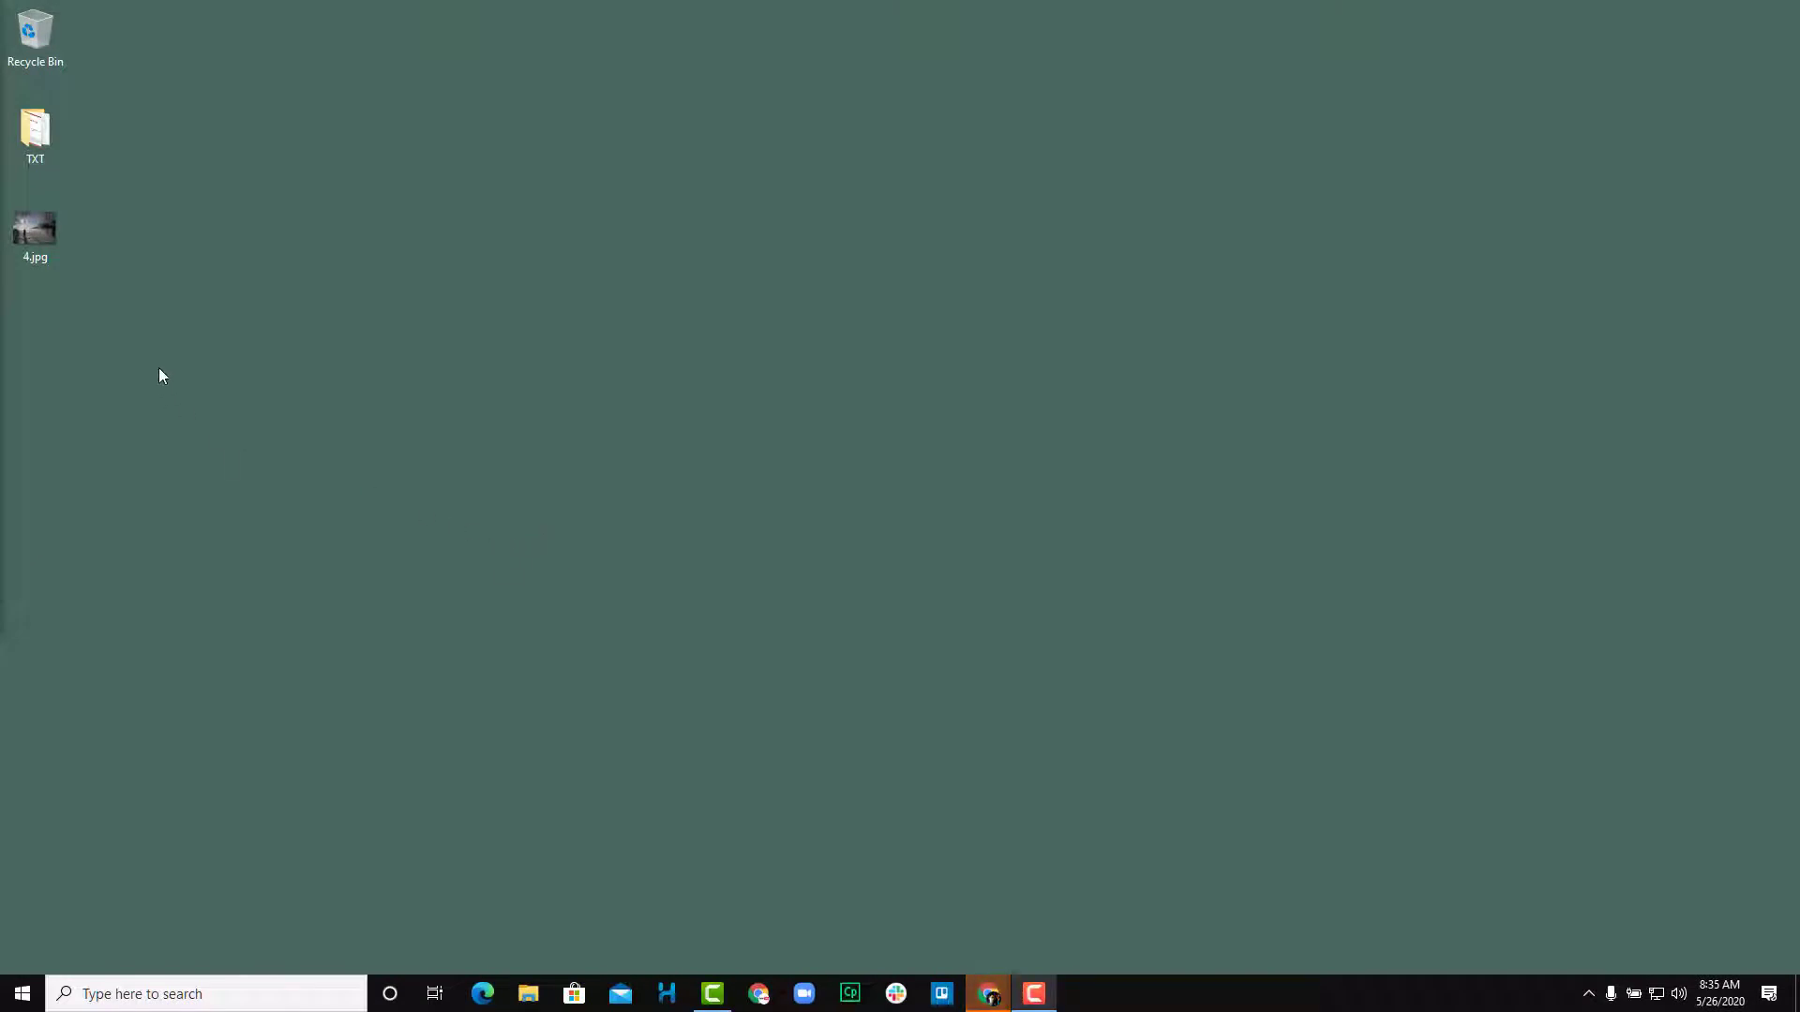
Step: View the picture 4.jpg from the desktop and close the viewer
{"action": "left_click", "coordinate": [38, 235]}
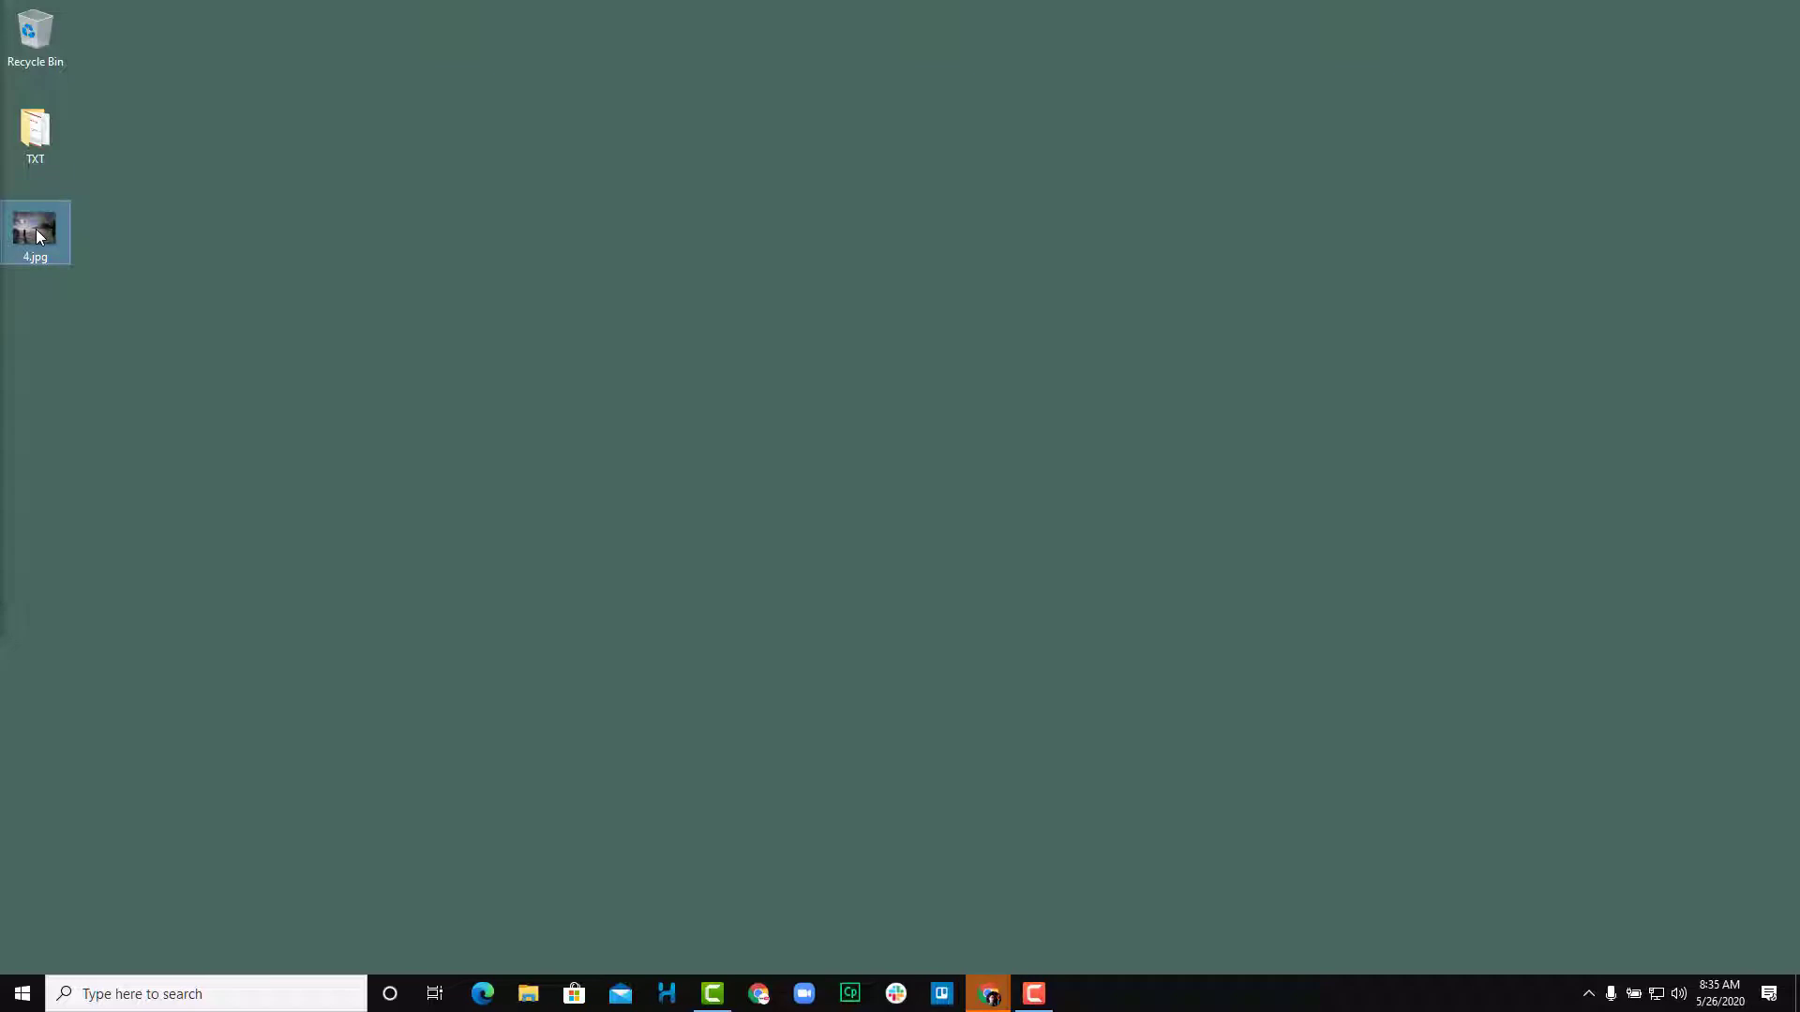
{"action": "double_click", "coordinate": [38, 234]}
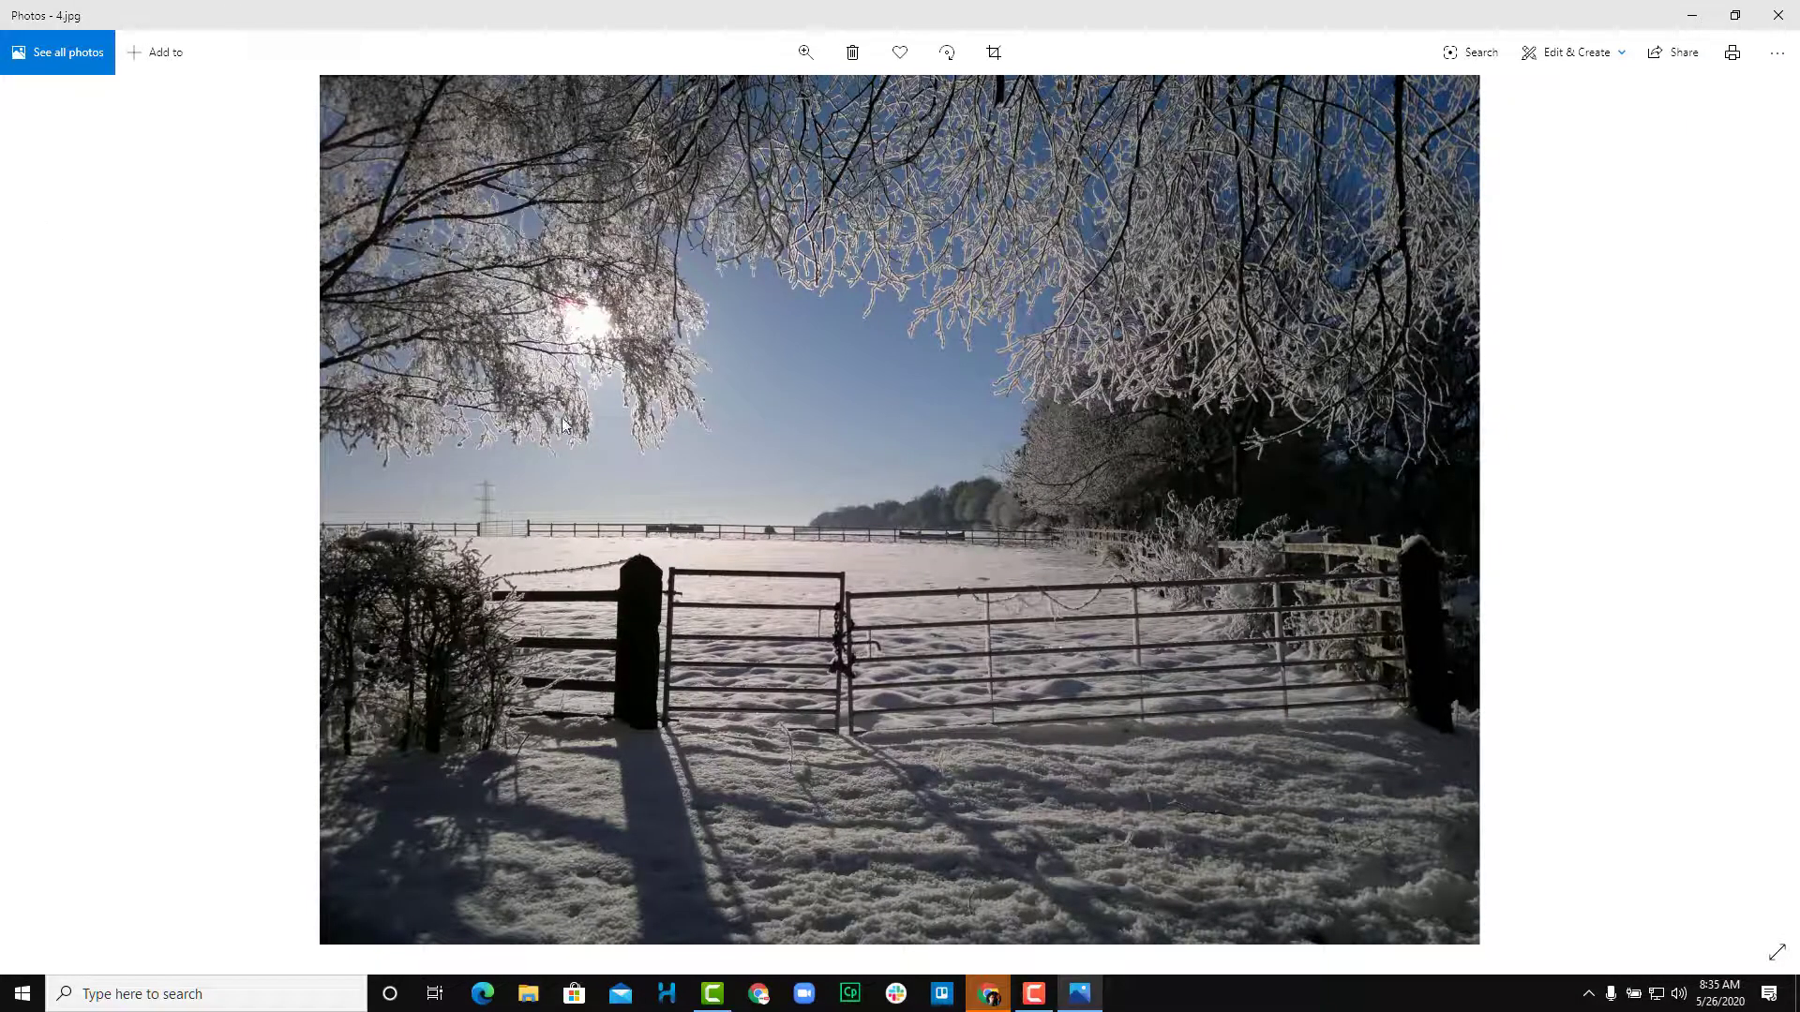
{"action": "left_click", "coordinate": [1778, 15]}
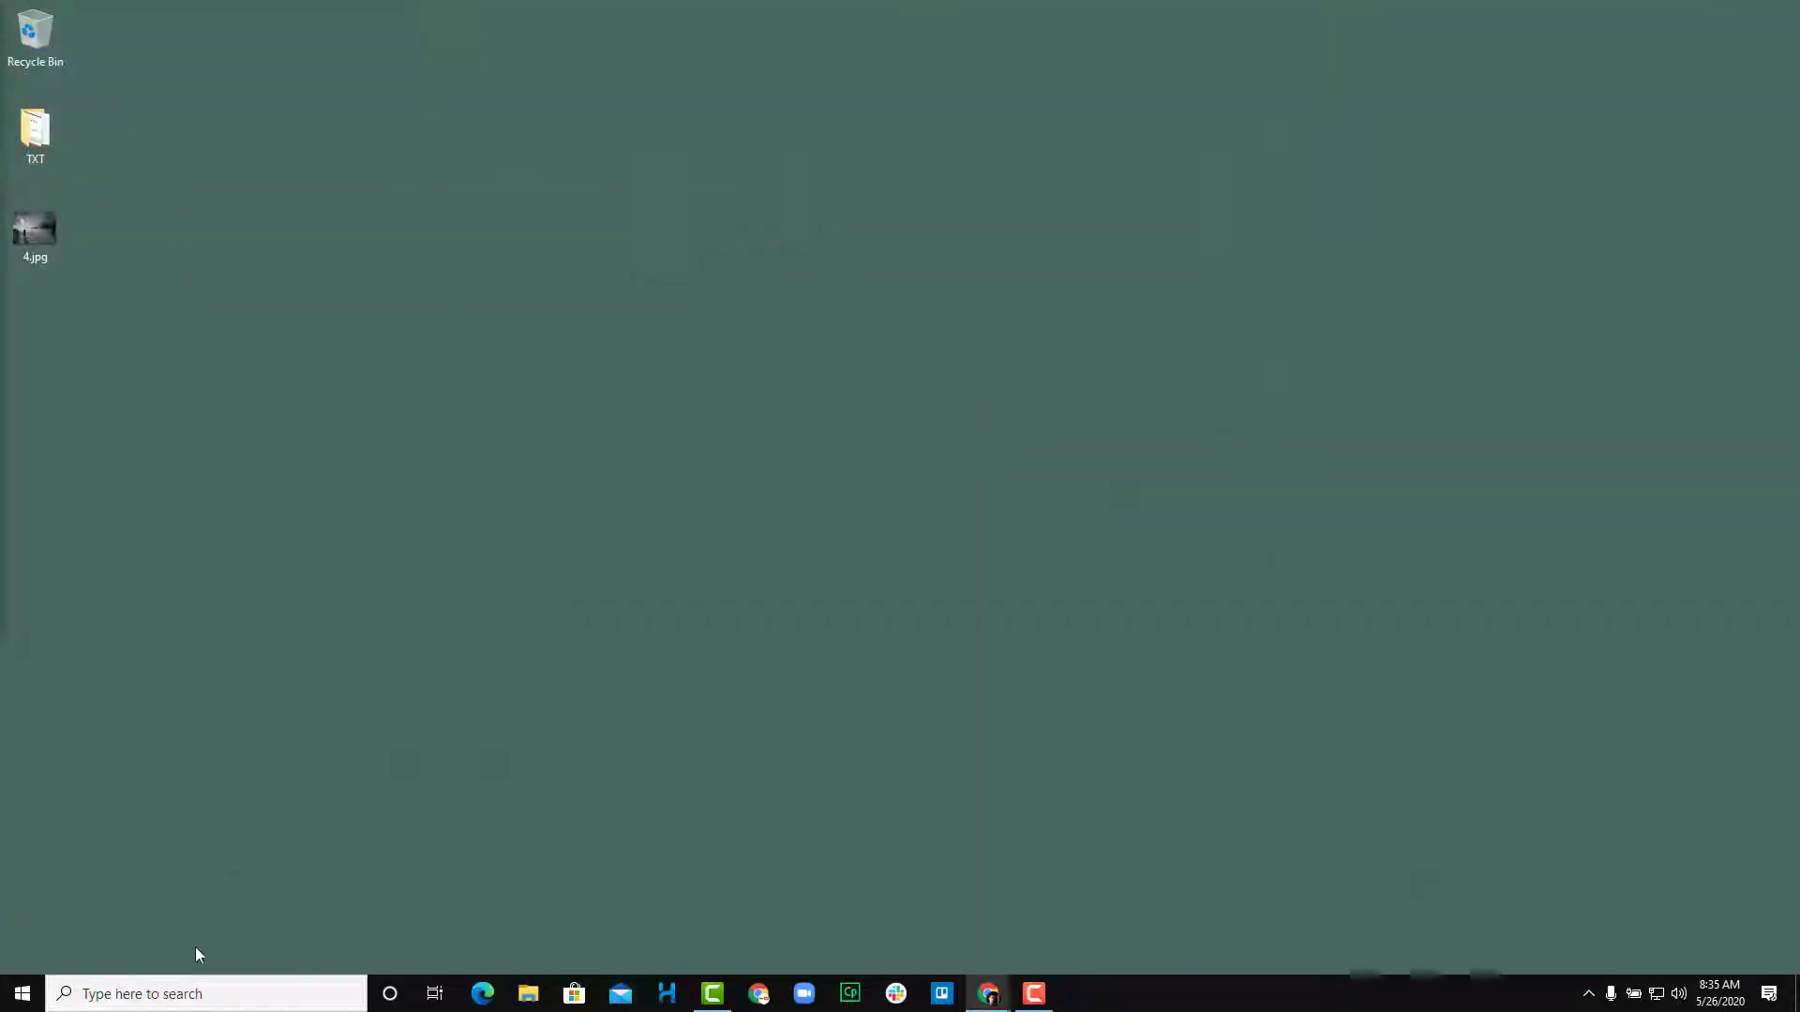
Step: Search Windows for "photos" and open the Photos app
{"action": "left_click", "coordinate": [150, 991]}
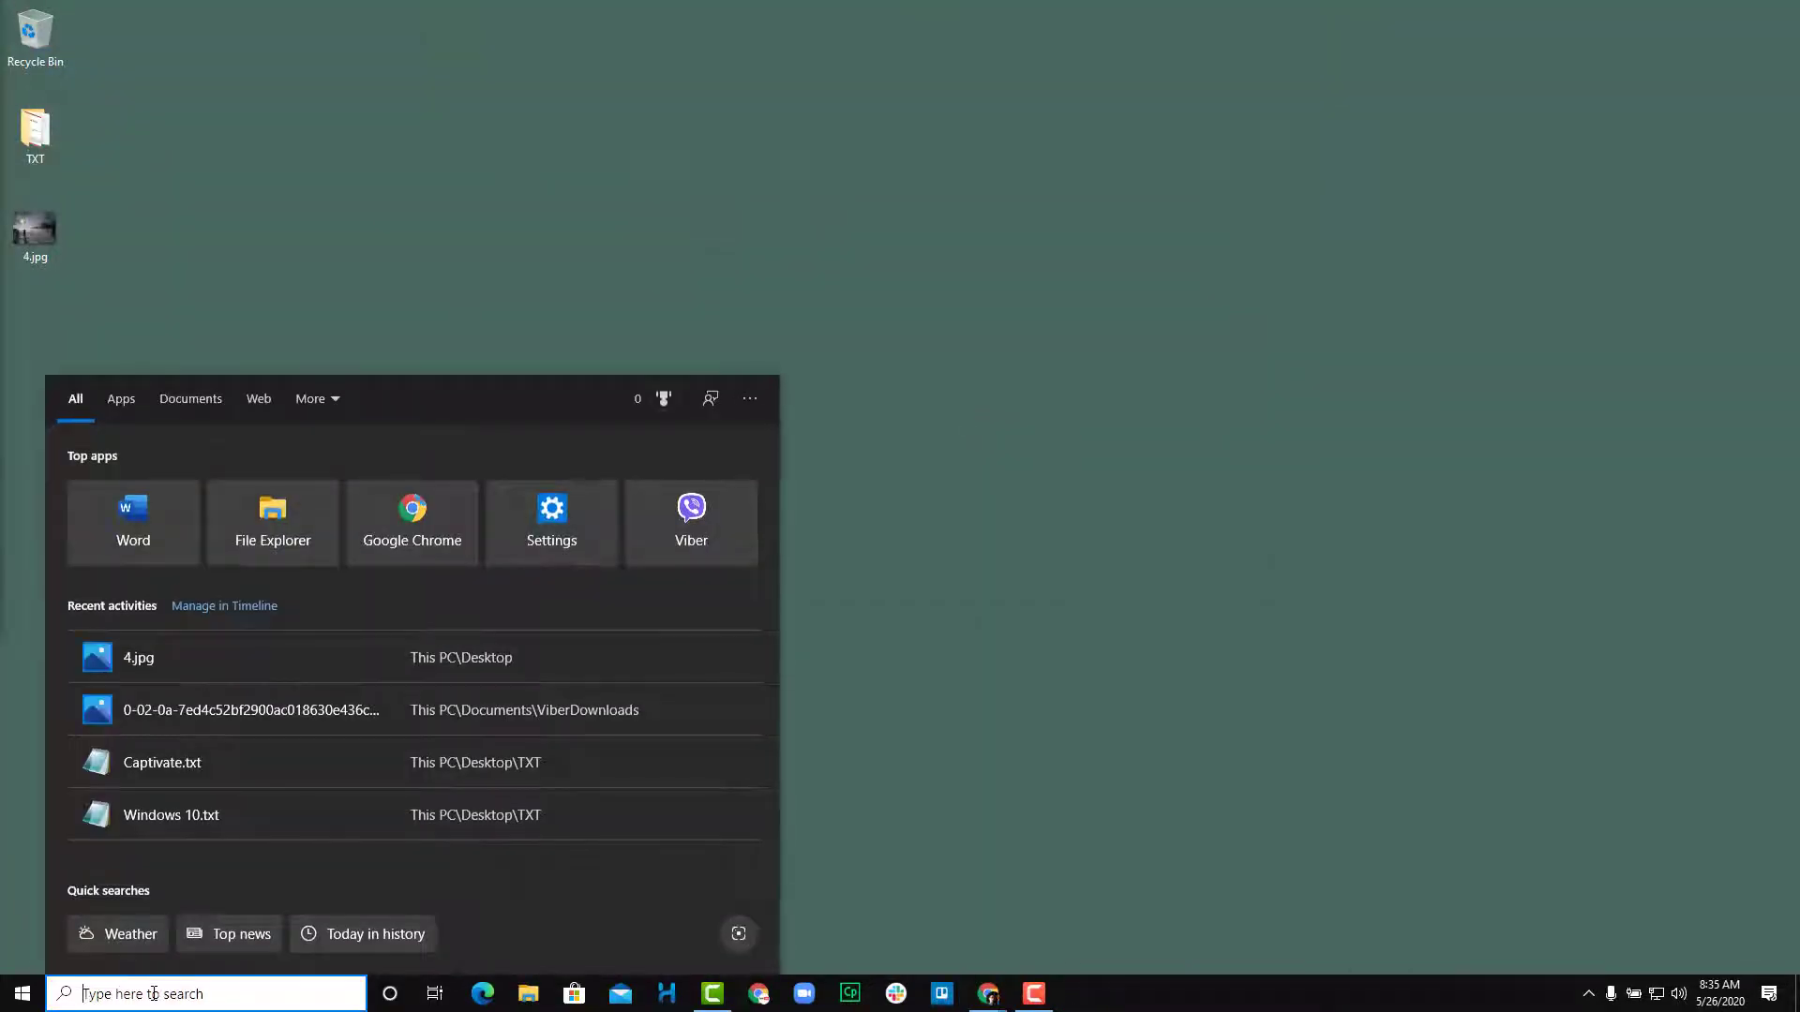
{"action": "type", "text": "photos"}
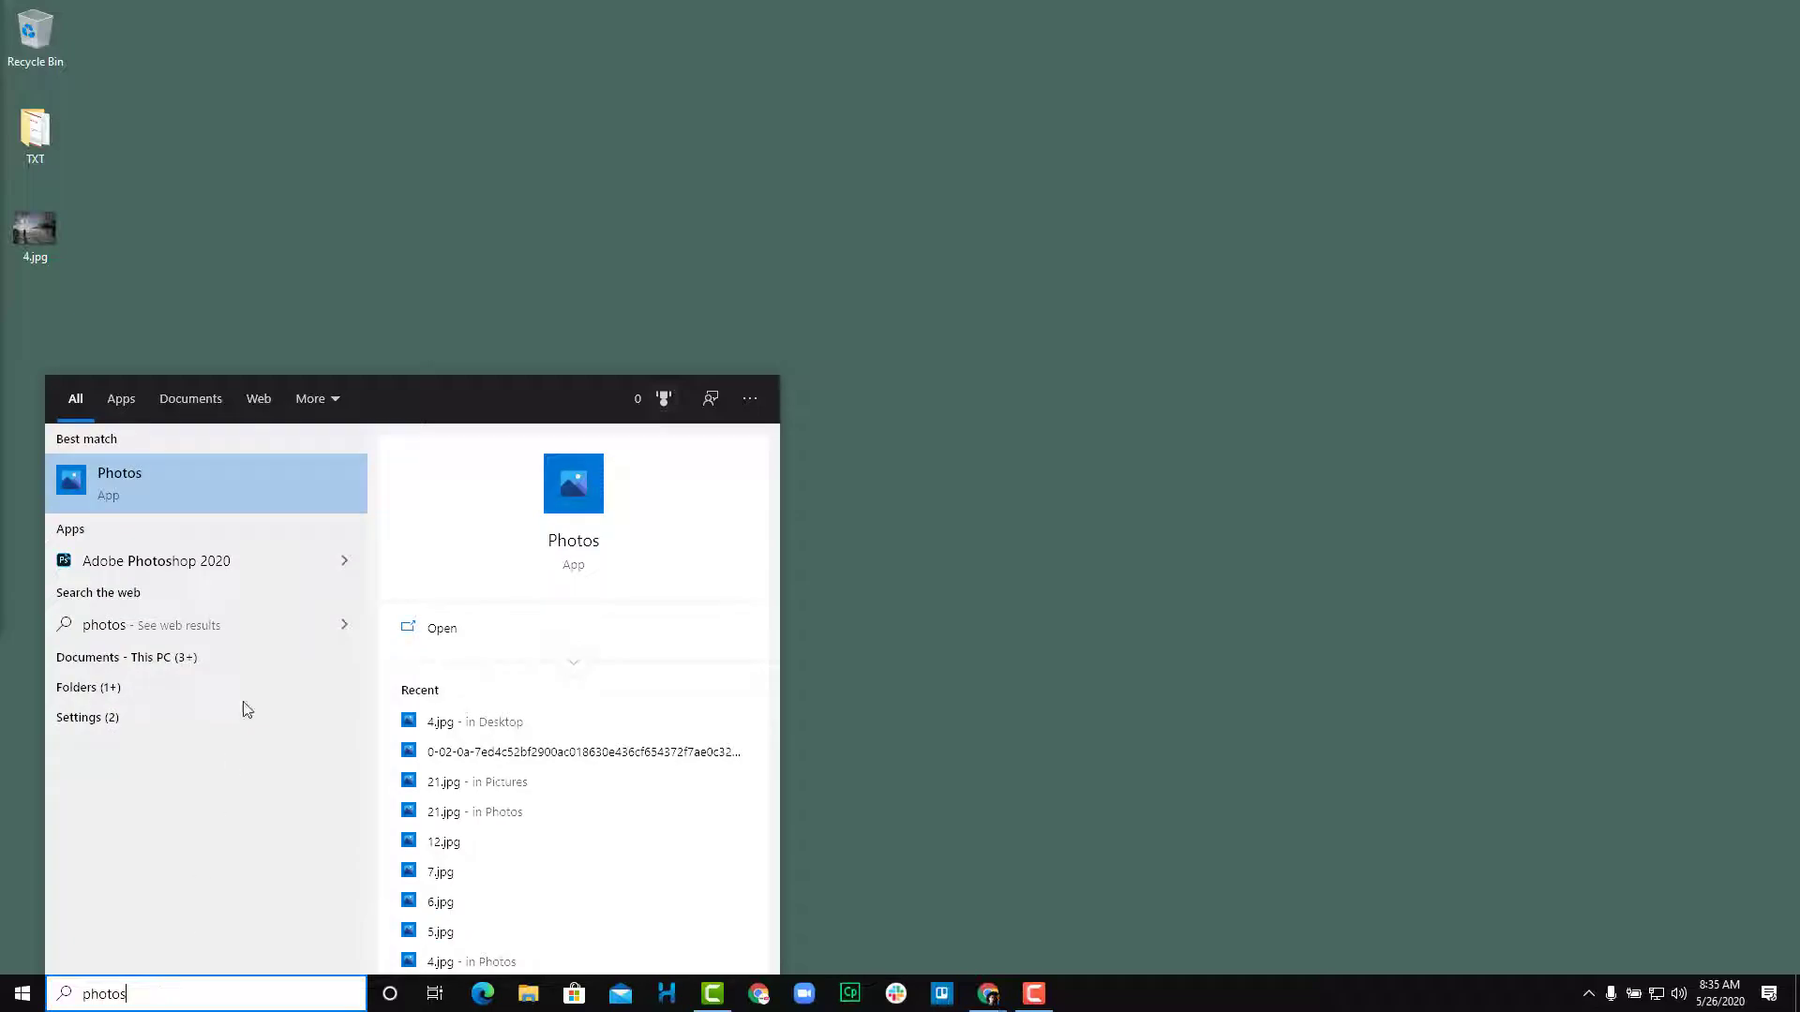
{"action": "left_click", "coordinate": [145, 493]}
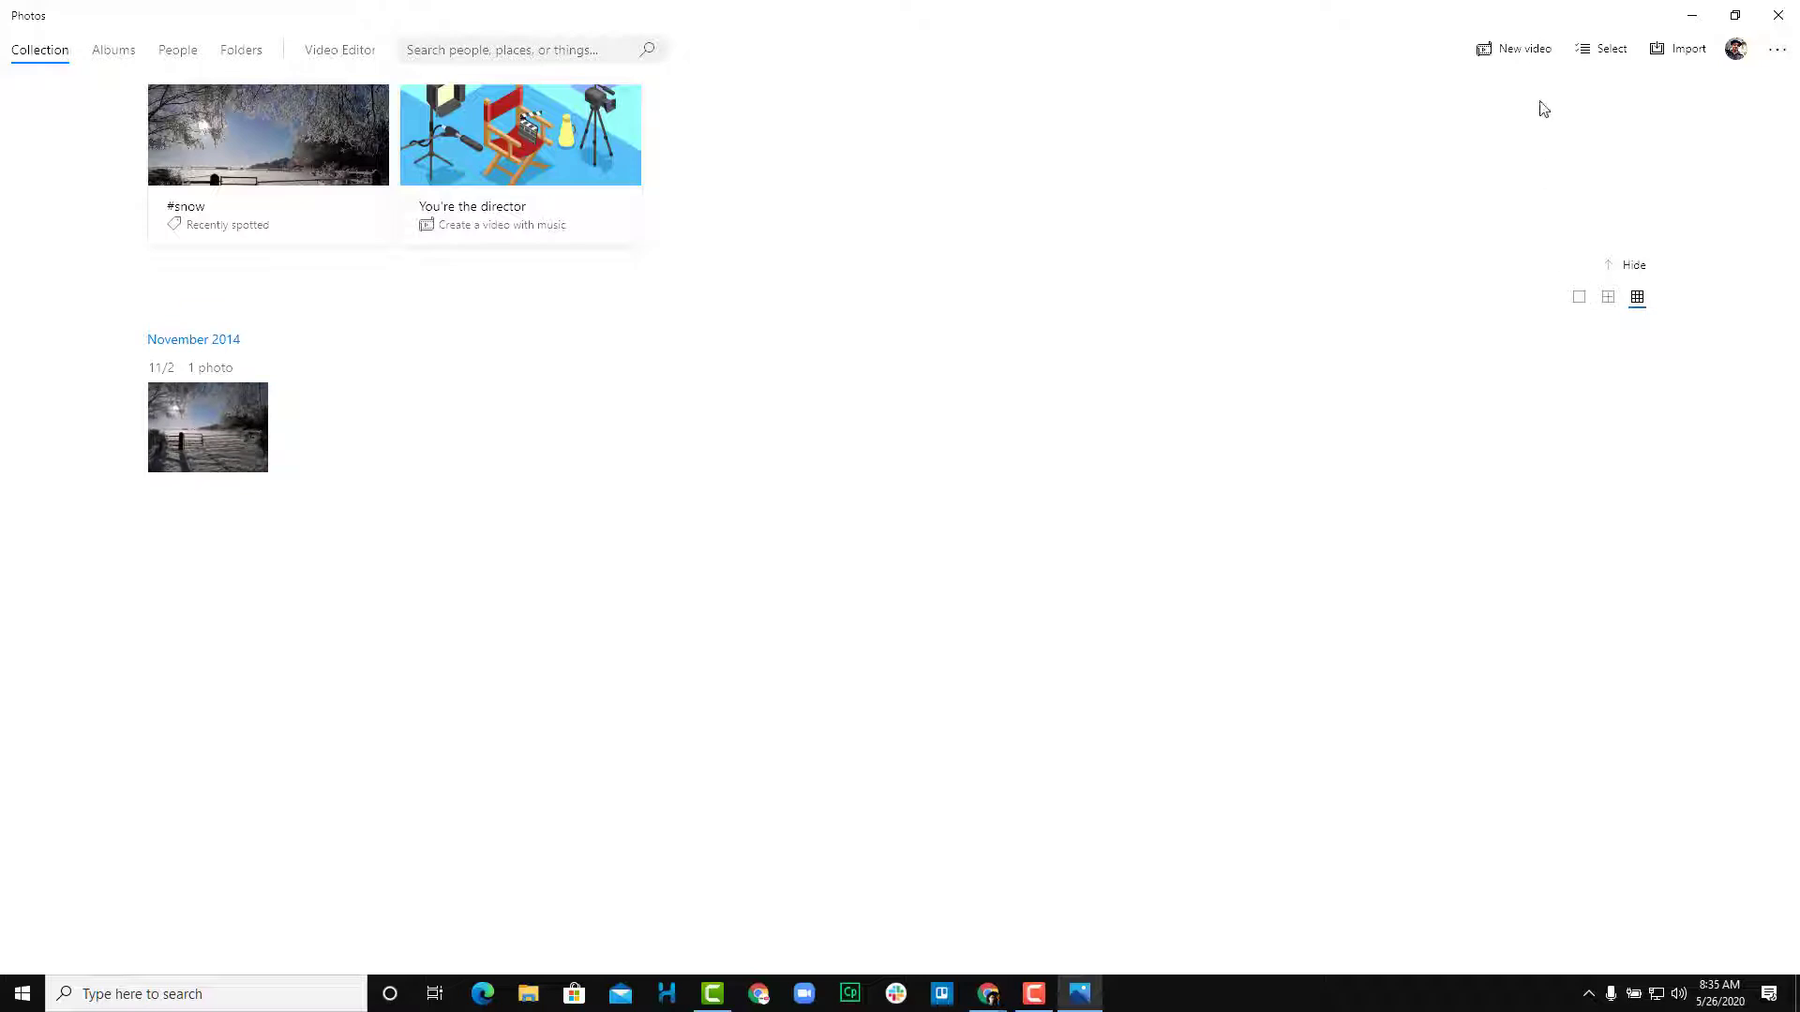
Step: Import the Desktop folder into the photo collection by adding it to Pictures
{"action": "left_click", "coordinate": [1676, 48]}
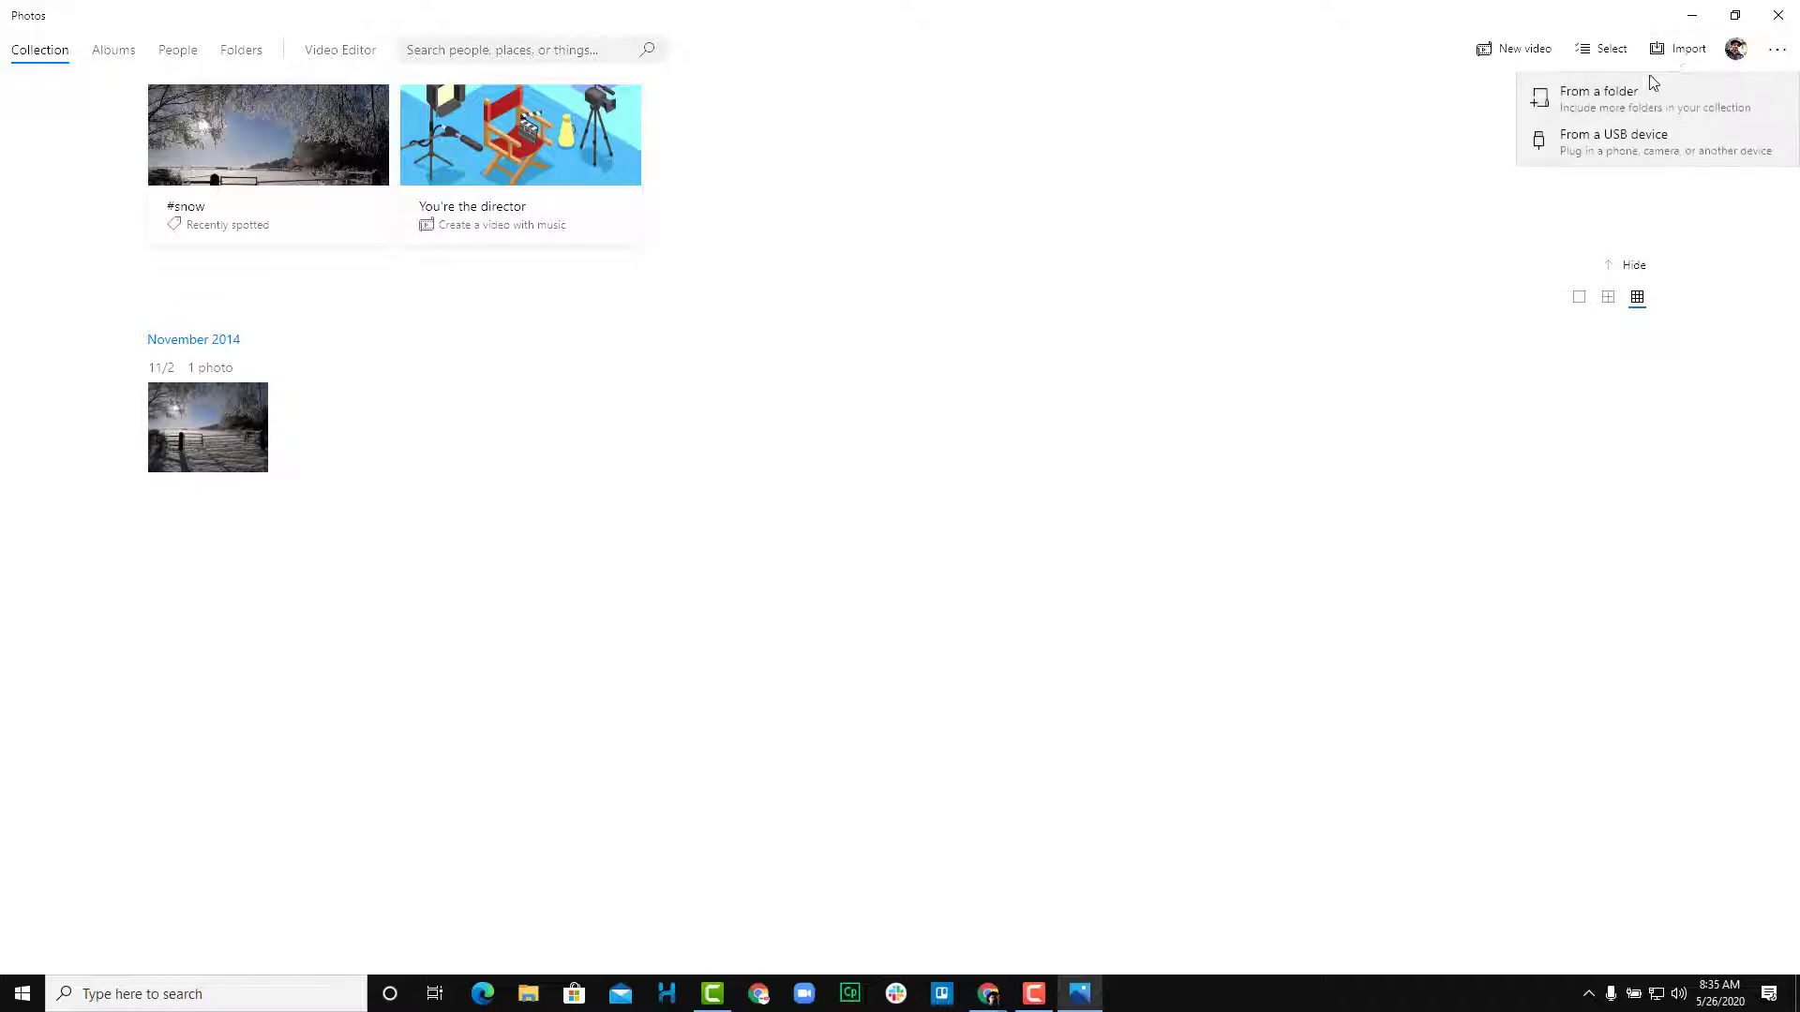
{"action": "left_click", "coordinate": [1620, 99]}
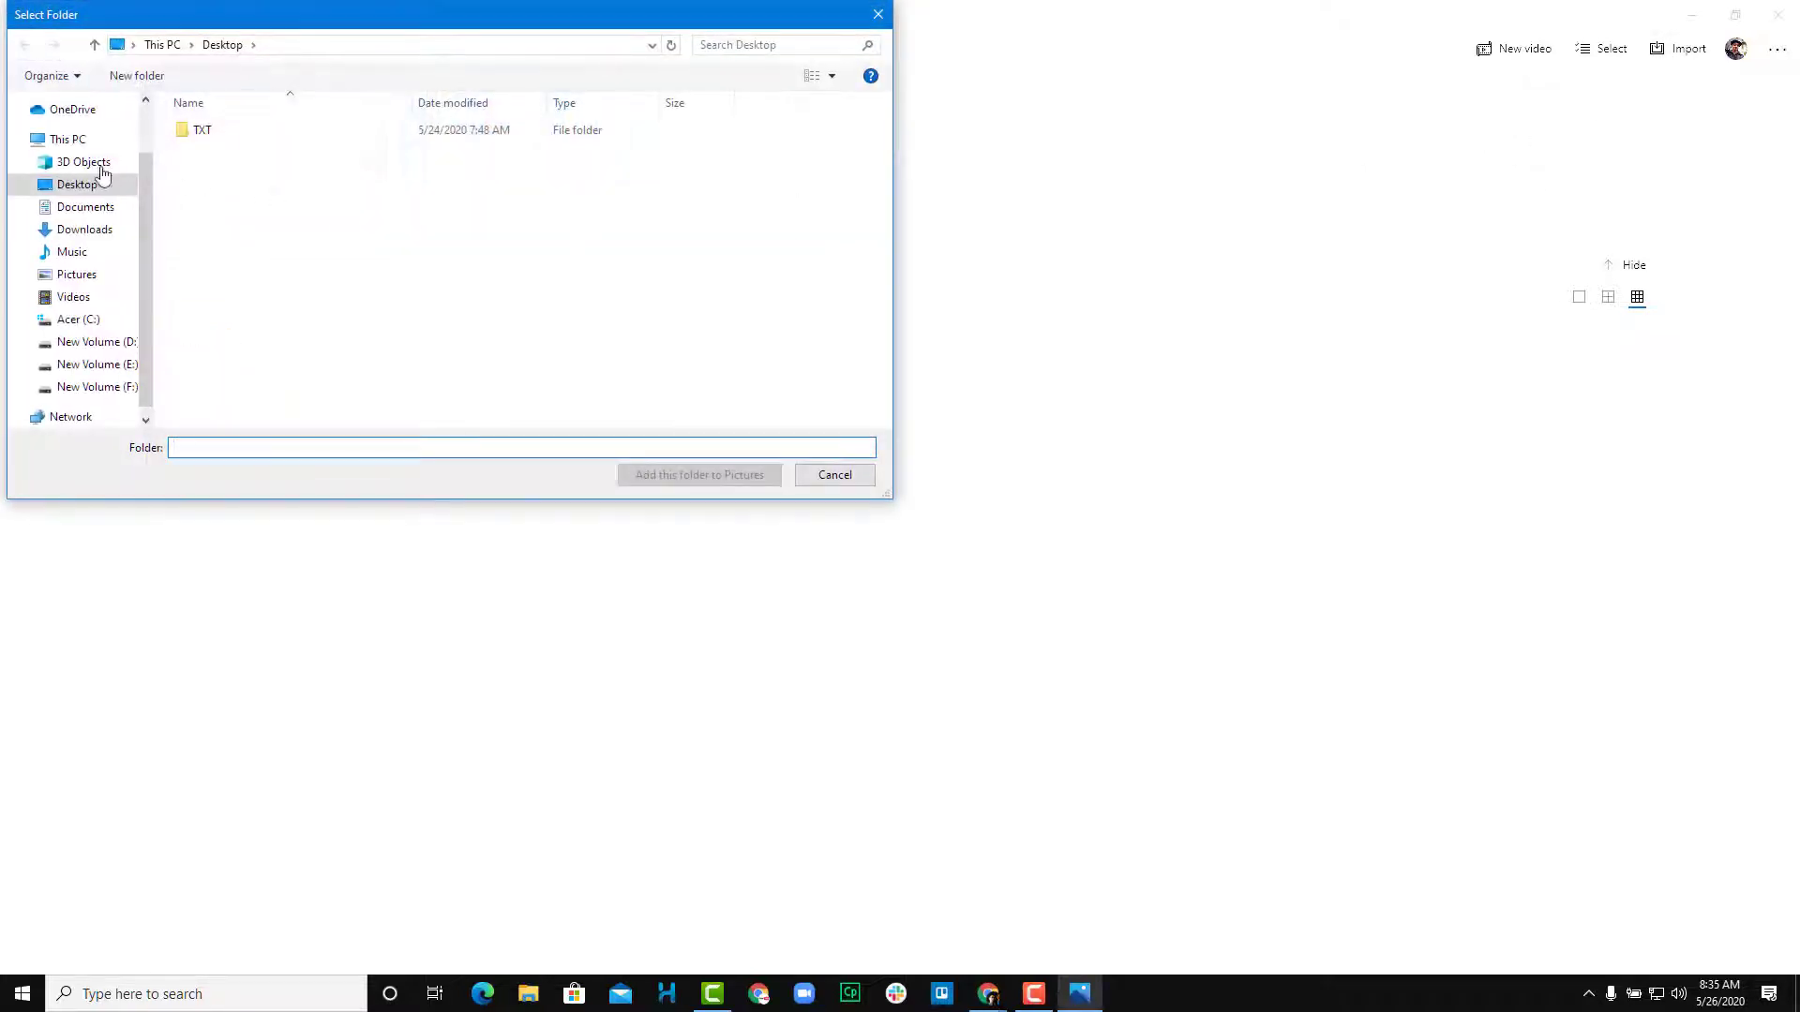
{"action": "left_click", "coordinate": [94, 184]}
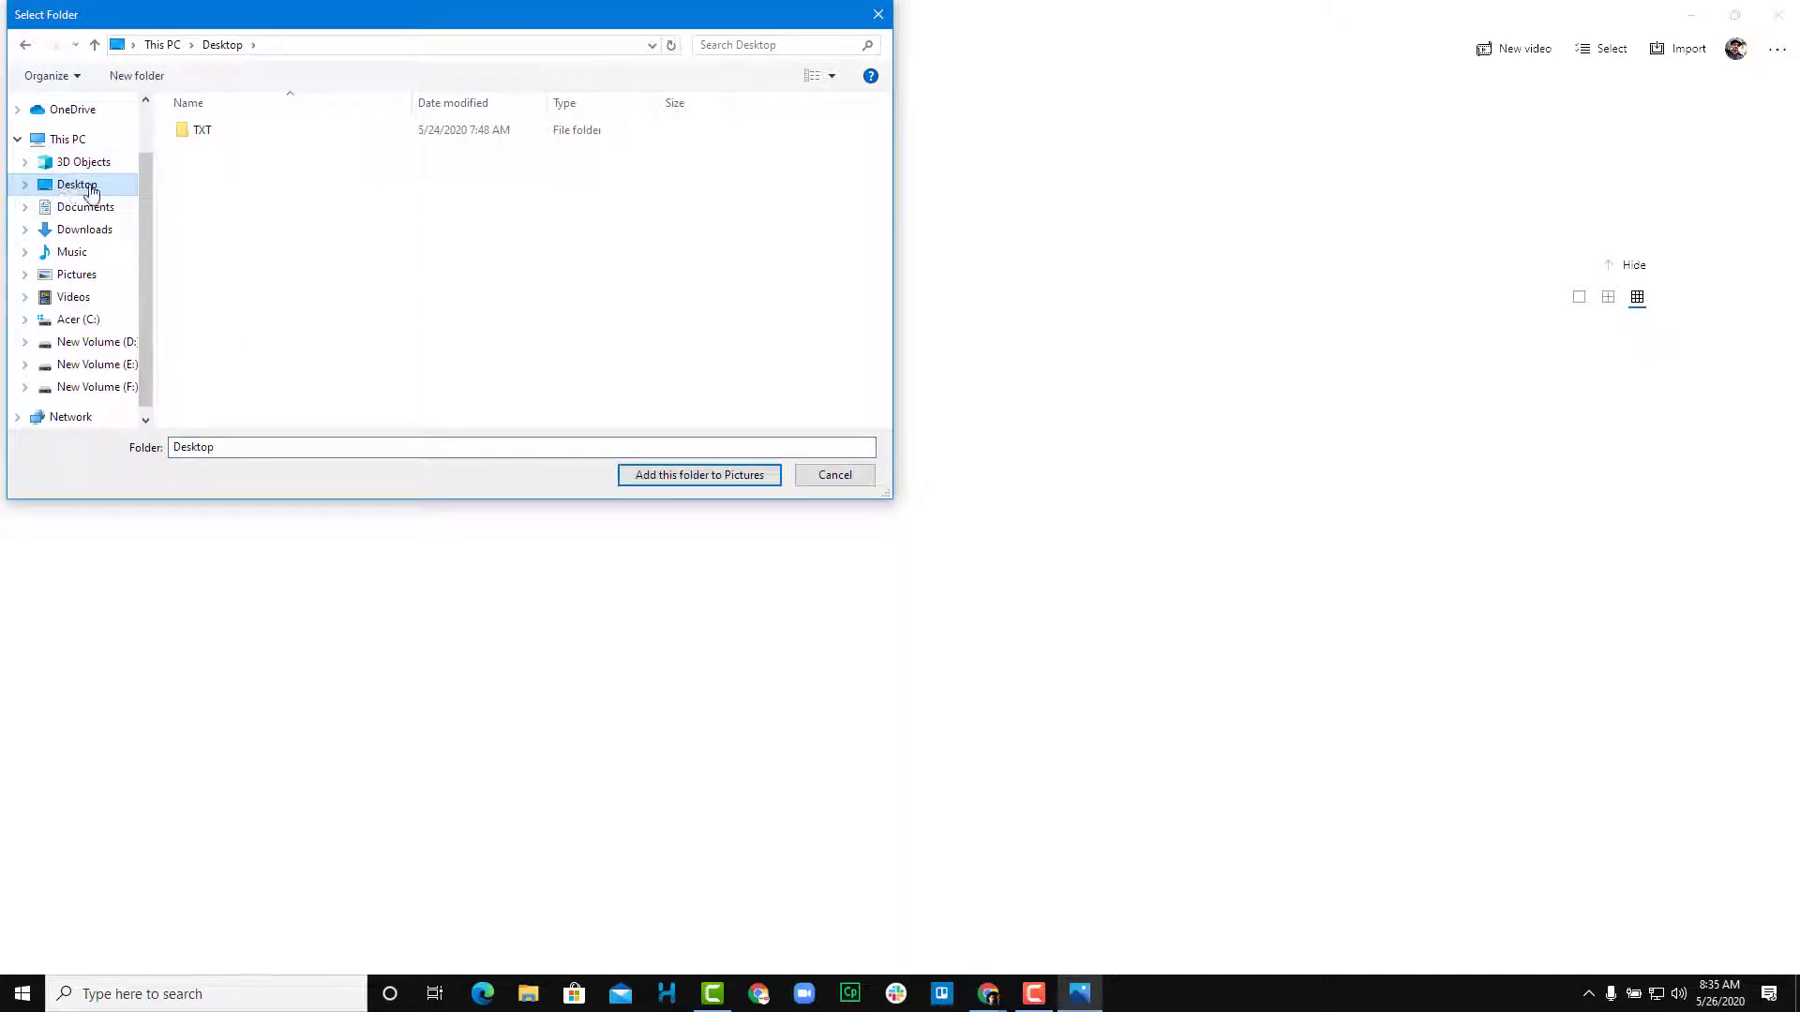
{"action": "left_click", "coordinate": [664, 478]}
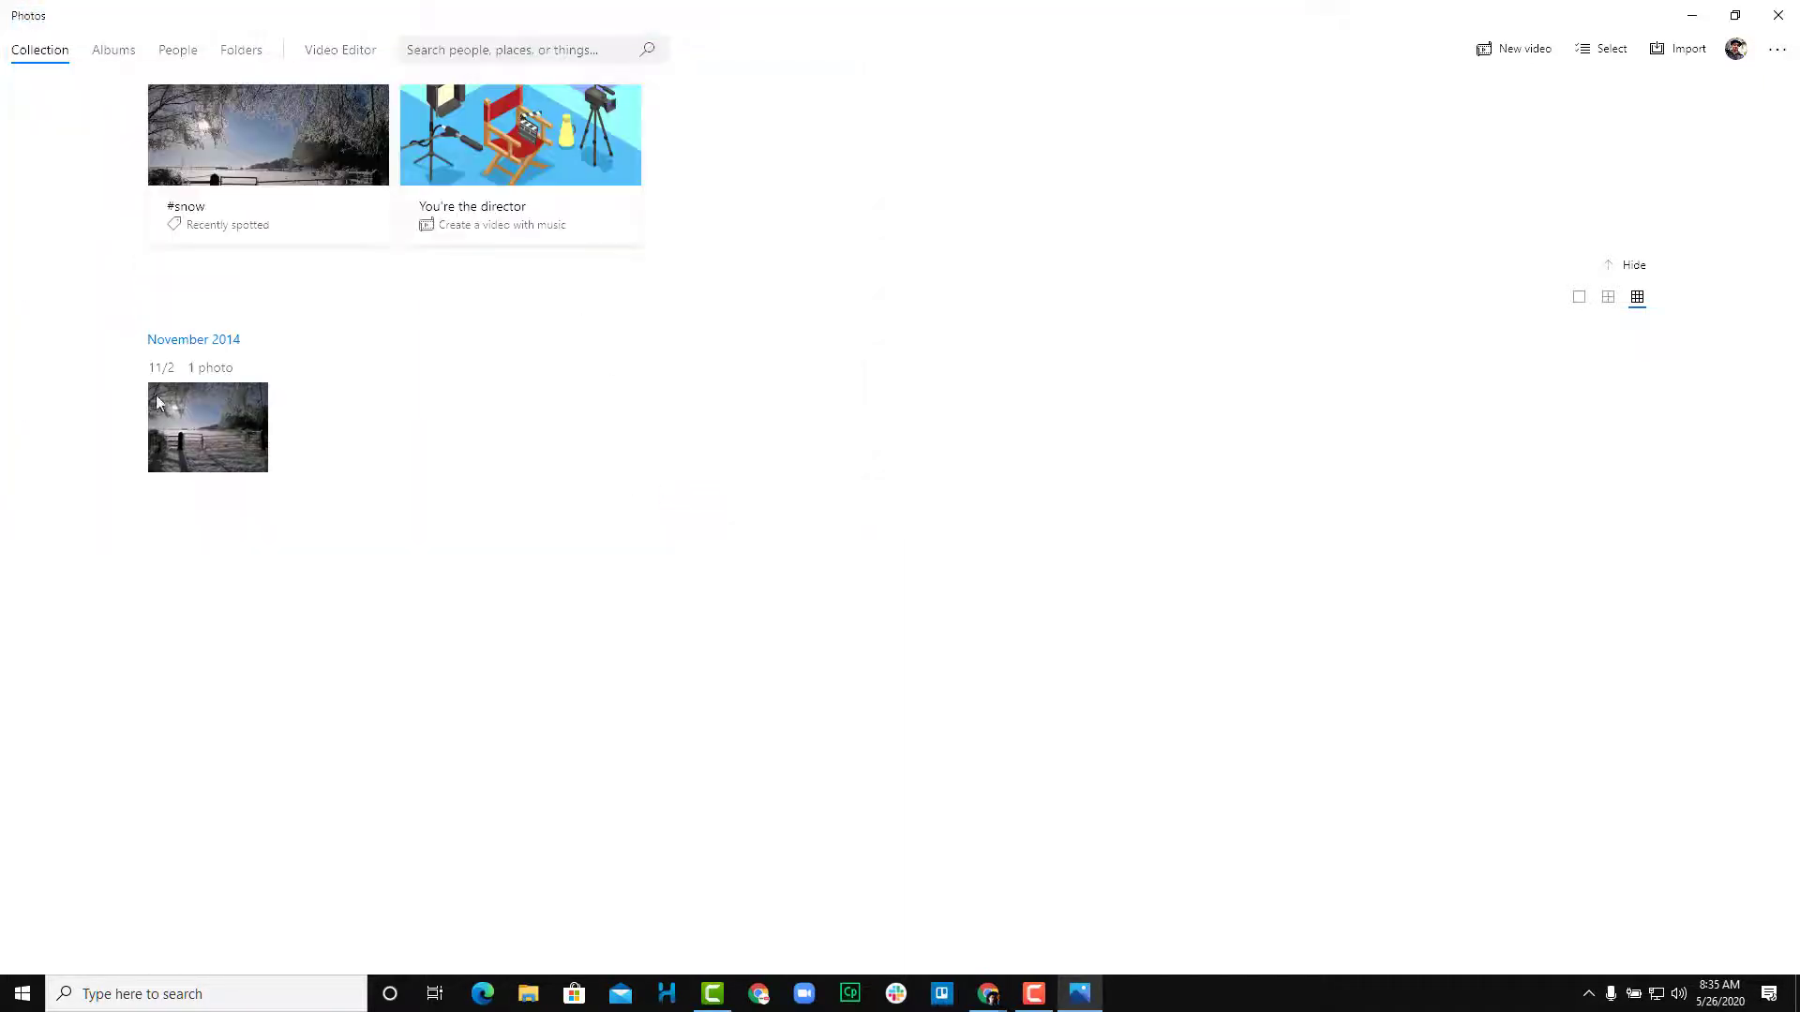
Step: Open the November 2014 snow photo from the collection for cropping and rotating
{"action": "left_click", "coordinate": [197, 417]}
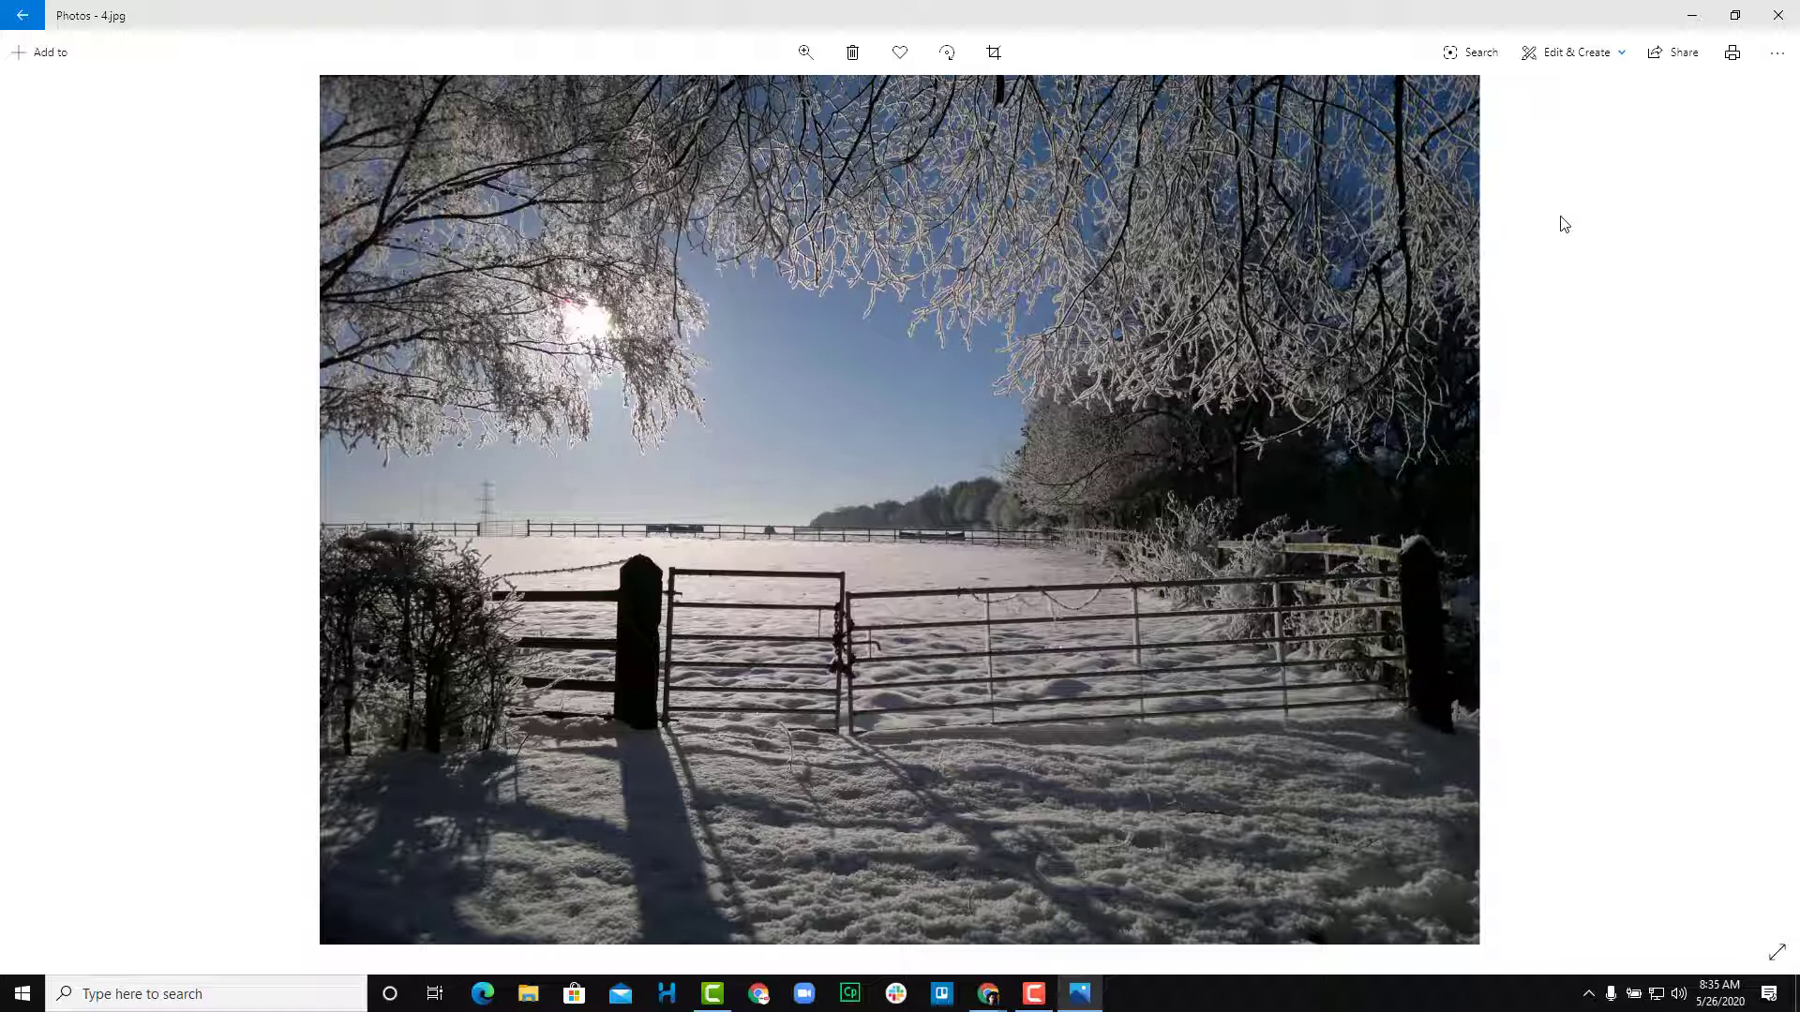
{"action": "left_click", "coordinate": [1003, 58]}
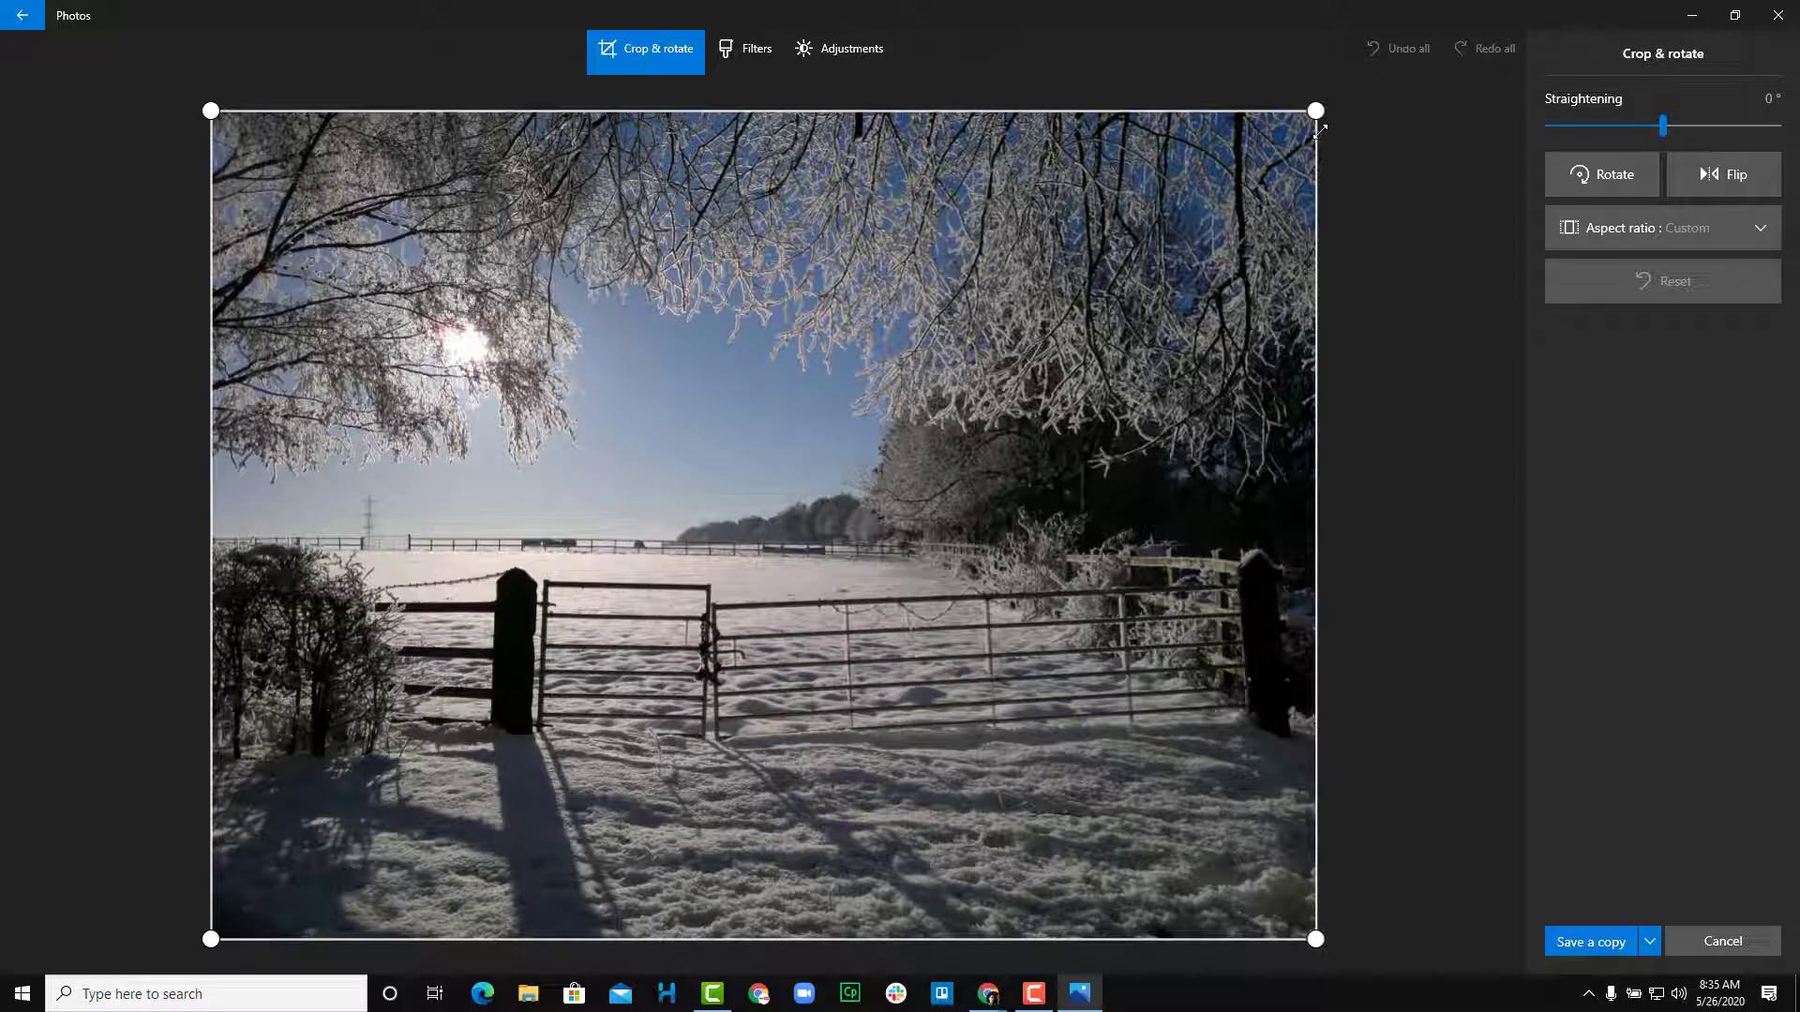
Step: Crop the photo slightly inward from its upper-right corner and rotate it through four quarter turns
{"action": "left_click_drag", "start_coordinate": [1315, 110], "coordinate": [1247, 156]}
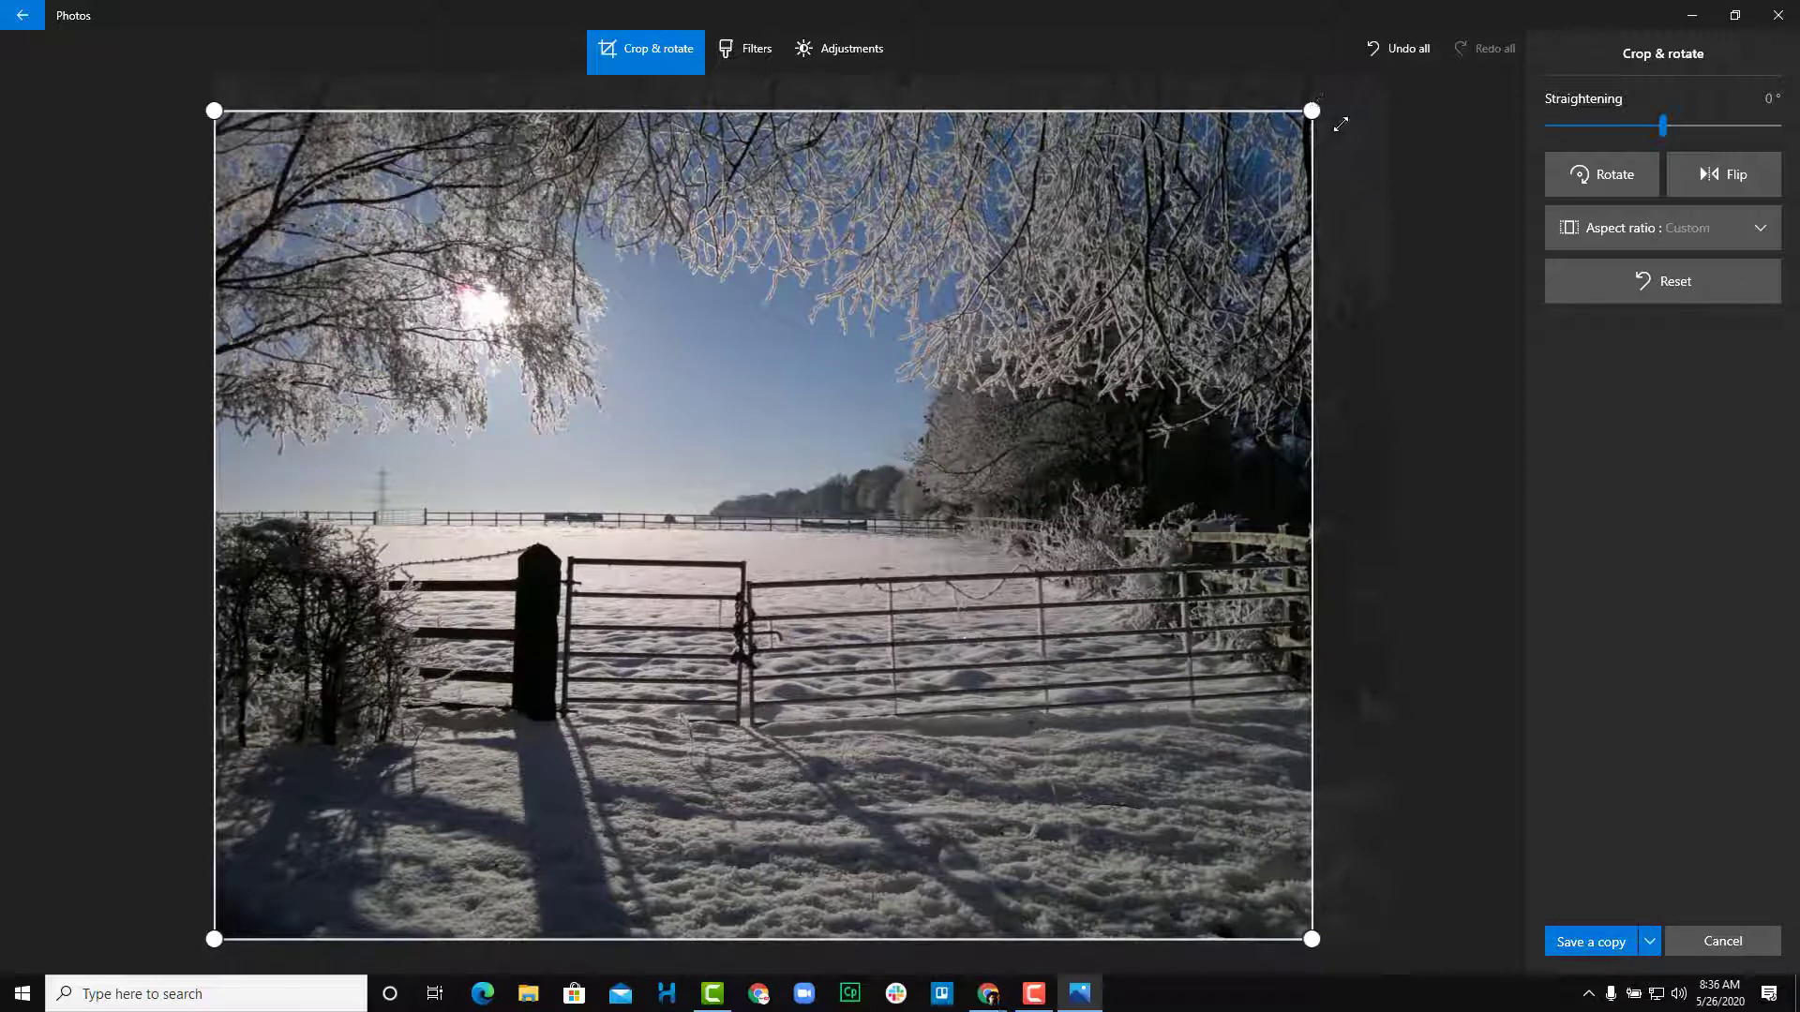
{"action": "left_click", "coordinate": [1618, 183]}
{"action": "left_click", "coordinate": [1619, 186]}
{"action": "left_click", "coordinate": [1618, 184]}
{"action": "left_click", "coordinate": [1618, 184]}
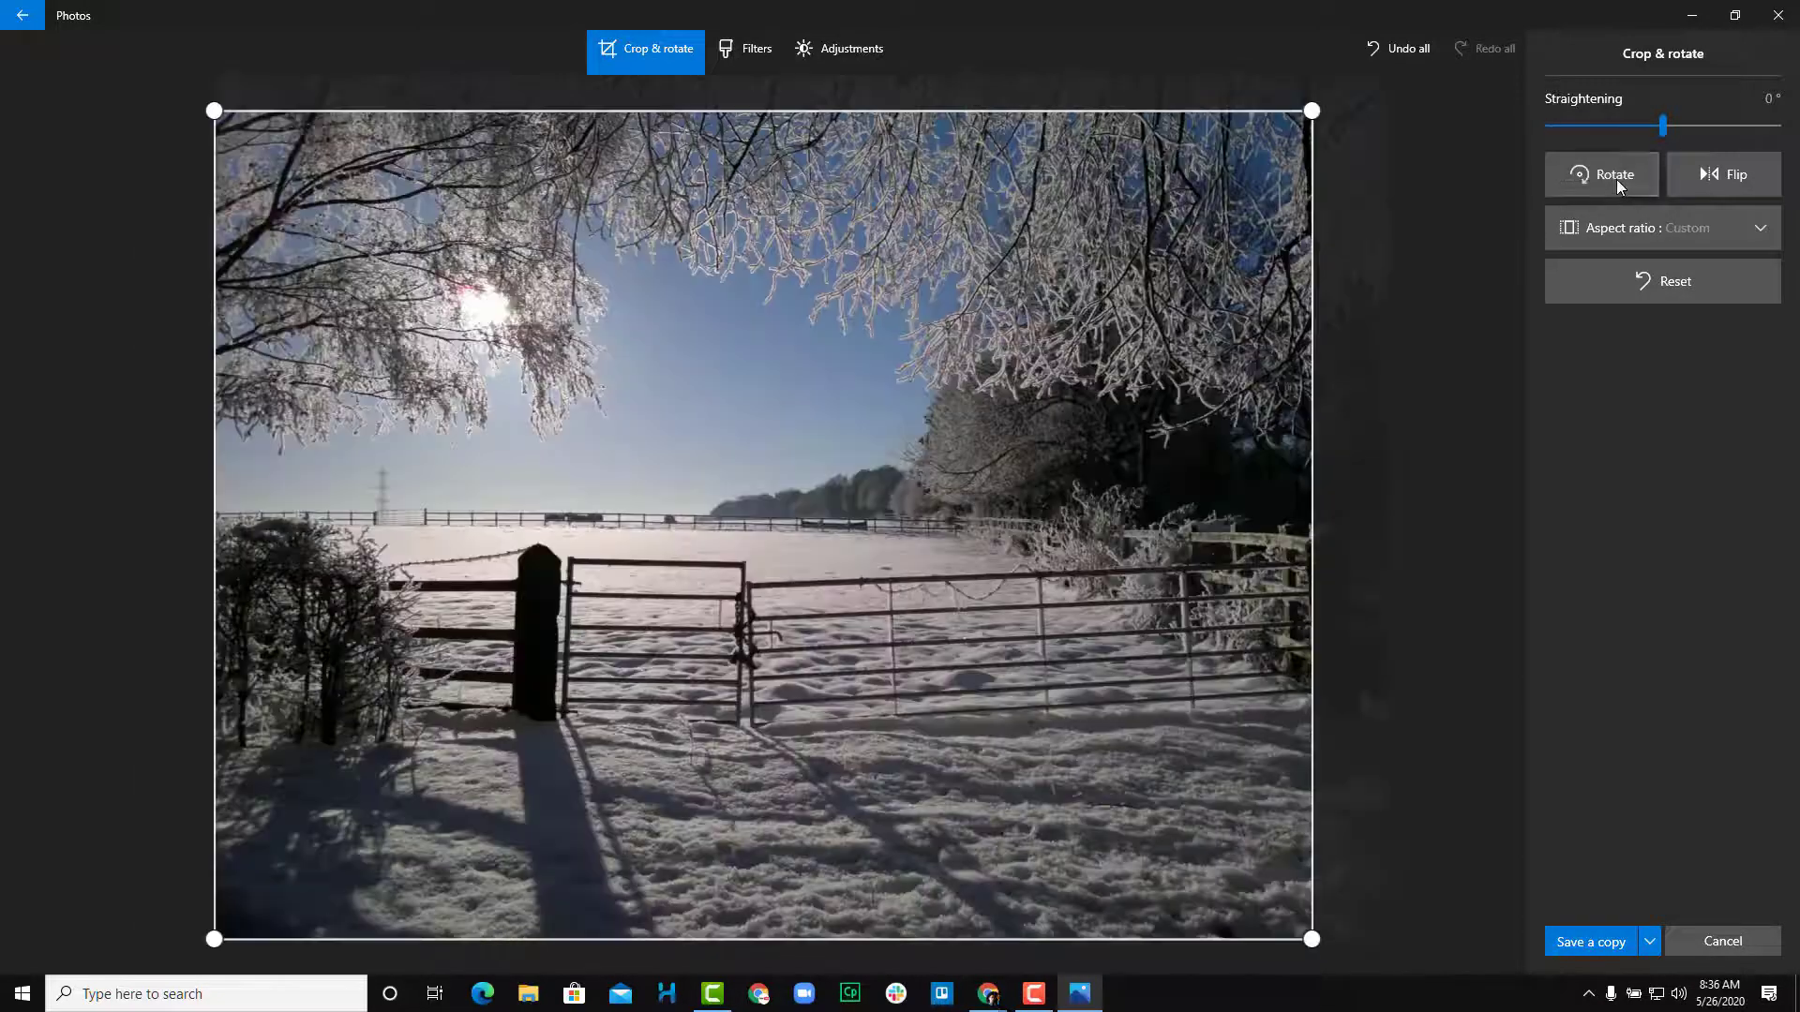
Step: Flip the photo four times so it ends in its starting orientation
{"action": "left_click", "coordinate": [1728, 178]}
{"action": "left_click", "coordinate": [1728, 178]}
{"action": "left_click", "coordinate": [1729, 178]}
{"action": "left_click", "coordinate": [1729, 178]}
Step: Set the crop's aspect ratio to Square, and reset all crop and rotate changes
{"action": "left_click", "coordinate": [1761, 245]}
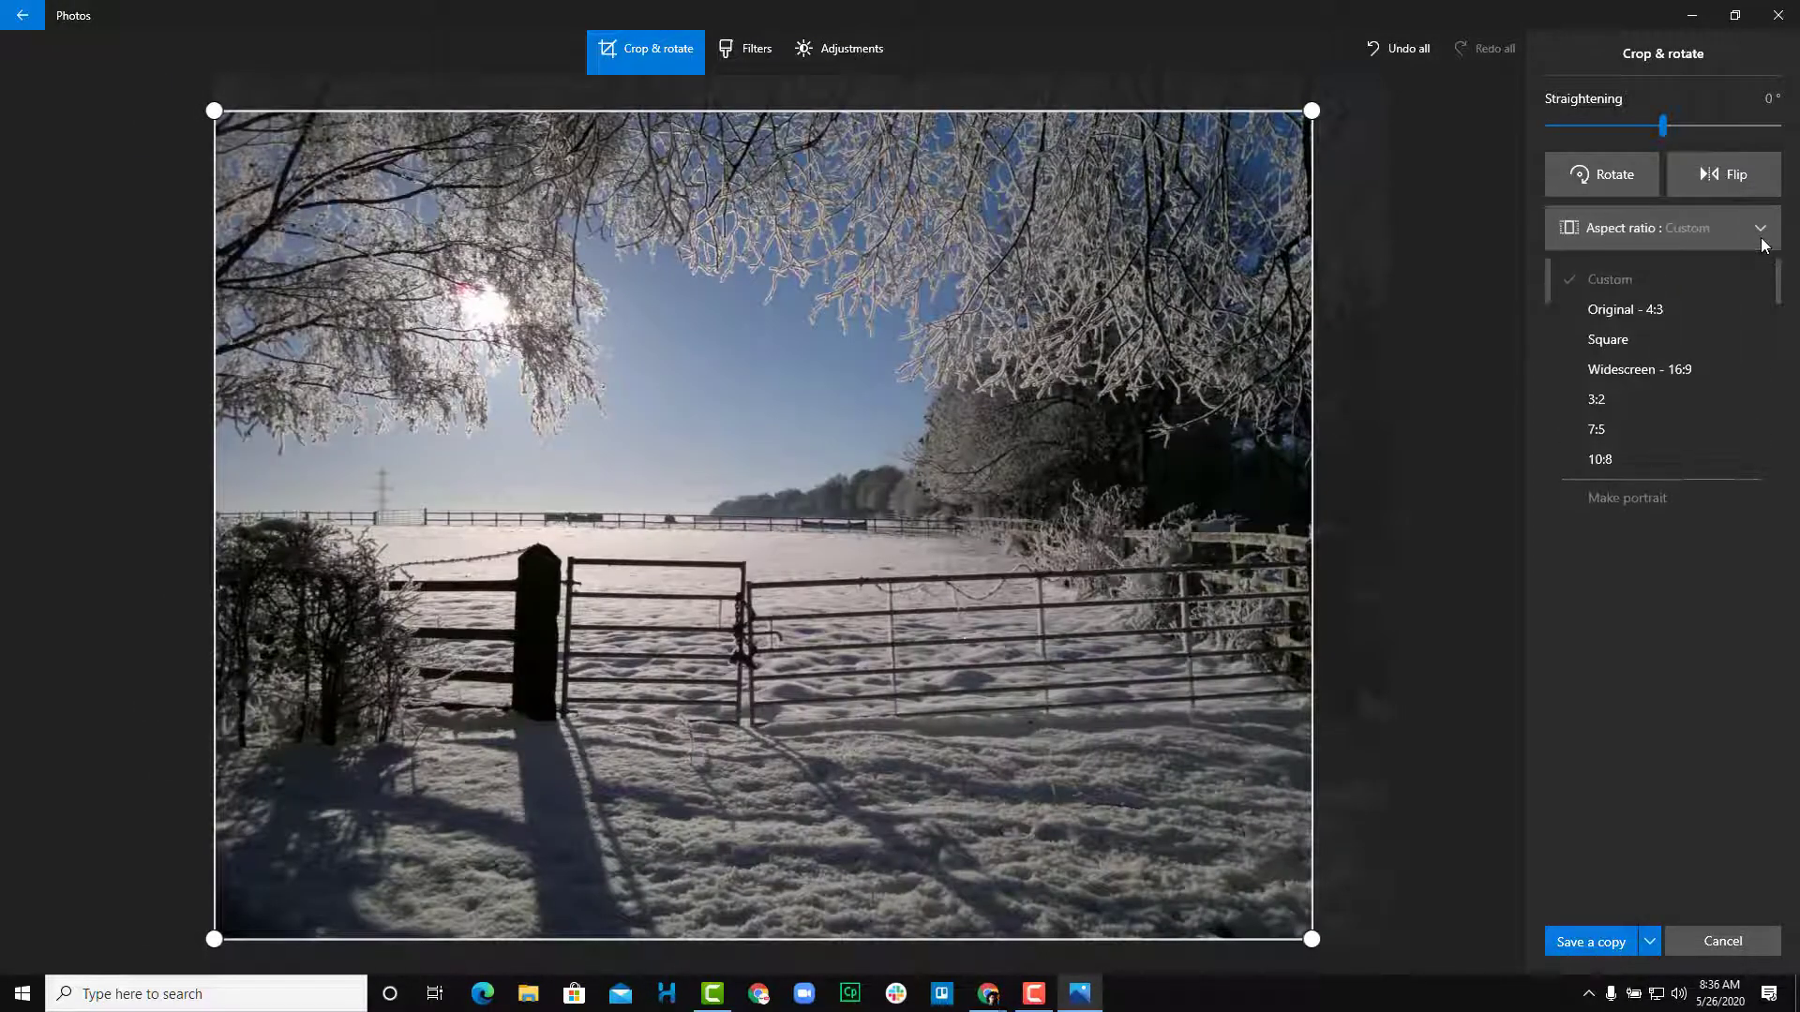
{"action": "left_click", "coordinate": [1683, 343]}
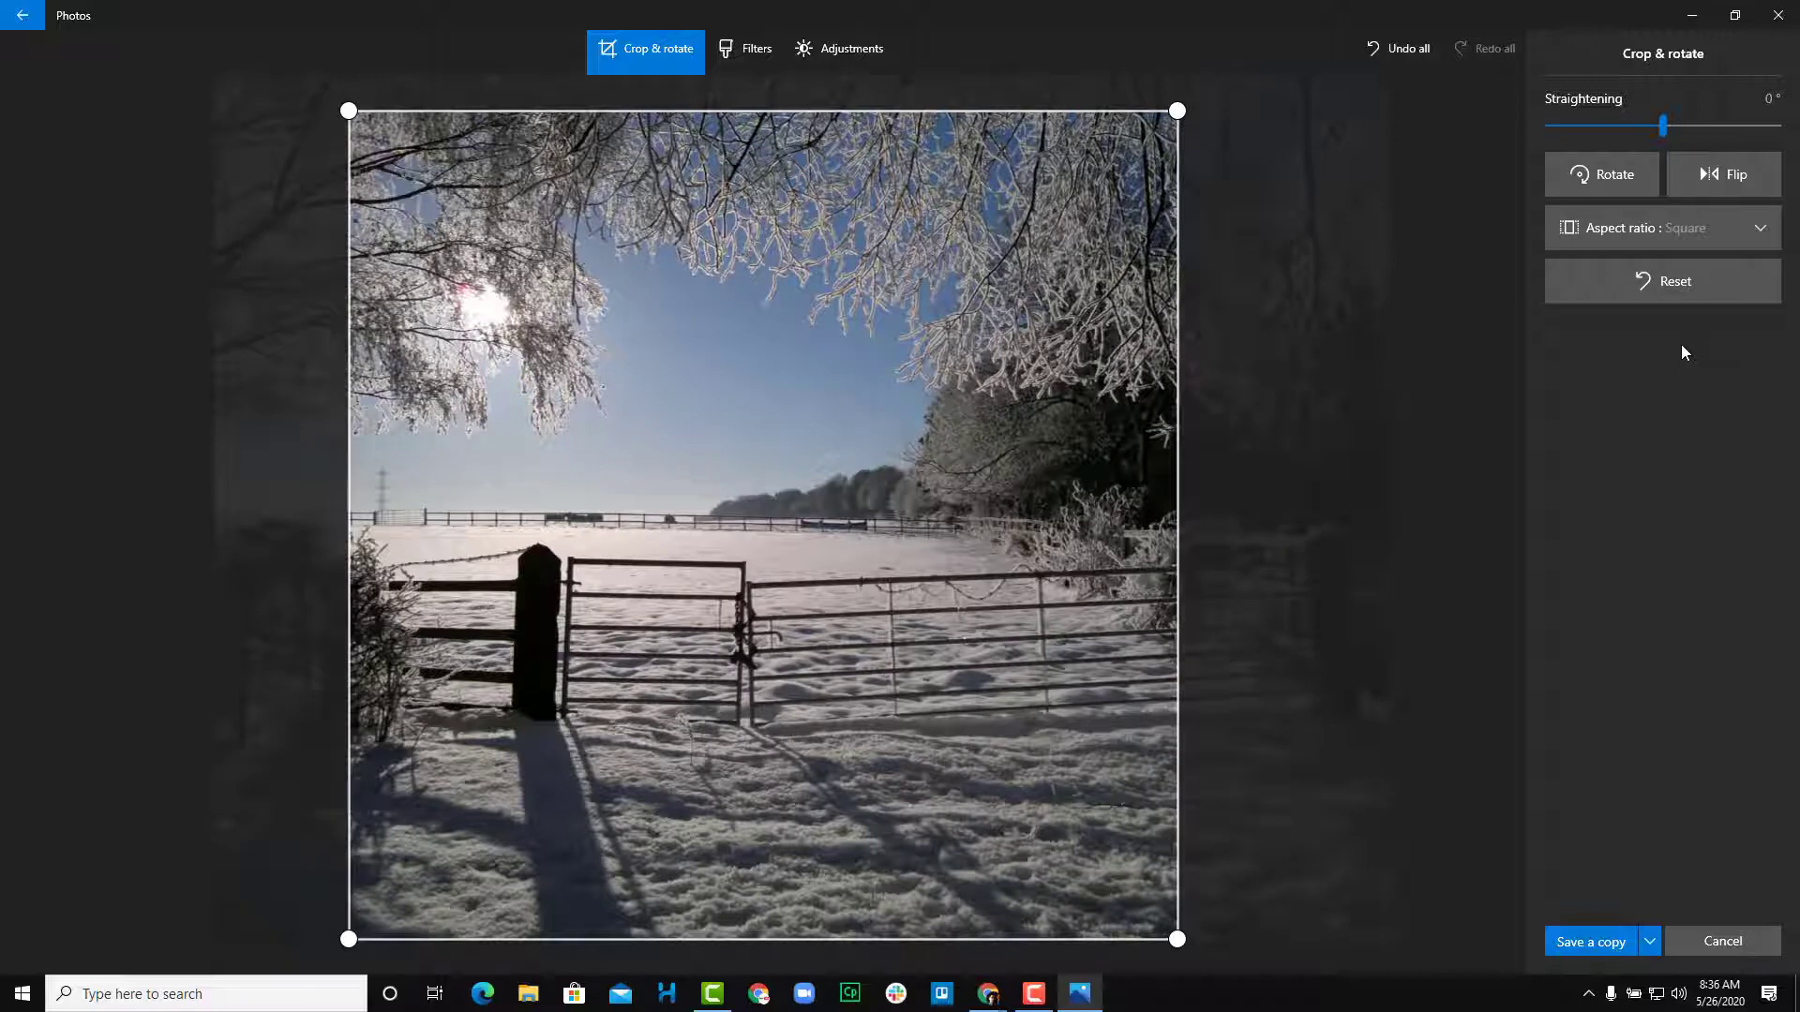
{"action": "left_click", "coordinate": [1708, 295]}
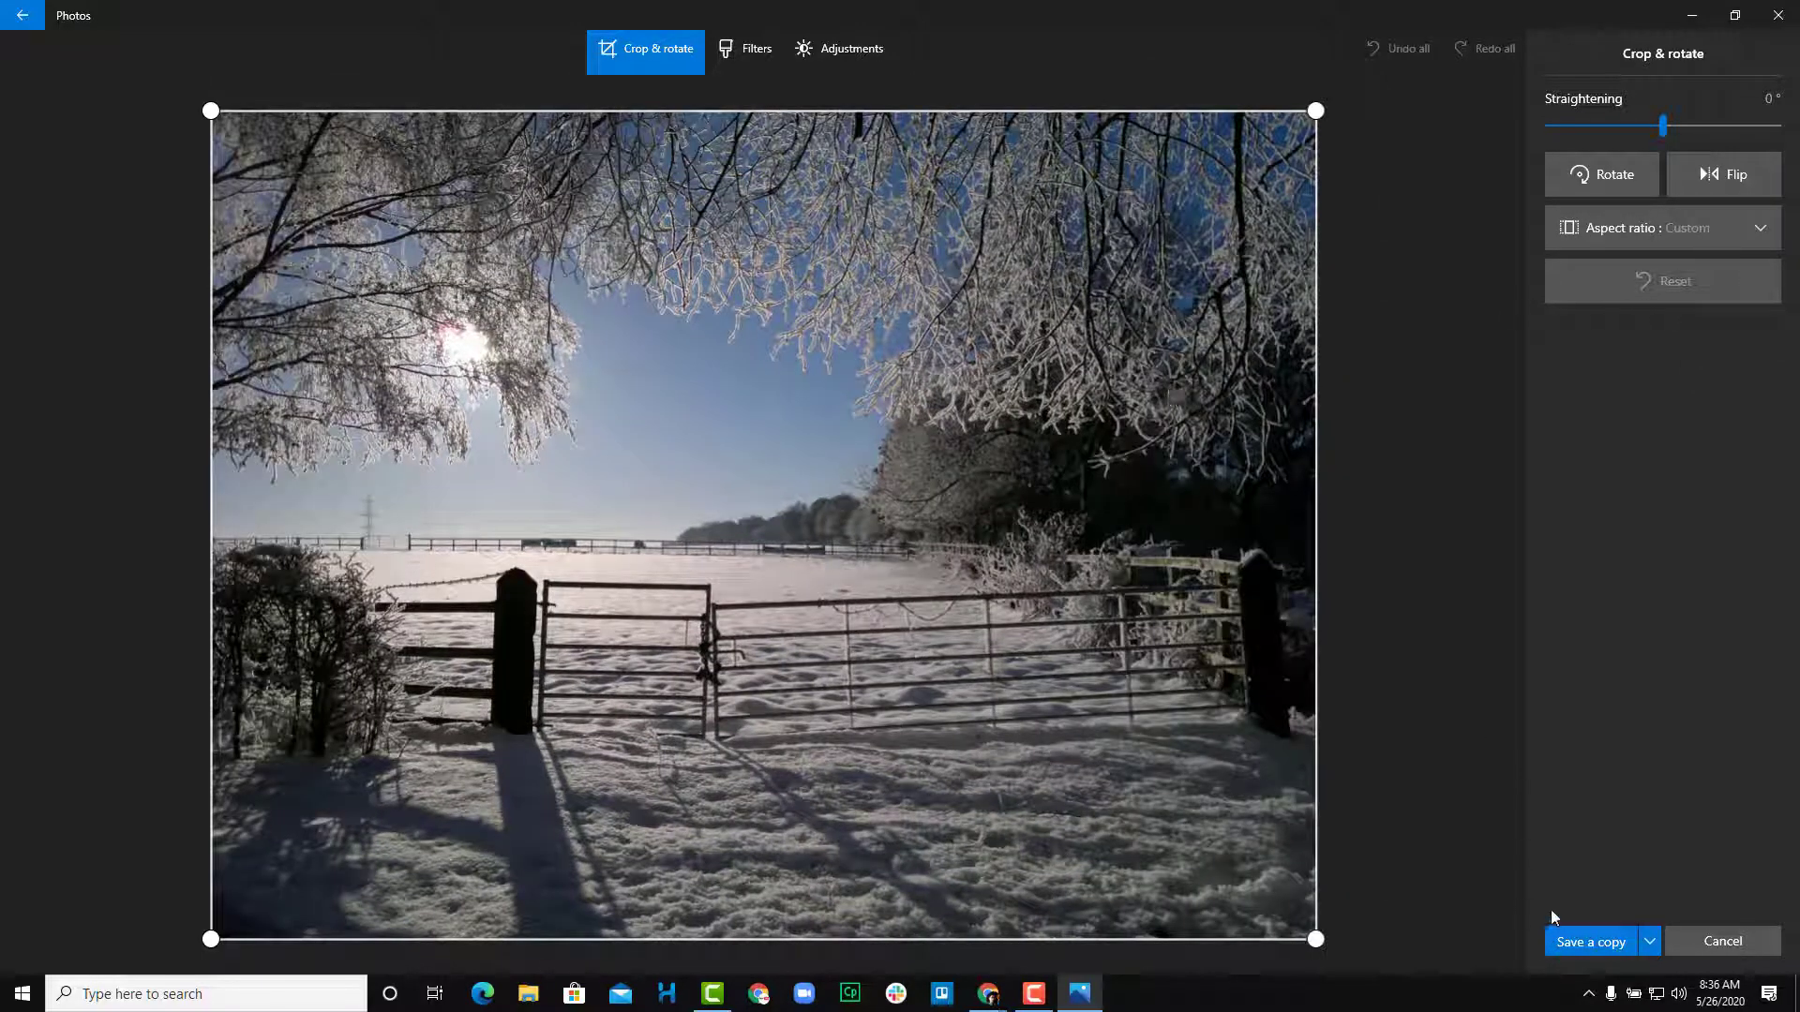
Step: Save a copy of the photo, uncover the desktop to check the new file, and maximize the photo window again
{"action": "left_click", "coordinate": [1594, 942]}
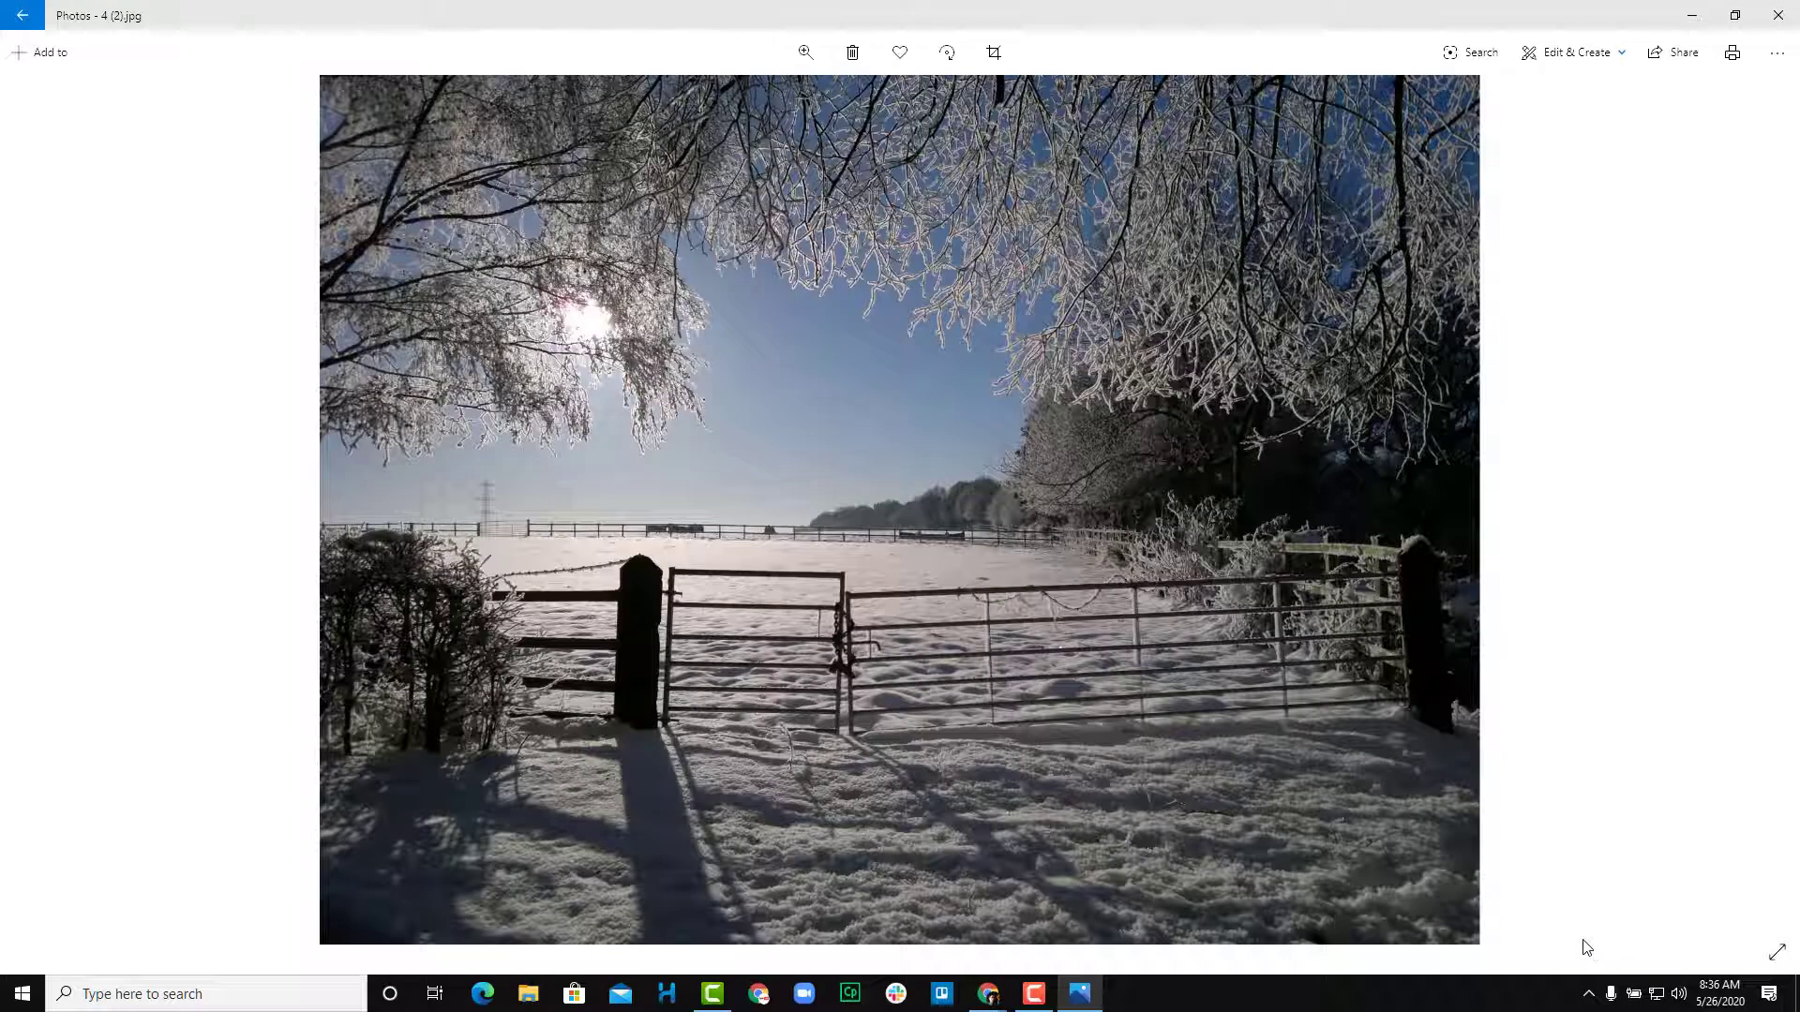
{"action": "left_click_drag", "start_coordinate": [1129, 32], "coordinate": [1197, 193]}
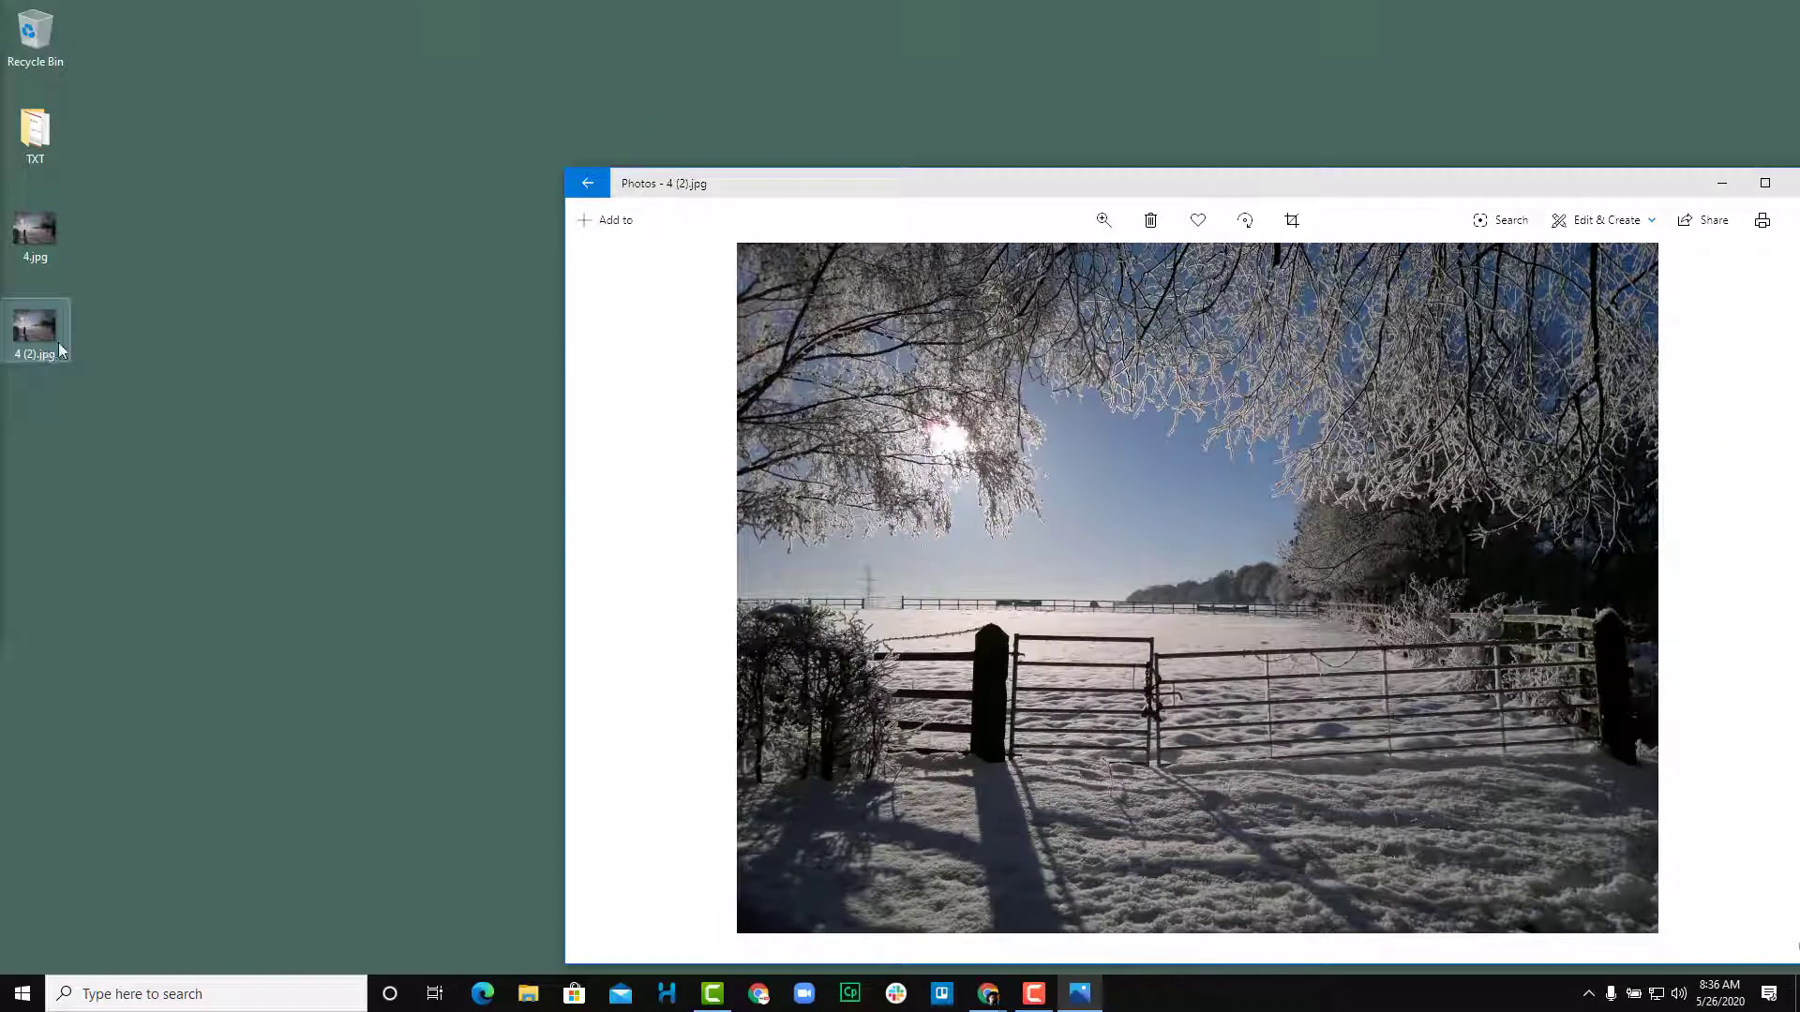
{"action": "left_click_drag", "start_coordinate": [1285, 192], "coordinate": [979, 2]}
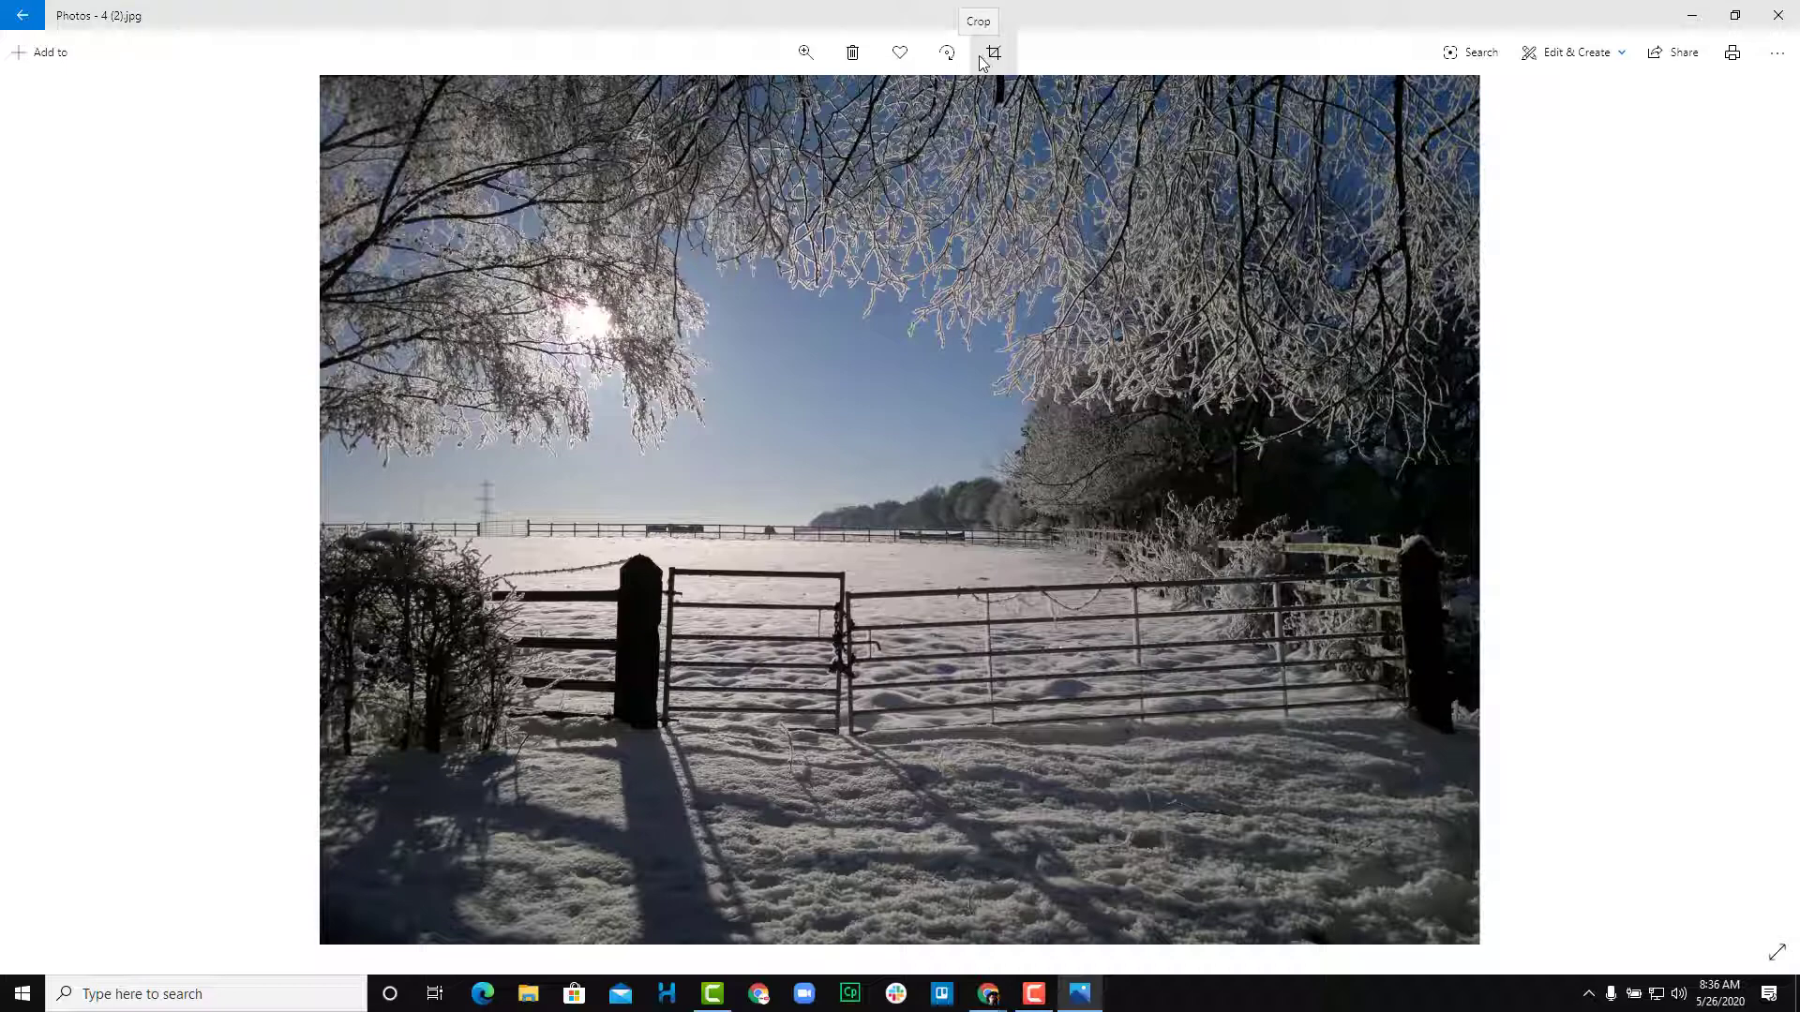
Step: Rotate the saved copy through four quarter turns in the viewer, back to upright
{"action": "left_click", "coordinate": [945, 53]}
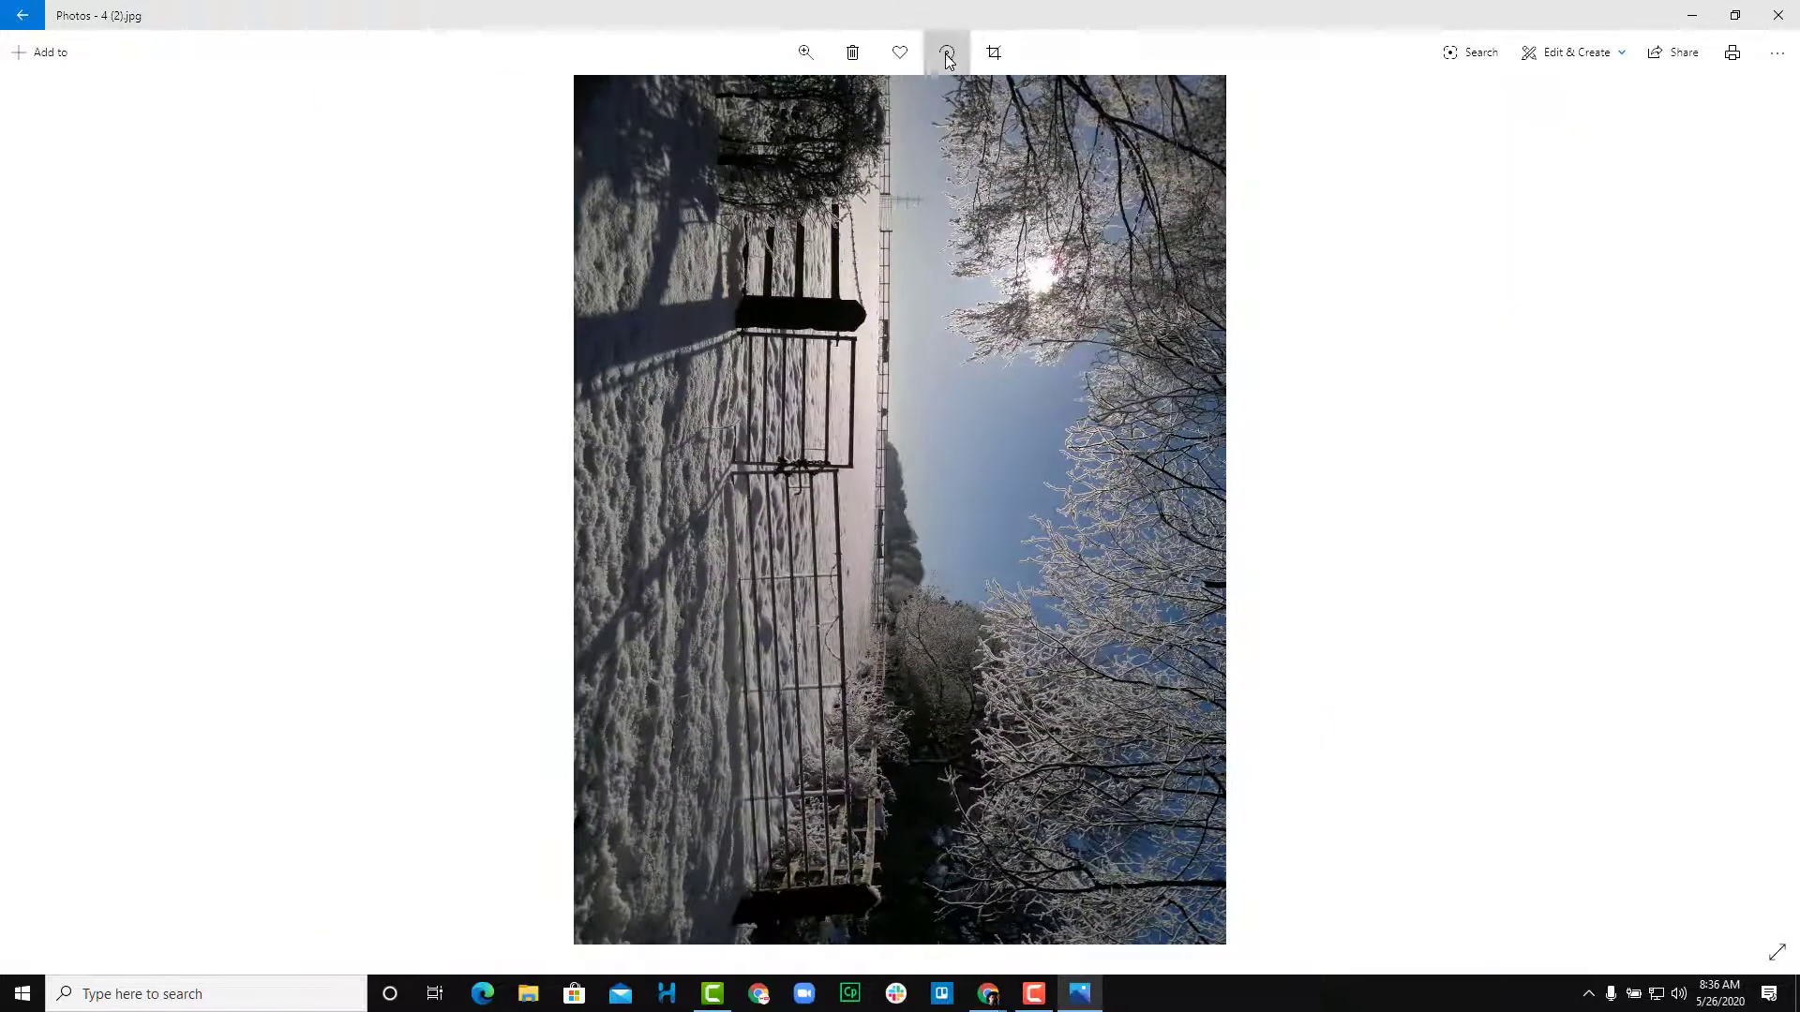
{"action": "left_click", "coordinate": [946, 53]}
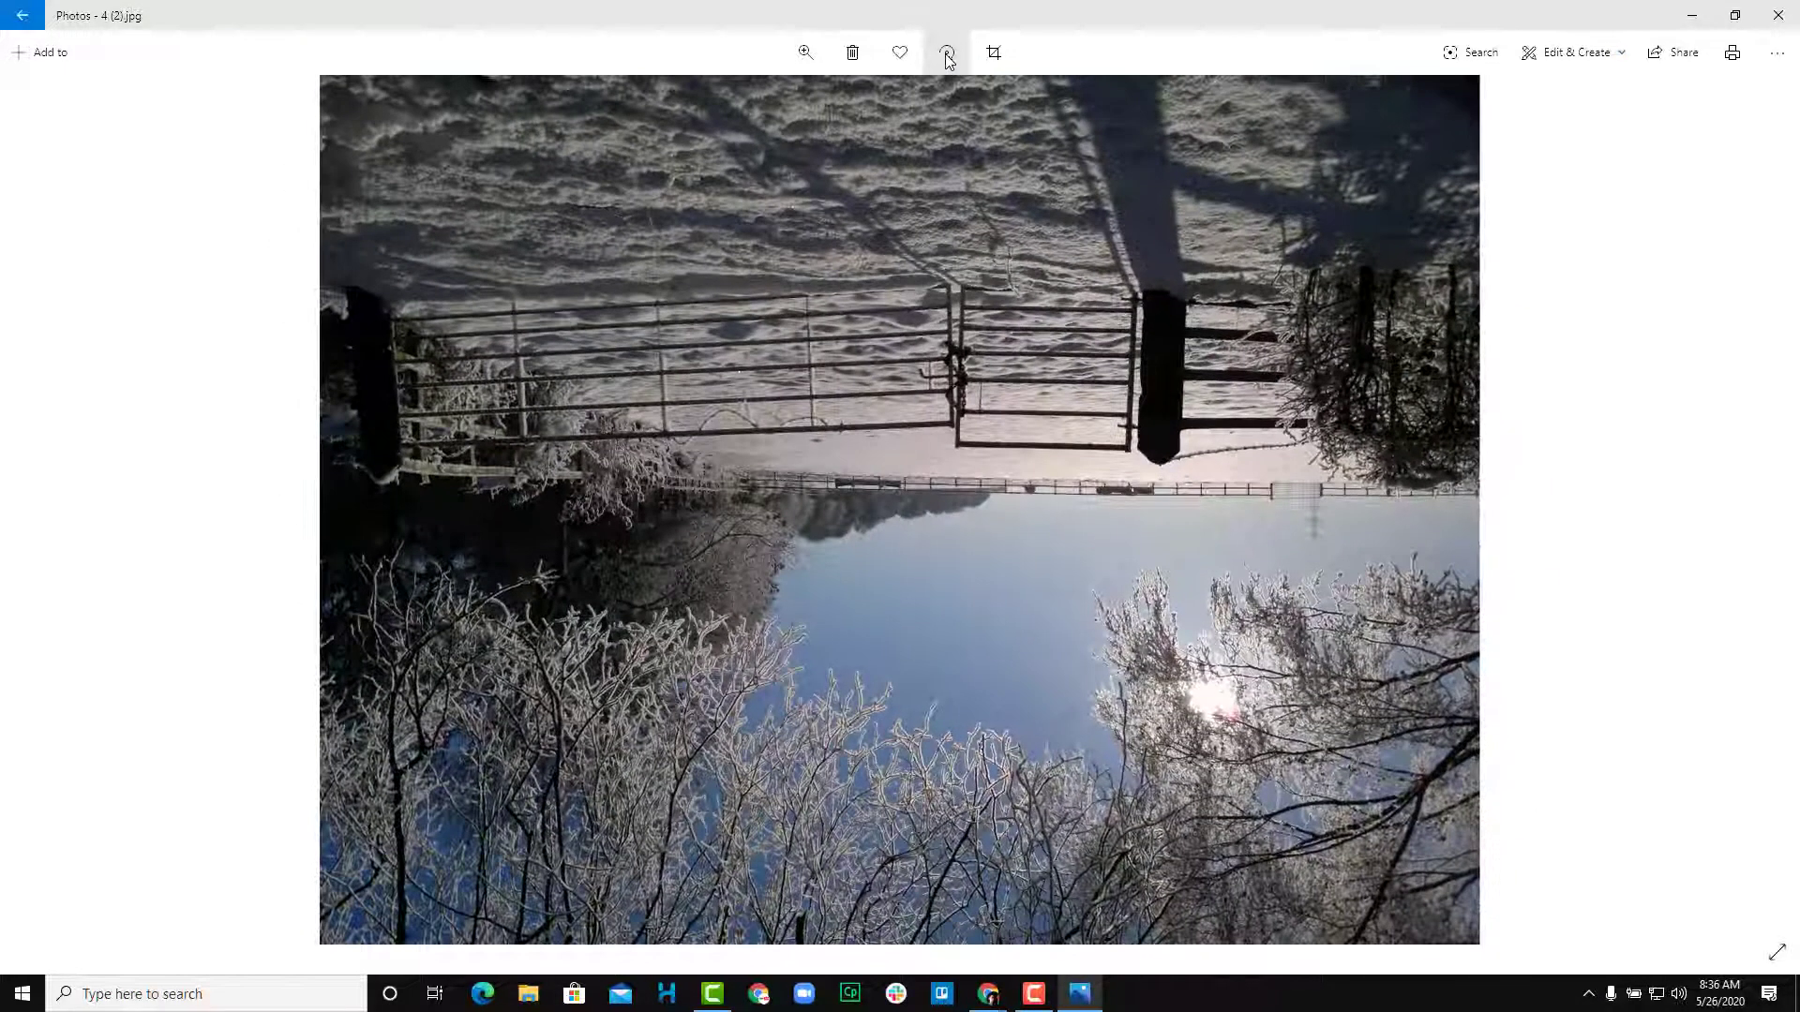
{"action": "left_click", "coordinate": [947, 53]}
{"action": "left_click", "coordinate": [947, 53]}
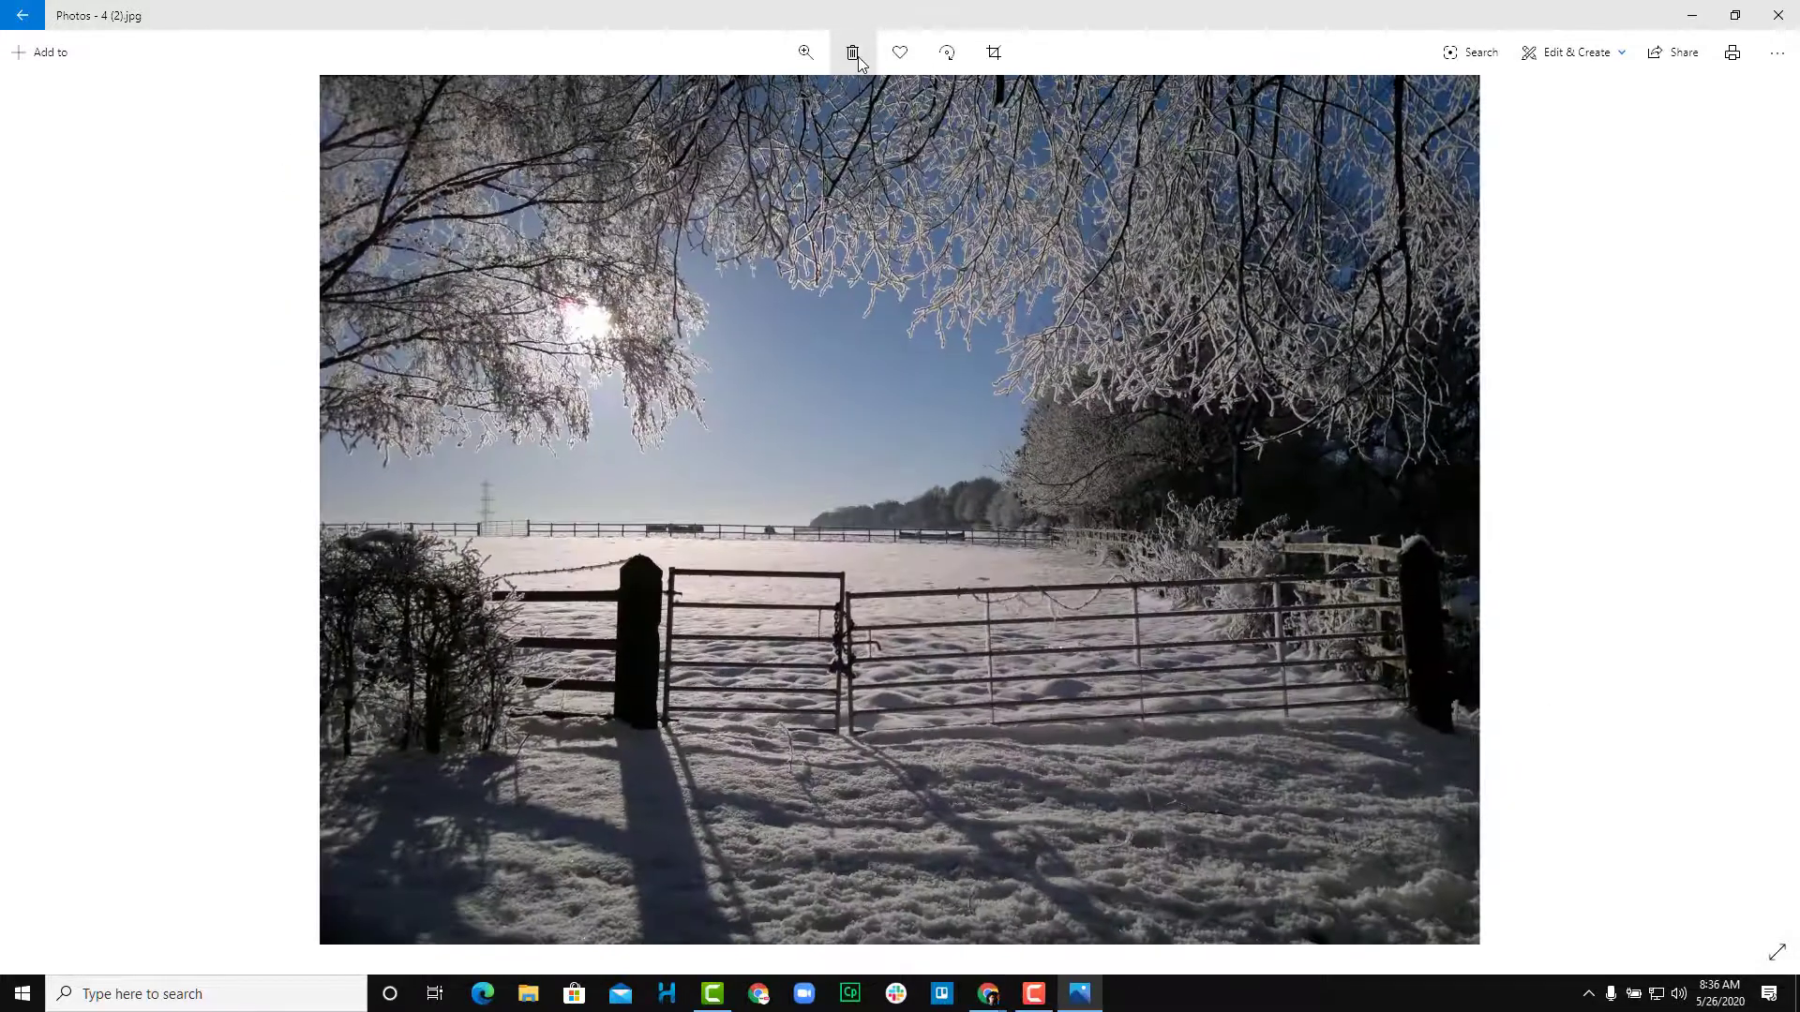
Step: Try the viewer's zoom control, return to the full view, and open and cancel the crop editor
{"action": "left_click", "coordinate": [804, 54]}
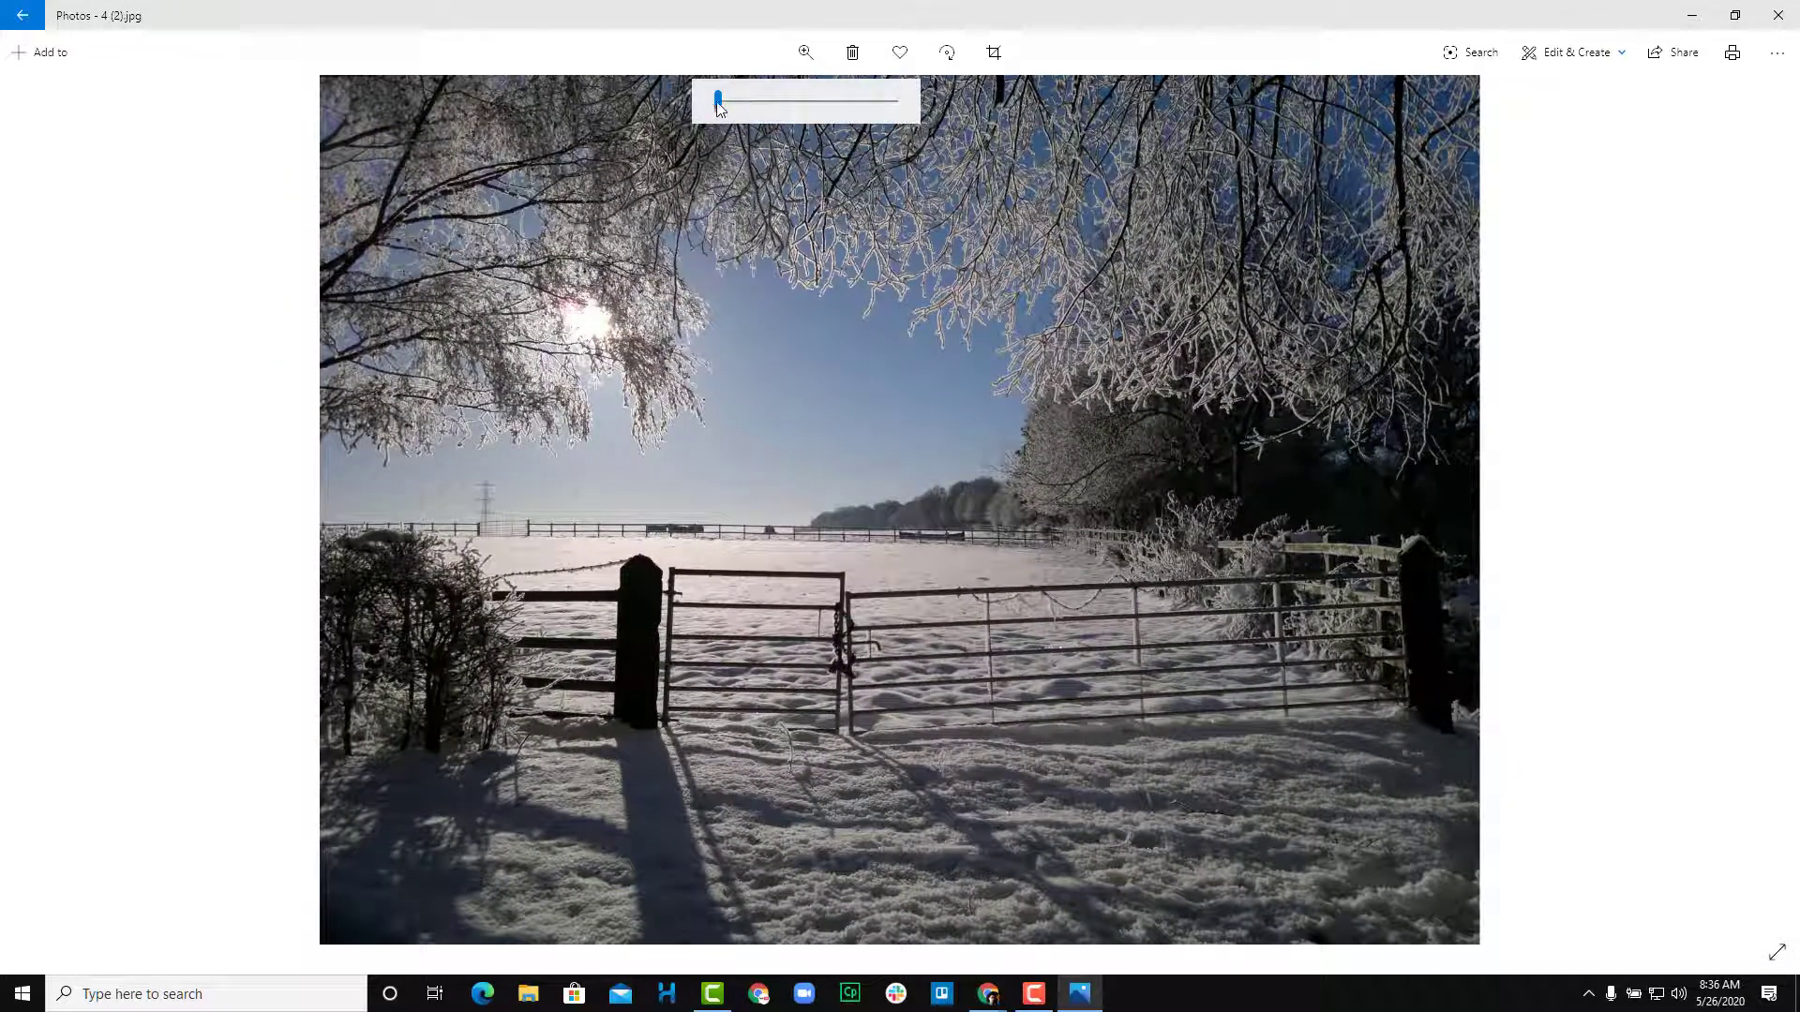
{"action": "left_click_drag", "start_coordinate": [718, 108], "coordinate": [677, 117]}
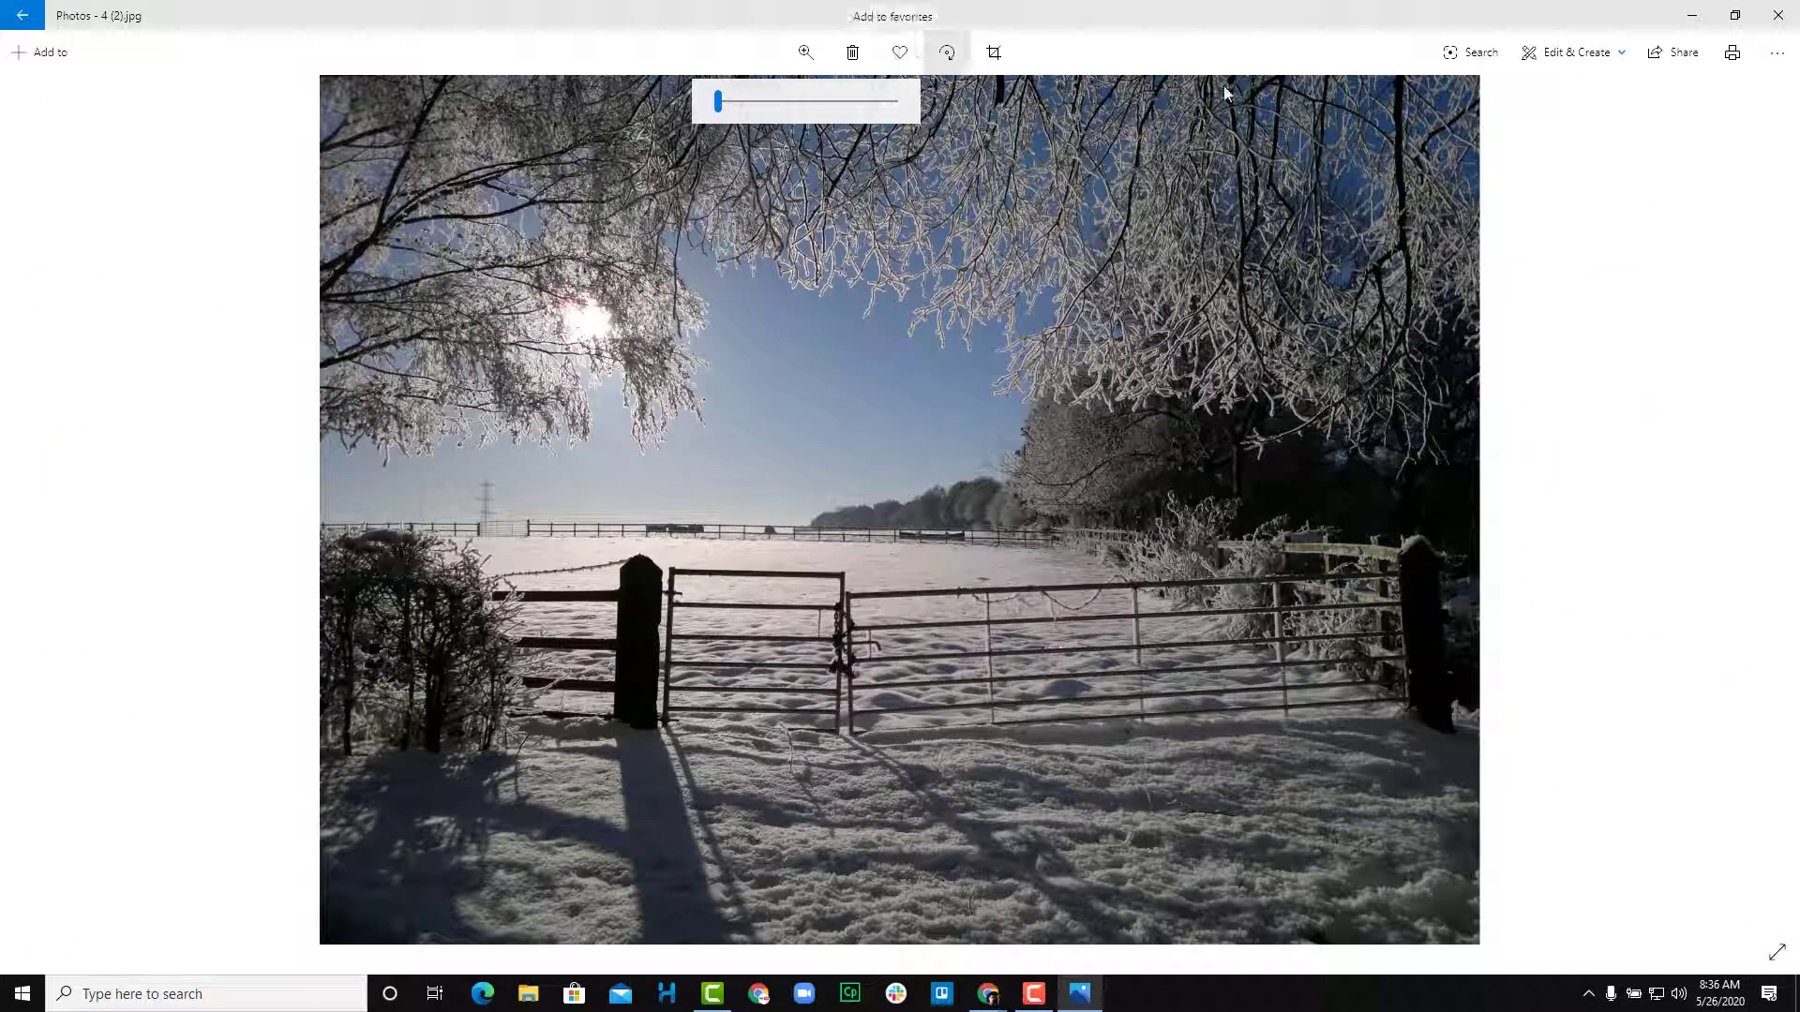
{"action": "left_click", "coordinate": [993, 53]}
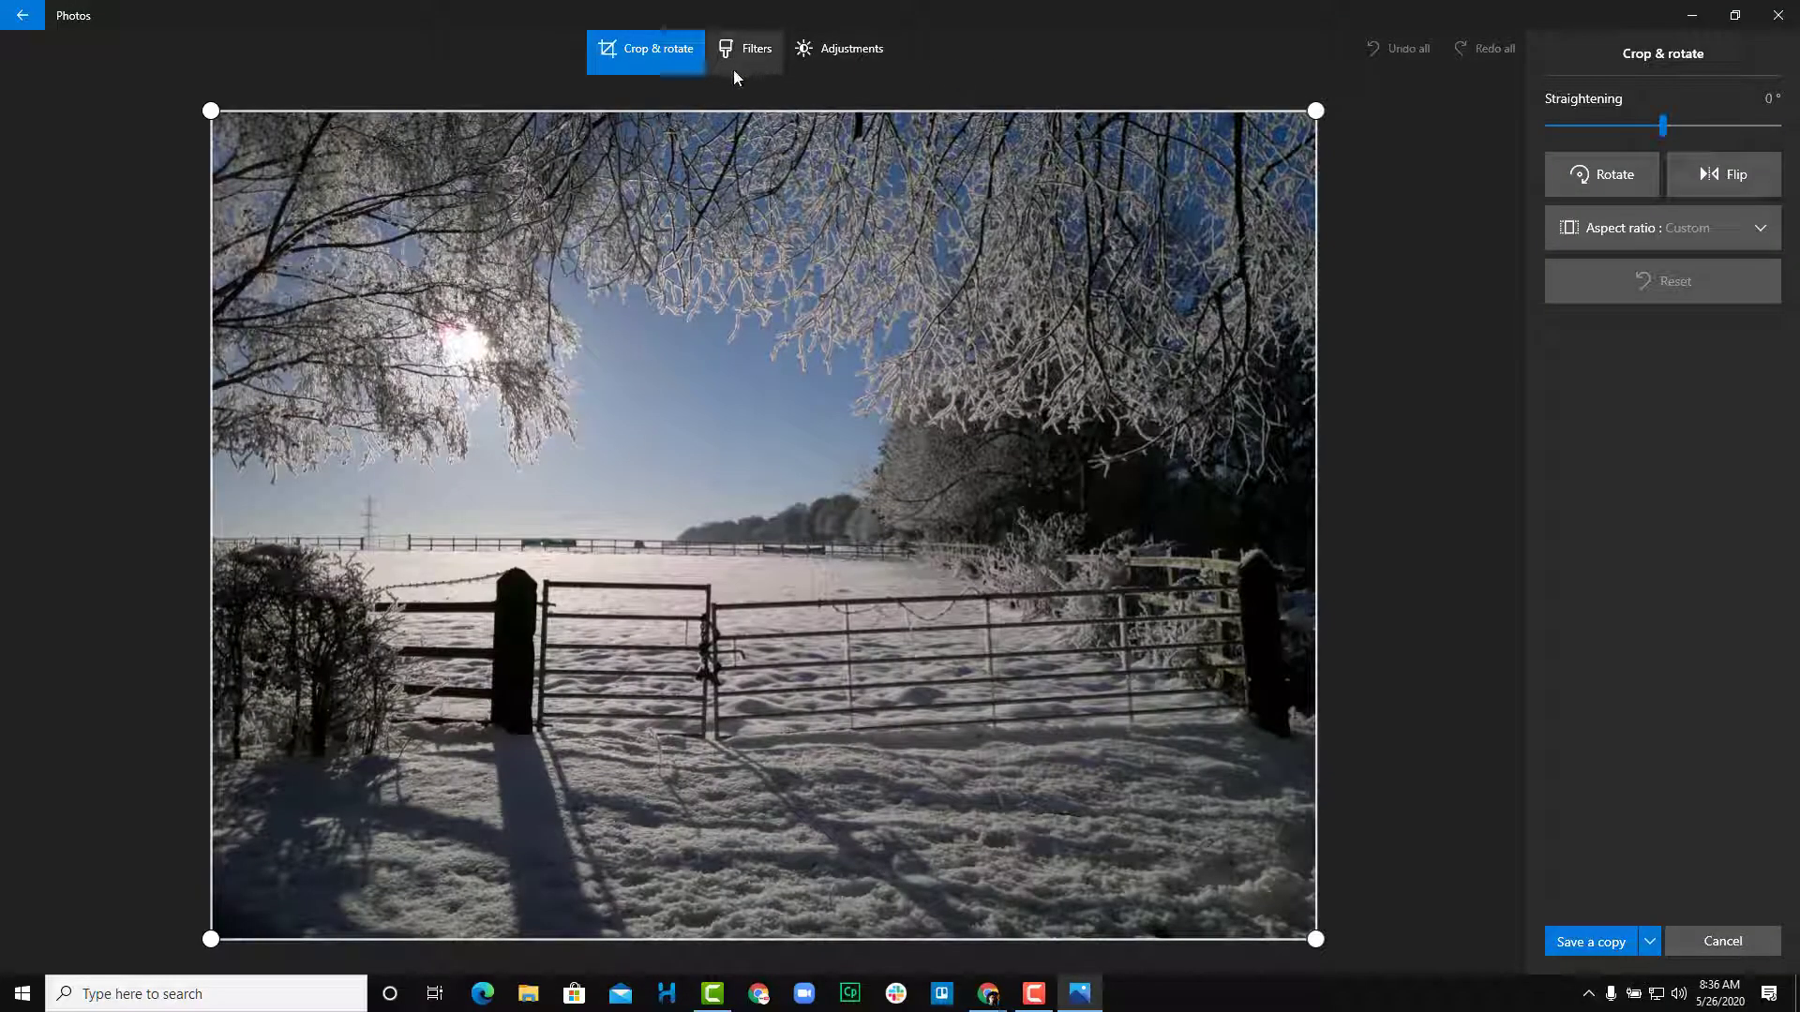
{"action": "left_click", "coordinate": [1701, 938]}
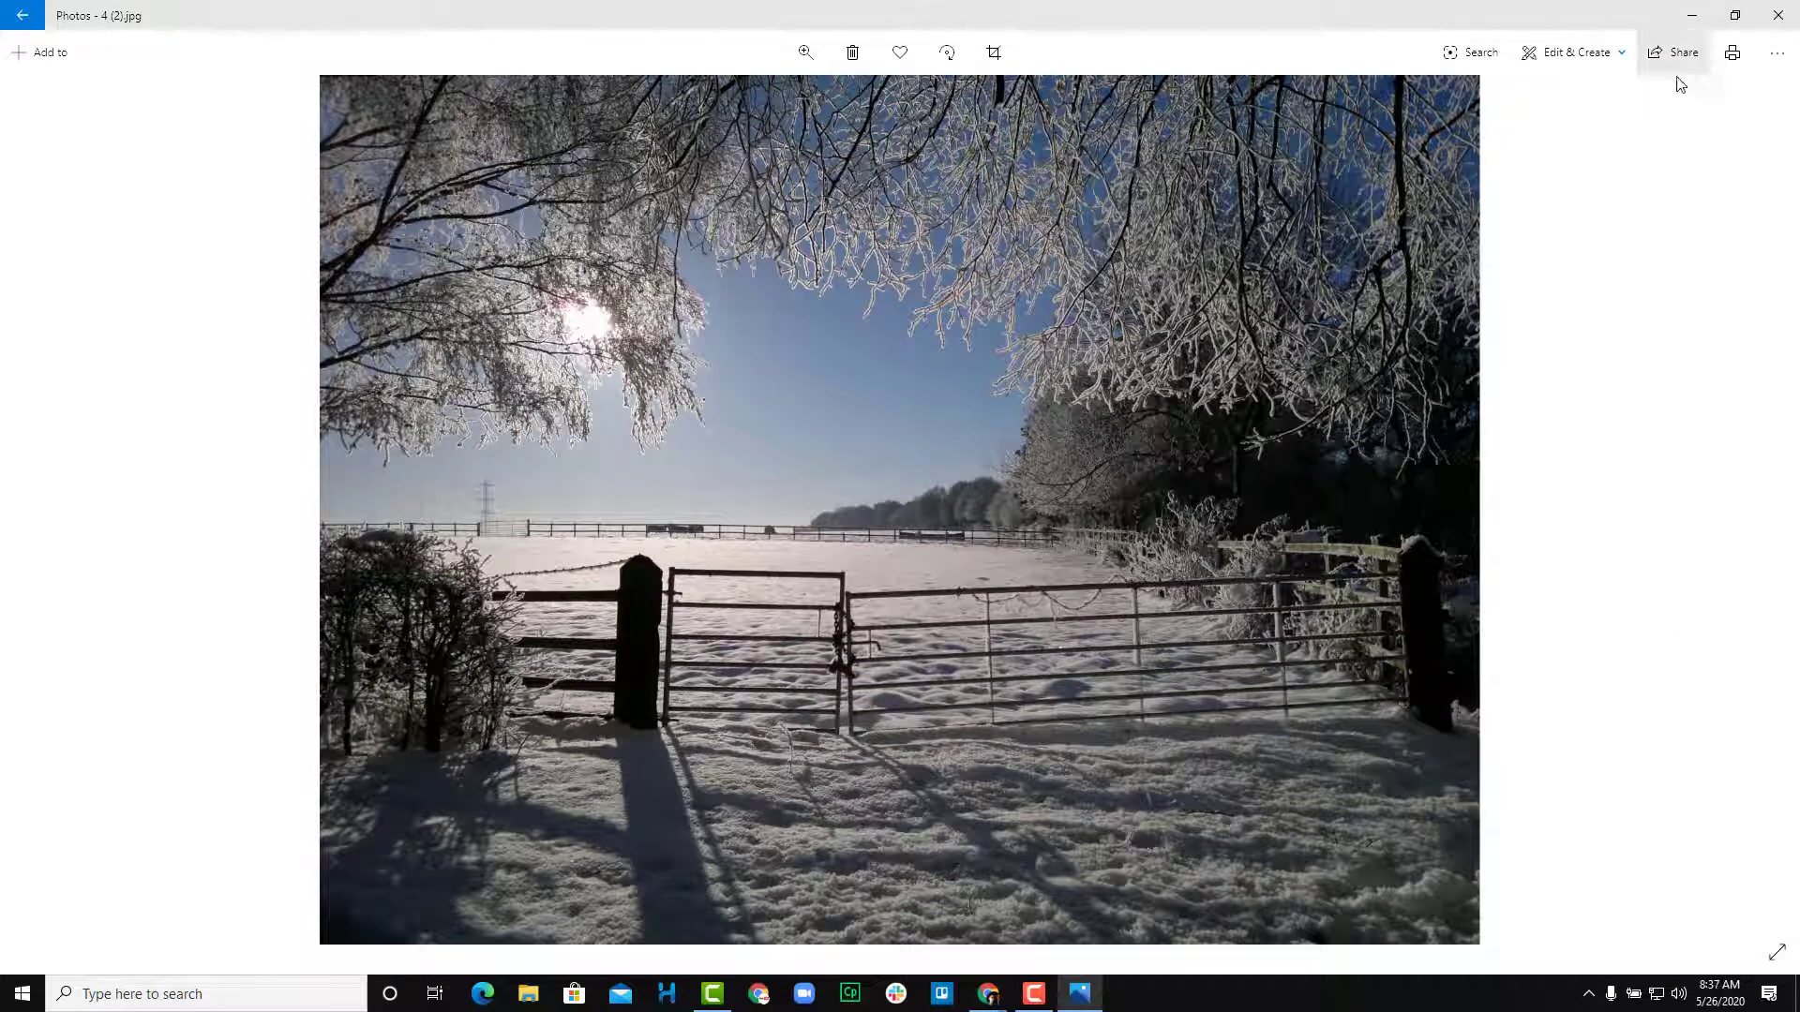
Step: Open the saved copy for editing and bring up its filter choices
{"action": "left_click", "coordinate": [1587, 69]}
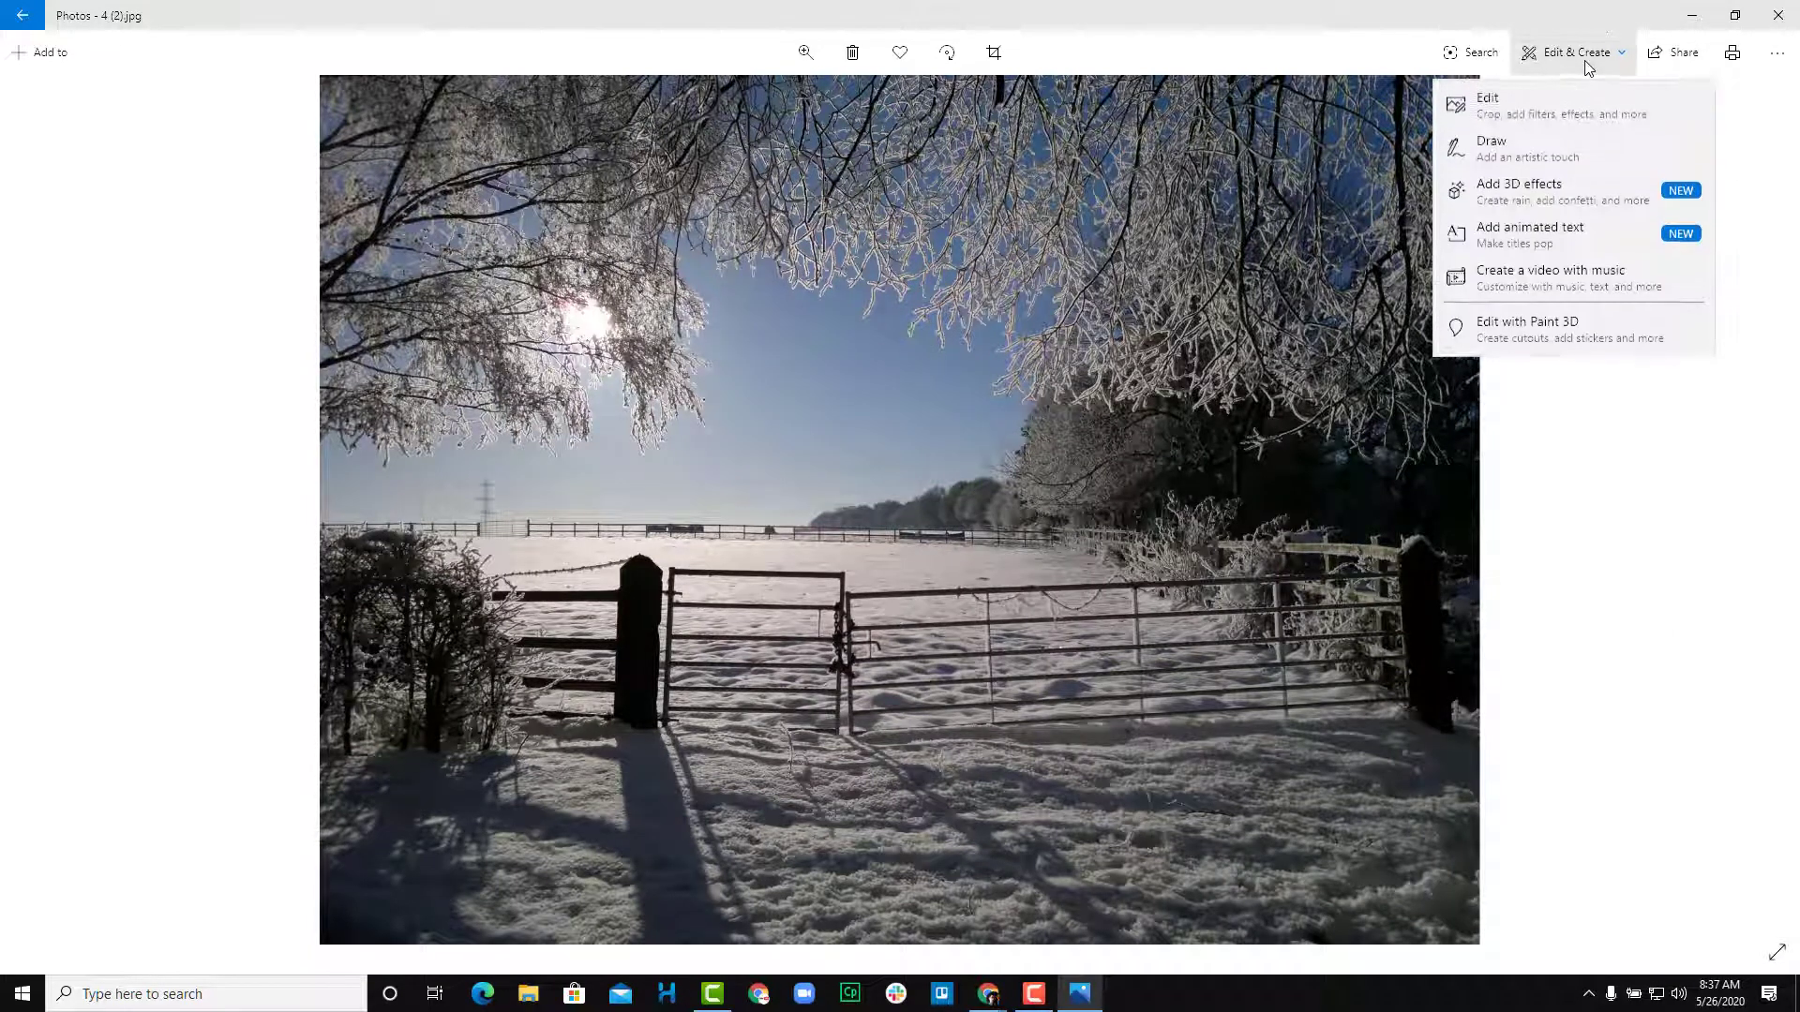
{"action": "left_click", "coordinate": [1517, 120]}
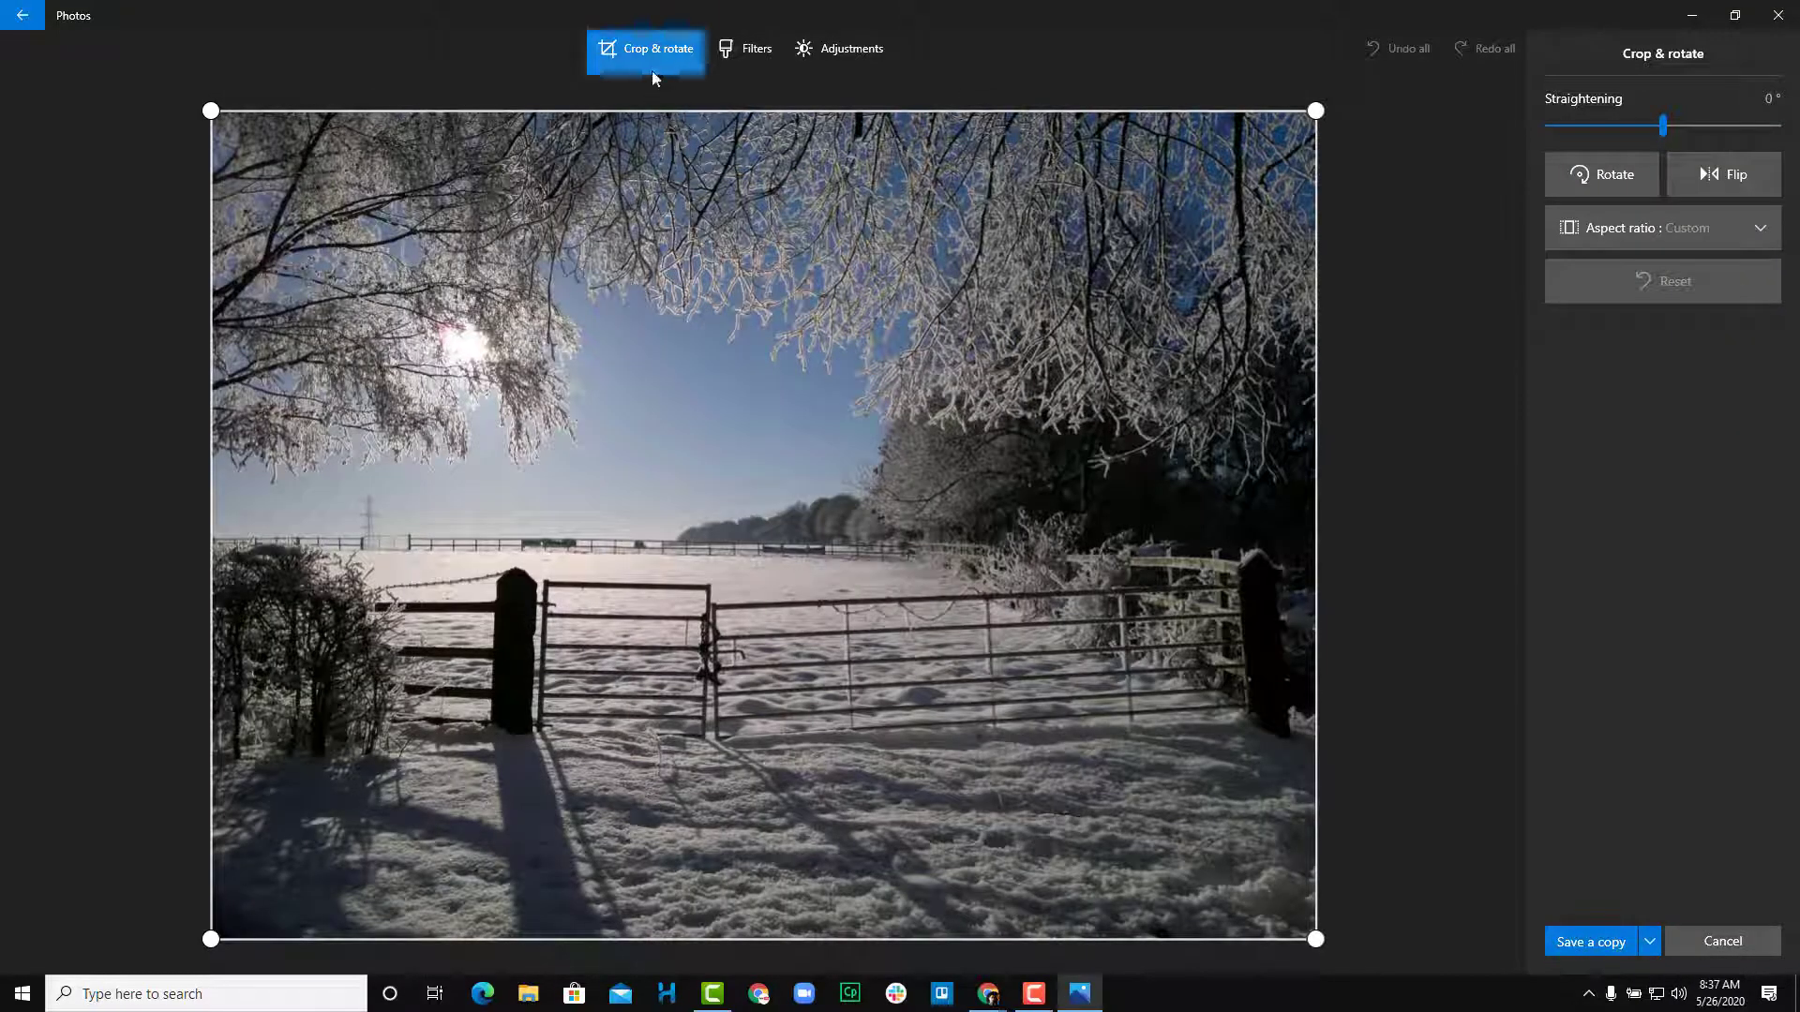
{"action": "left_click", "coordinate": [730, 57]}
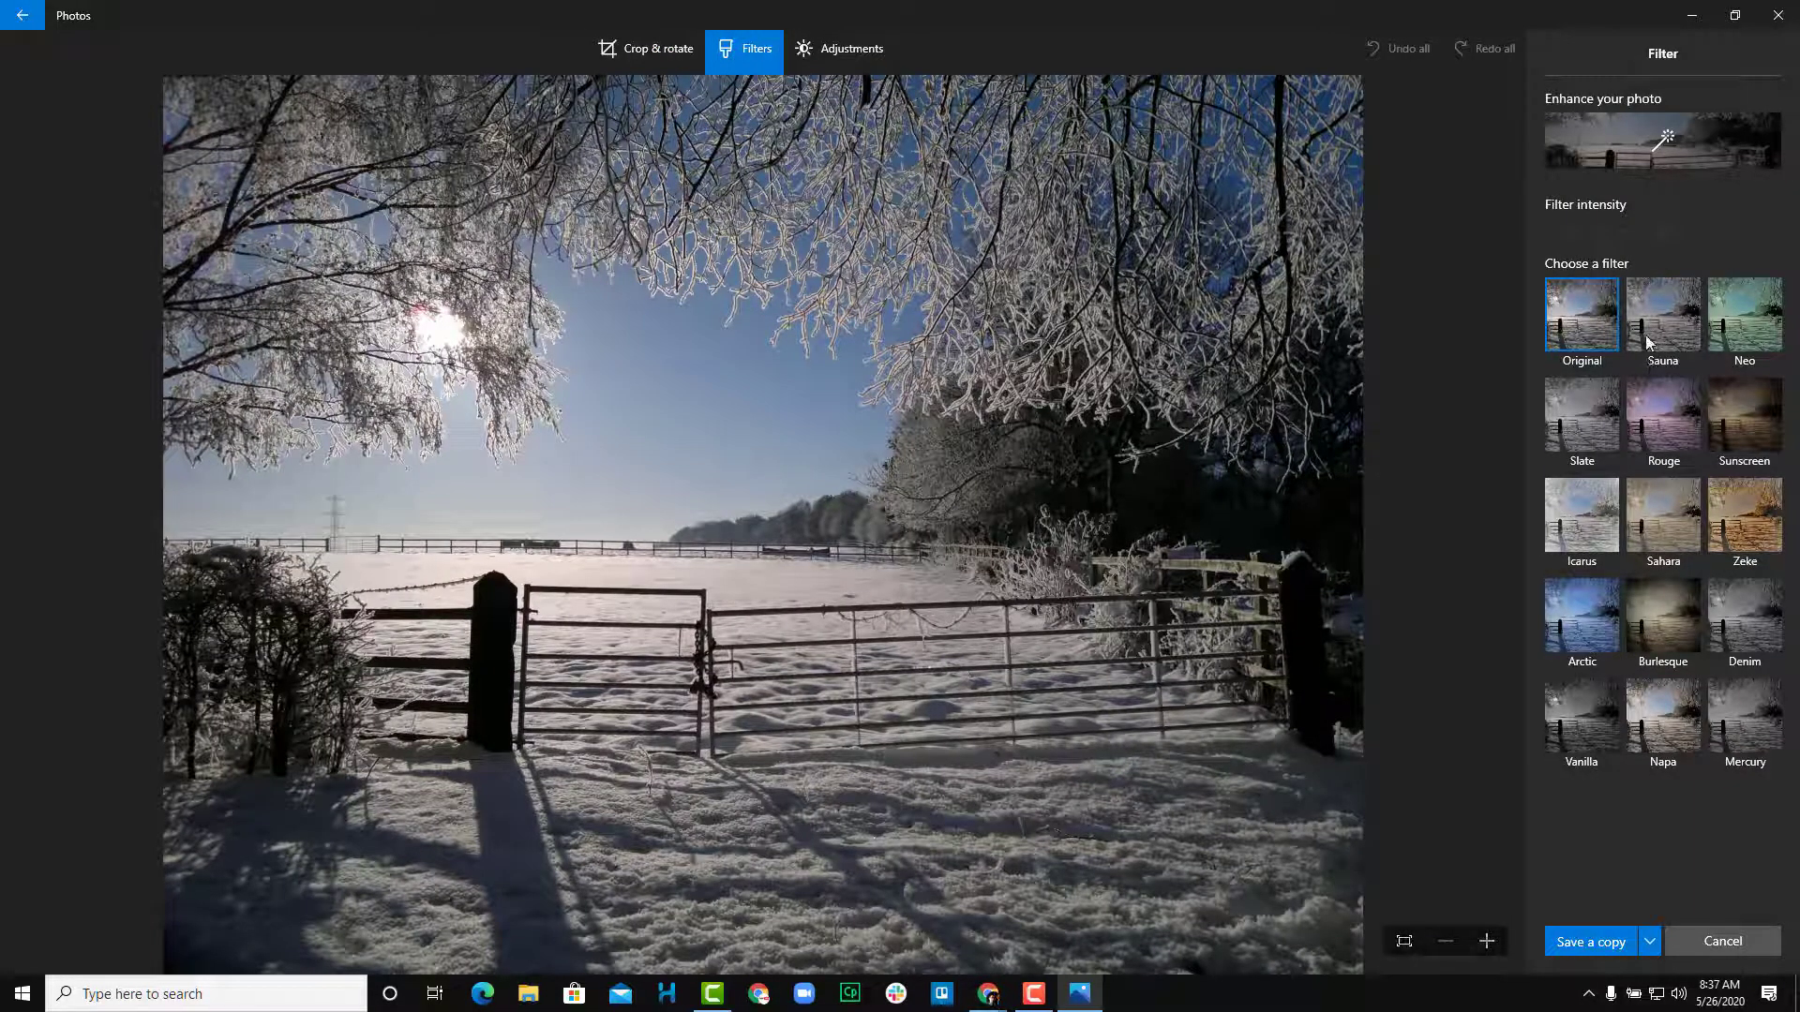
Step: Try the Sauna, Rouge, Neo and Sahara filters on the photo in turn
{"action": "left_click", "coordinate": [1669, 316]}
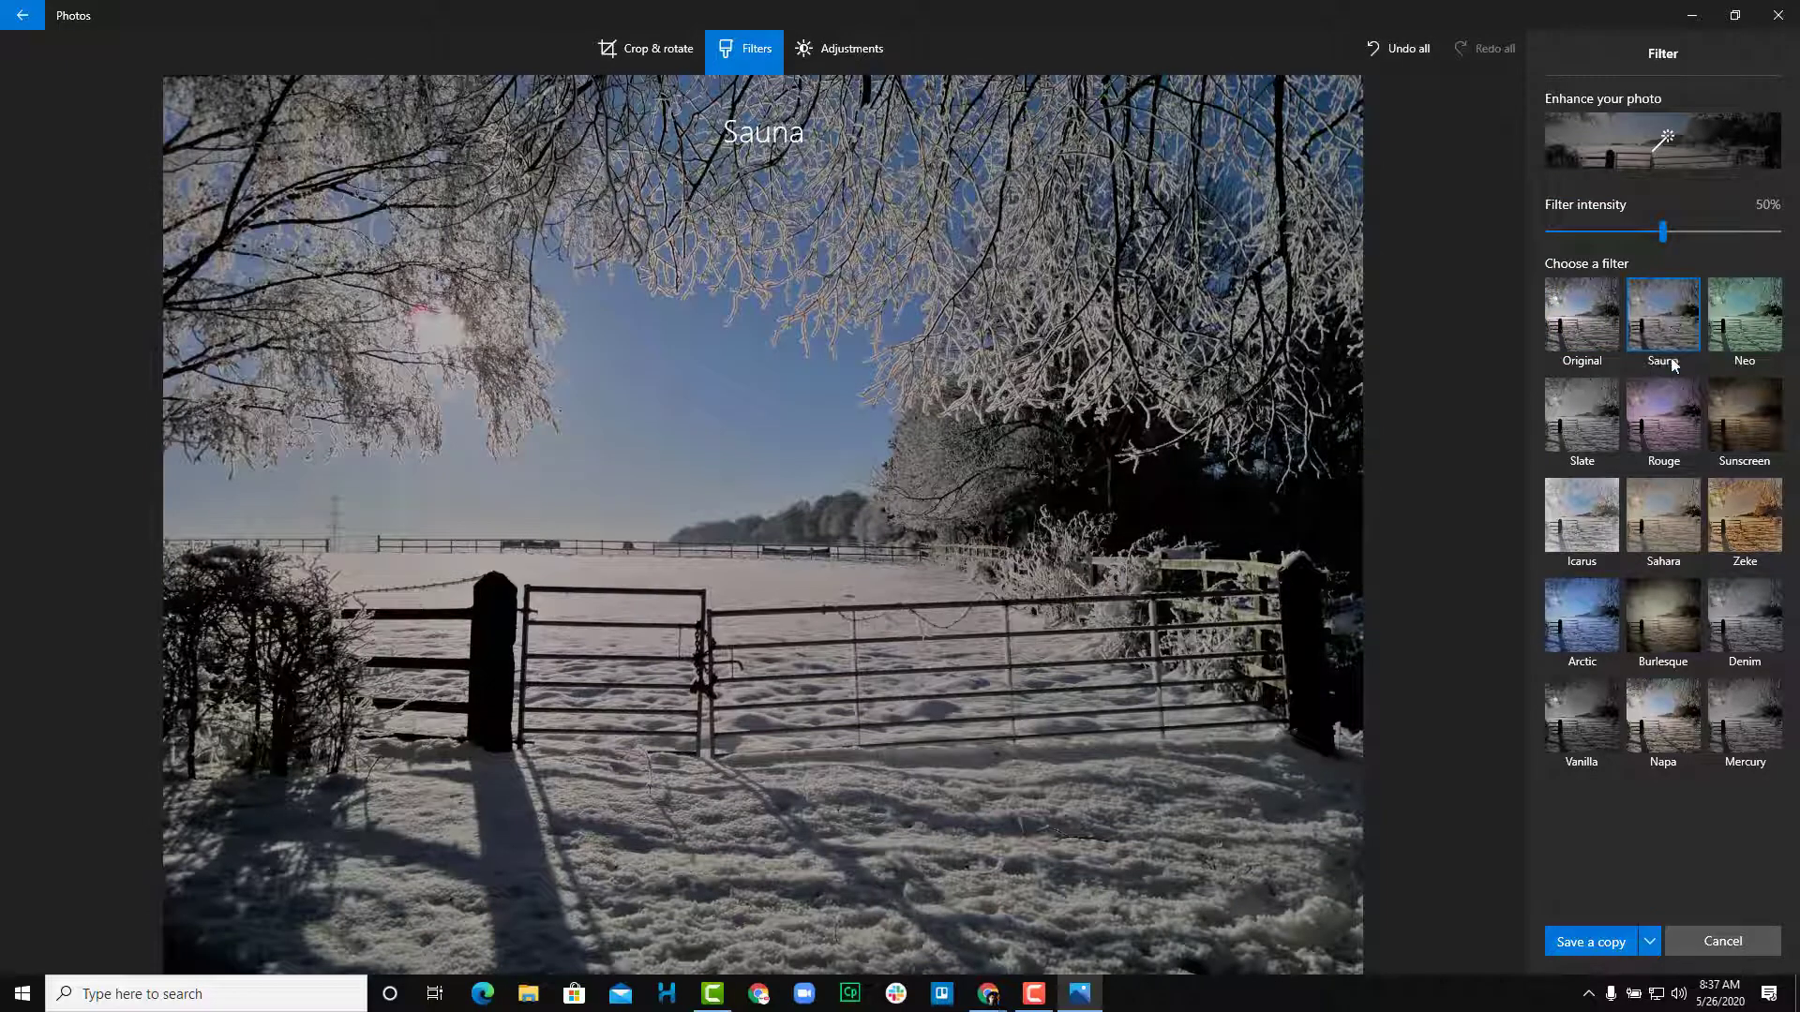
{"action": "left_click", "coordinate": [1678, 438]}
{"action": "left_click", "coordinate": [1749, 318]}
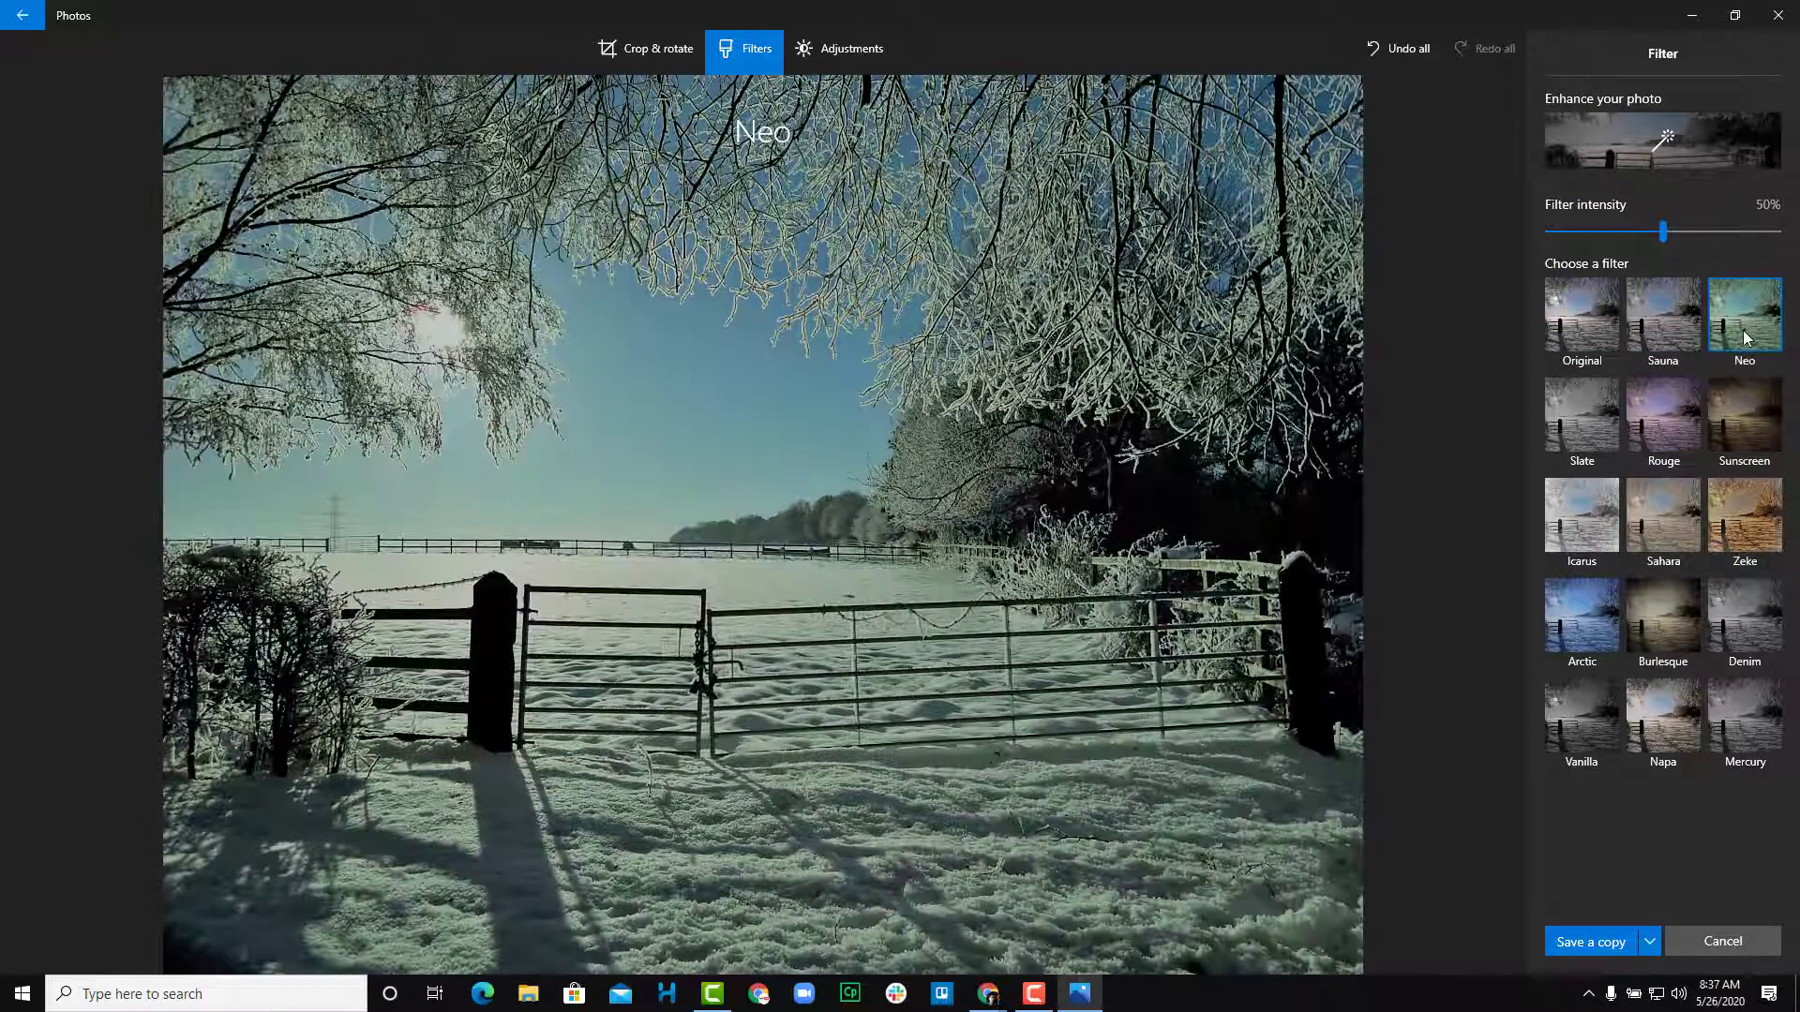
{"action": "left_click", "coordinate": [1688, 523]}
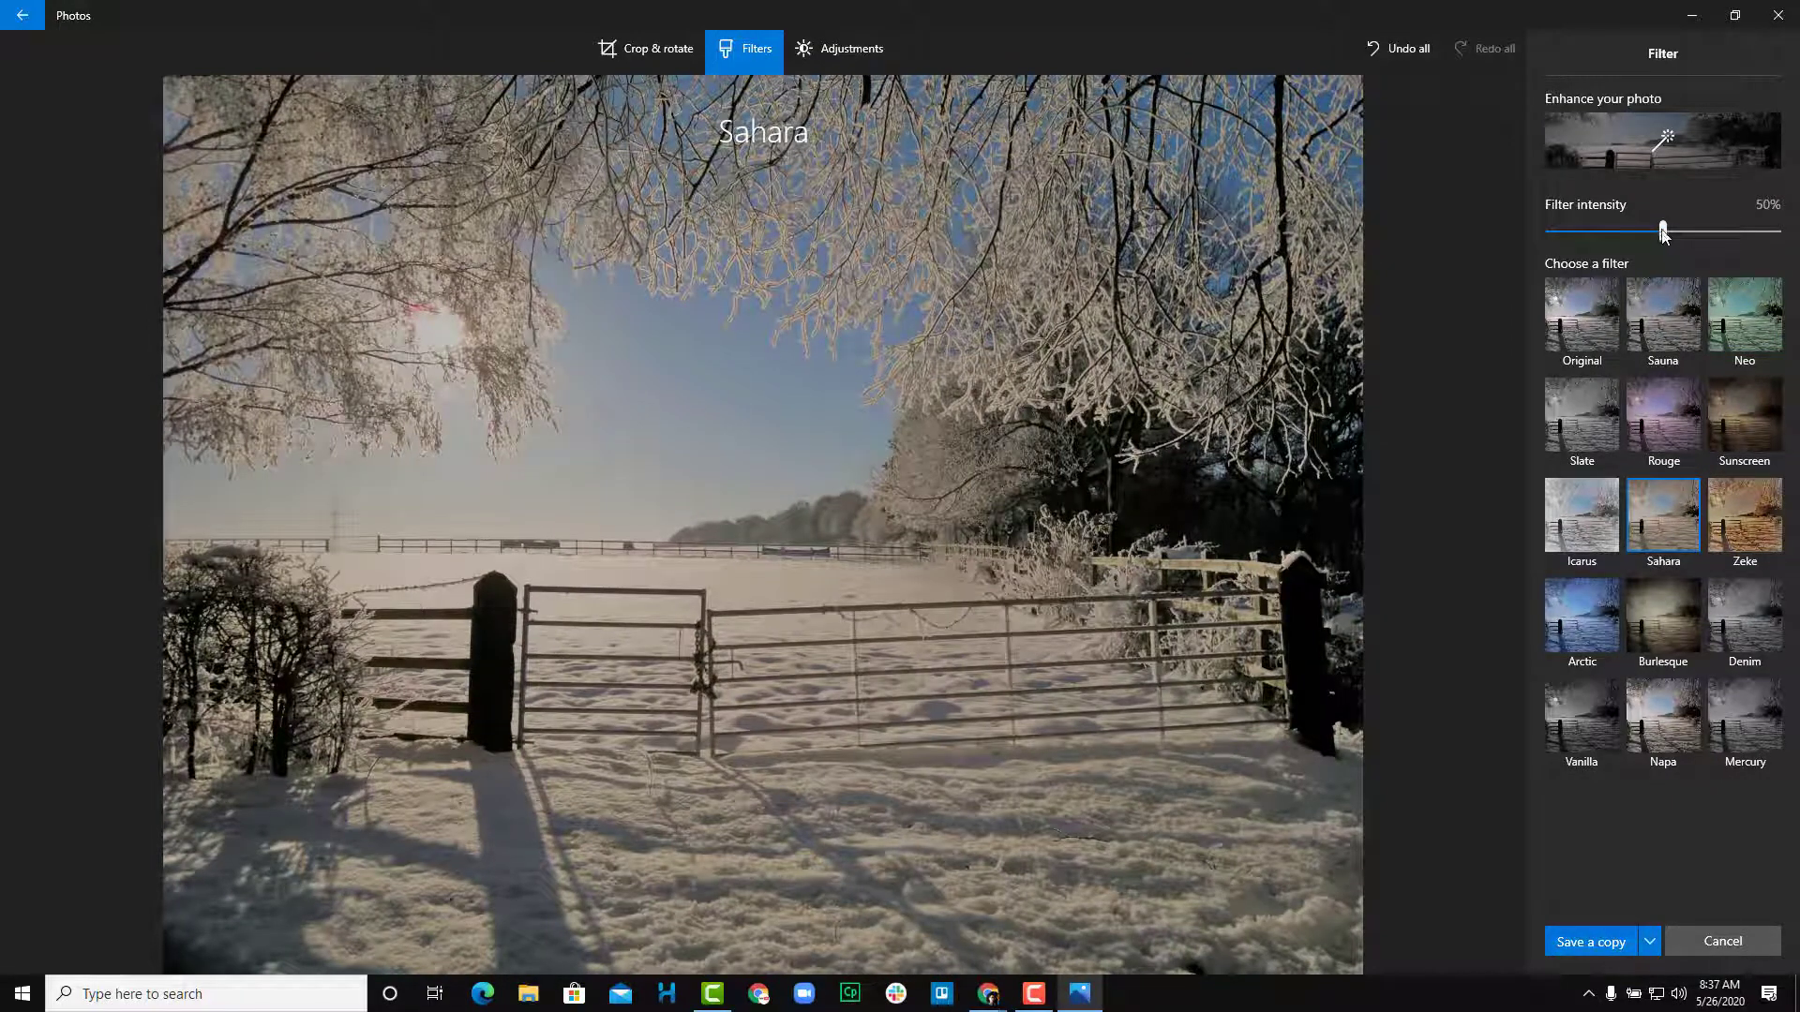
Step: Lower the filter intensity to 25% and apply the Arctic filter to the photo
{"action": "left_click_drag", "start_coordinate": [1664, 235], "coordinate": [1605, 263]}
{"action": "left_click", "coordinate": [1575, 626]}
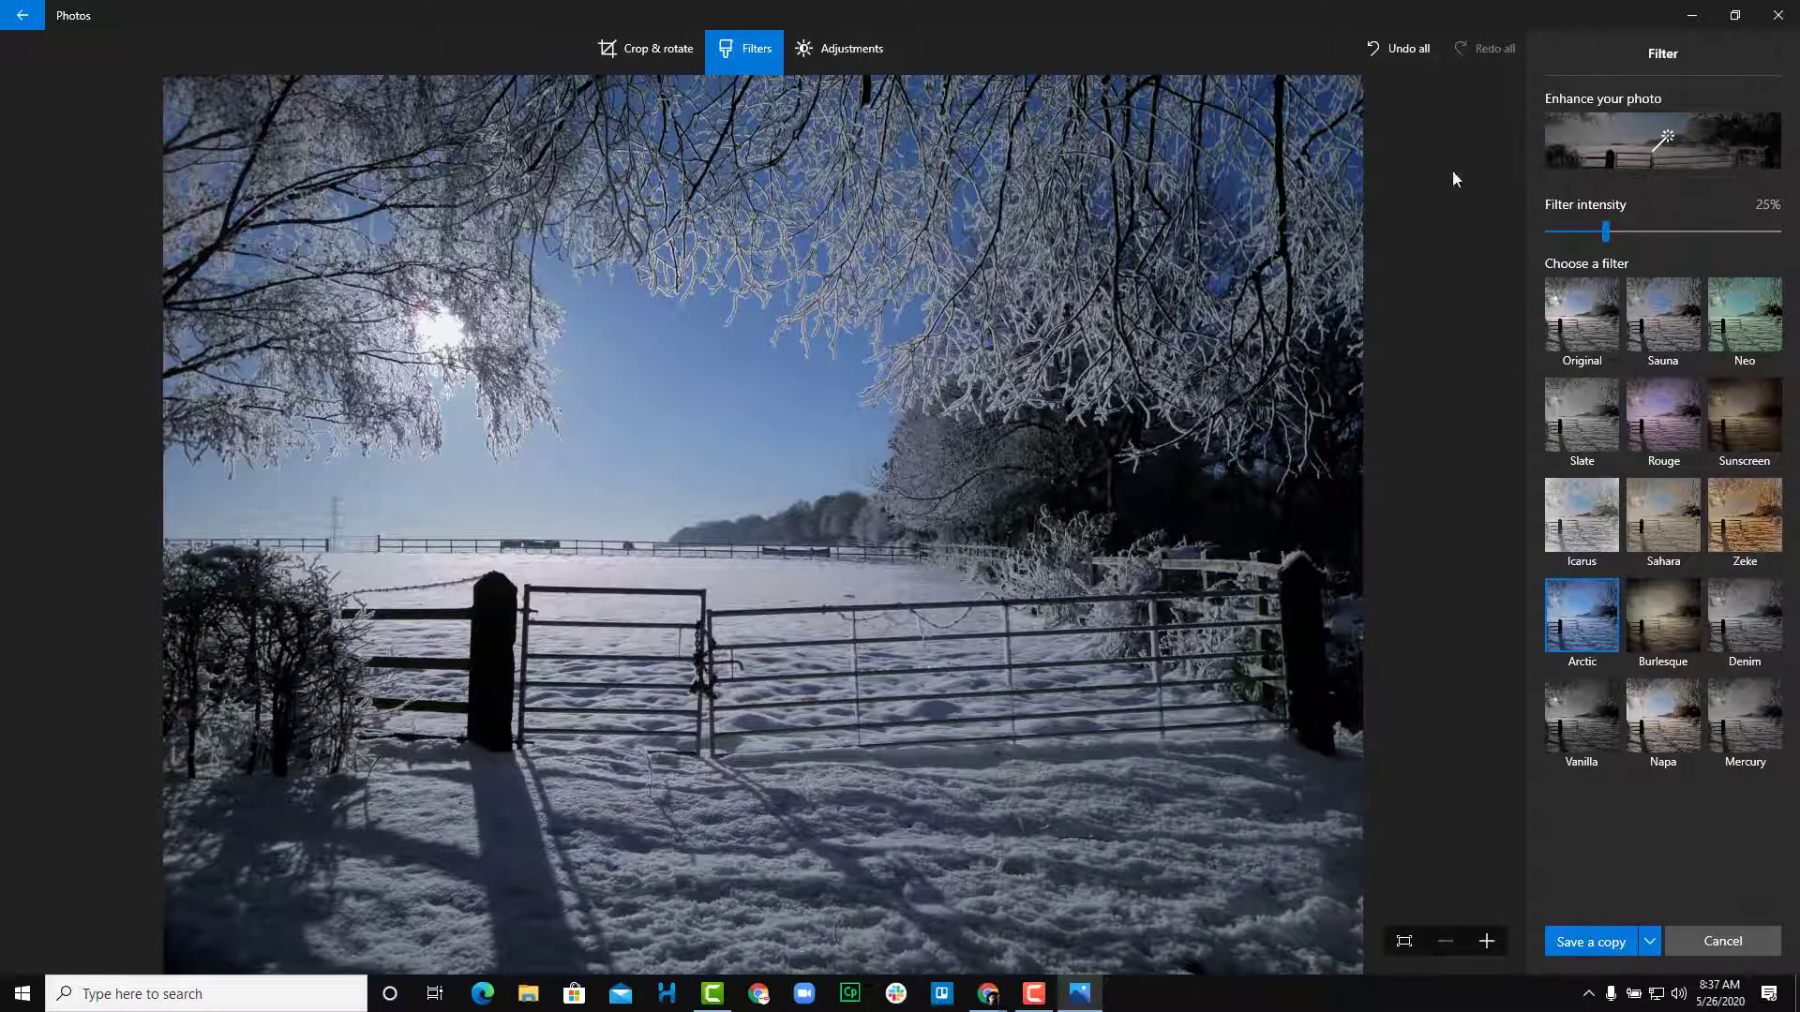
Step: Adjust the photo by raising its light very slightly and its color to about 19
{"action": "left_click", "coordinate": [865, 60]}
{"action": "mouse_move", "coordinate": [1665, 150]}
{"action": "left_mouse_down"}
{"action": "mouse_move", "coordinate": [1776, 152]}
{"action": "mouse_move", "coordinate": [1575, 169]}
{"action": "mouse_move", "coordinate": [1690, 167]}
{"action": "mouse_move", "coordinate": [1667, 167]}
{"action": "left_mouse_up"}
{"action": "left_click_drag", "start_coordinate": [1662, 246], "coordinate": [1731, 273]}
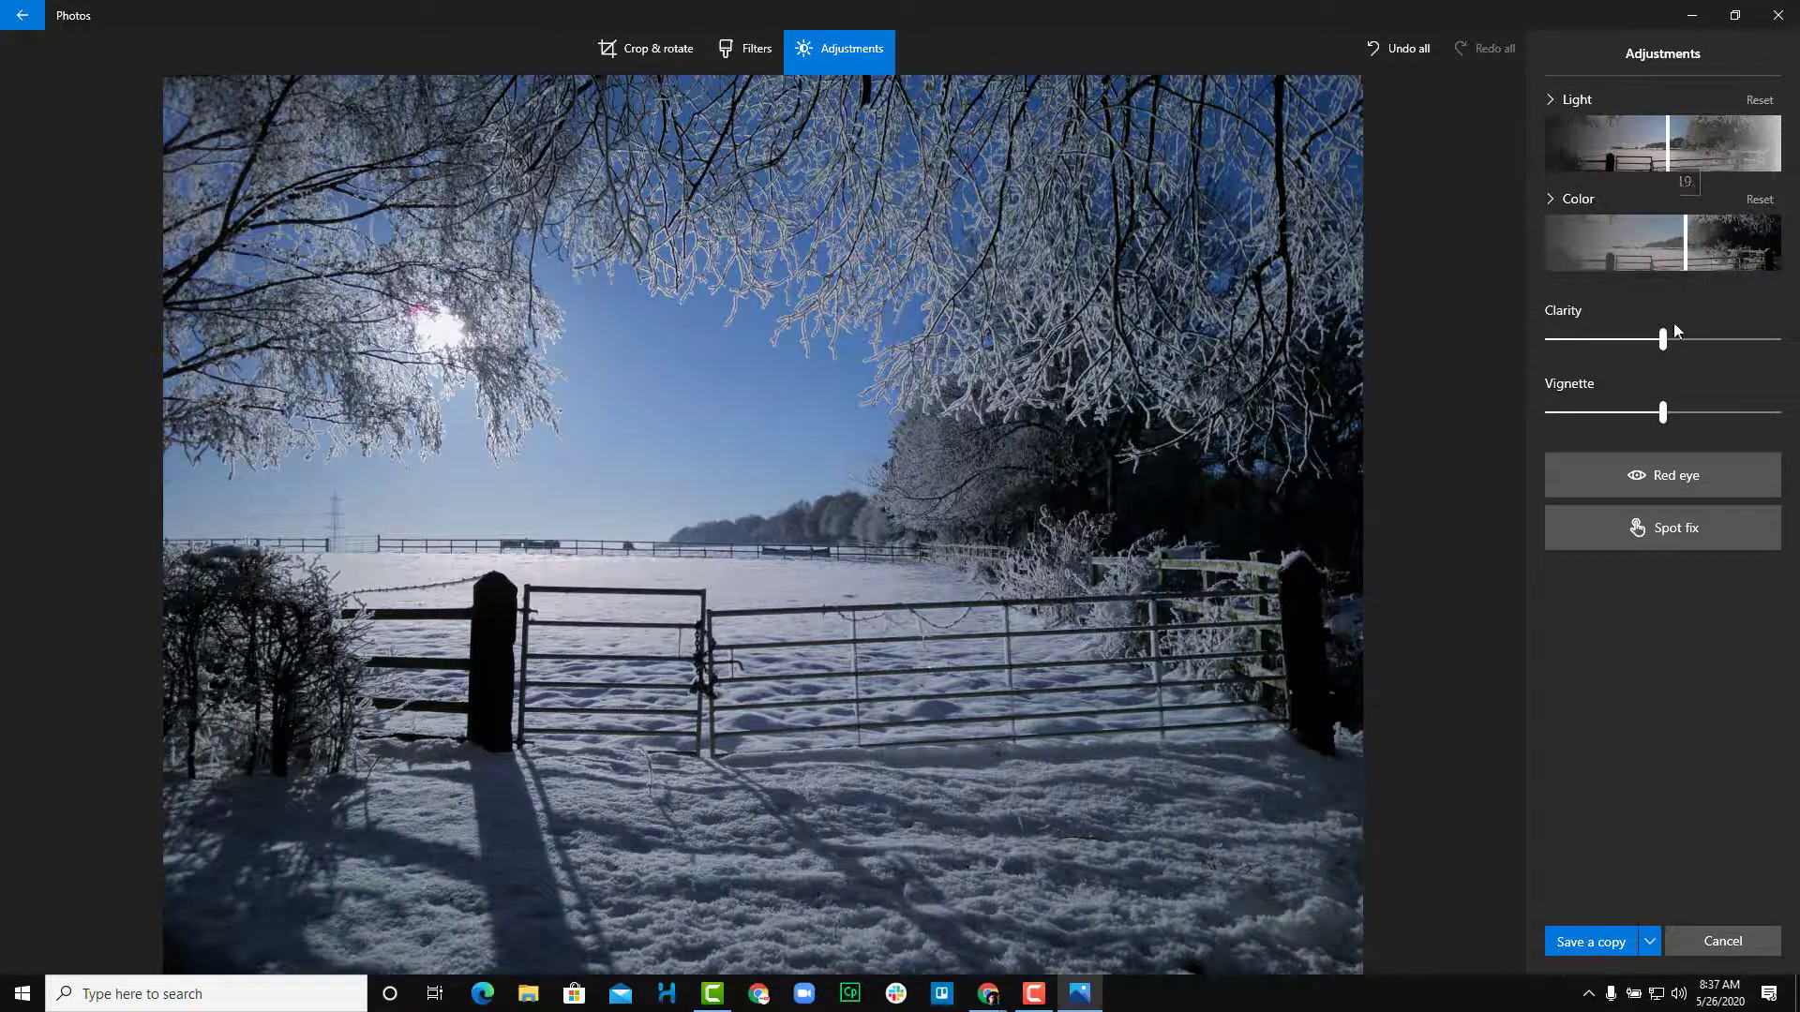
Step: Set the photo's clarity to 68 and raise its vignette slightly
{"action": "left_click_drag", "start_coordinate": [1666, 338], "coordinate": [1739, 346]}
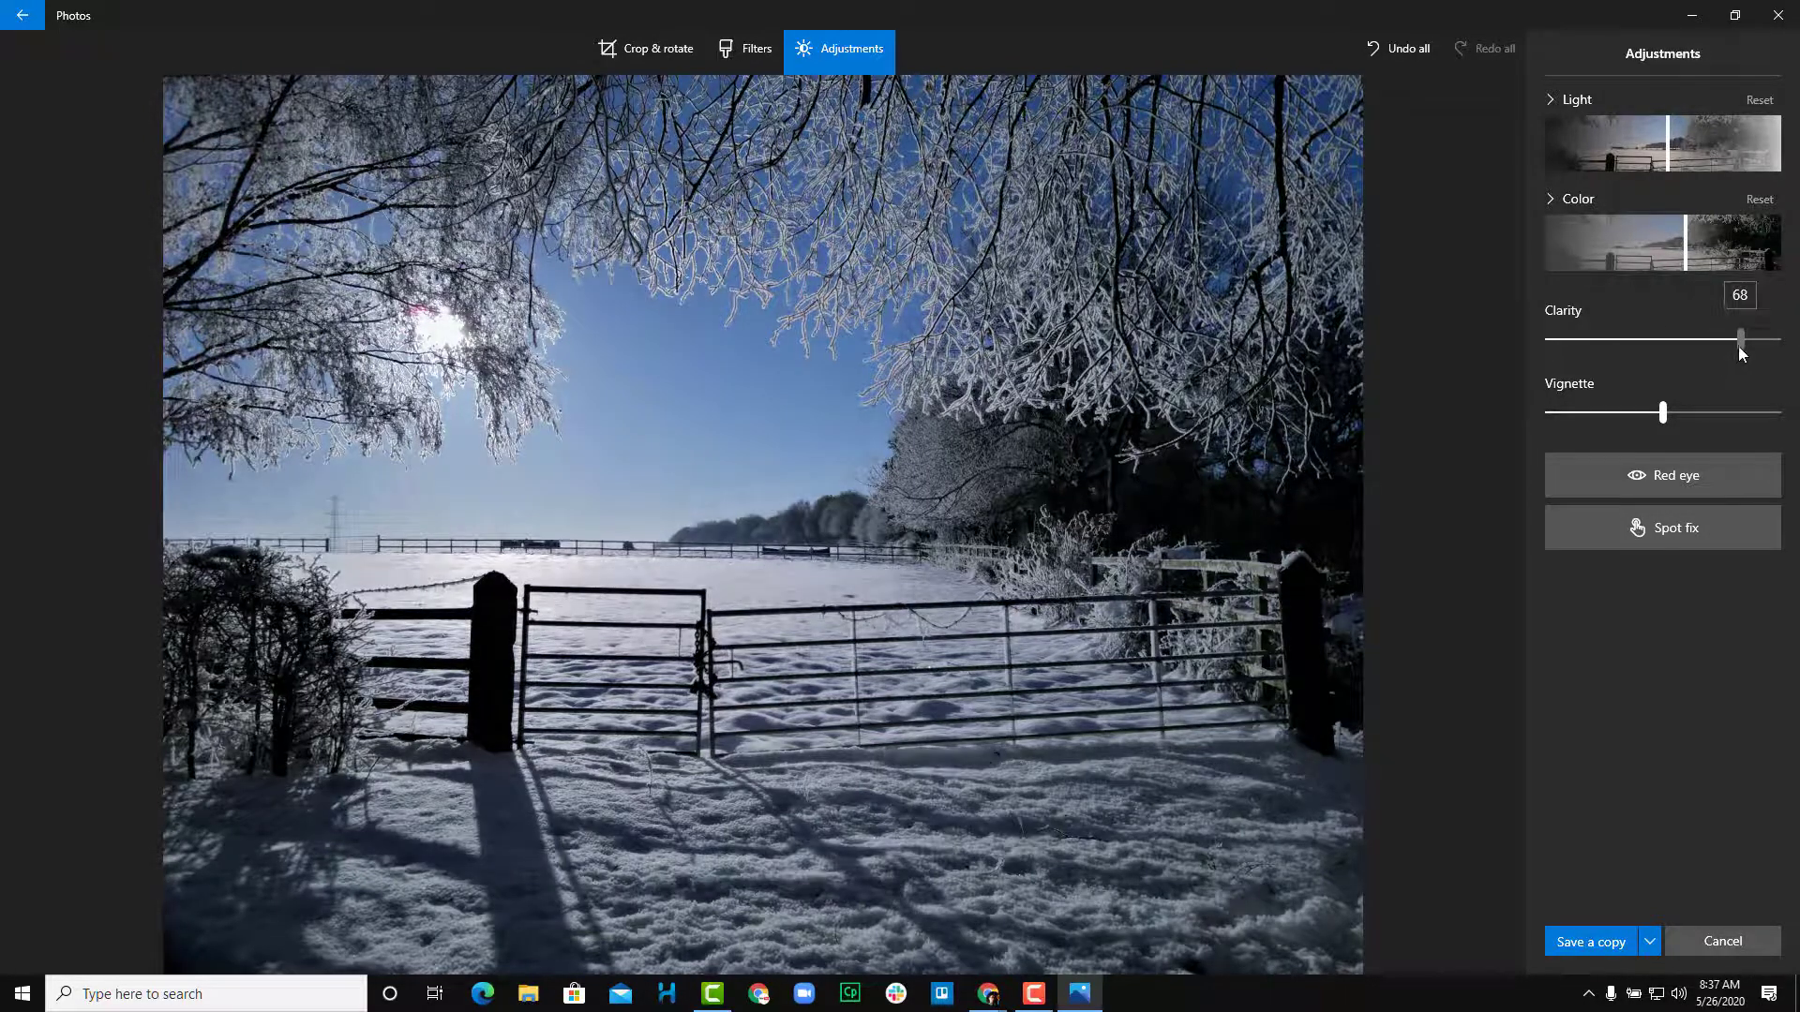
{"action": "mouse_move", "coordinate": [1666, 419]}
{"action": "left_mouse_down"}
{"action": "mouse_move", "coordinate": [1735, 429]}
{"action": "mouse_move", "coordinate": [1597, 436]}
{"action": "mouse_move", "coordinate": [1693, 436]}
{"action": "mouse_move", "coordinate": [1701, 420]}
{"action": "mouse_move", "coordinate": [1612, 428]}
{"action": "mouse_move", "coordinate": [1687, 424]}
{"action": "left_mouse_up"}
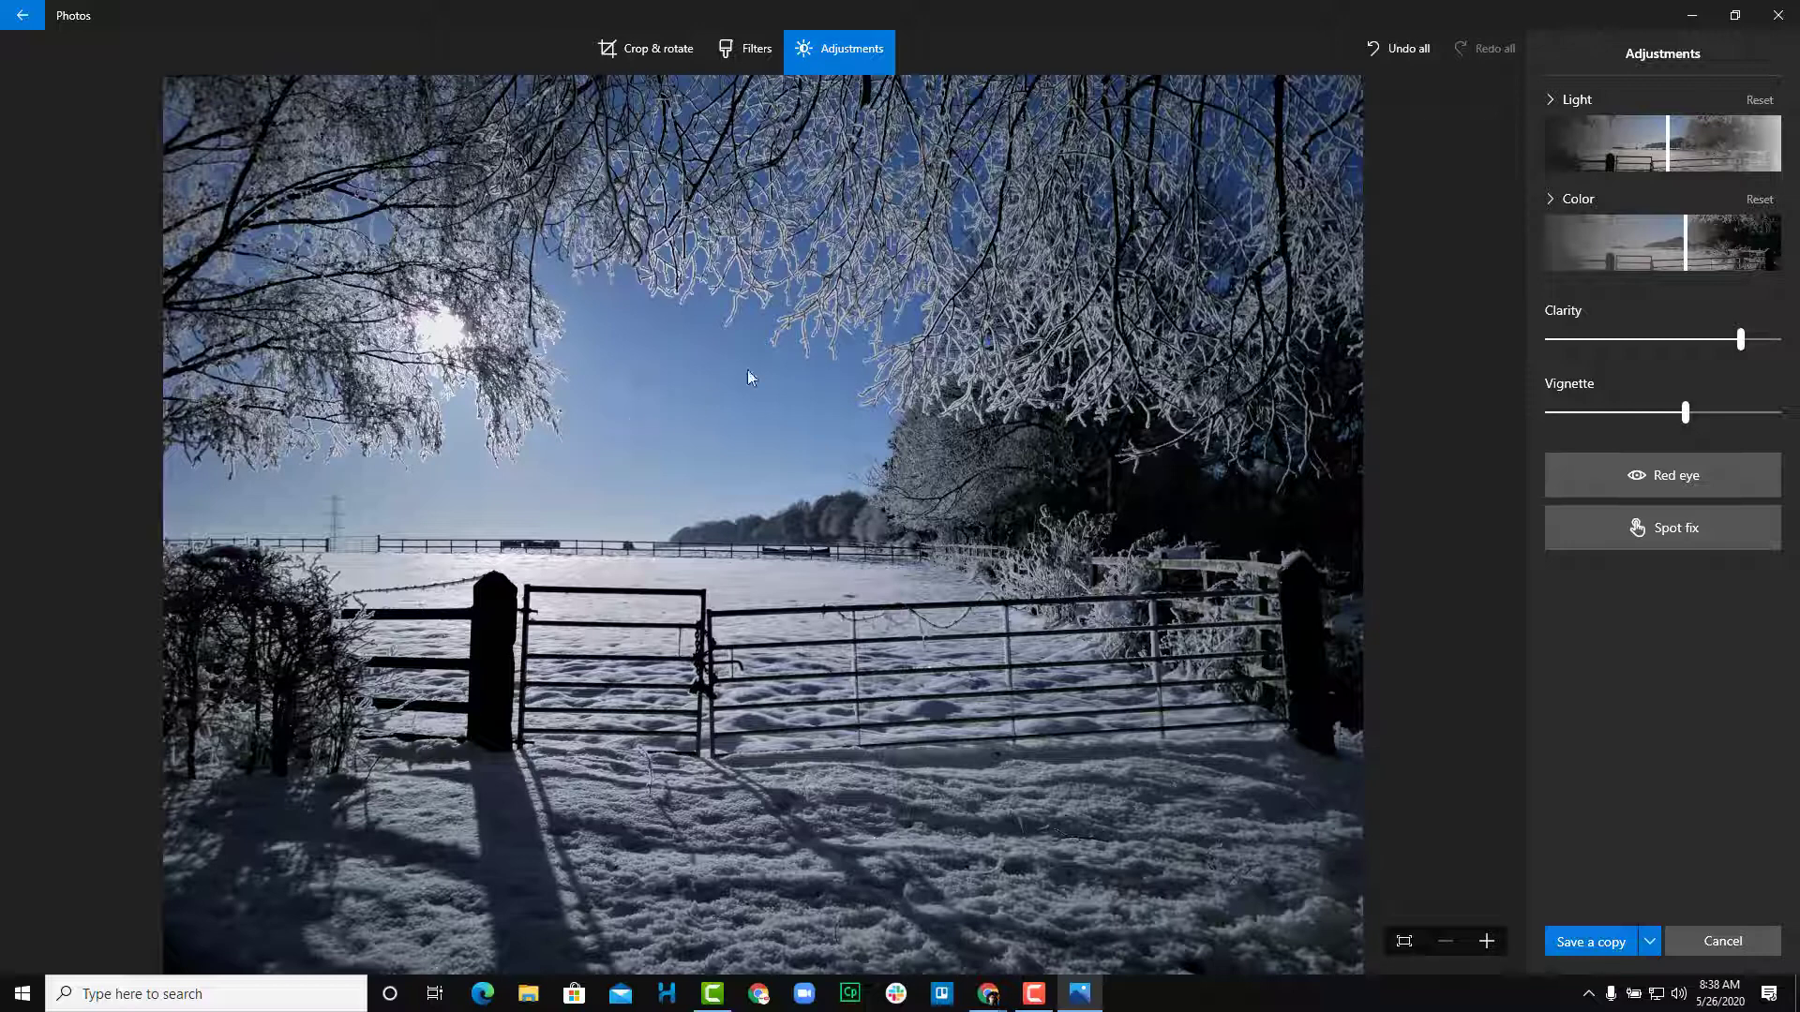
Step: Retouch the photo with Spot fix in the sky, on the foreground snow, and over the pylon and dark object along the distant fence's left half
{"action": "left_click", "coordinate": [1689, 475]}
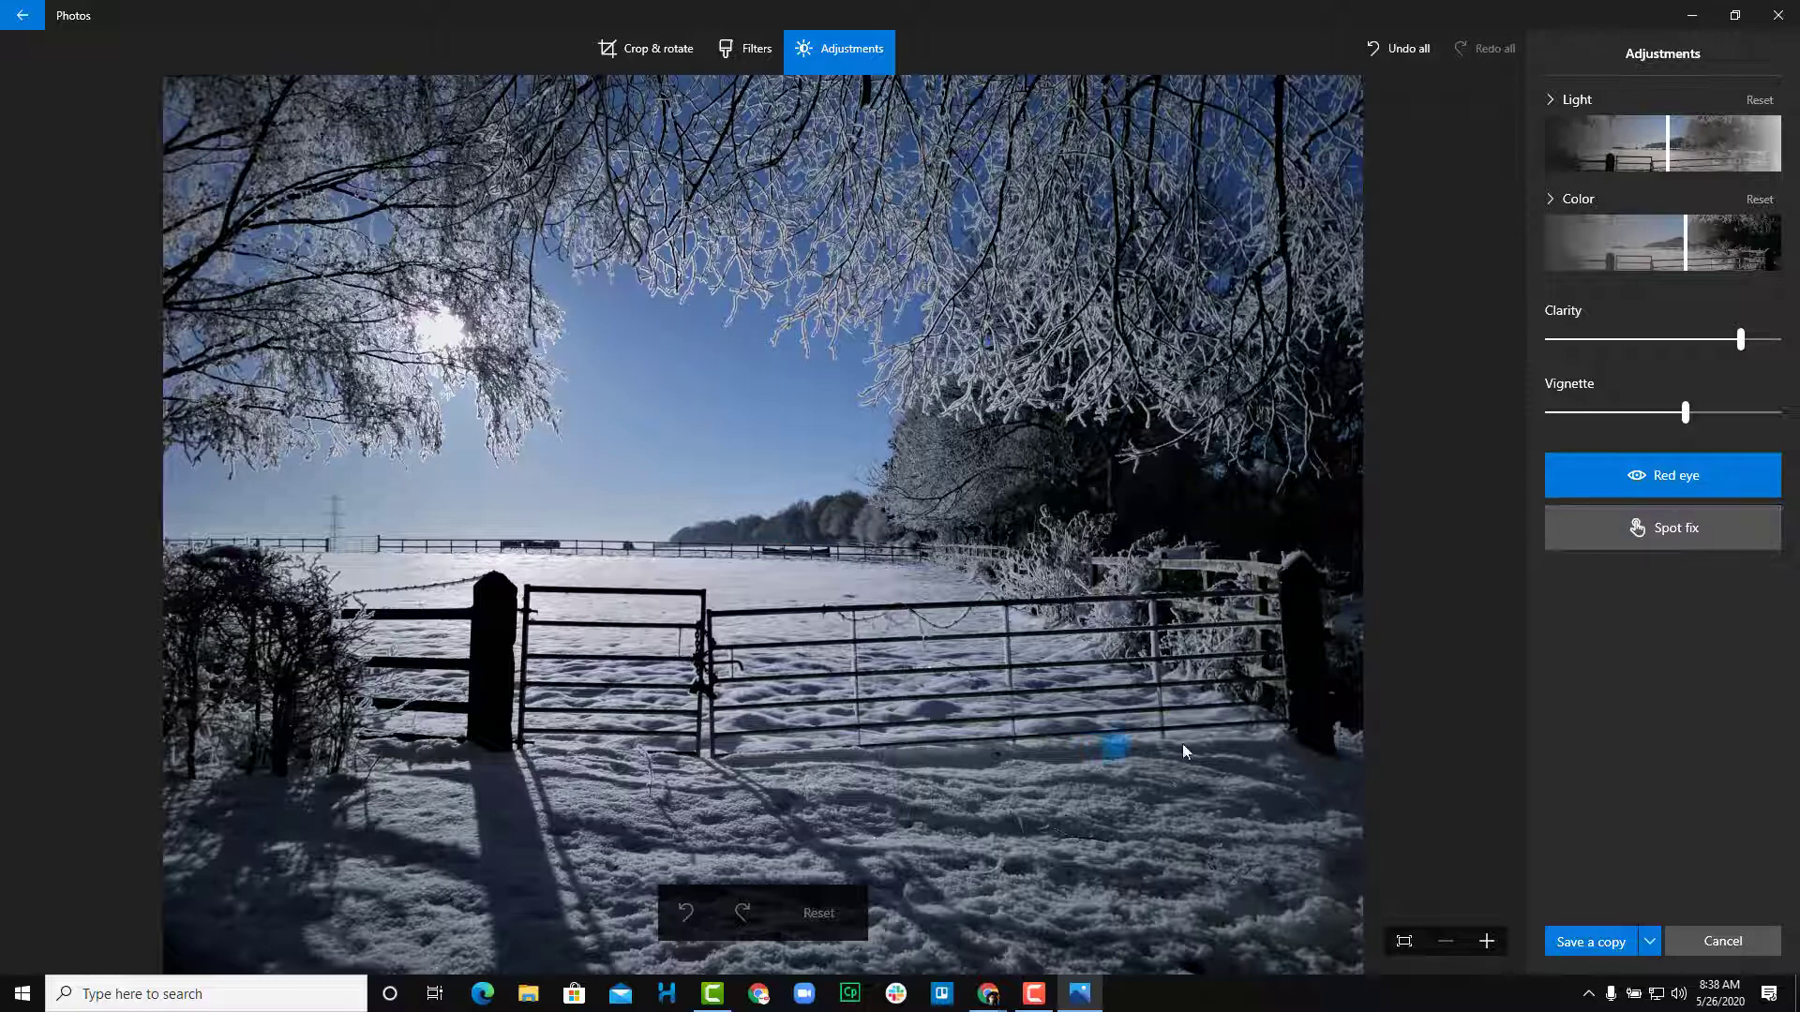
{"action": "left_click", "coordinate": [1683, 525]}
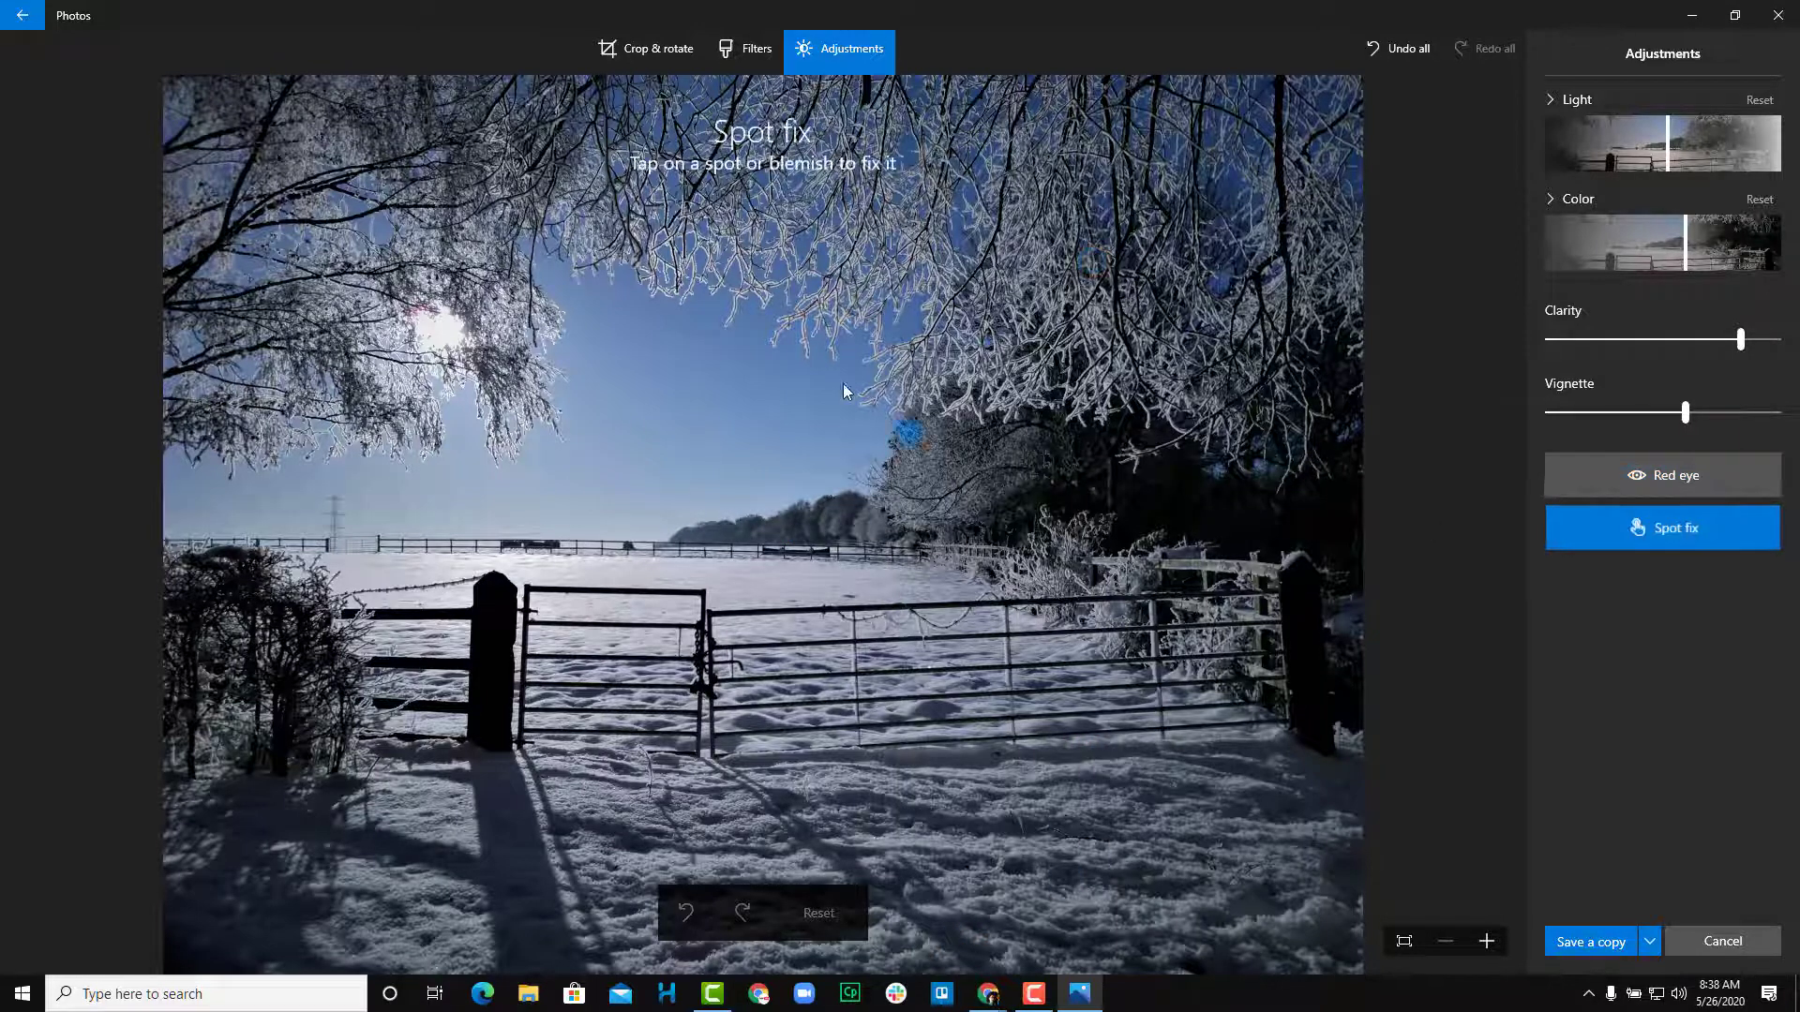
{"action": "left_click_drag", "start_coordinate": [831, 348], "coordinate": [821, 387]}
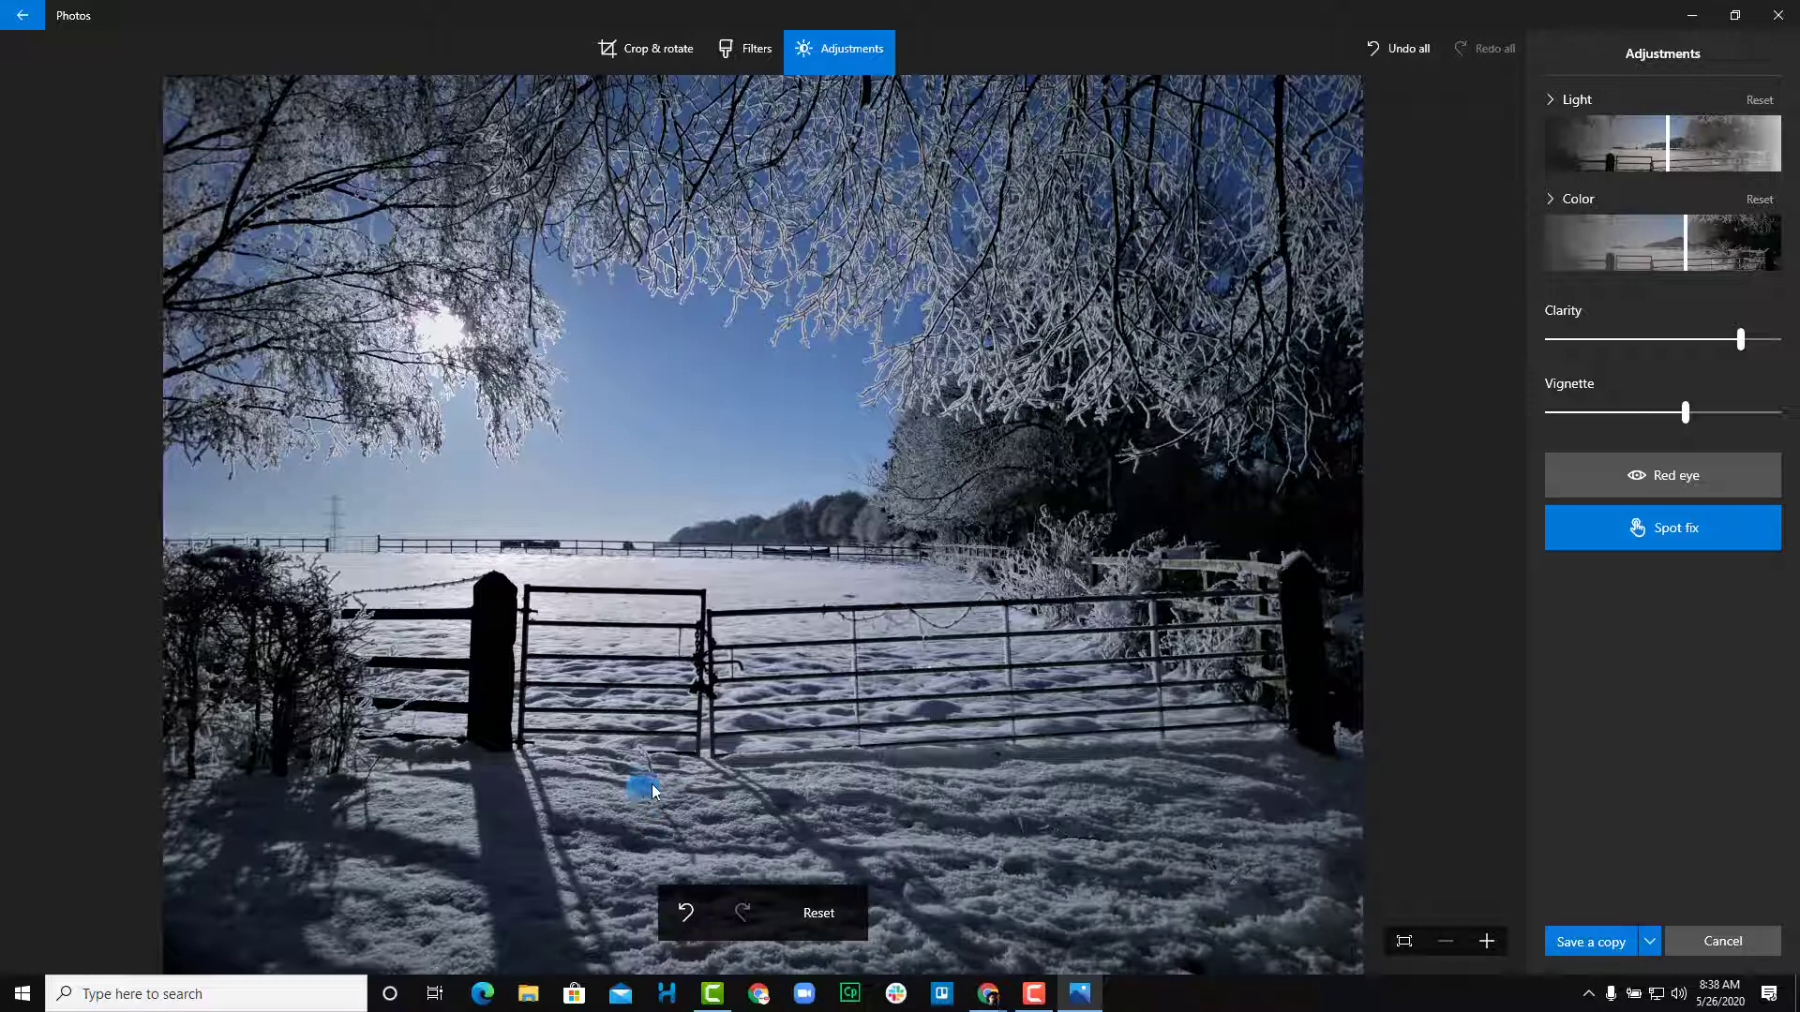
{"action": "left_click", "coordinate": [703, 832]}
{"action": "left_click", "coordinate": [504, 543]}
{"action": "left_click", "coordinate": [531, 542]}
{"action": "left_click", "coordinate": [555, 547]}
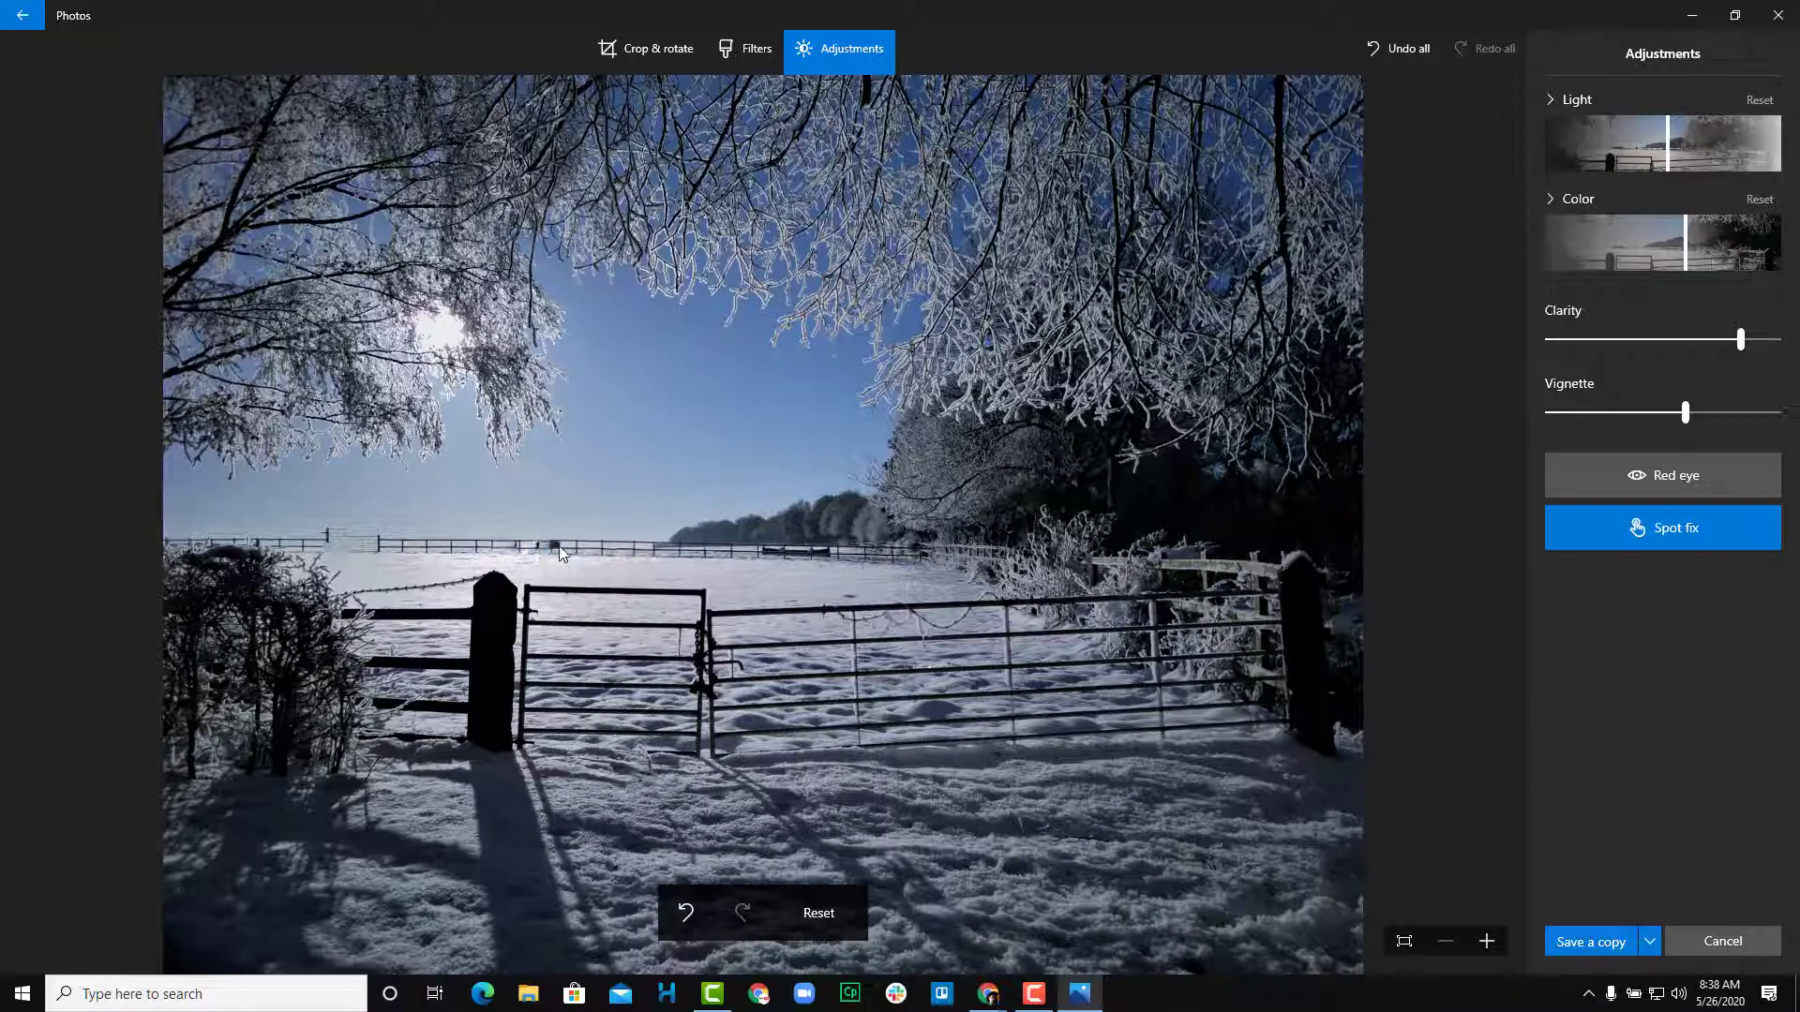
{"action": "left_click", "coordinate": [537, 545]}
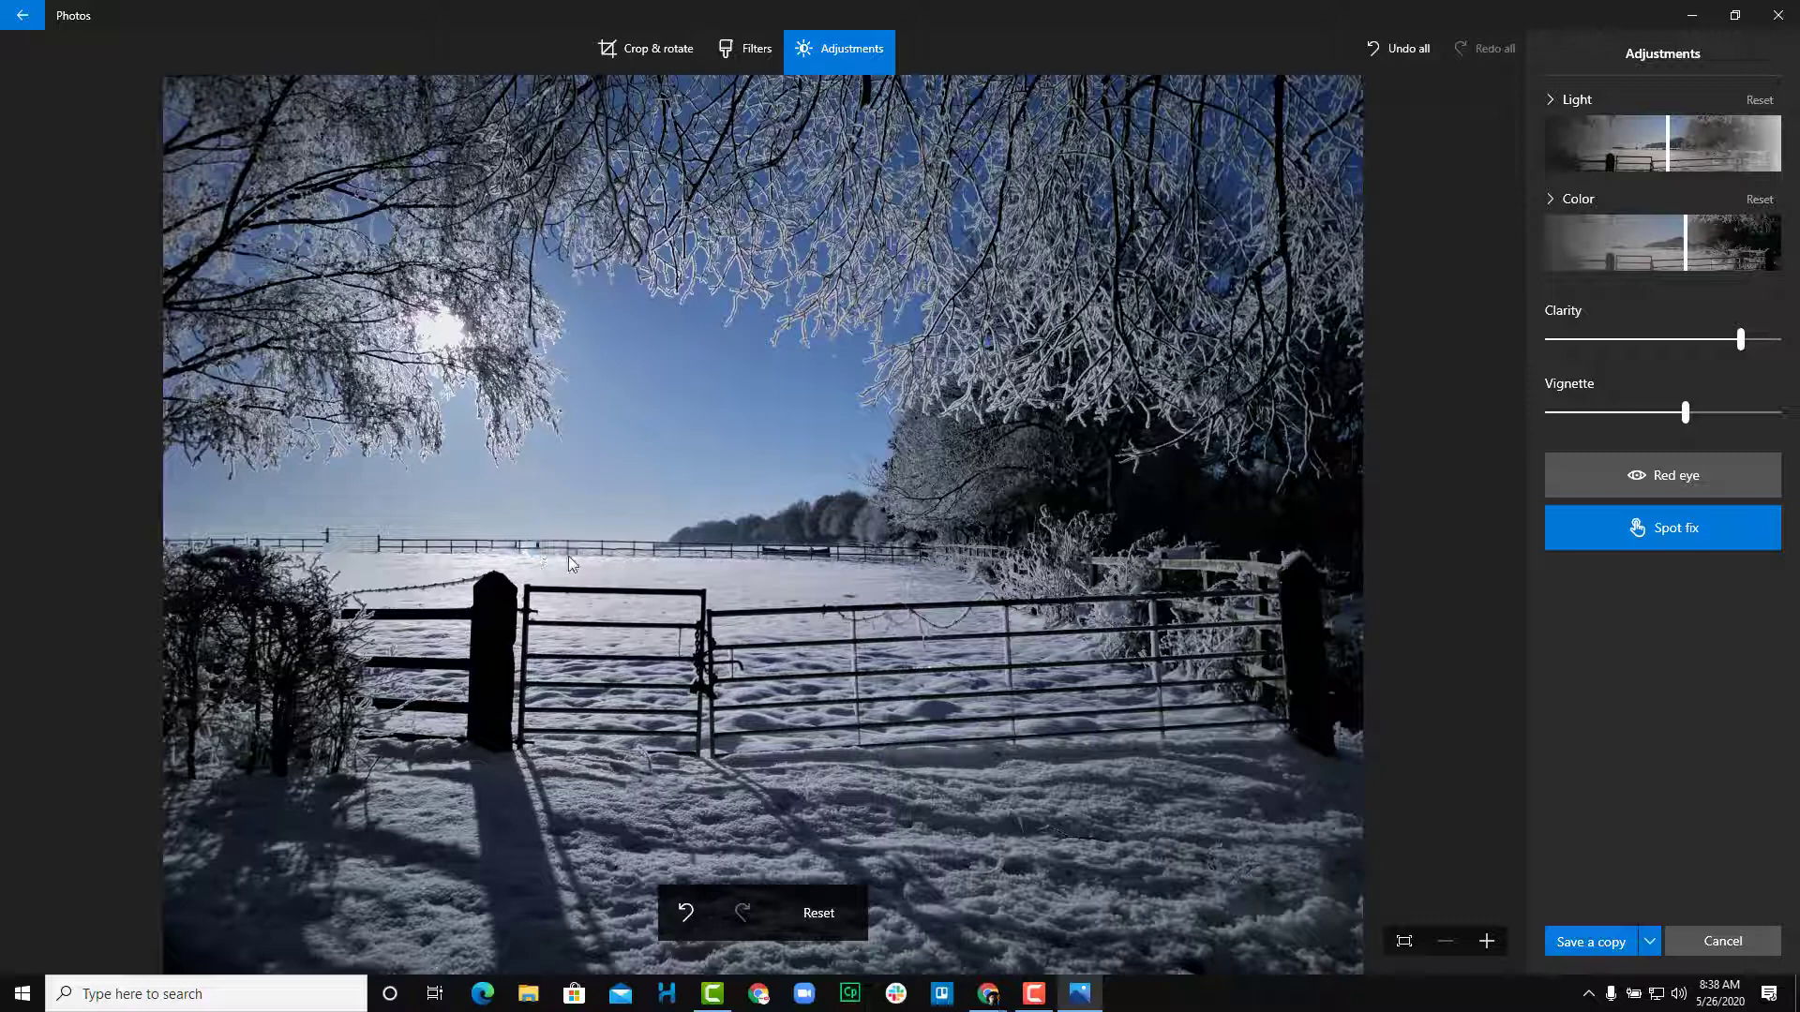
Step: Remove the dark object along the distant fence below the tree line with Spot fix, and save the edits over the current file
{"action": "left_click", "coordinate": [760, 555]}
{"action": "left_click", "coordinate": [778, 554]}
{"action": "left_click", "coordinate": [823, 555]}
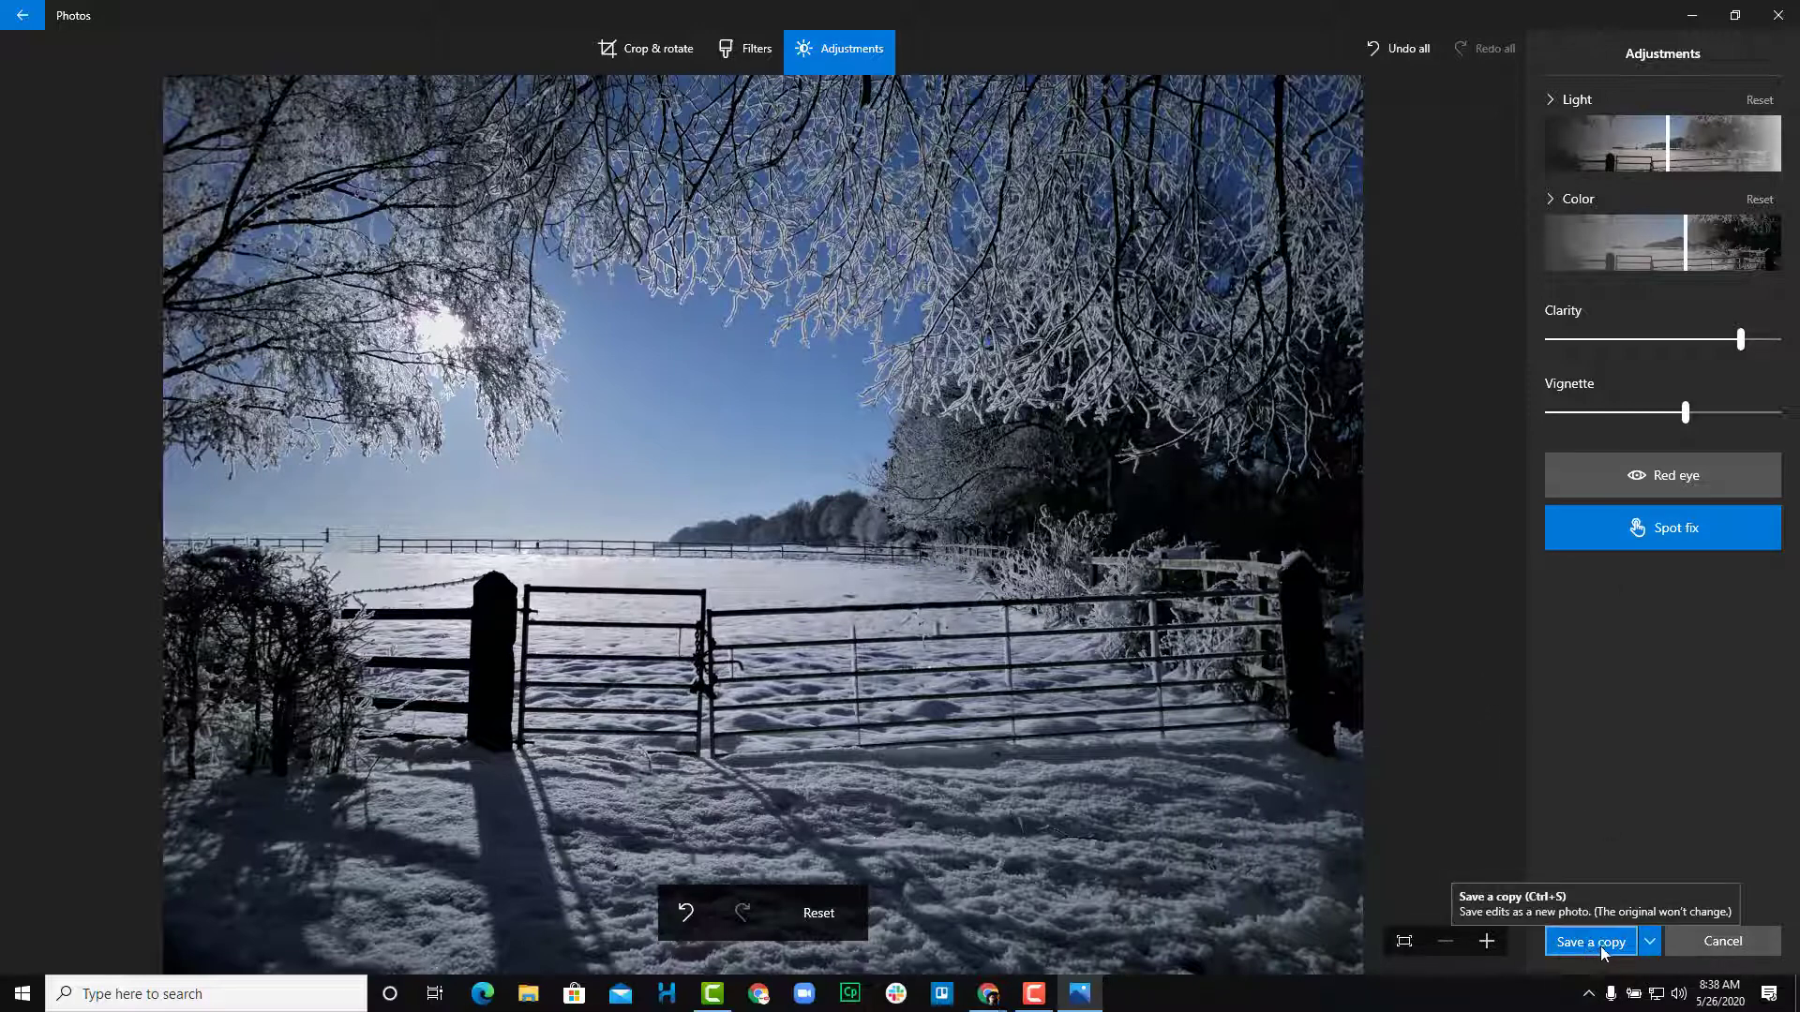
{"action": "left_click", "coordinate": [1649, 943]}
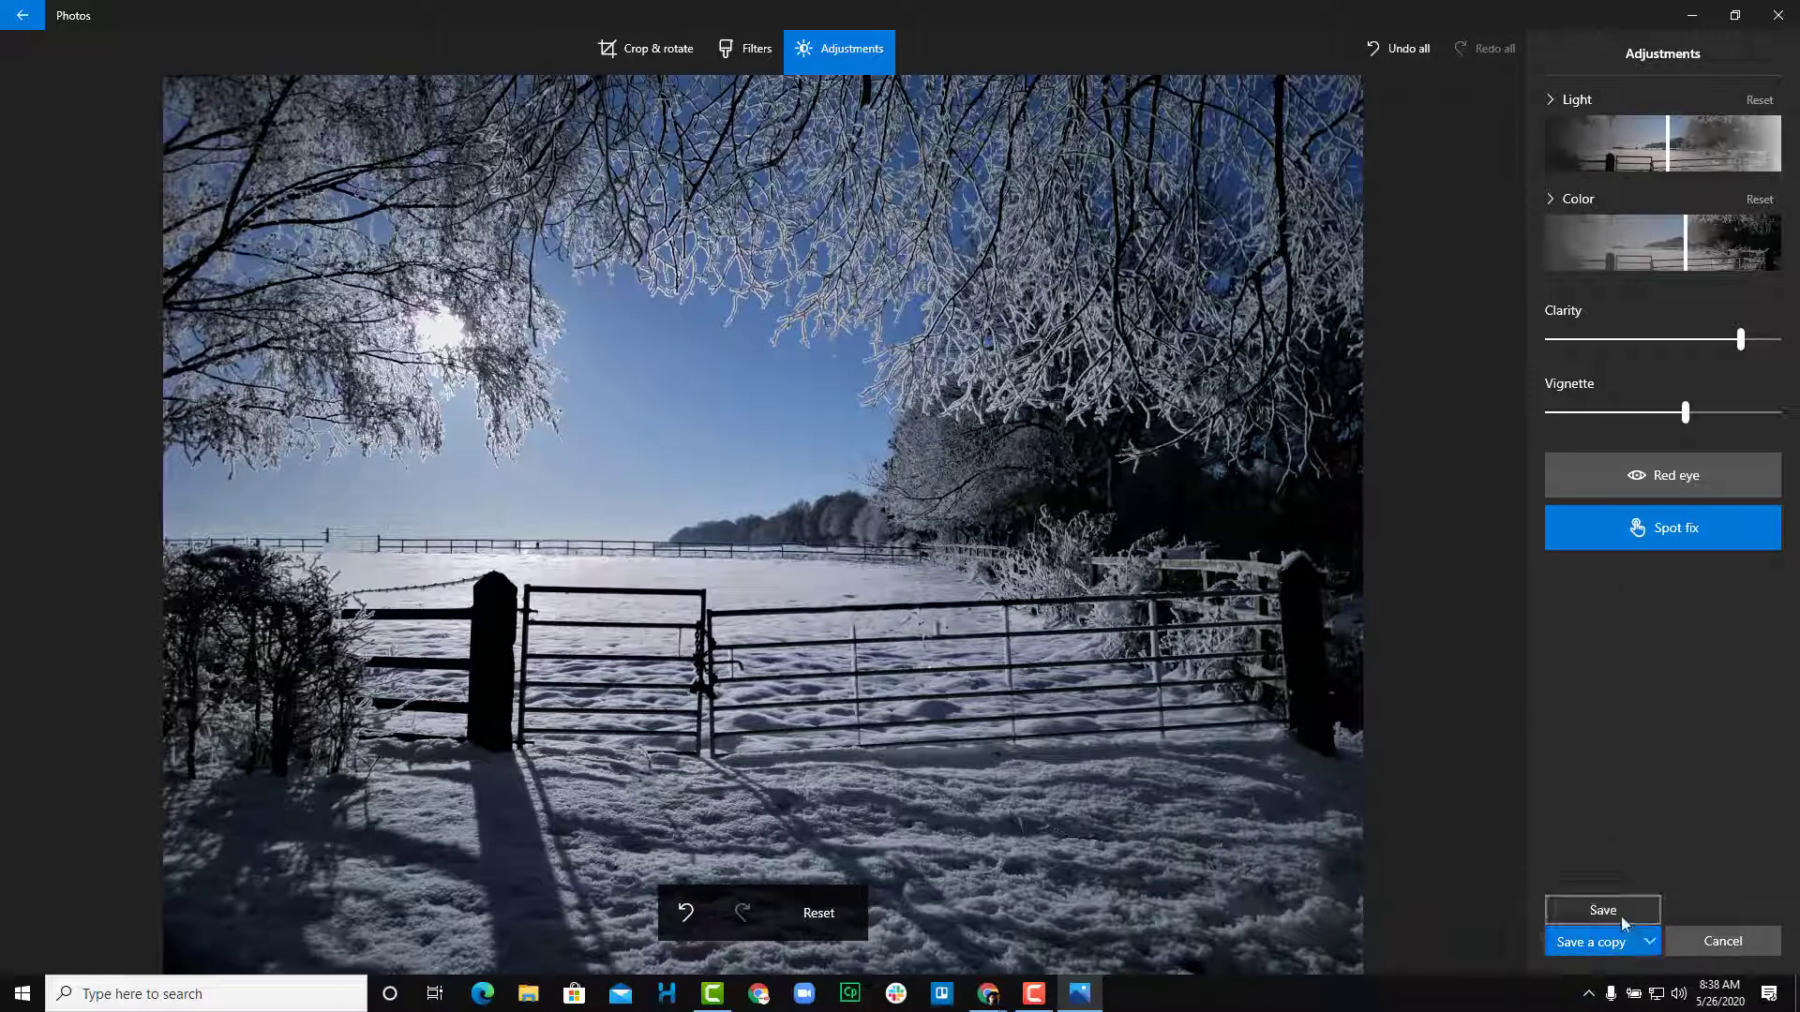
{"action": "left_click", "coordinate": [1622, 917]}
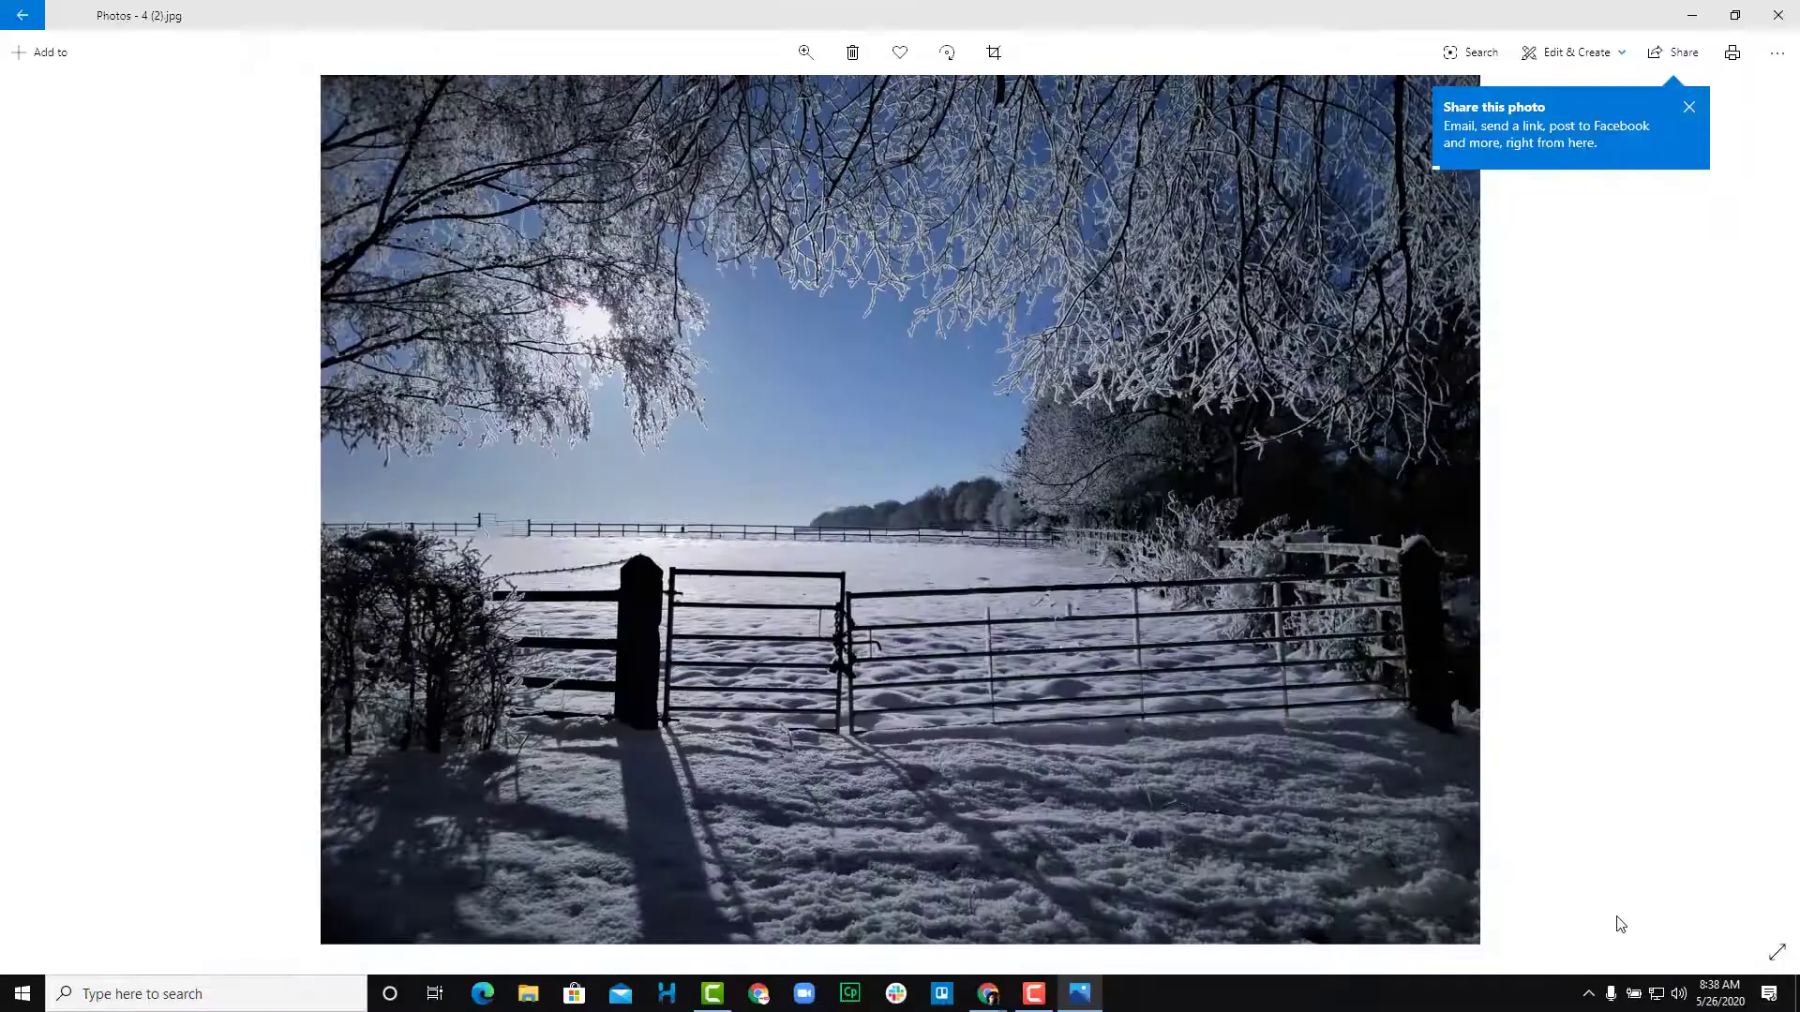
Step: Move the photo window aside to check the image files on the desktop, and maximize the window again
{"action": "left_click_drag", "start_coordinate": [1216, 7], "coordinate": [1319, 216]}
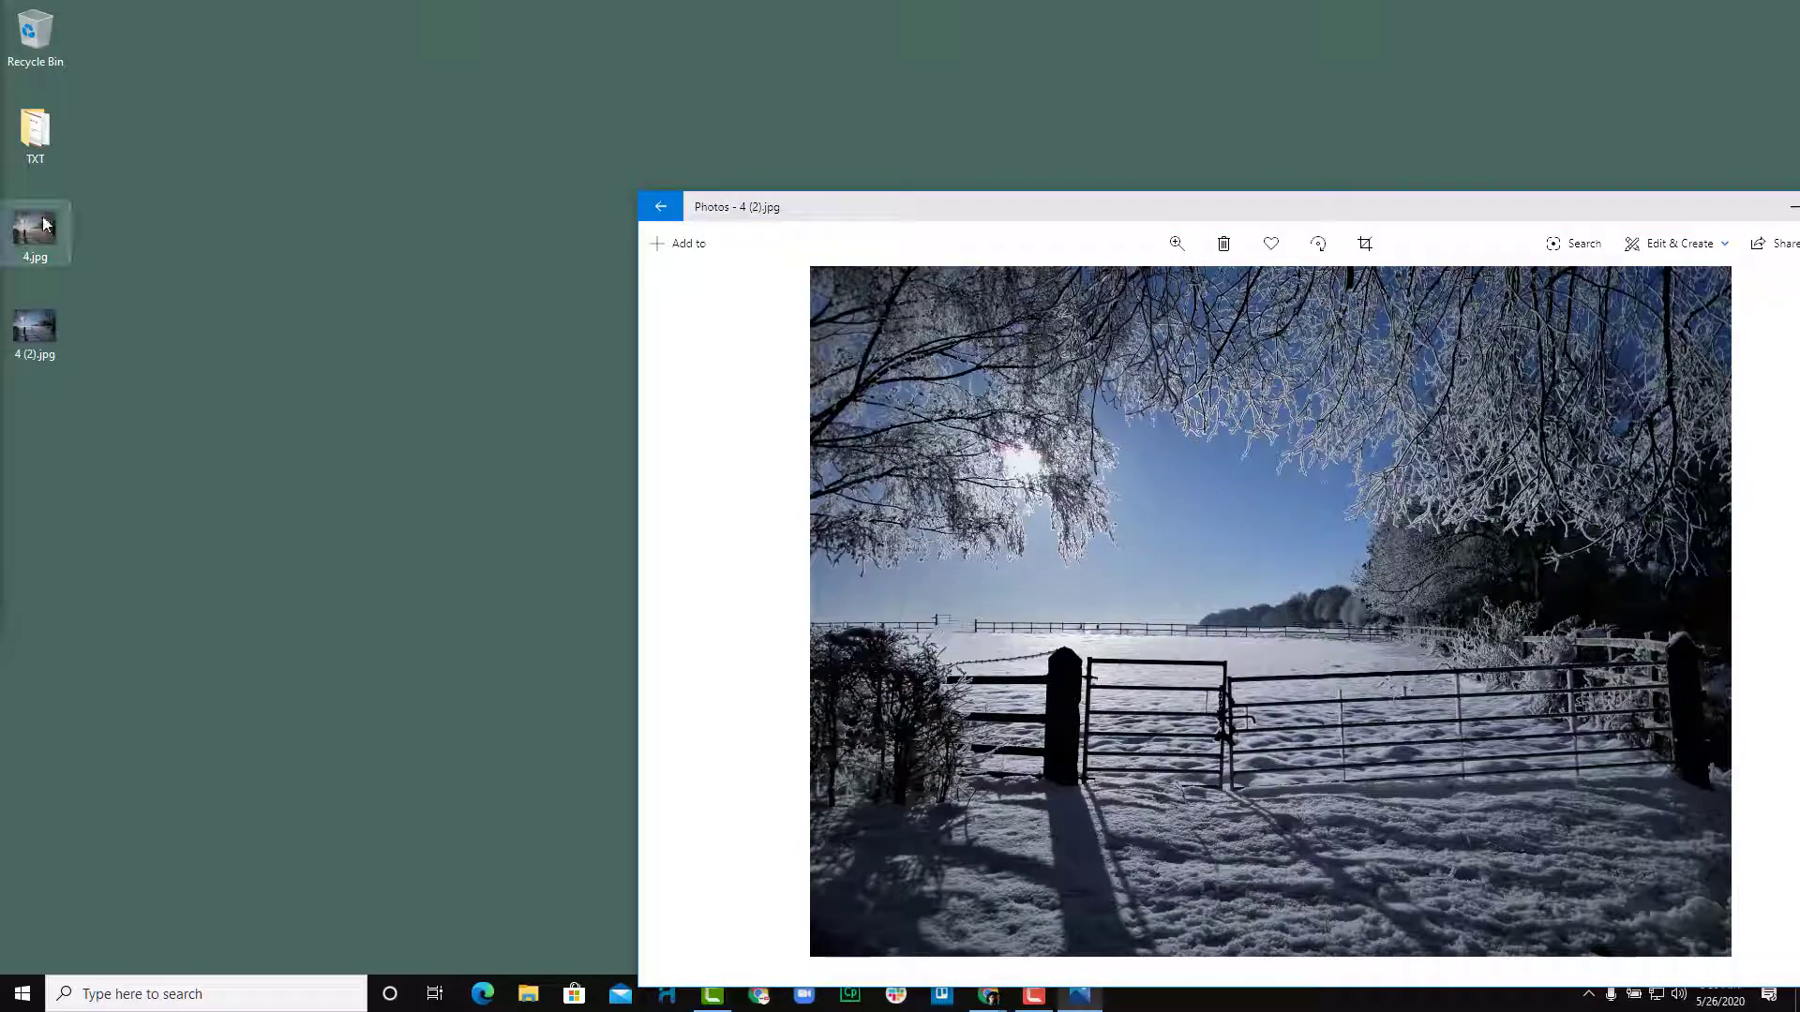
{"action": "left_click_drag", "start_coordinate": [975, 193], "coordinate": [975, 1]}
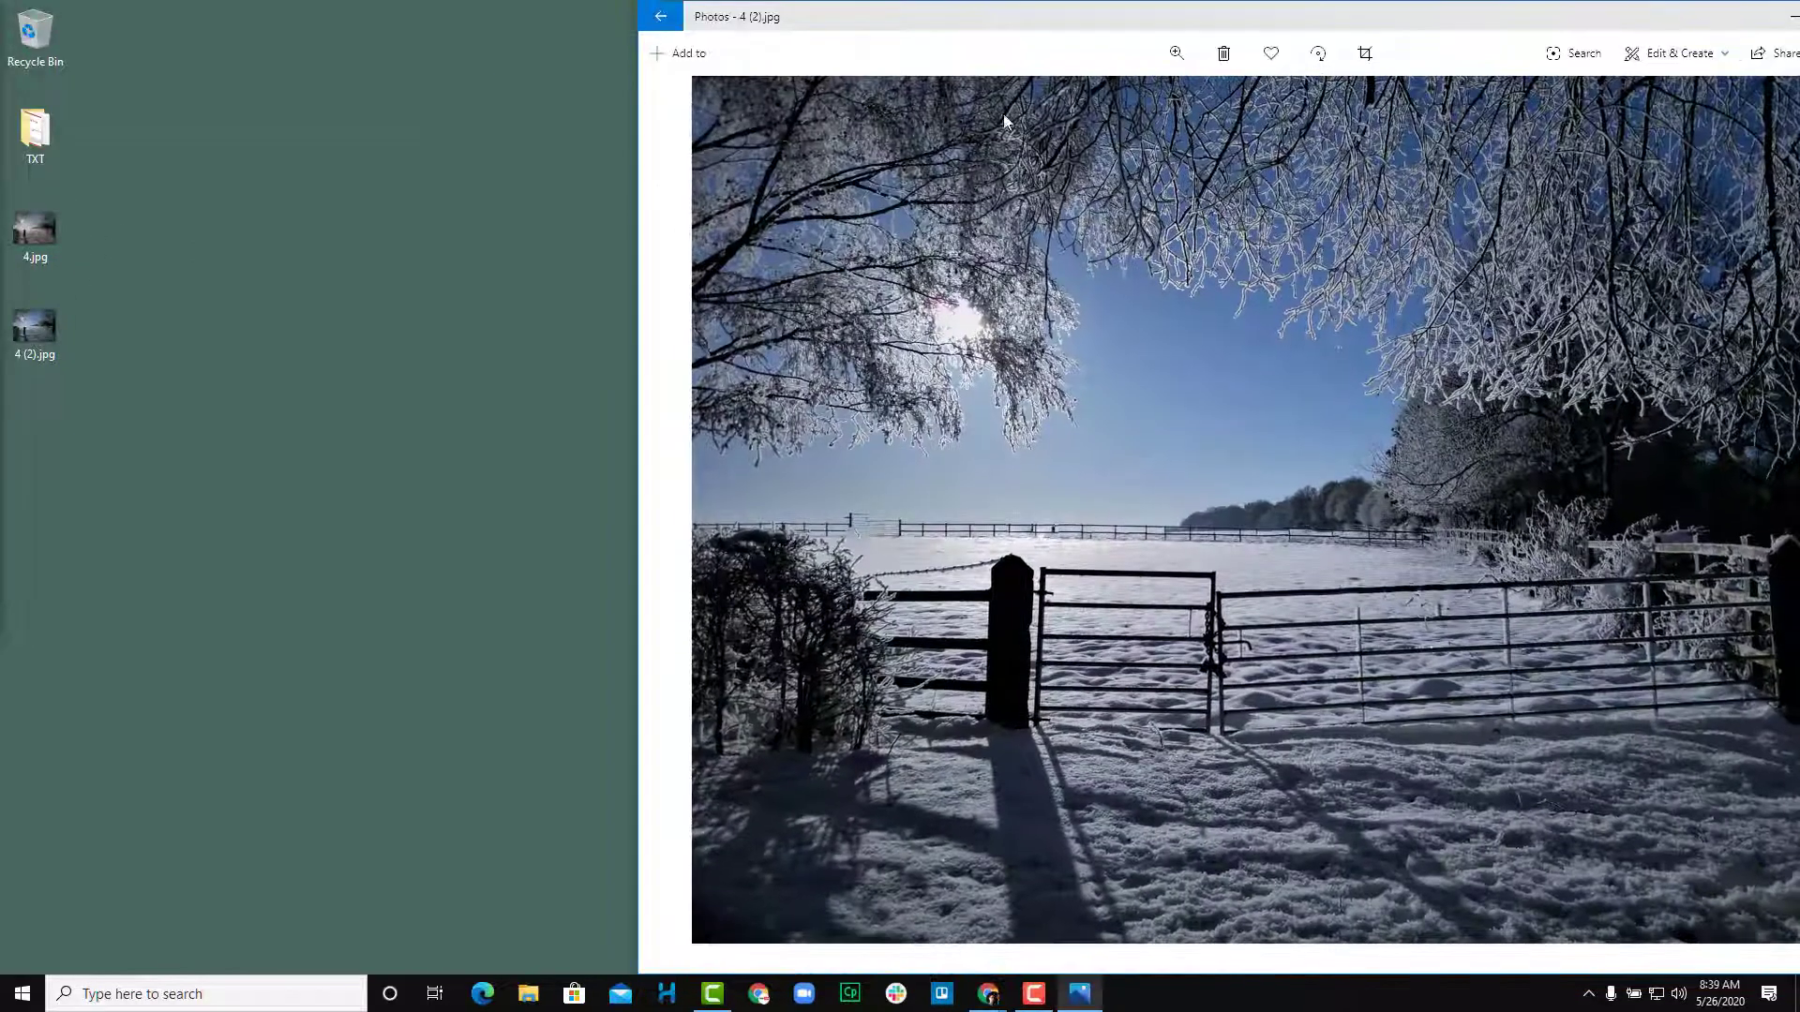
{"action": "double_click", "coordinate": [1095, 22]}
Step: Compare 4.jpg with the edited 4 (2).jpg by switching back and forth between them, ending on the edited photo
{"action": "key", "text": "Right"}
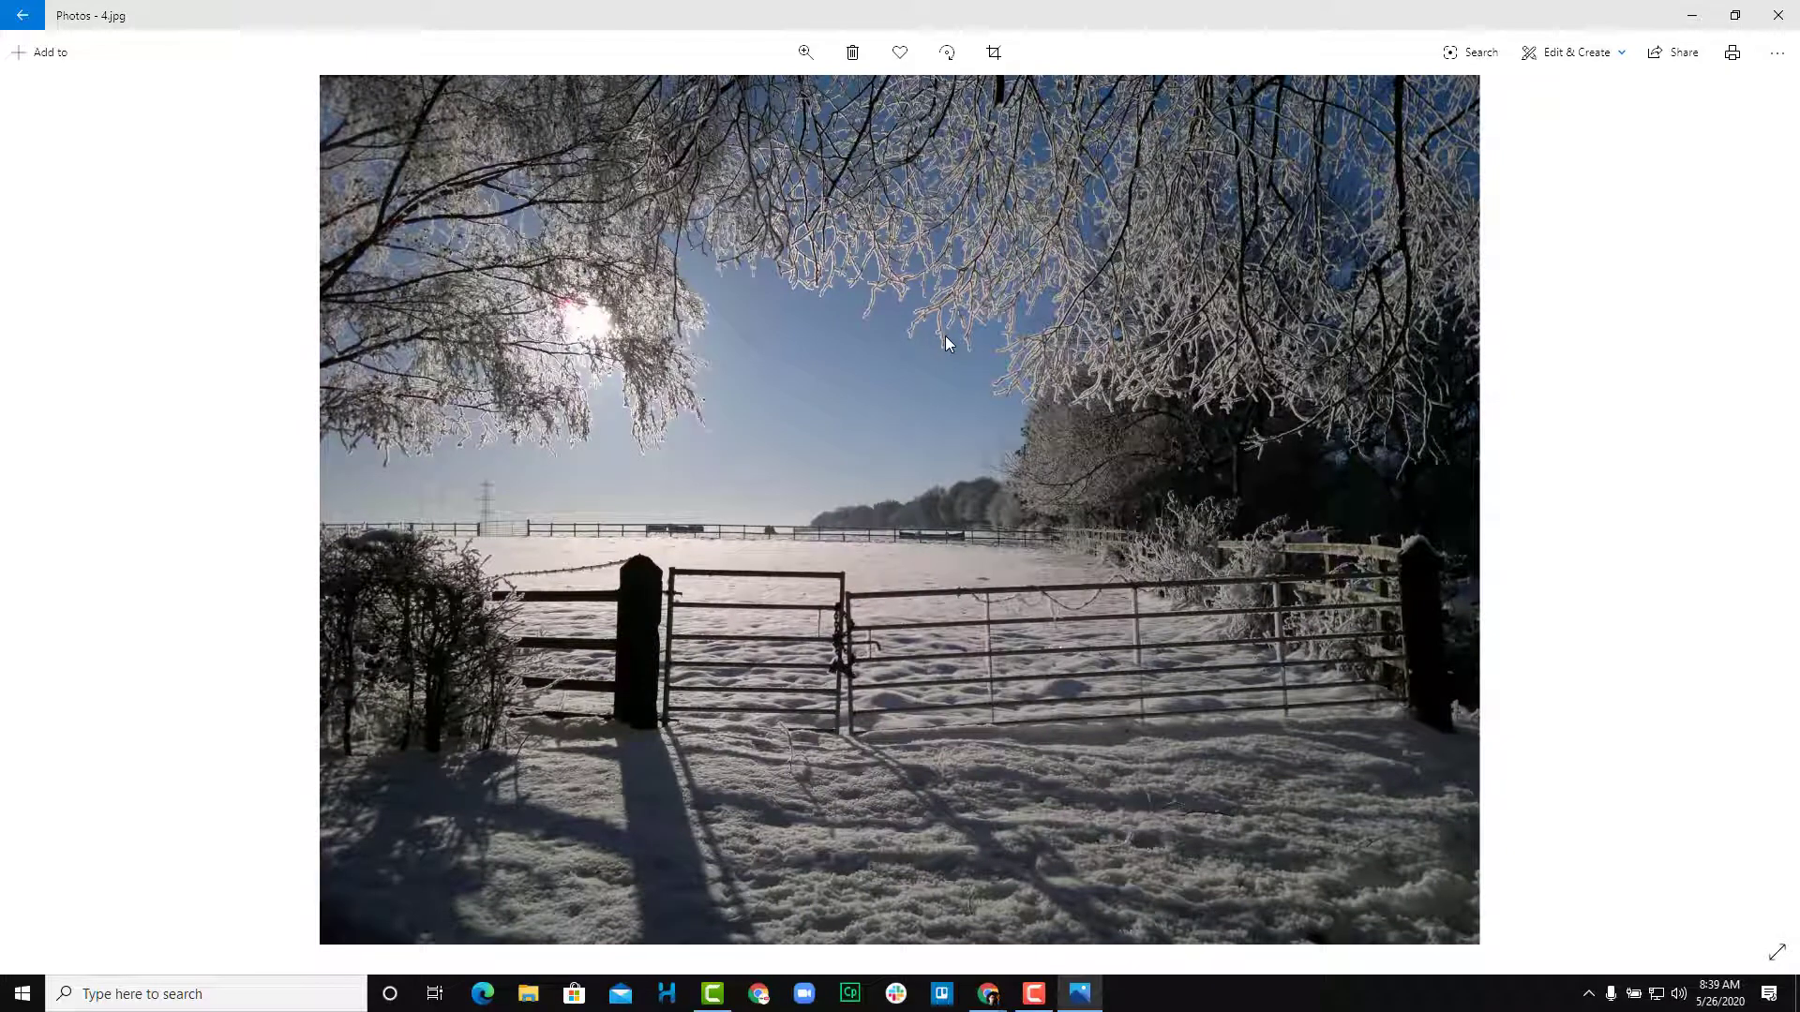
{"action": "key", "text": "Left"}
{"action": "key", "text": "Right"}
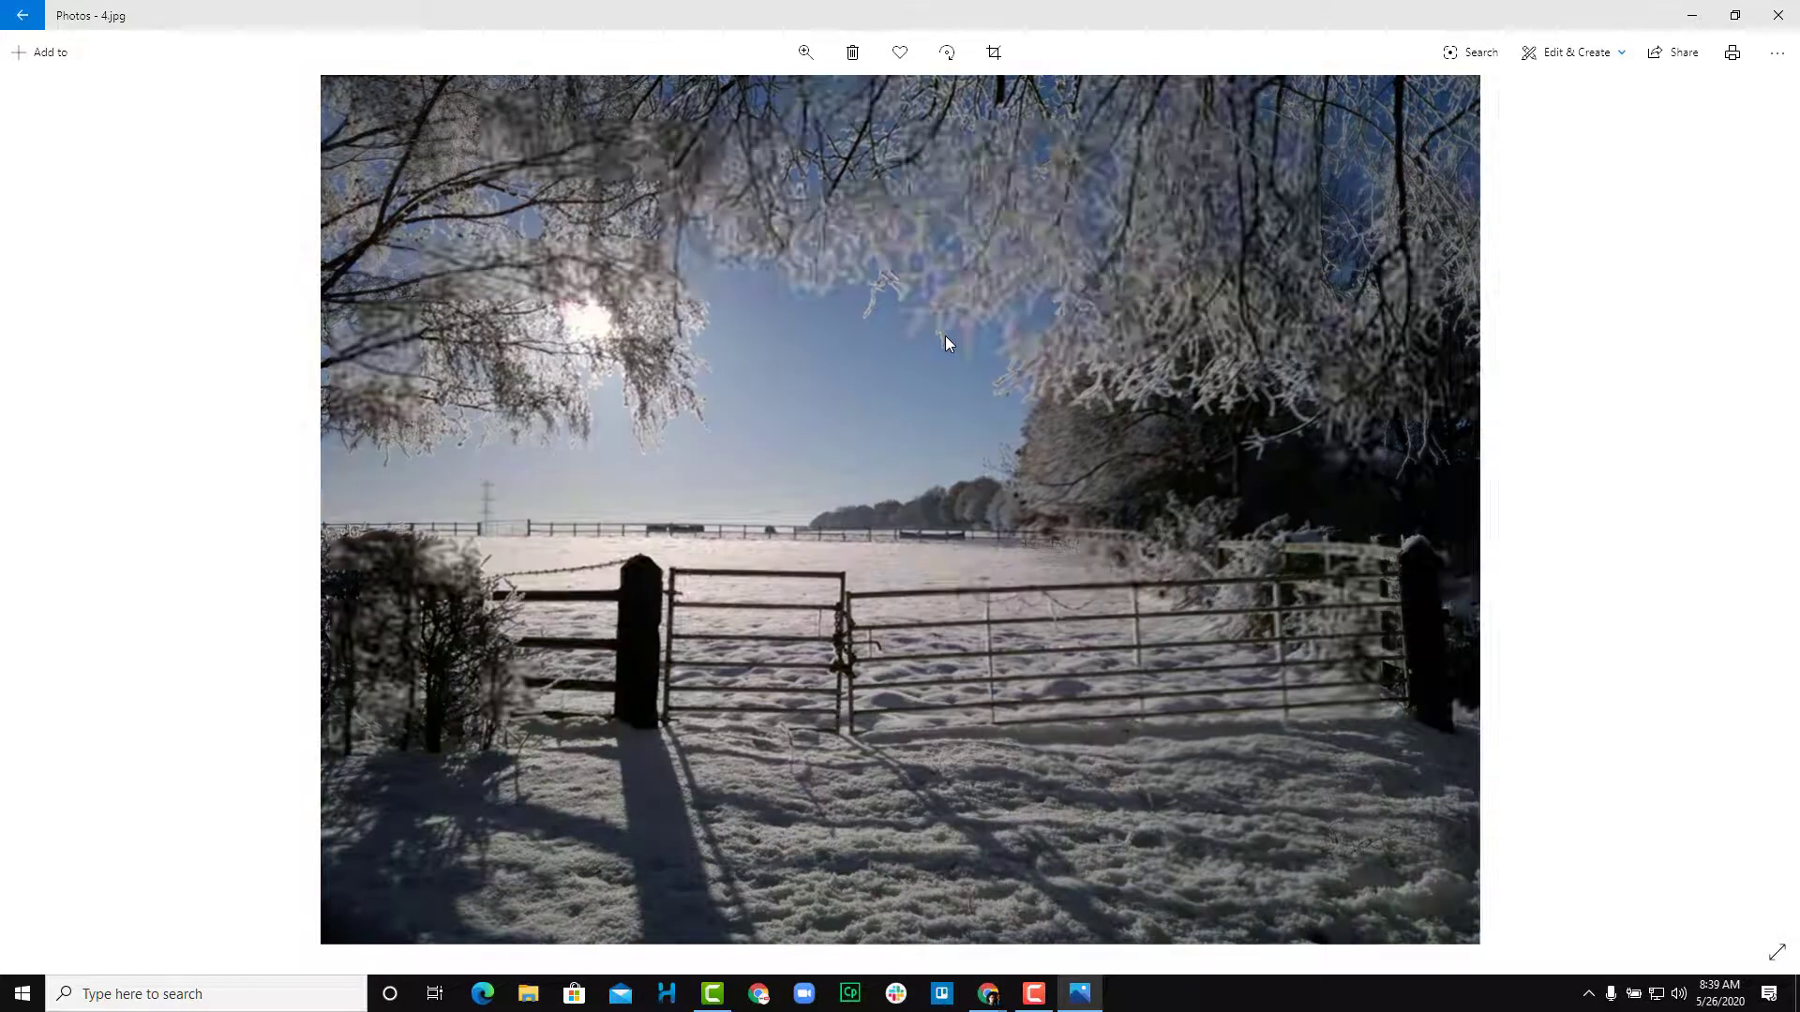
{"action": "key", "text": "Left"}
{"action": "key", "text": "Right"}
{"action": "key", "text": "Left"}
{"action": "key", "text": "Right"}
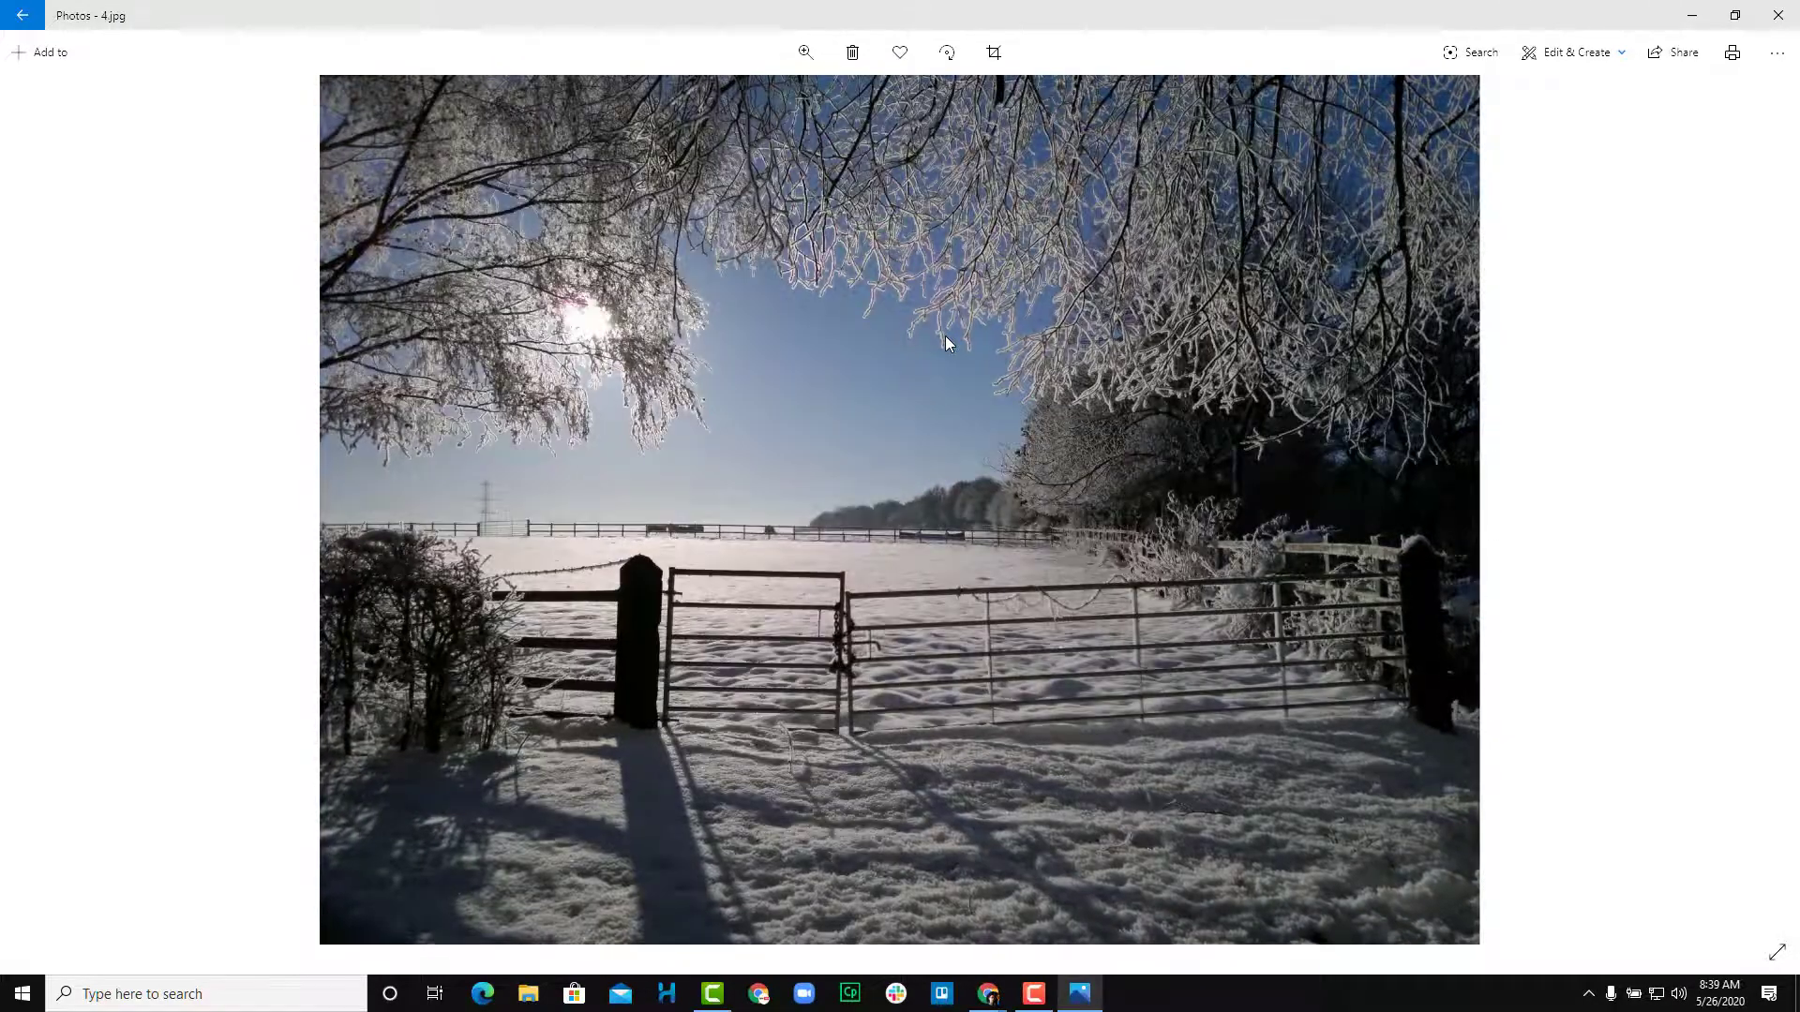
{"action": "key", "text": "Left"}
{"action": "key", "text": "Right"}
{"action": "key", "text": "Left"}
{"action": "key", "text": "Right"}
{"action": "key", "text": "Left"}
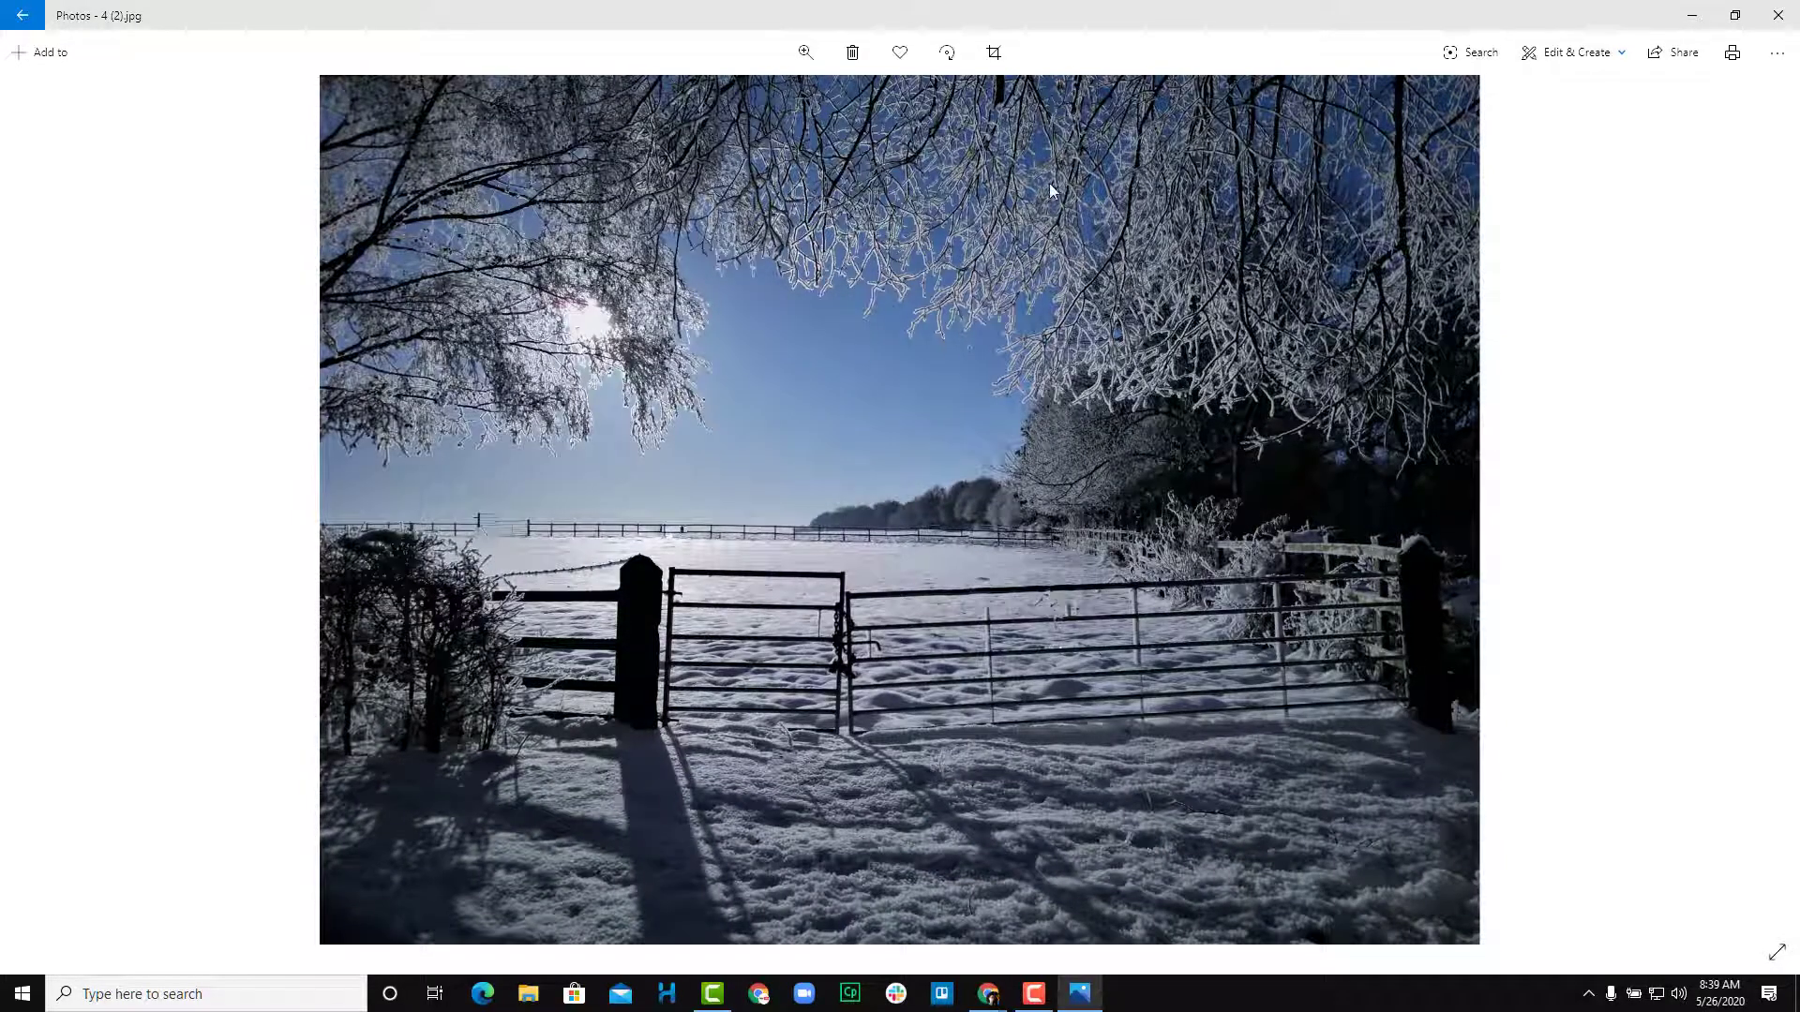
Step: Start drawing on the photo and add two light-blue freehand strokes, one across the sky and one over the right-hand branches
{"action": "left_click", "coordinate": [1618, 58]}
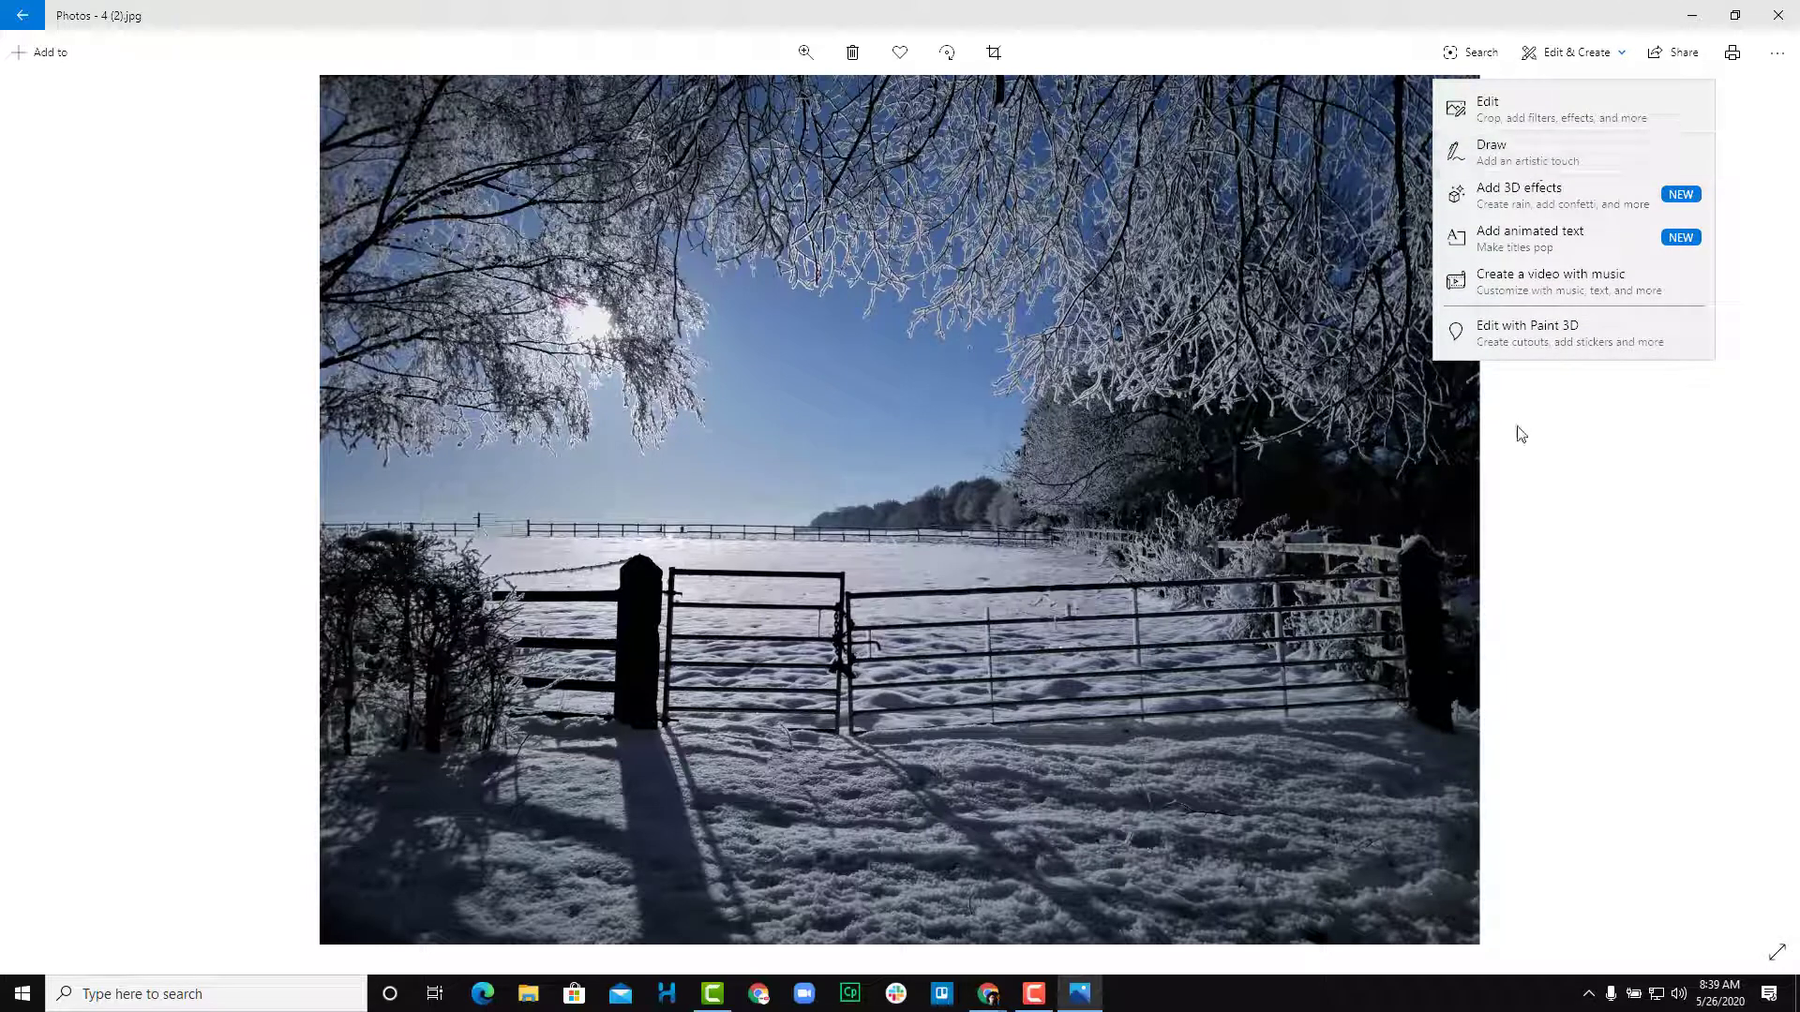
{"action": "left_click", "coordinate": [1522, 154]}
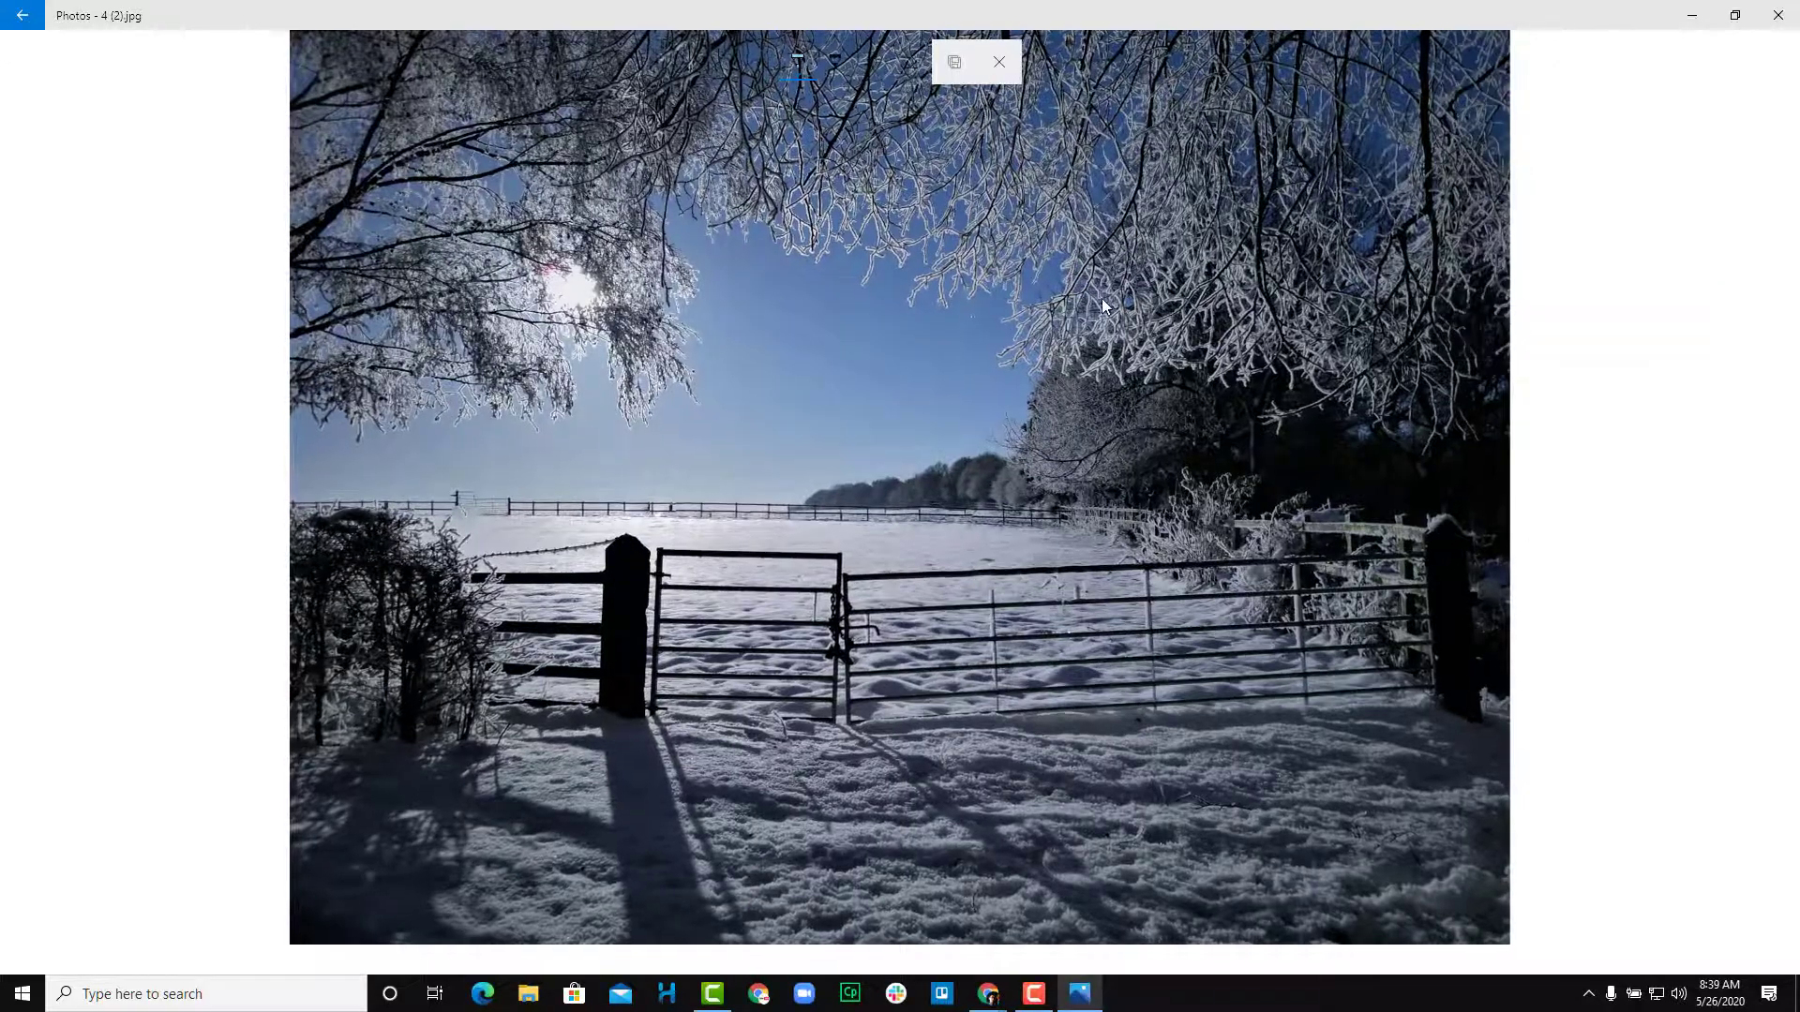
{"action": "mouse_move", "coordinate": [847, 150]}
{"action": "left_mouse_down"}
{"action": "mouse_move", "coordinate": [790, 166]}
{"action": "mouse_move", "coordinate": [723, 253]}
{"action": "mouse_move", "coordinate": [840, 310]}
{"action": "mouse_move", "coordinate": [1039, 354]}
{"action": "mouse_move", "coordinate": [716, 469]}
{"action": "mouse_move", "coordinate": [771, 525]}
{"action": "left_mouse_up"}
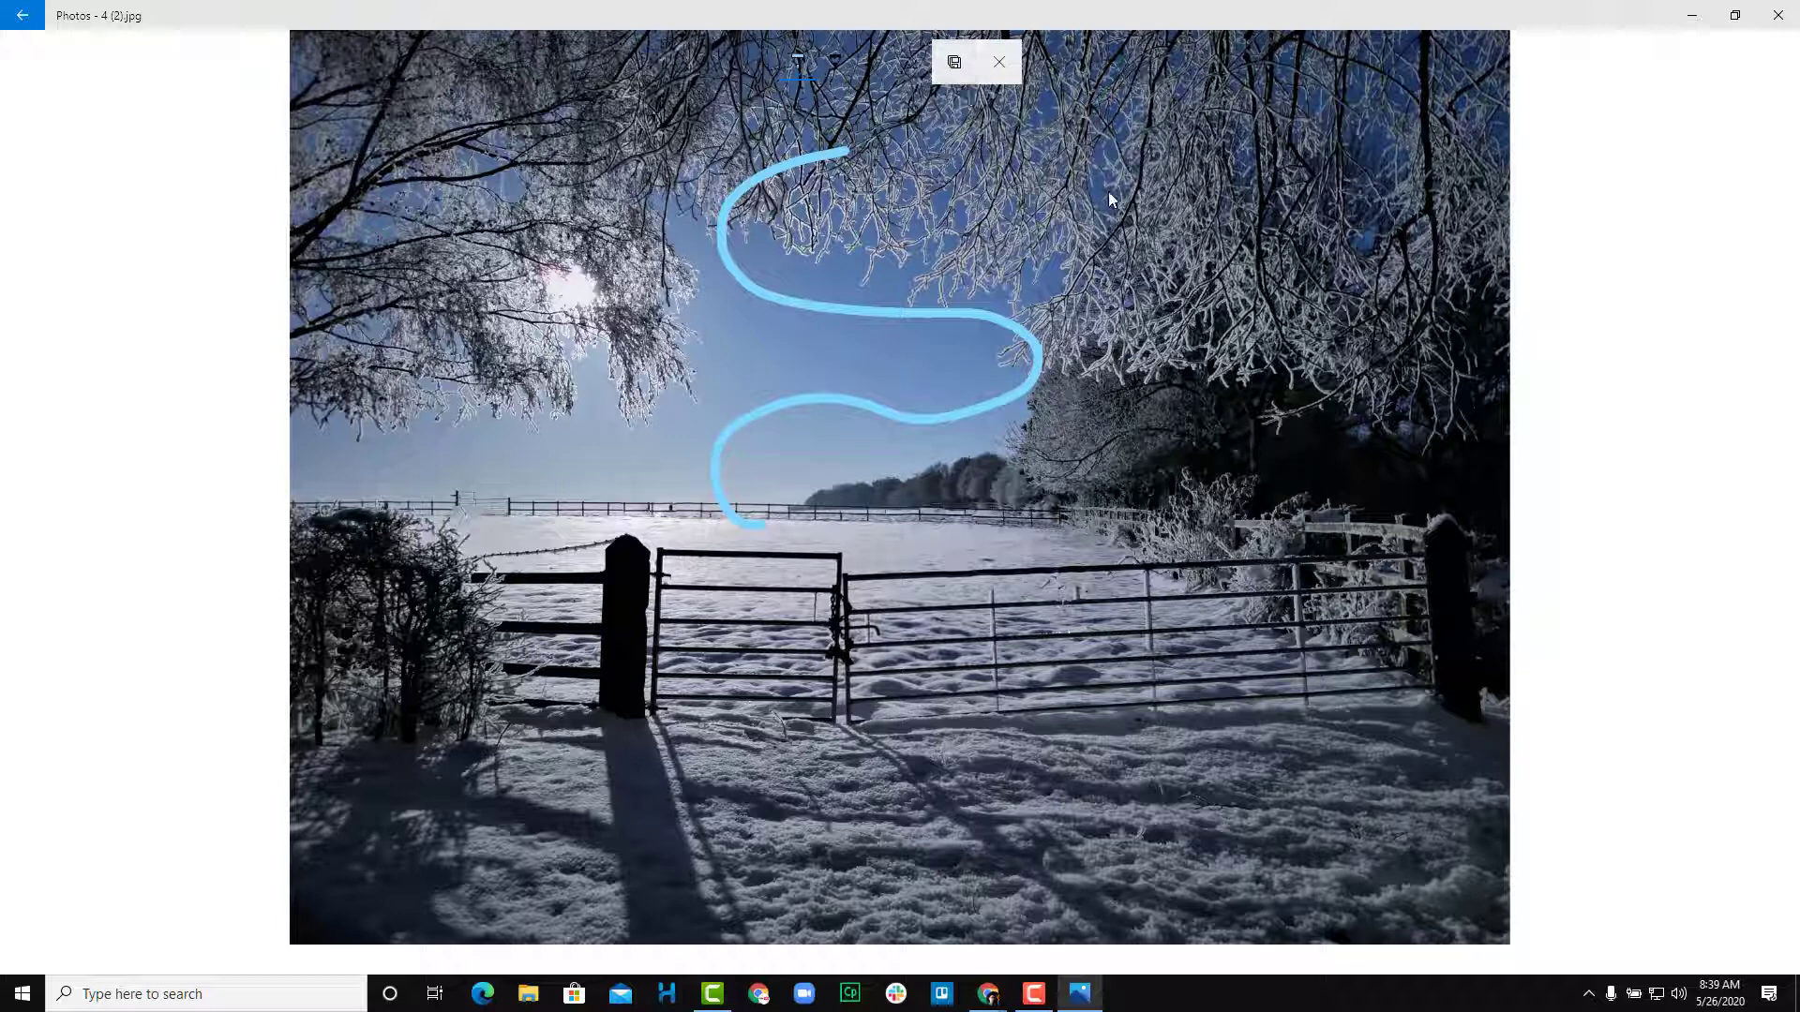
{"action": "left_click_drag", "start_coordinate": [1240, 71], "coordinate": [1277, 317]}
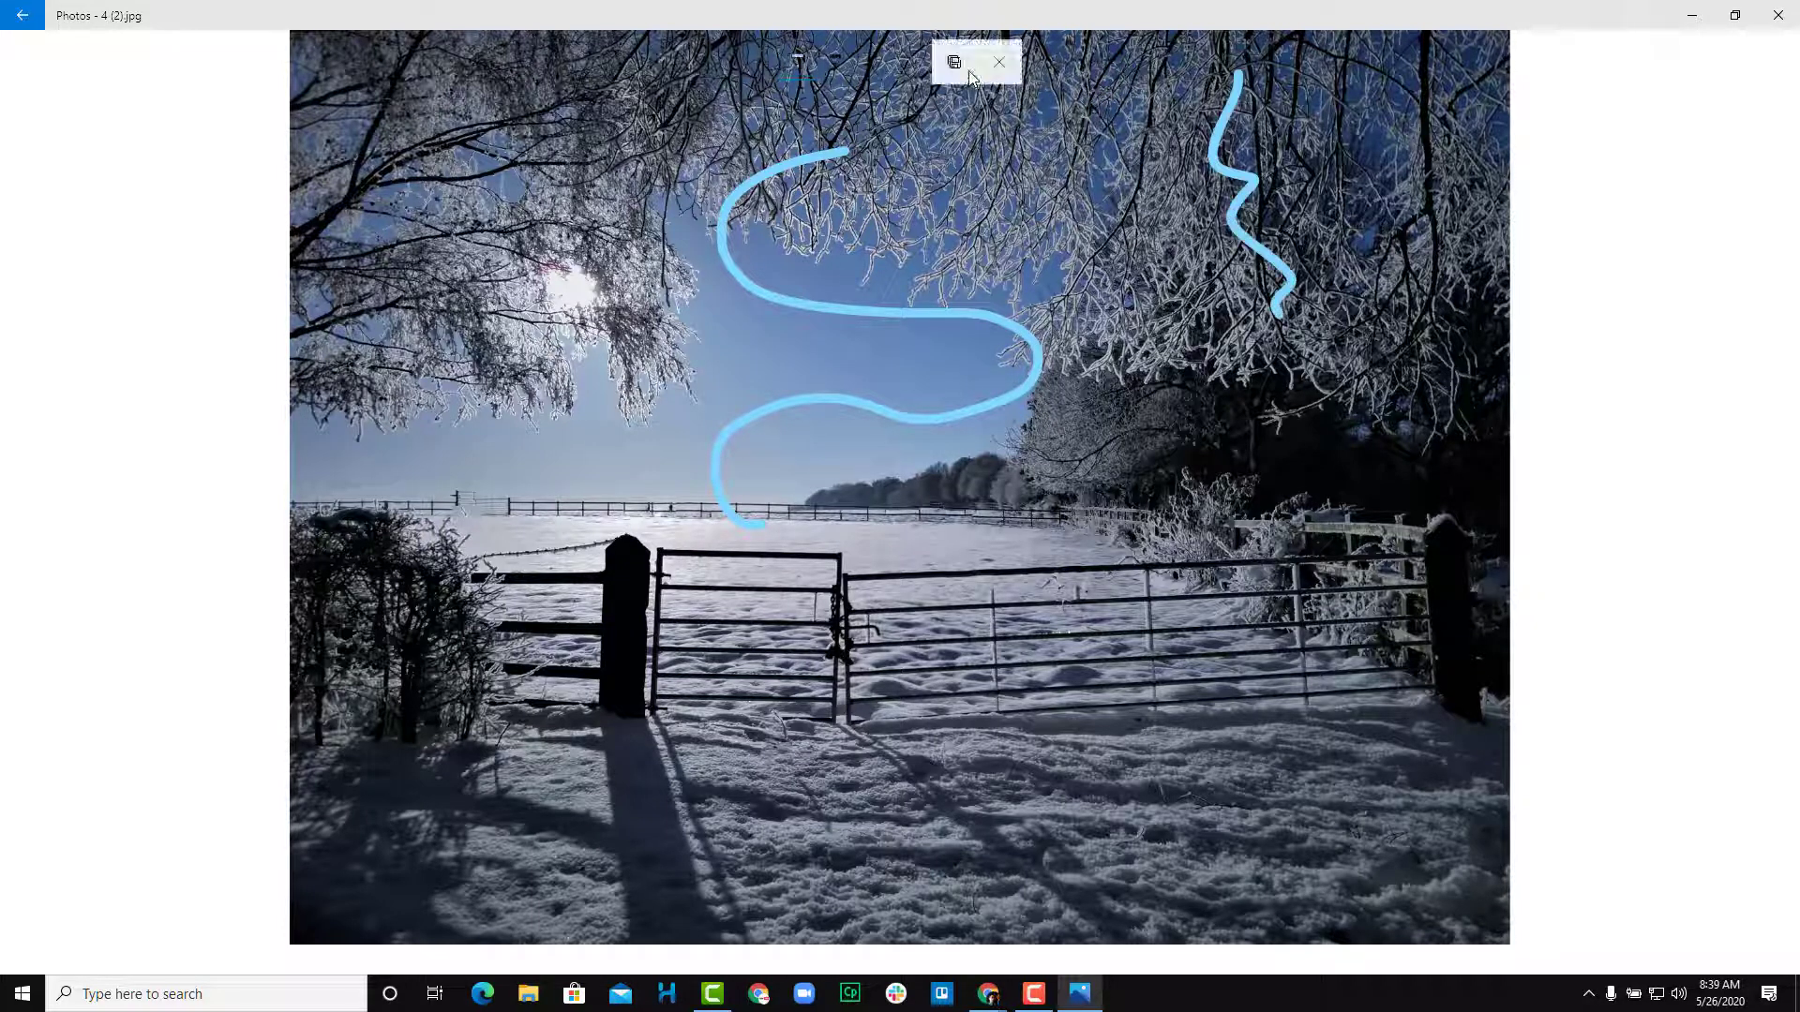
Step: Draw a green curve around the sun and a thicker green curve around the left gate post
{"action": "left_click", "coordinate": [795, 67]}
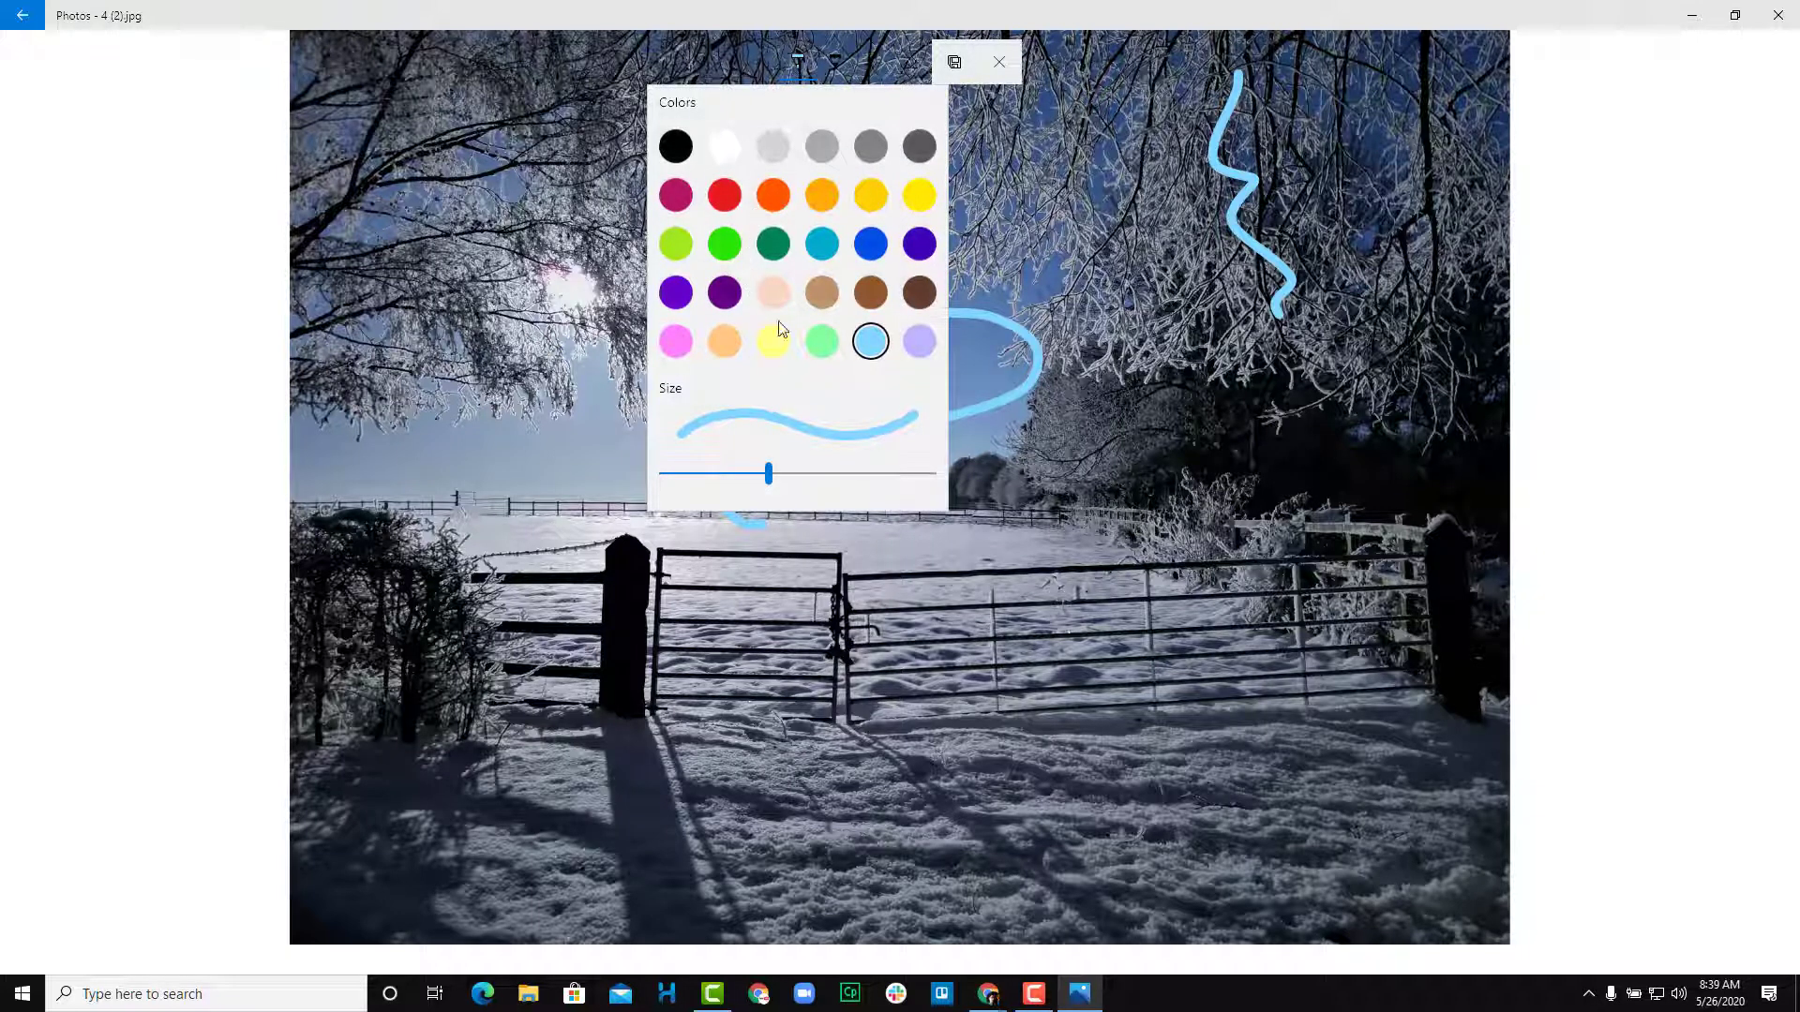
{"action": "left_click", "coordinate": [723, 243]}
{"action": "mouse_move", "coordinate": [605, 244]}
{"action": "left_mouse_down"}
{"action": "mouse_move", "coordinate": [497, 300]}
{"action": "mouse_move", "coordinate": [615, 403]}
{"action": "left_mouse_up"}
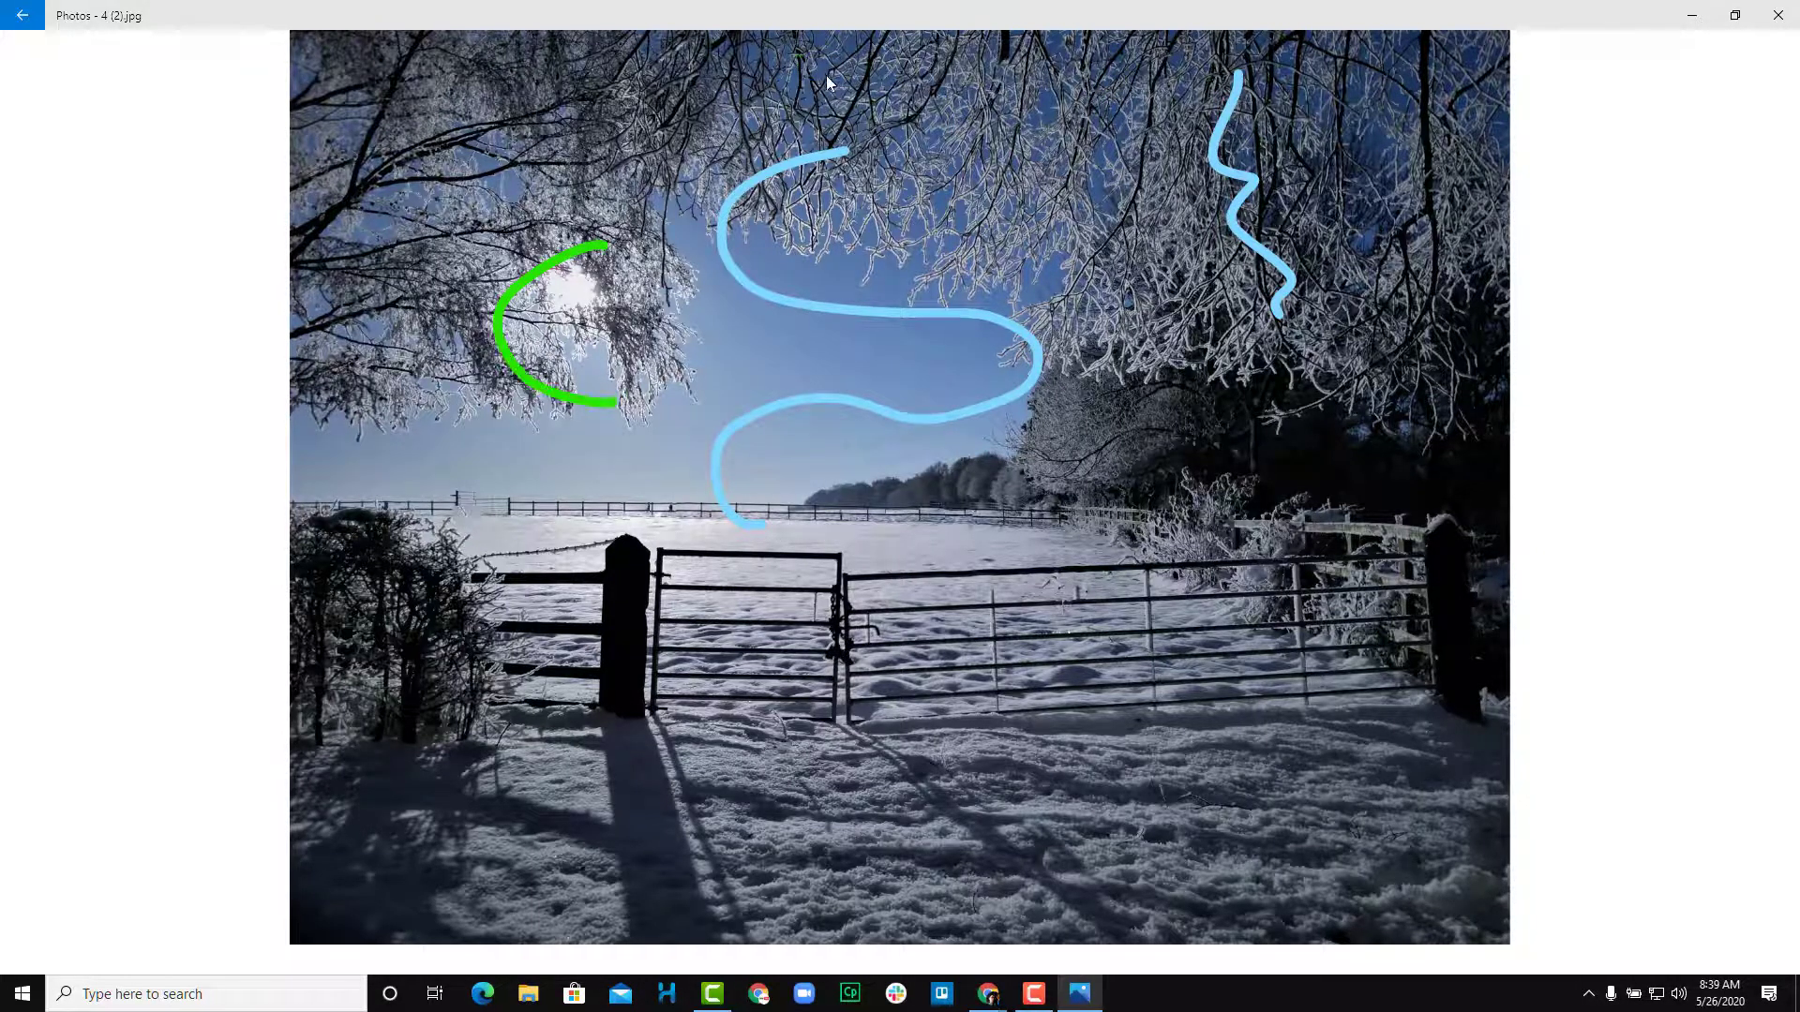
{"action": "left_click", "coordinate": [795, 69]}
{"action": "left_click_drag", "start_coordinate": [768, 474], "coordinate": [900, 485]}
{"action": "left_click", "coordinate": [562, 549]}
{"action": "left_click_drag", "start_coordinate": [557, 549], "coordinate": [694, 727]}
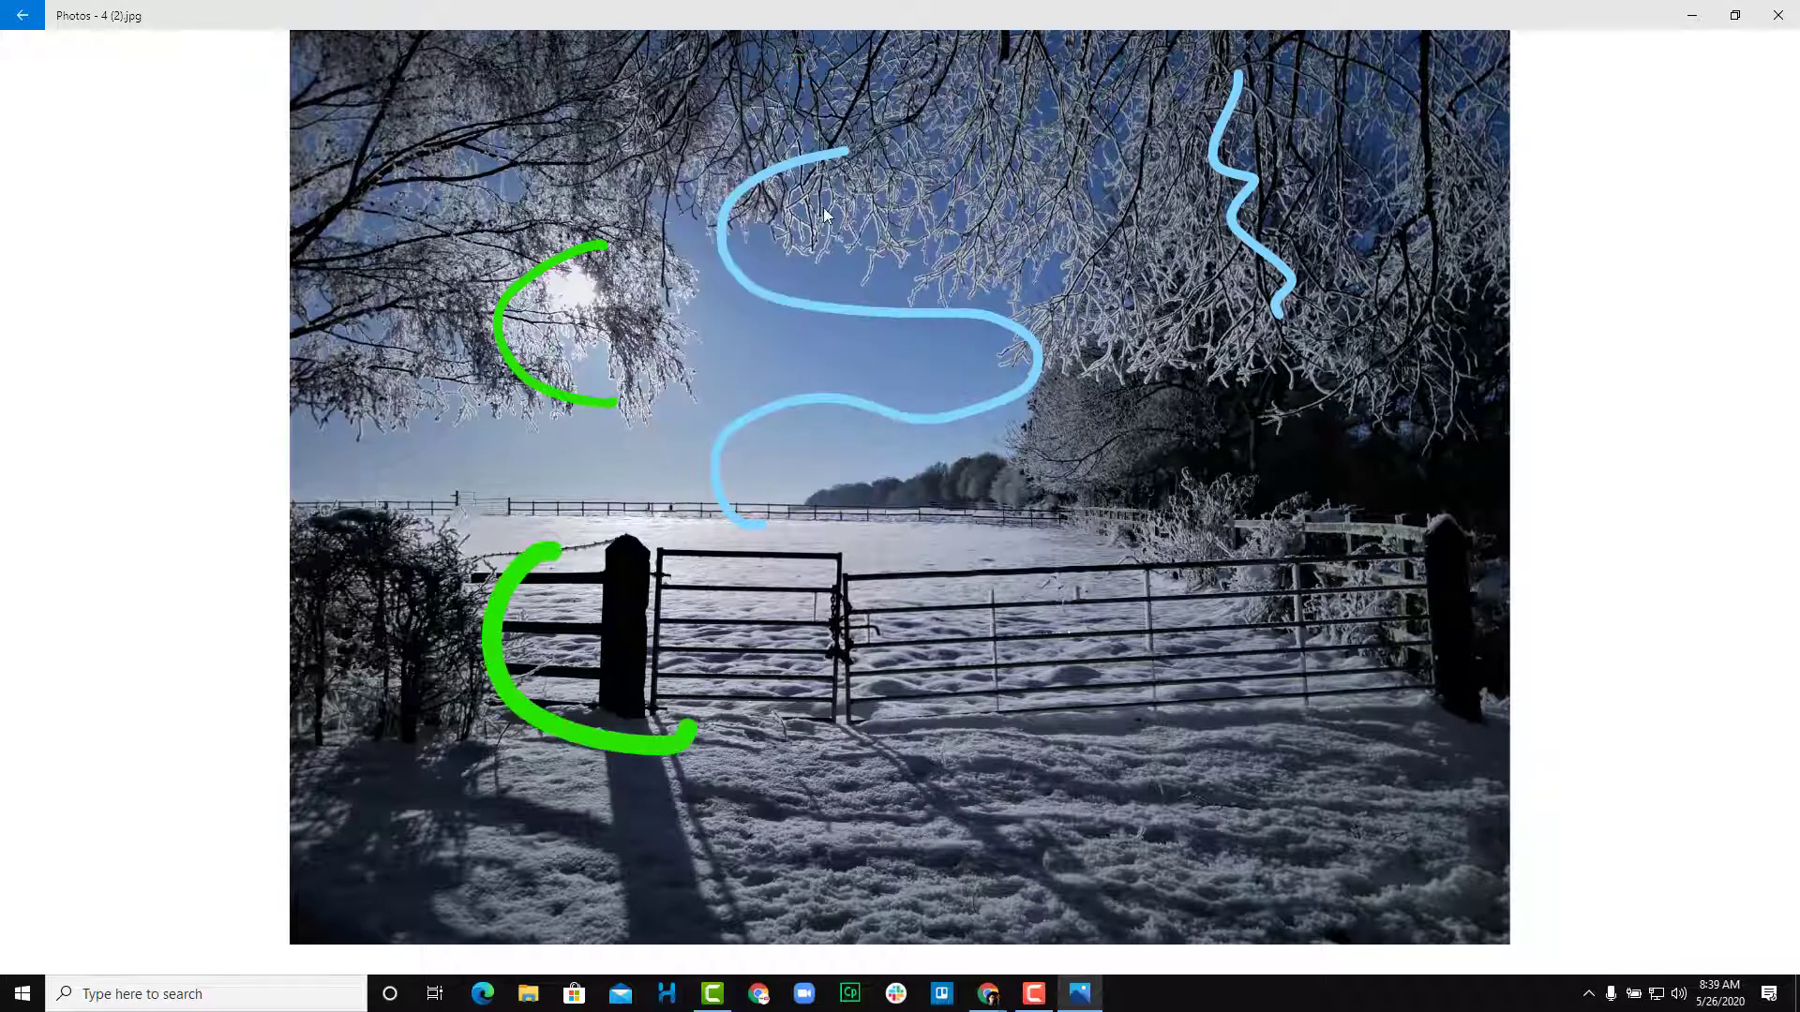
Step: Scribble thin black and blue lines over the middle of the photo, and leave the drawing mode without saving
{"action": "left_click", "coordinate": [839, 67]}
{"action": "mouse_move", "coordinate": [825, 227]}
{"action": "left_mouse_down"}
{"action": "mouse_move", "coordinate": [733, 341]}
{"action": "mouse_move", "coordinate": [829, 338]}
{"action": "mouse_move", "coordinate": [934, 216]}
{"action": "mouse_move", "coordinate": [1062, 365]}
{"action": "left_mouse_up"}
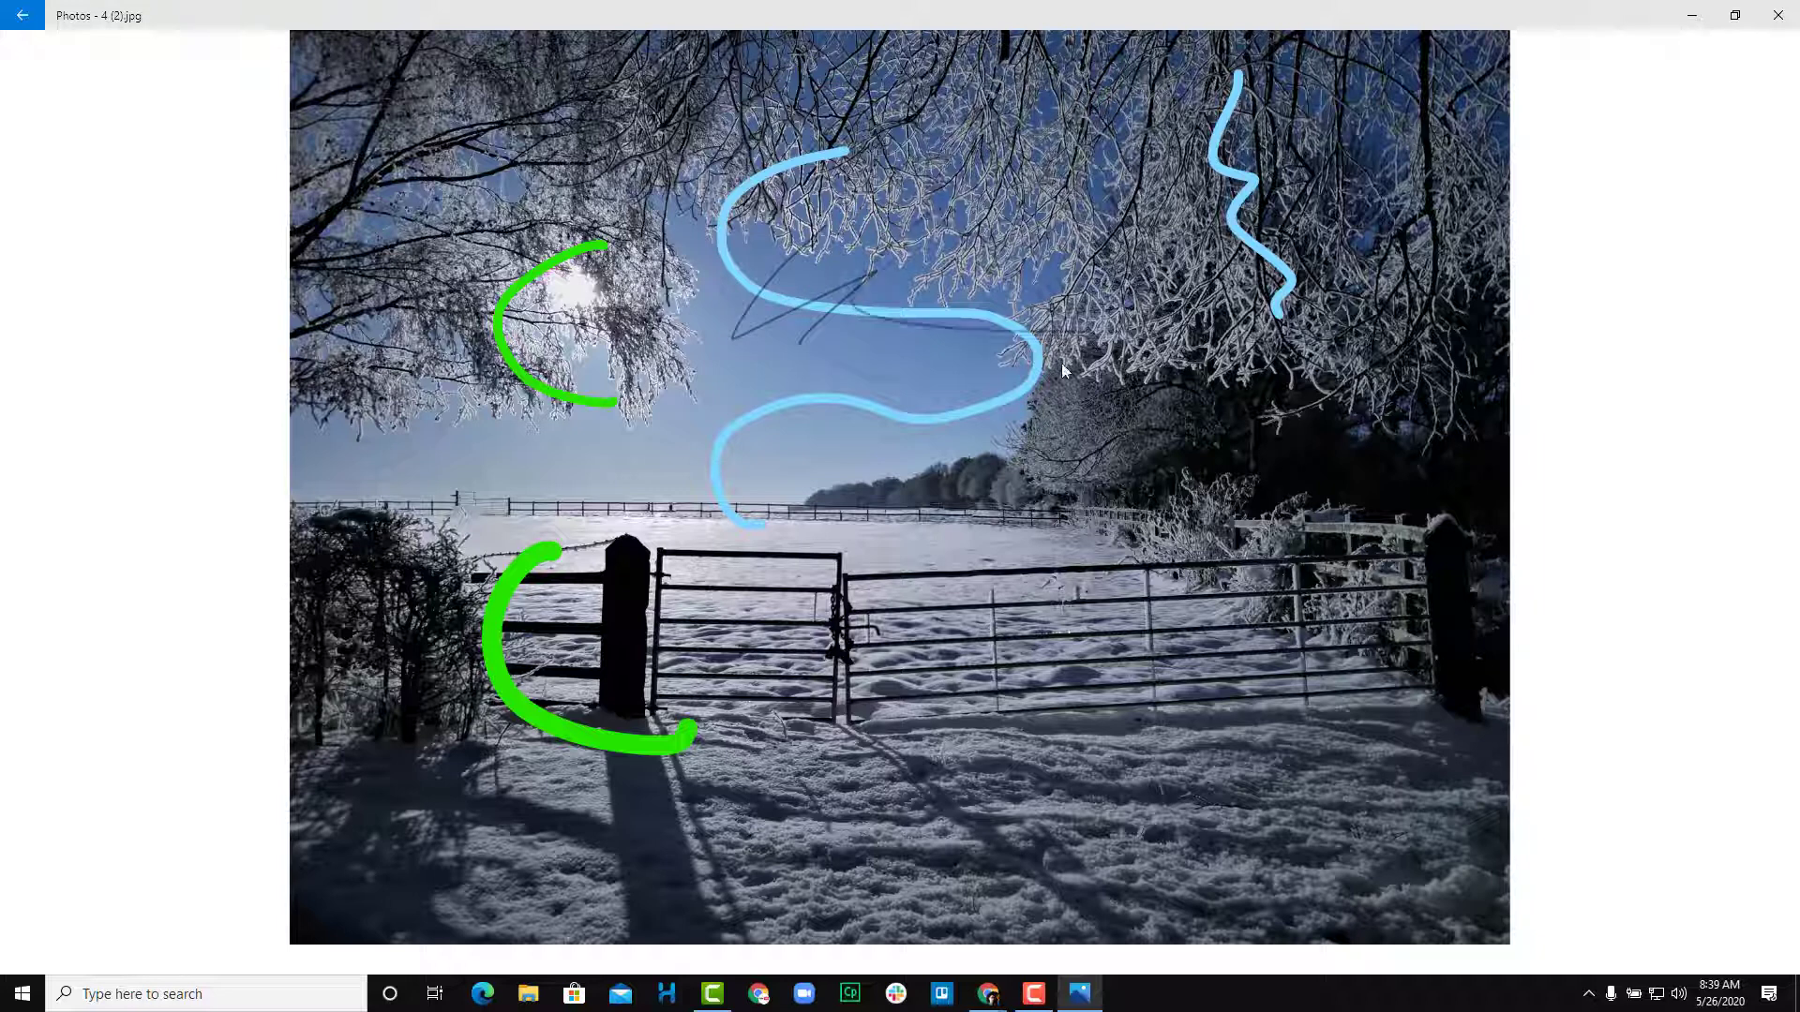
{"action": "left_click", "coordinate": [839, 71]}
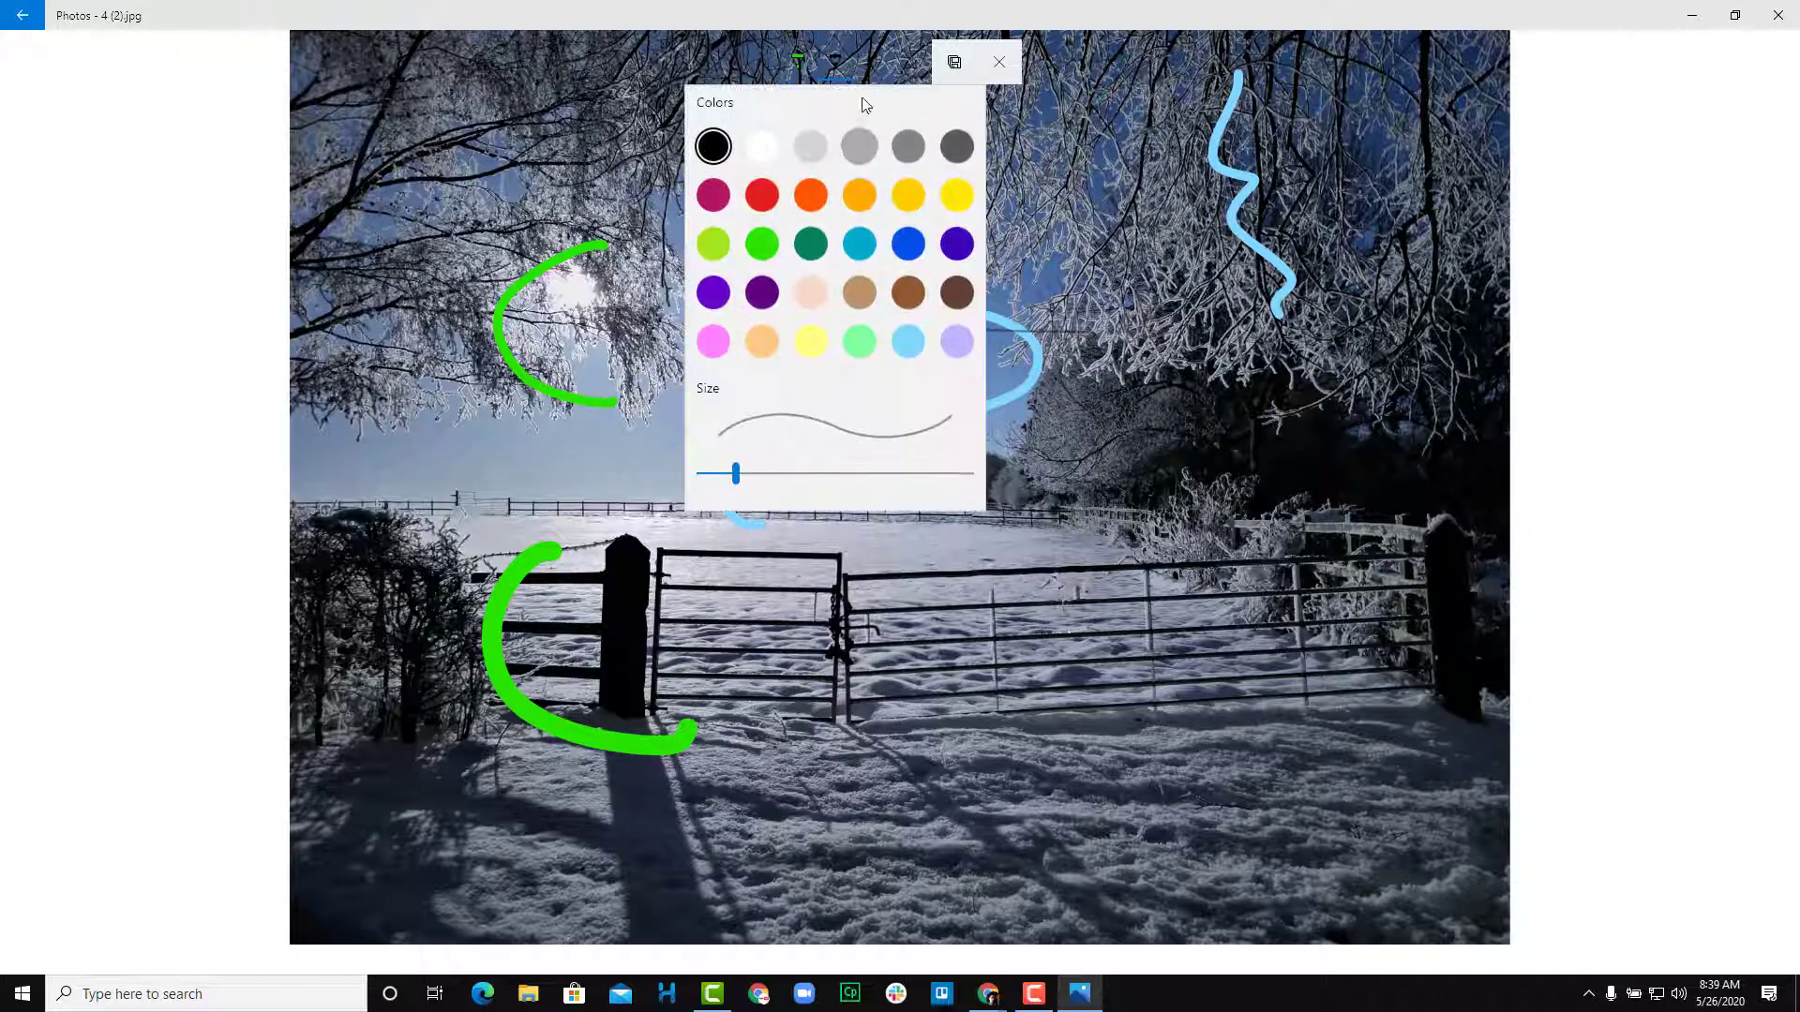
{"action": "left_click", "coordinate": [911, 247]}
{"action": "mouse_move", "coordinate": [1120, 362]}
{"action": "left_mouse_down"}
{"action": "mouse_move", "coordinate": [1037, 416]}
{"action": "mouse_move", "coordinate": [838, 306]}
{"action": "left_mouse_up"}
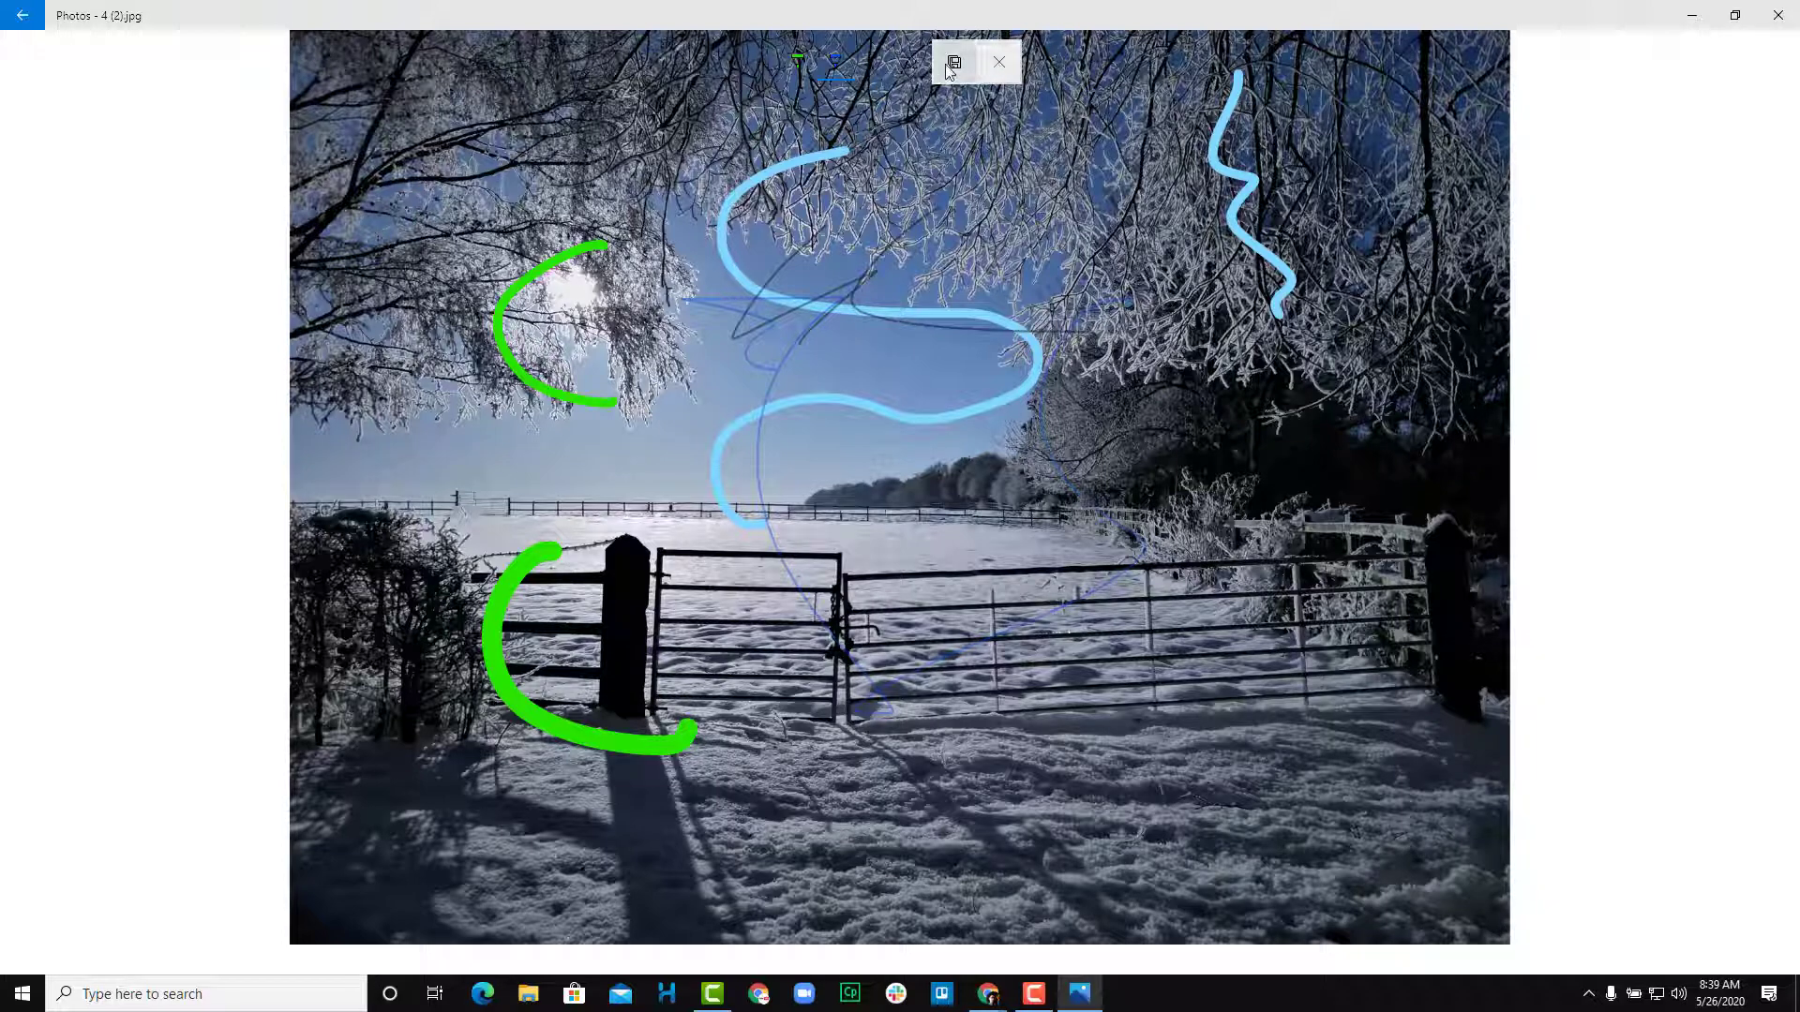
{"action": "left_click", "coordinate": [997, 62]}
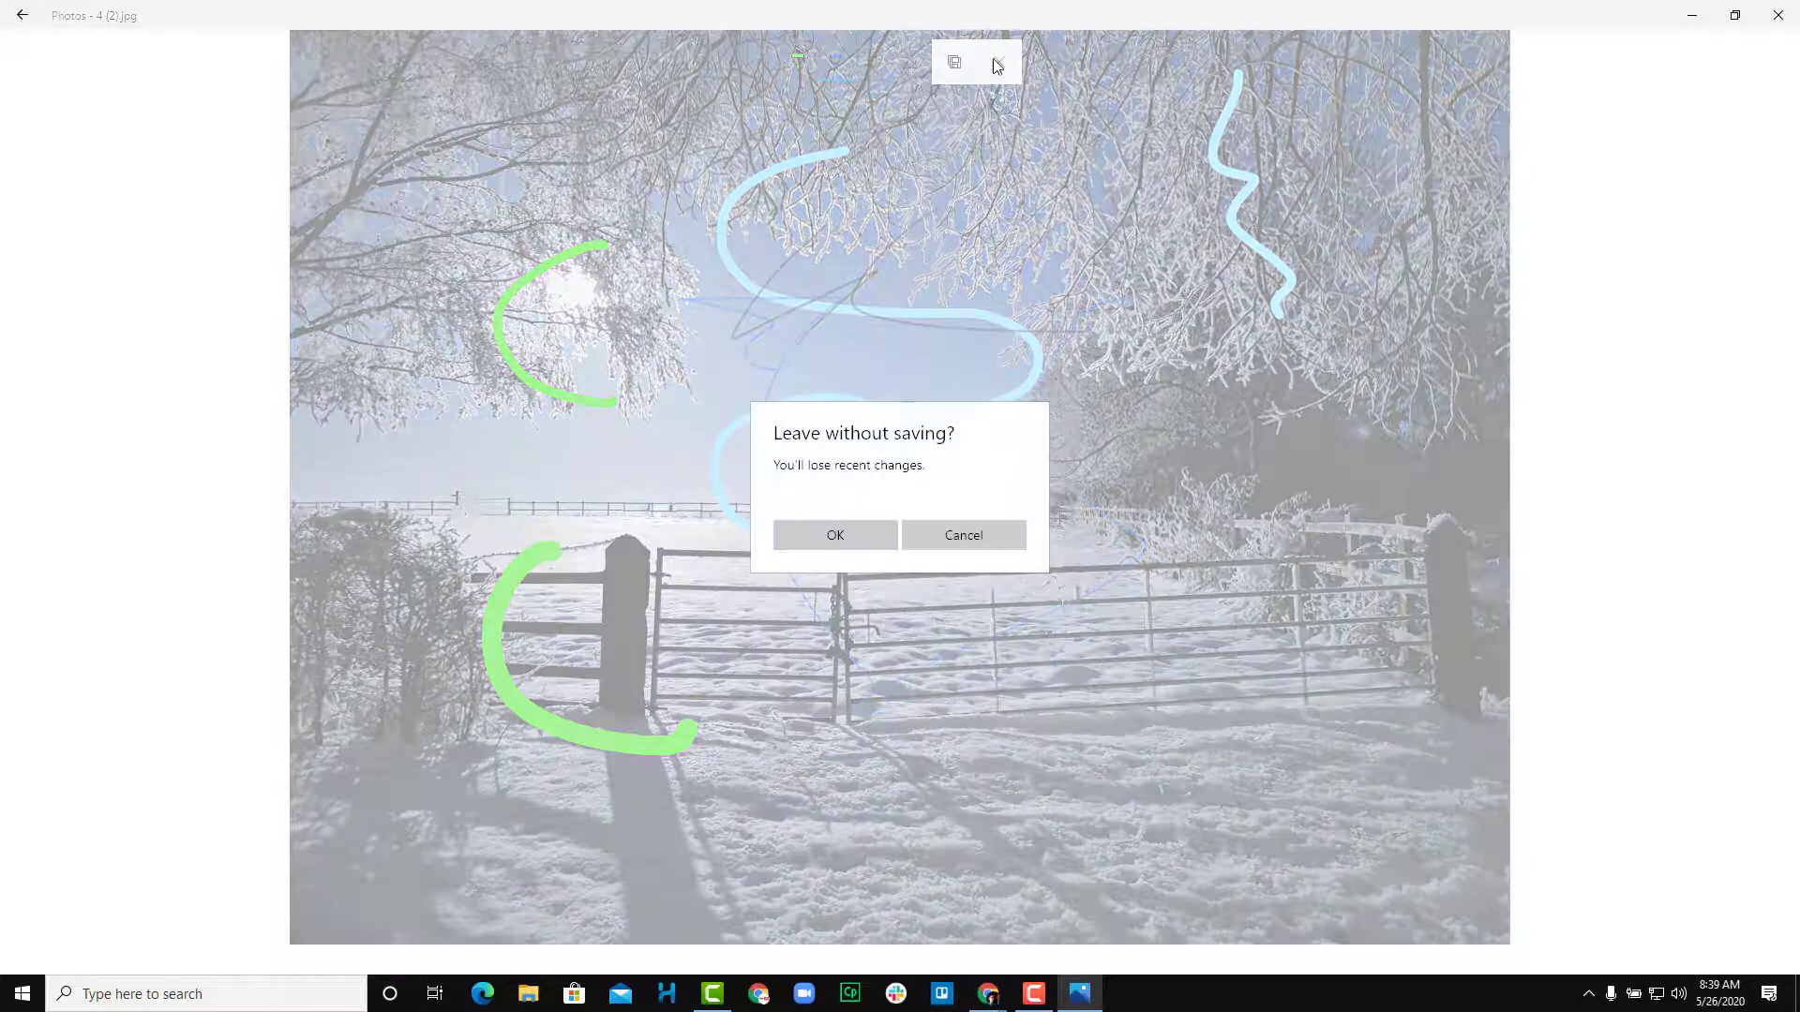
{"action": "left_click", "coordinate": [863, 536]}
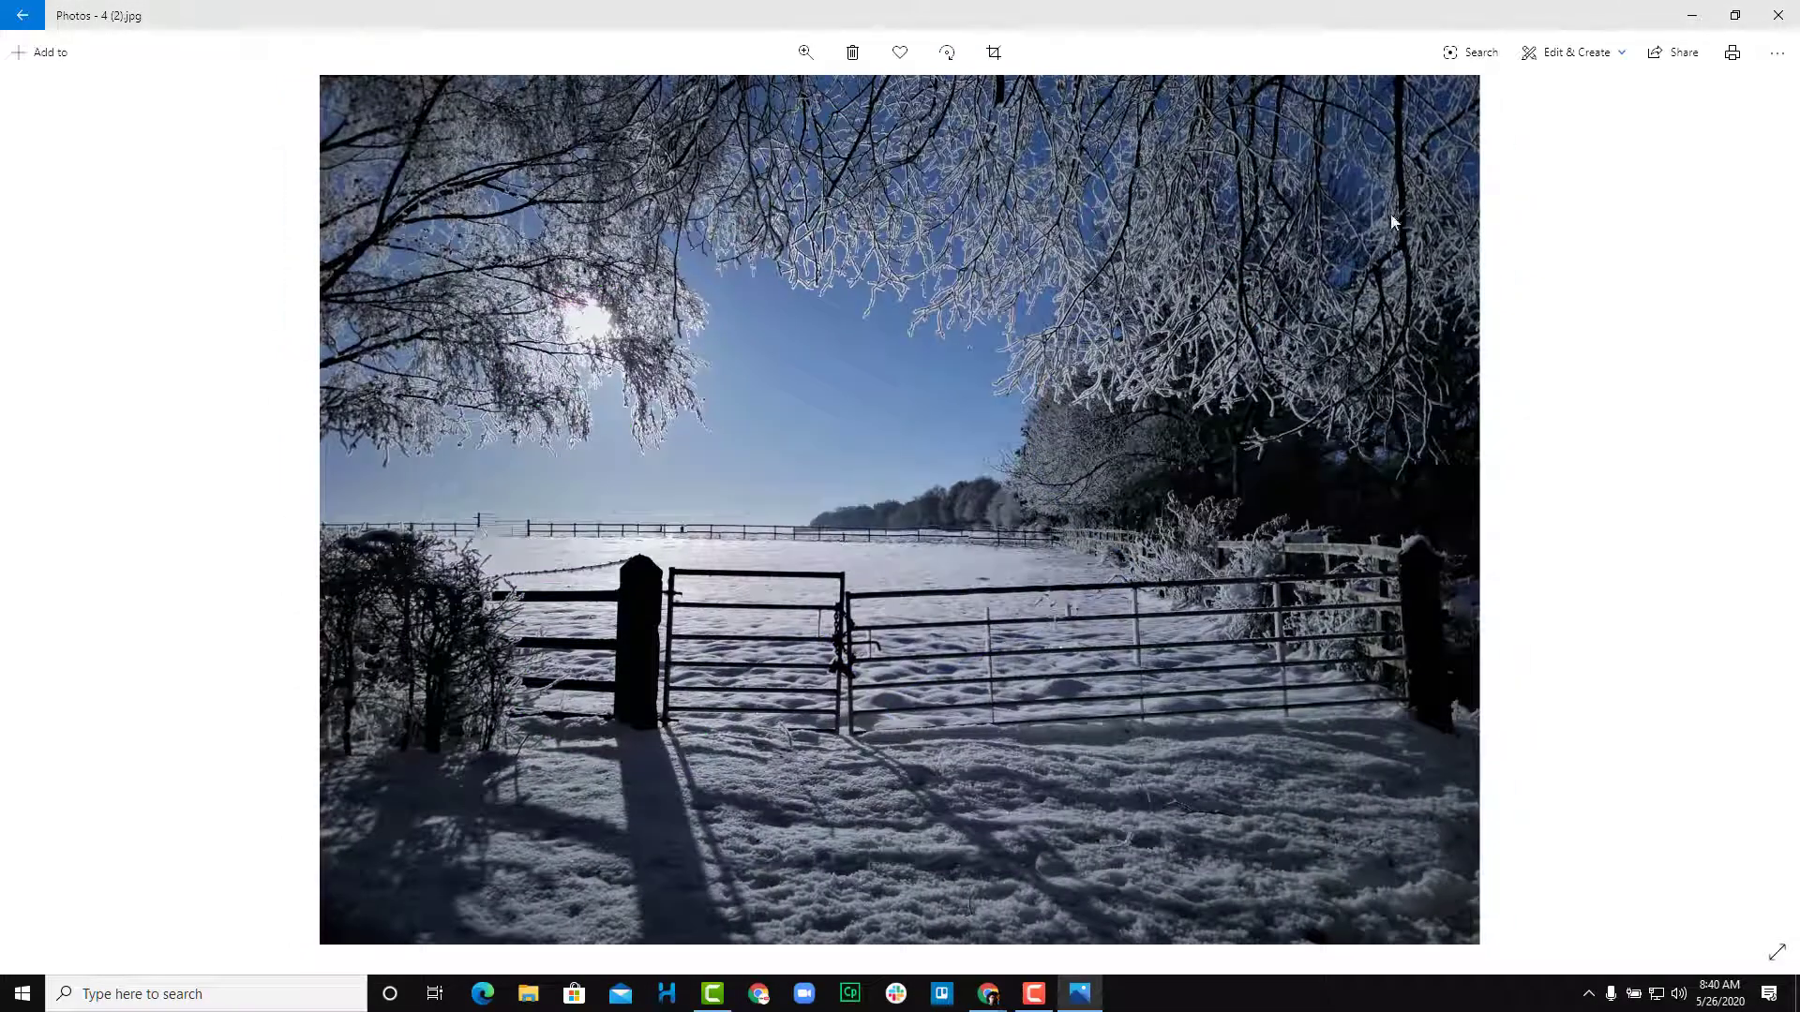
Step: Open the photo for 3D effects and add the Bubbles effect from the effects collection
{"action": "left_click", "coordinate": [1621, 56]}
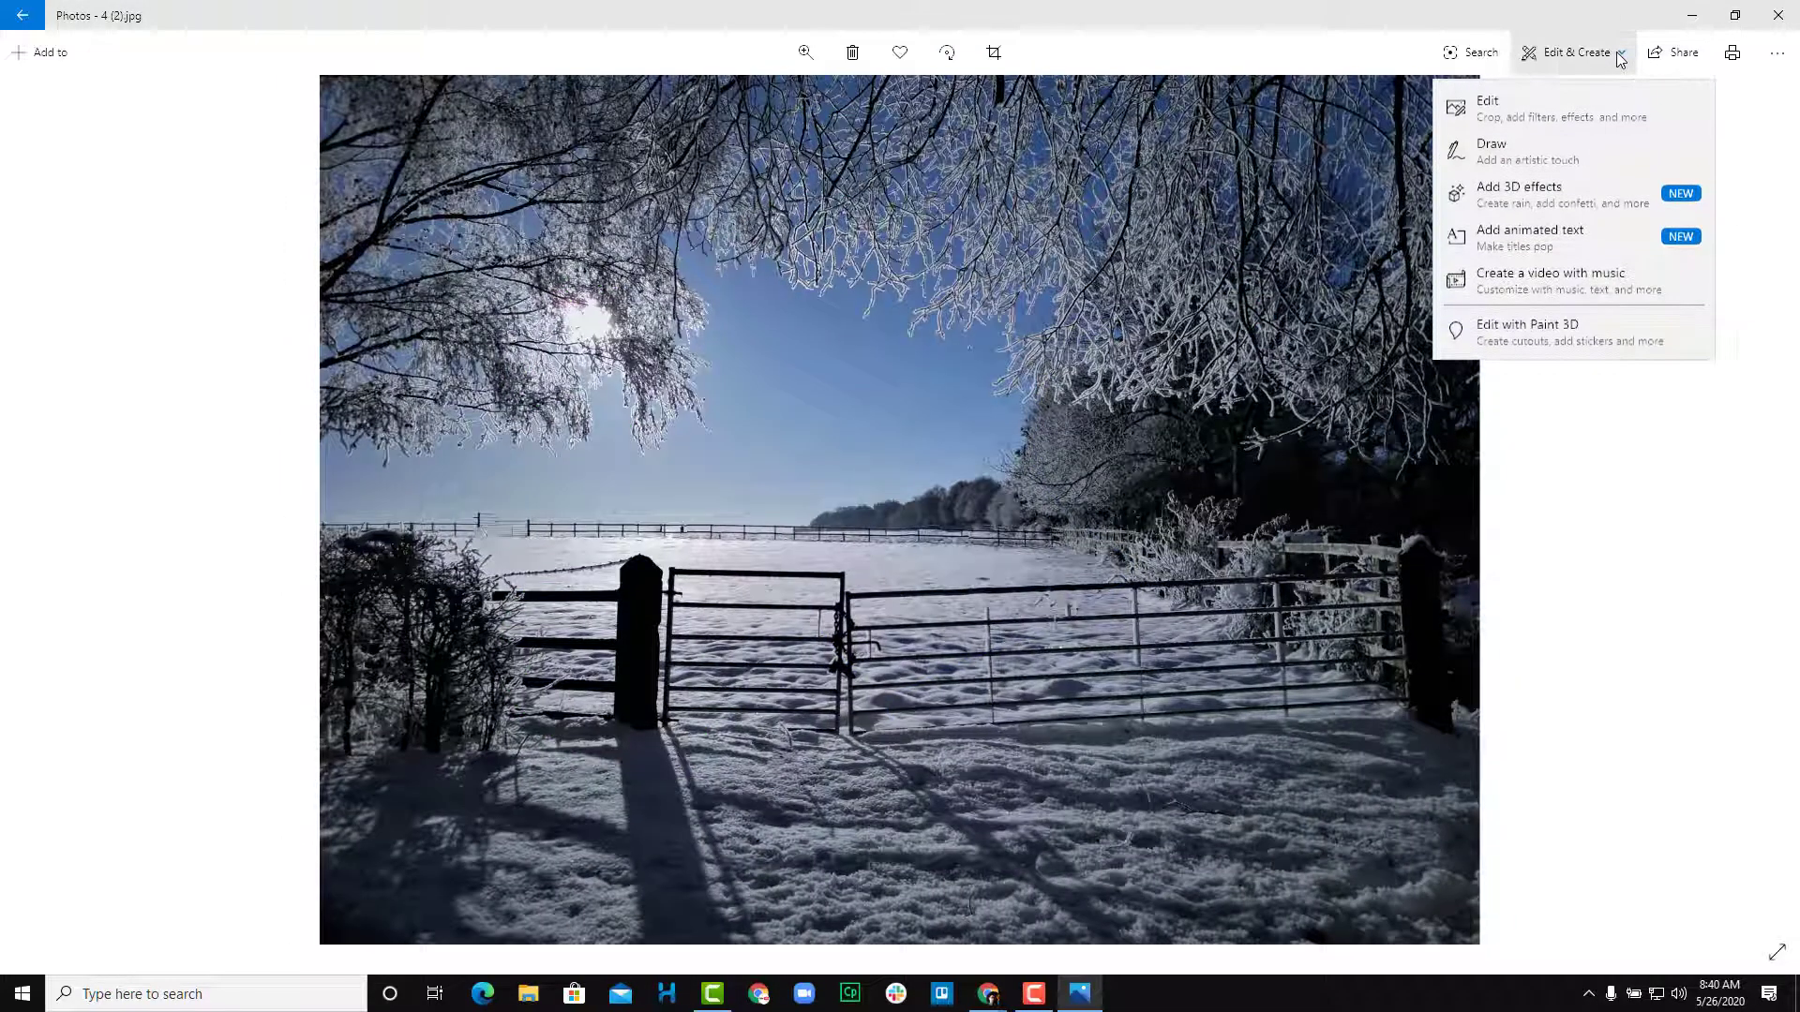
{"action": "left_click", "coordinate": [1562, 200]}
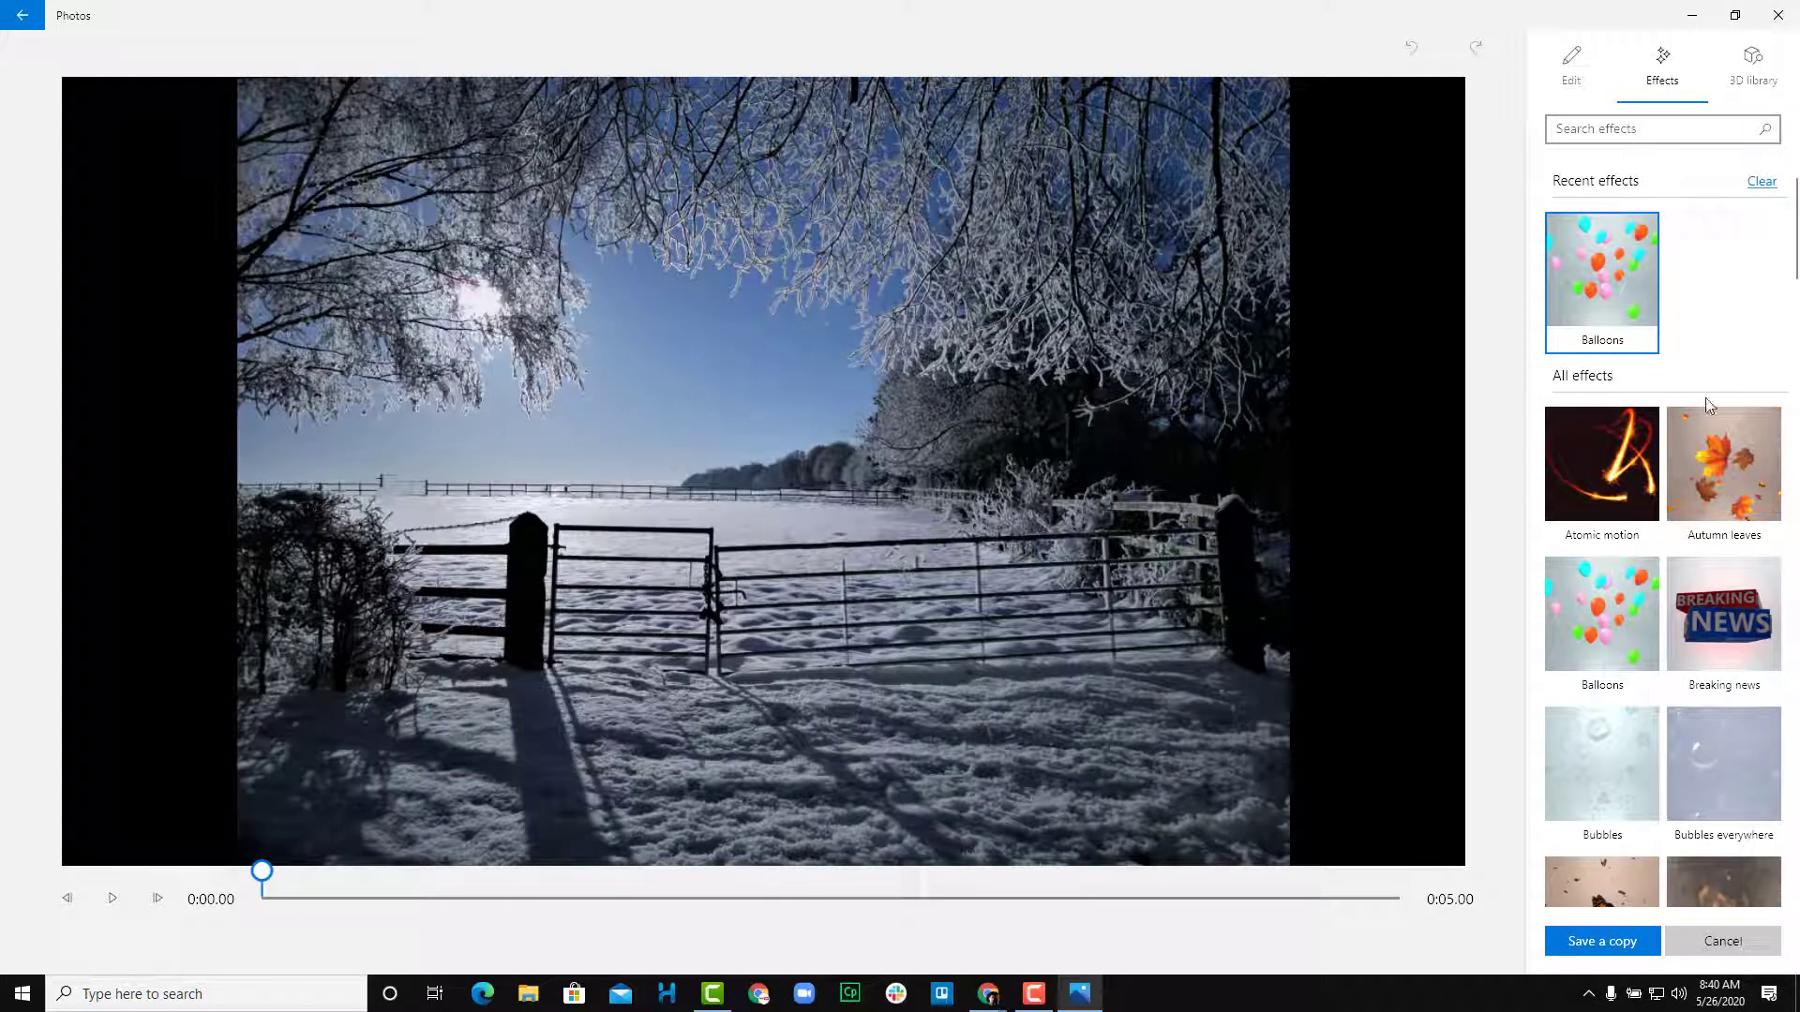
{"action": "scroll", "coordinate": [1677, 476], "scroll_direction": "down", "scroll_amount": 3}
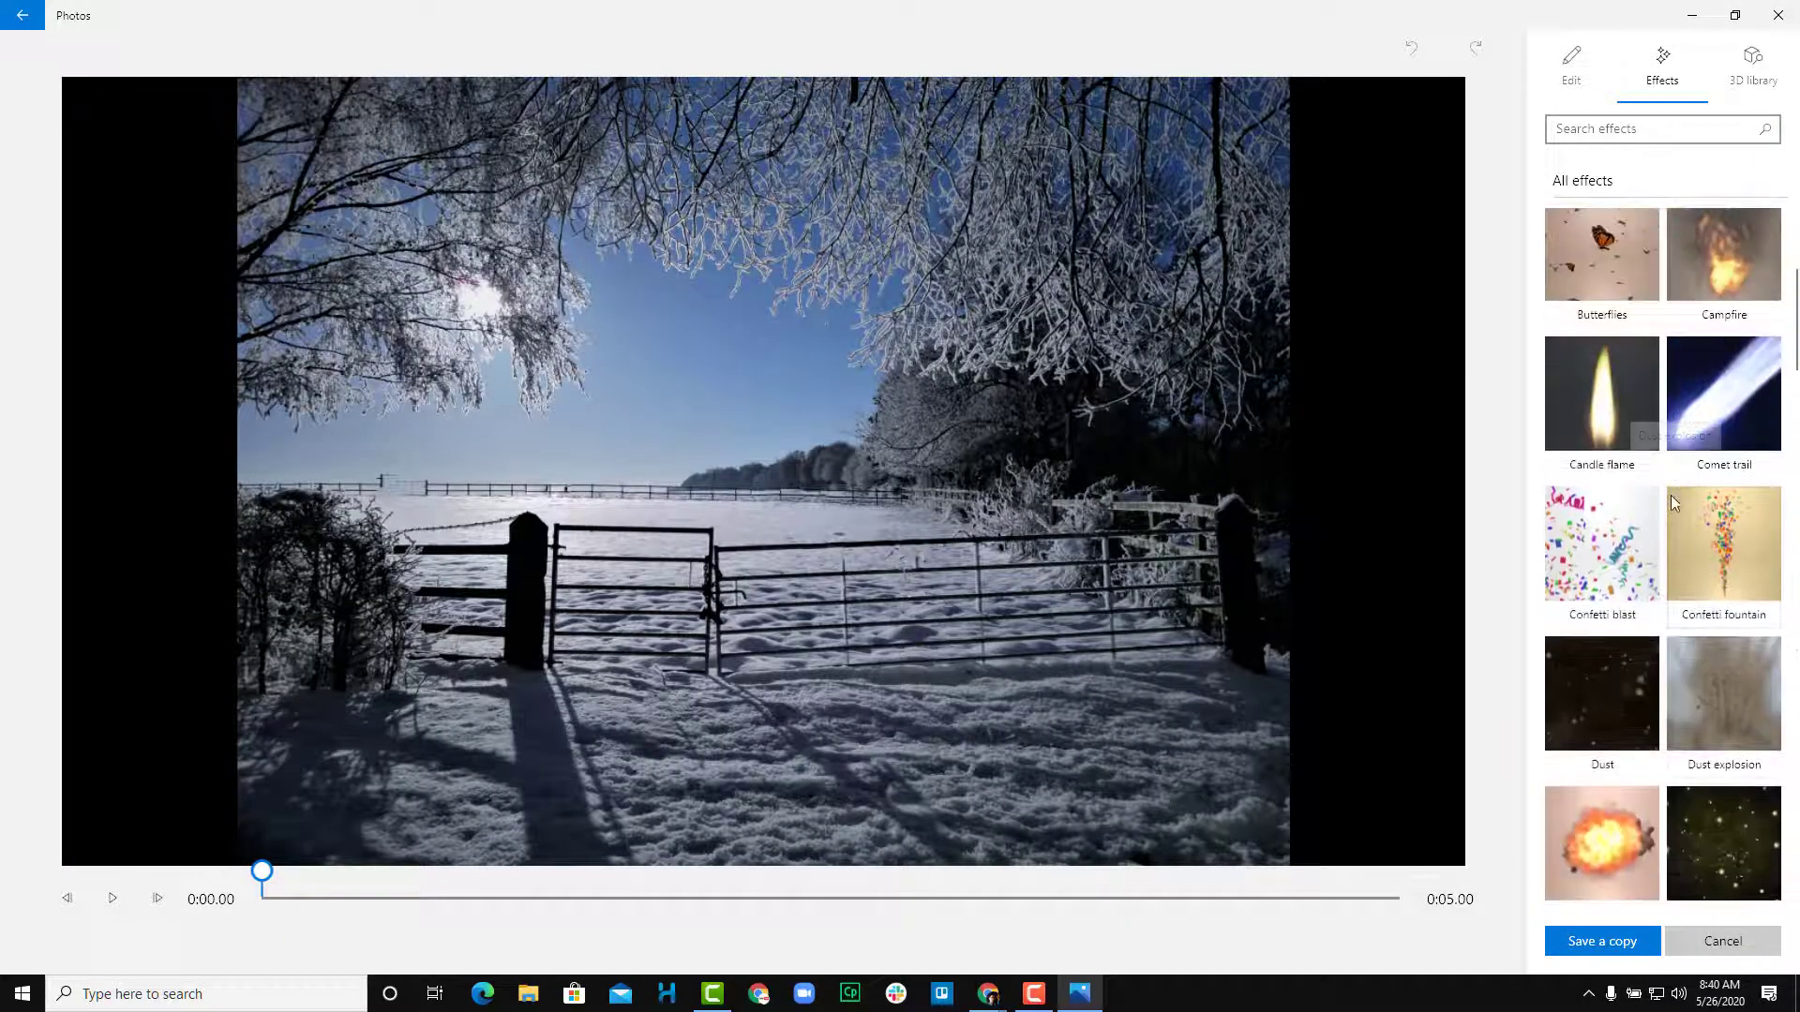
{"action": "scroll", "coordinate": [1667, 508], "scroll_direction": "up", "scroll_amount": 1}
{"action": "left_click", "coordinate": [1609, 445]}
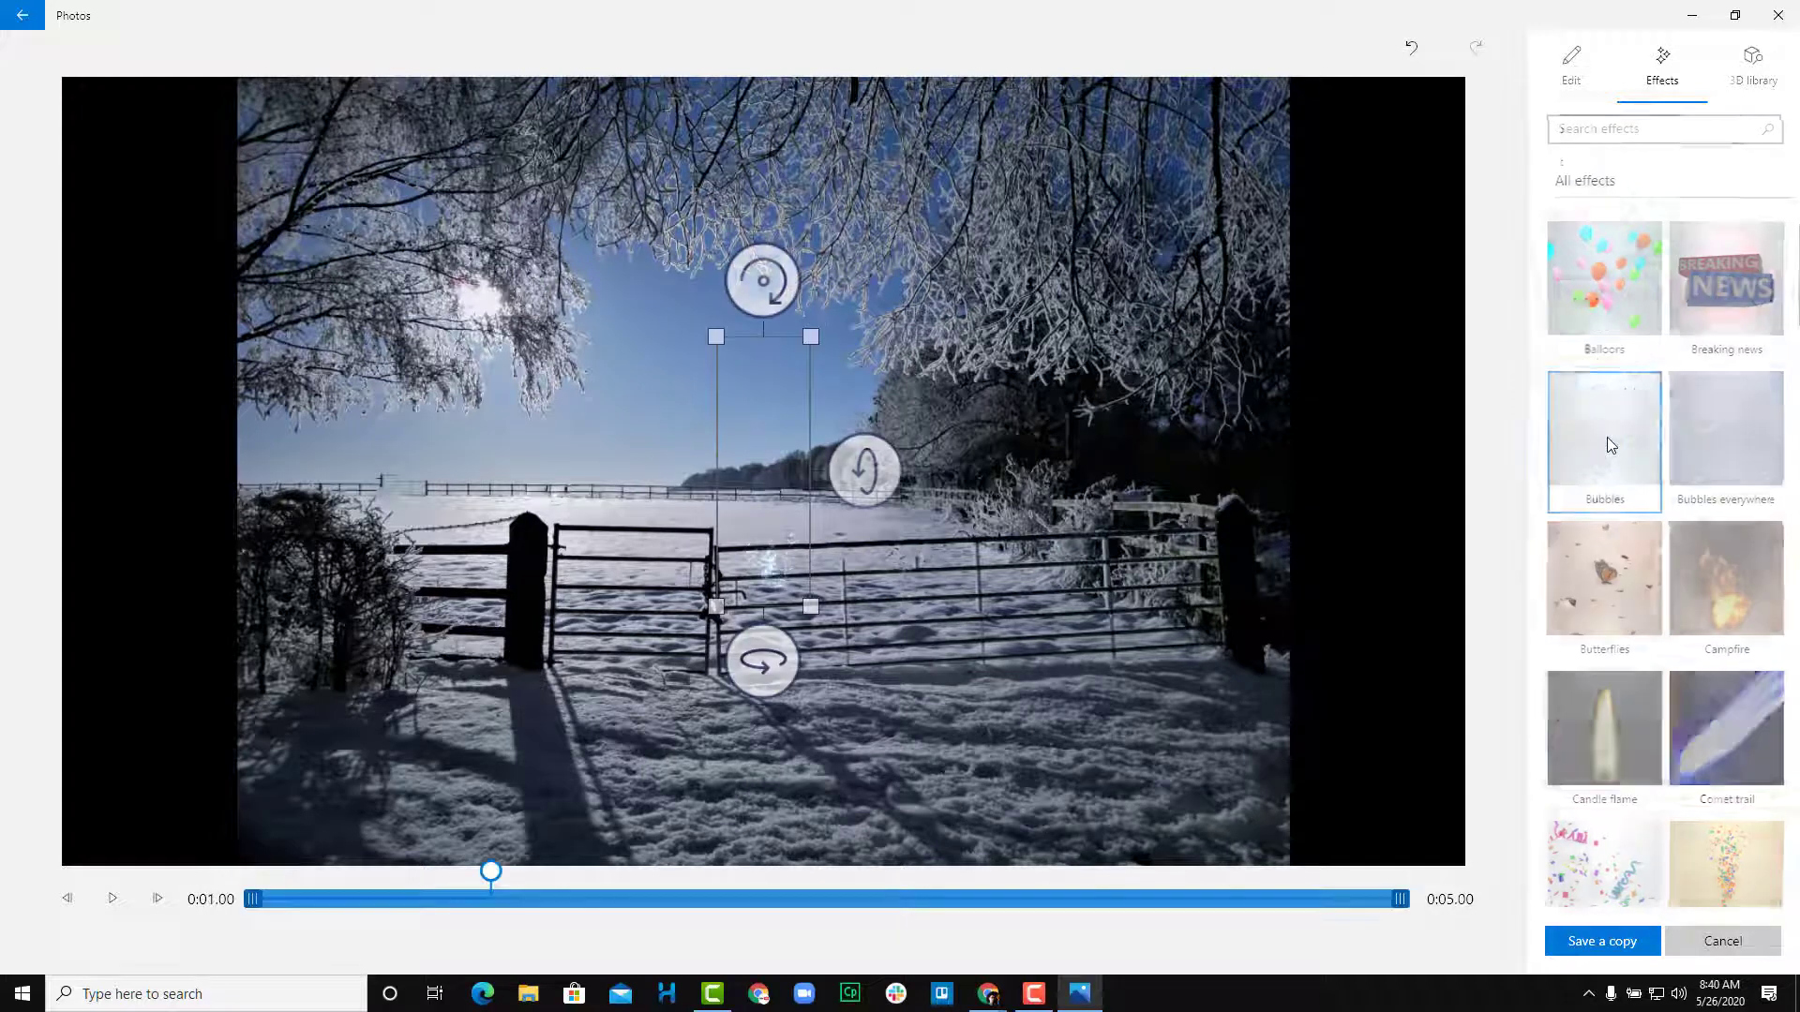
Step: Enlarge the Bubbles effect and place it over the sky above the small gate, with its volume raised almost to maximum
{"action": "left_click_drag", "start_coordinate": [792, 549], "coordinate": [566, 646]}
{"action": "left_click_drag", "start_coordinate": [584, 435], "coordinate": [776, 486]}
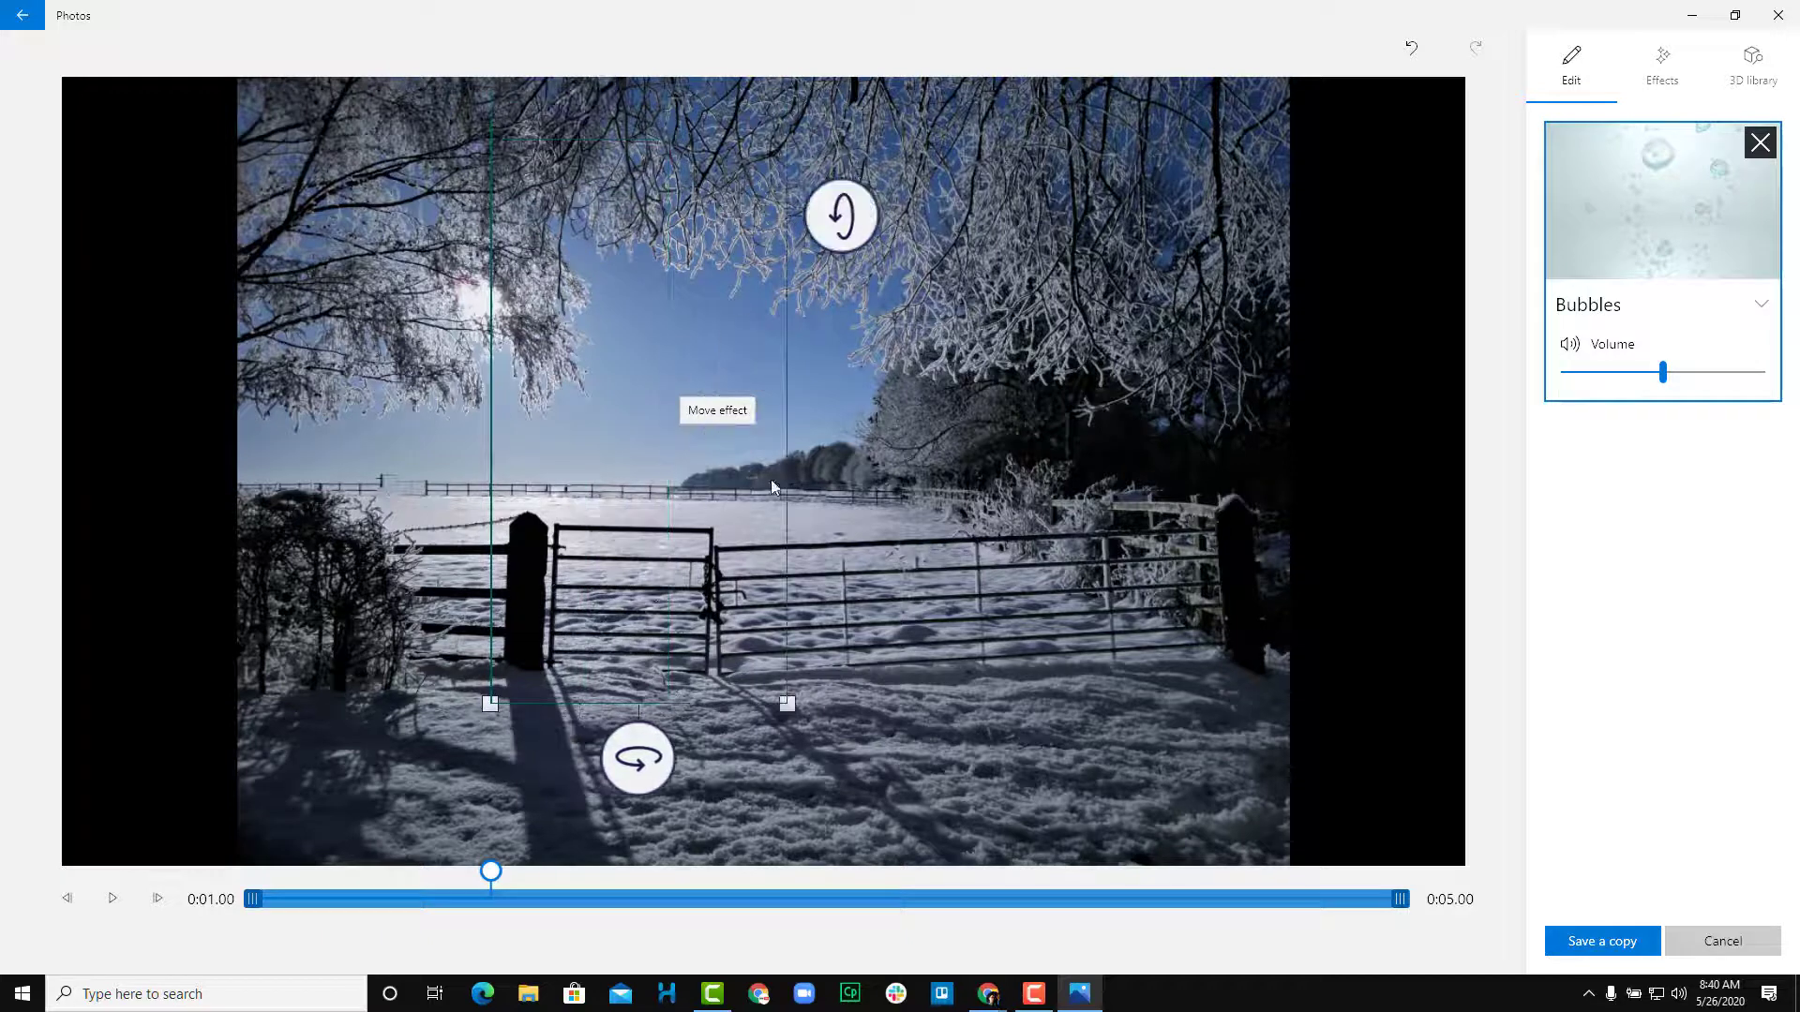
{"action": "left_click_drag", "start_coordinate": [650, 591], "coordinate": [668, 406]}
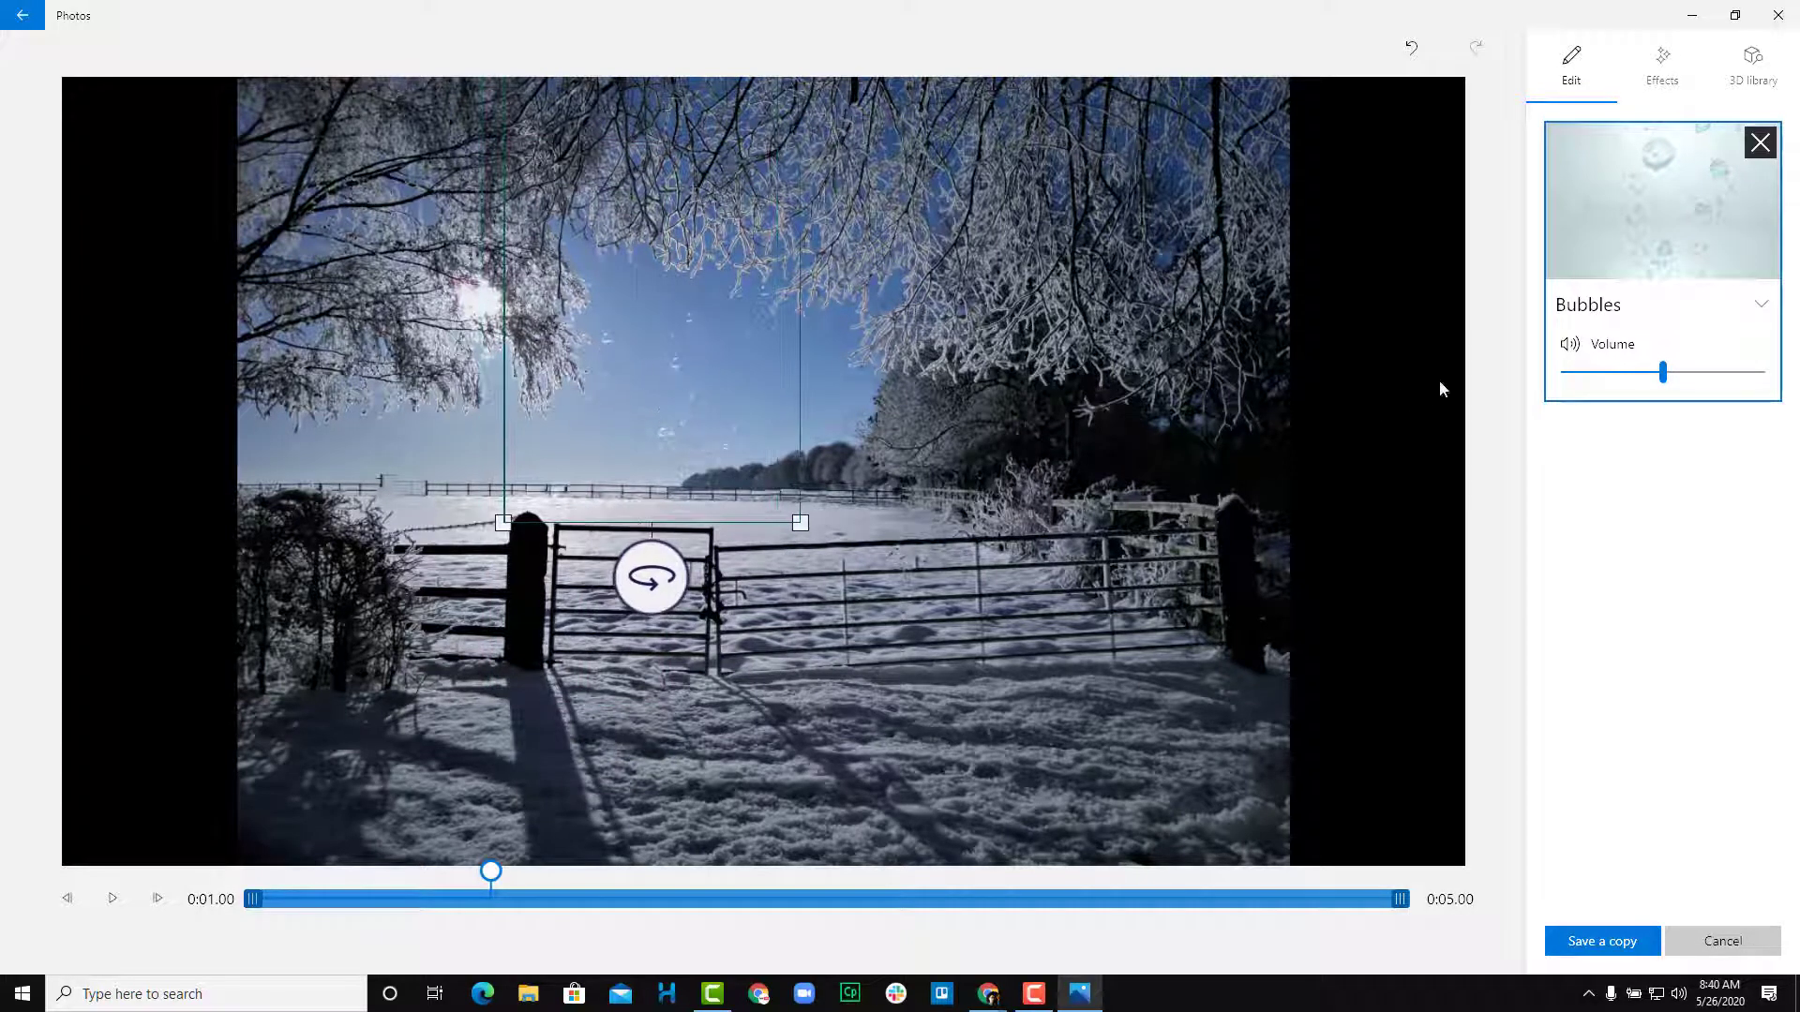
{"action": "left_click_drag", "start_coordinate": [1662, 373], "coordinate": [1756, 373]}
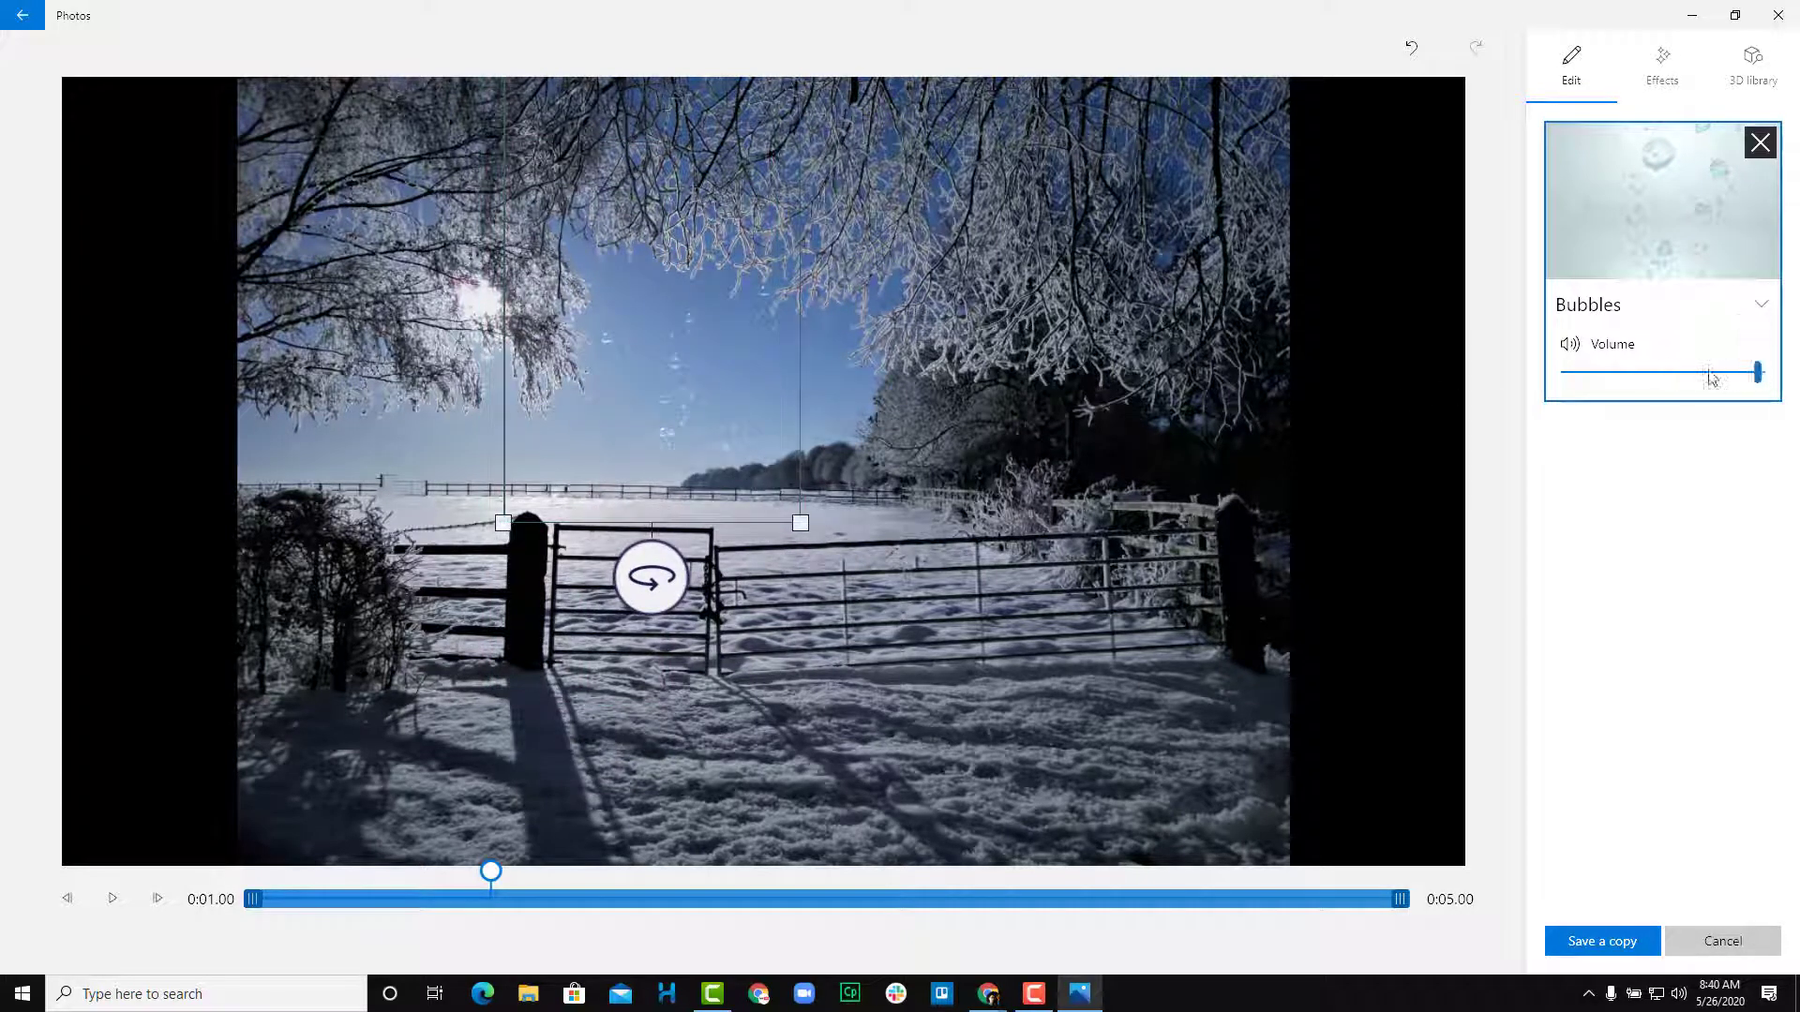
Step: Move the Bubbles effect slightly left and down over the sky, and turn it about its vertical axis
{"action": "mouse_move", "coordinate": [703, 427]}
{"action": "left_mouse_down"}
{"action": "mouse_move", "coordinate": [643, 430]}
{"action": "mouse_move", "coordinate": [683, 418]}
{"action": "mouse_move", "coordinate": [675, 438]}
{"action": "left_mouse_up"}
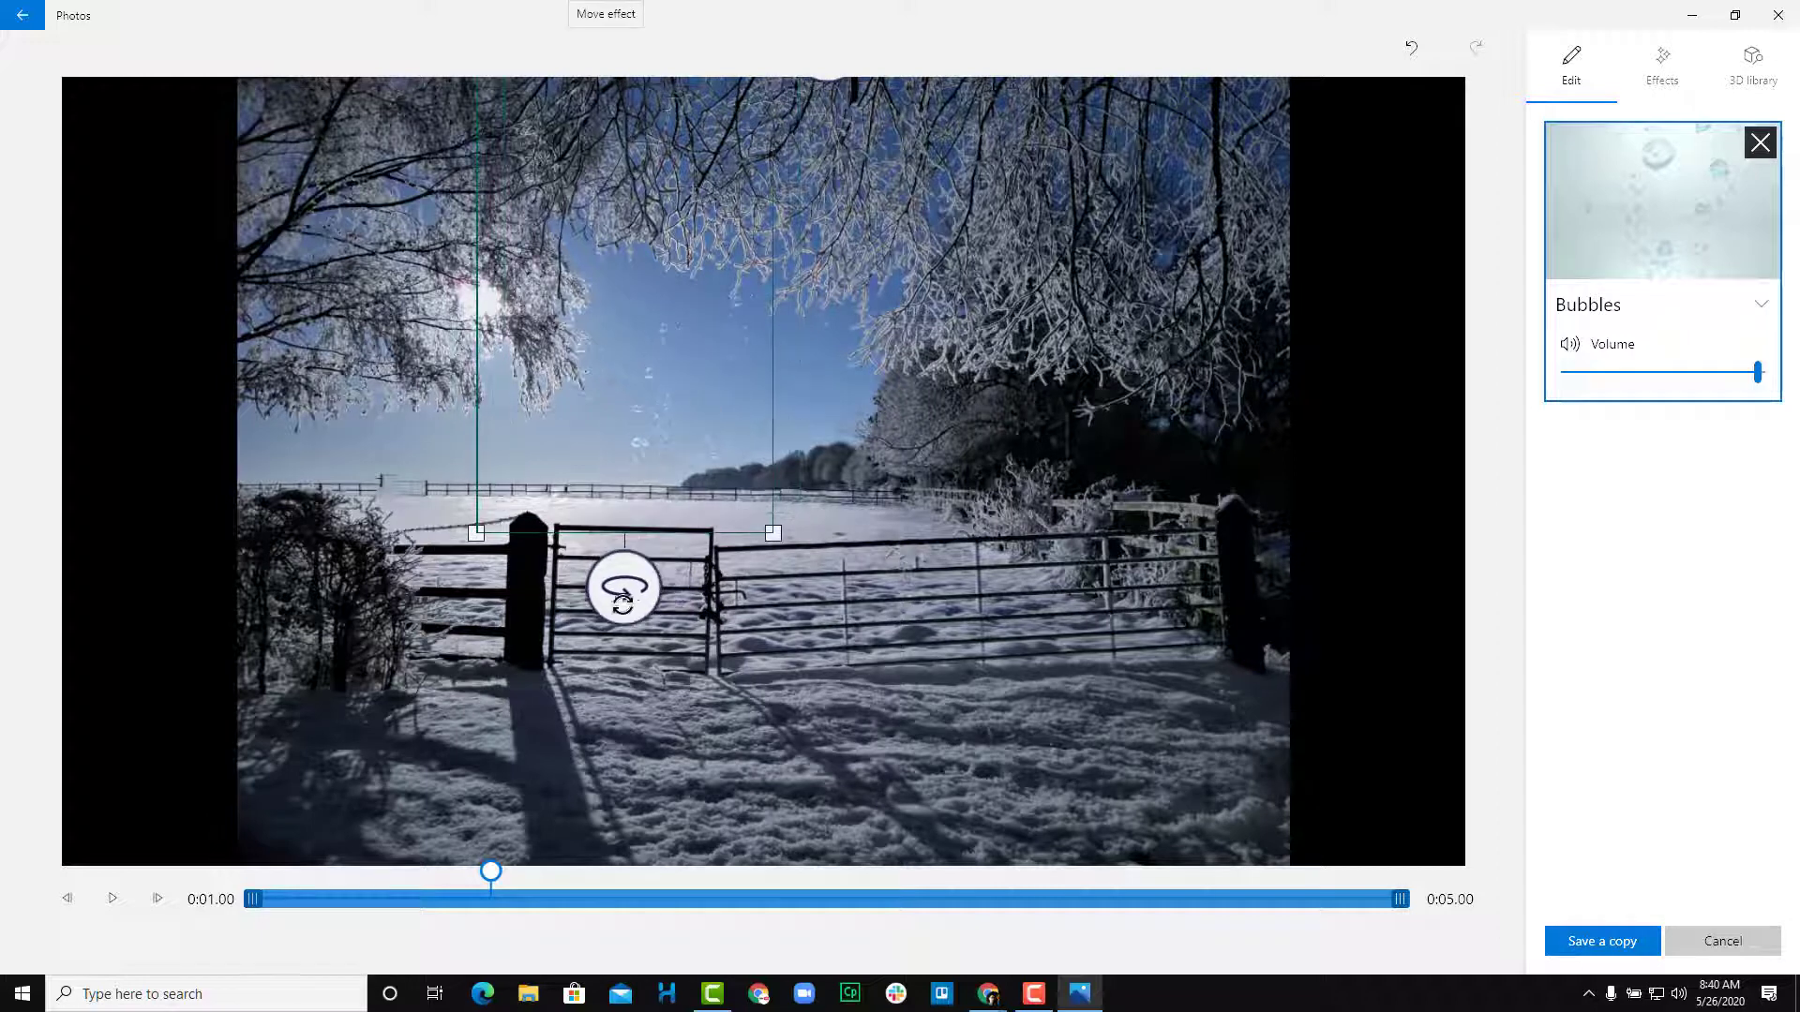
{"action": "left_click_drag", "start_coordinate": [624, 590], "coordinate": [720, 627]}
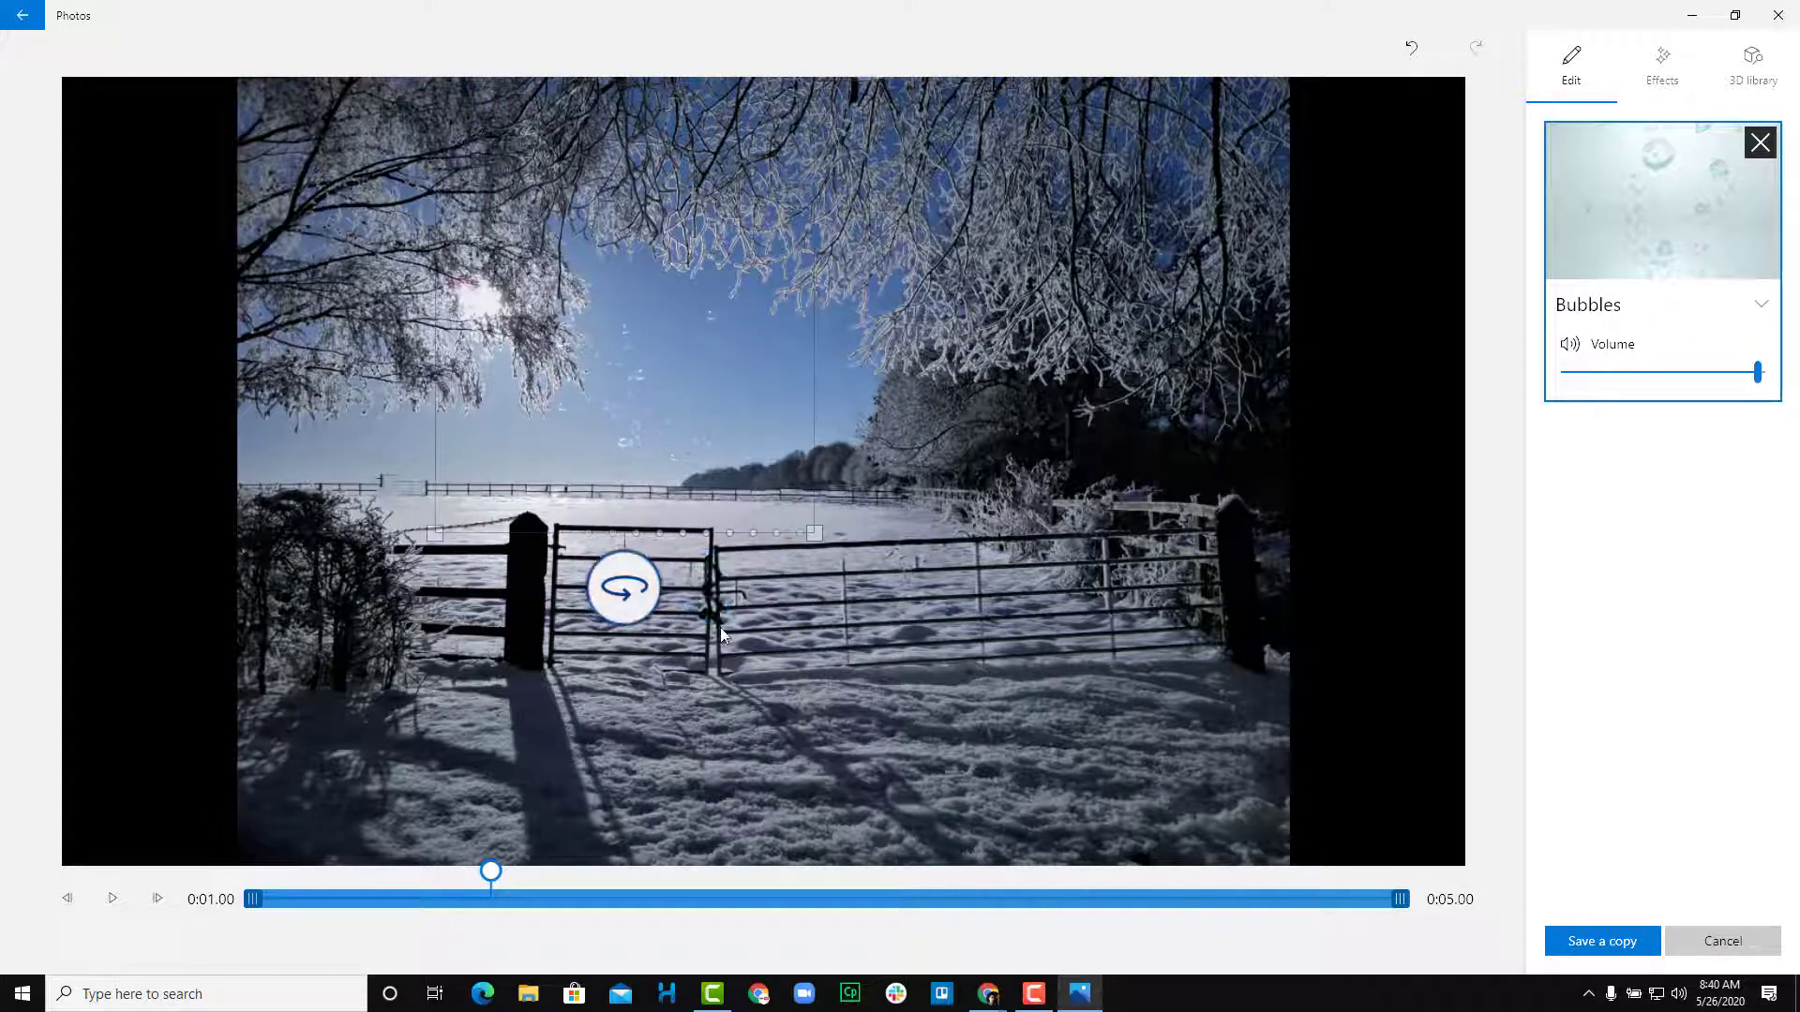
{"action": "key", "text": "alt+Tab"}
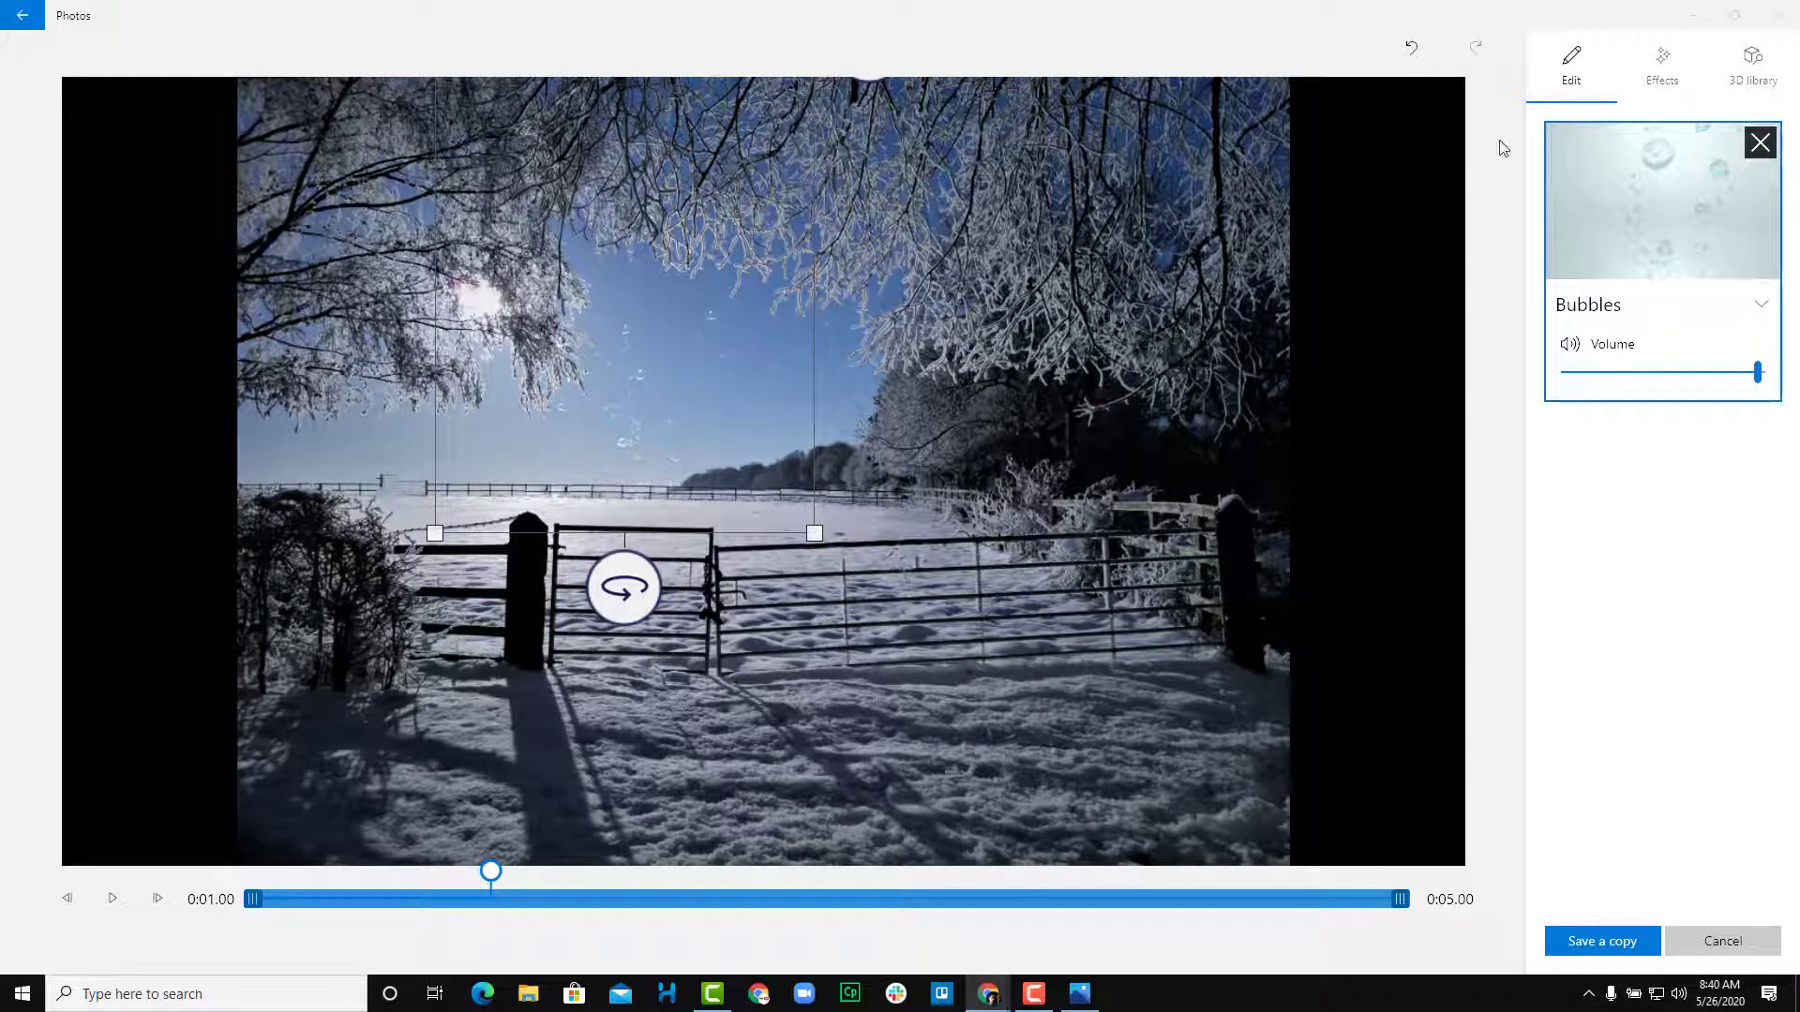
Step: Add the Balloons effect to the photo and raise its volume to 100
{"action": "left_click", "coordinate": [1661, 68]}
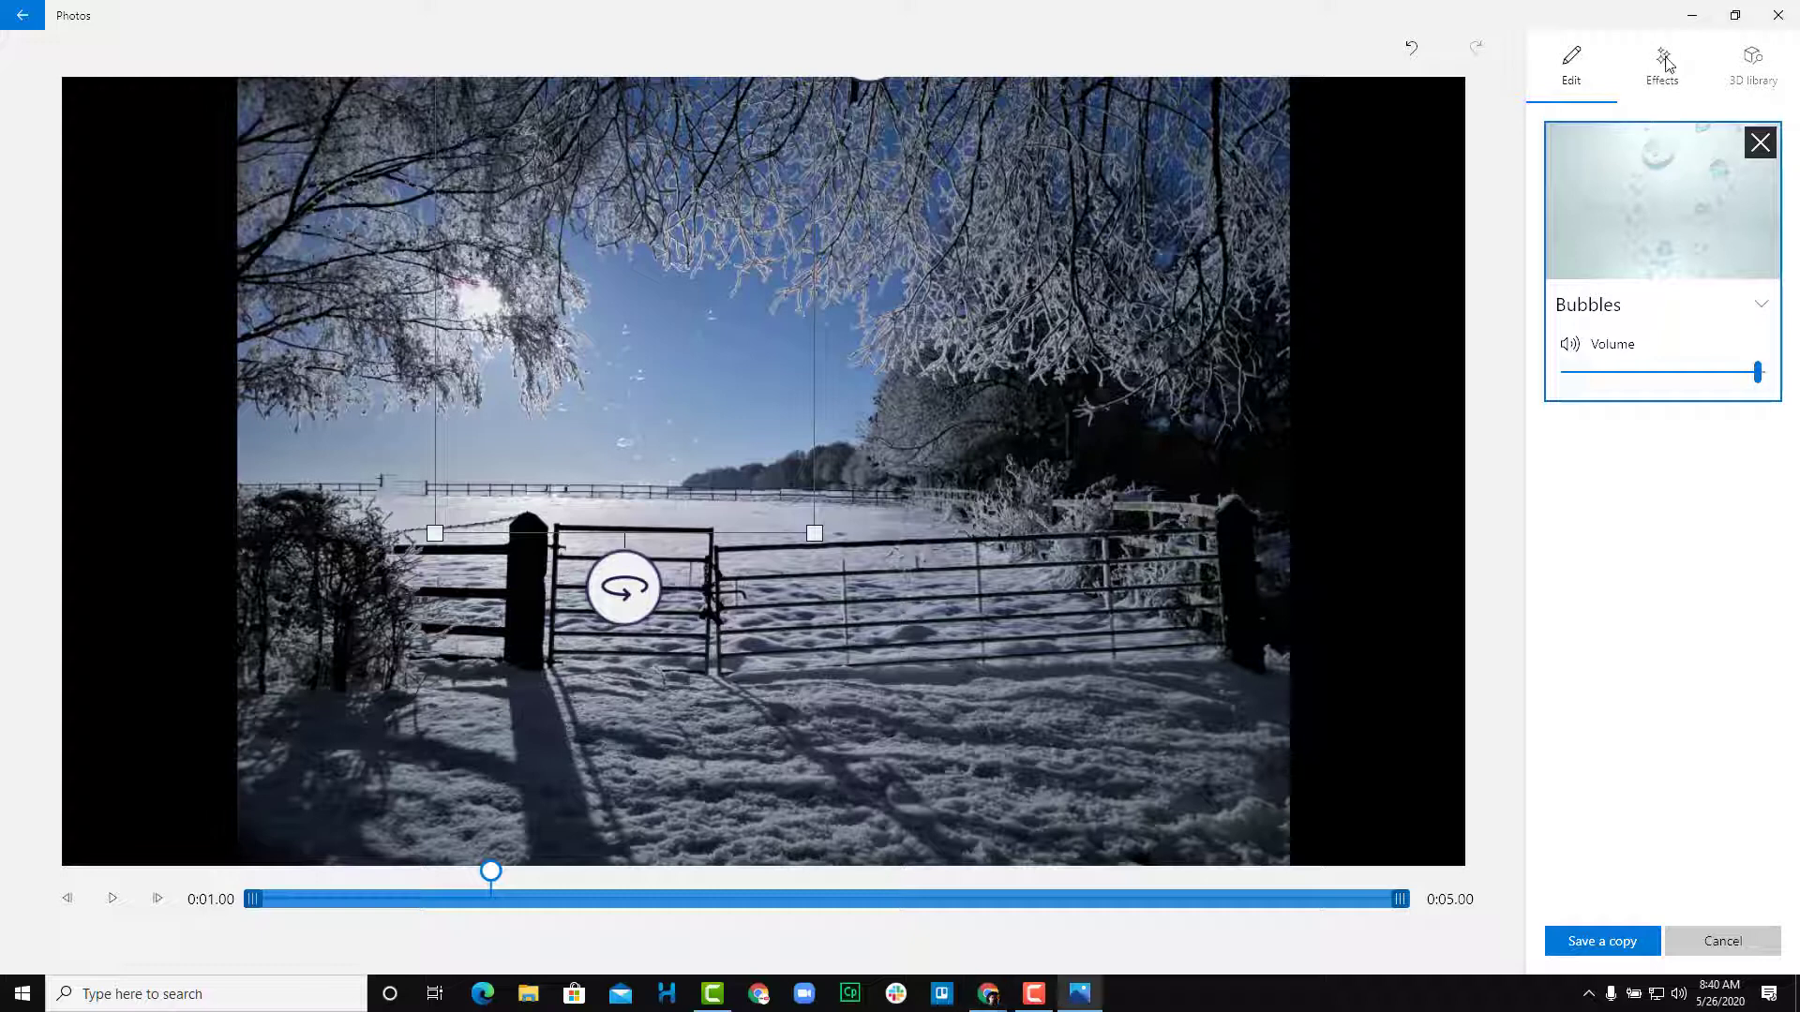
{"action": "left_click", "coordinate": [1710, 270]}
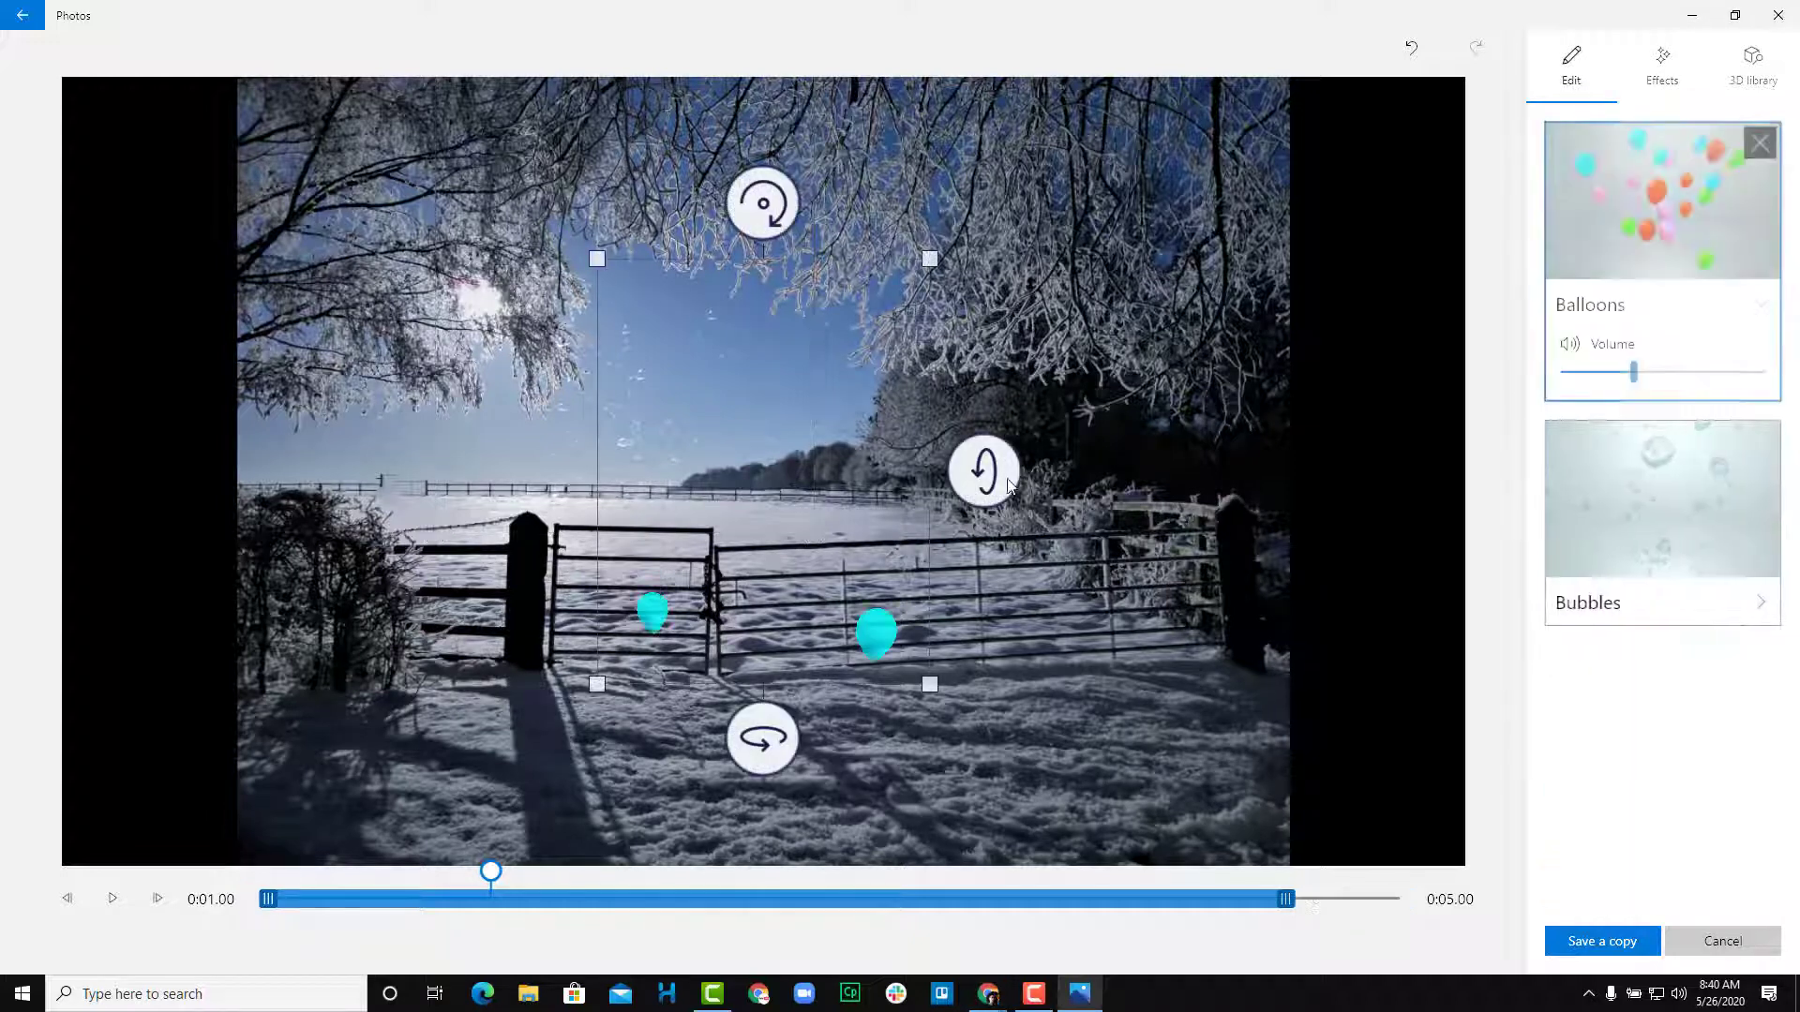
{"action": "left_click_drag", "start_coordinate": [1634, 372], "coordinate": [1762, 372]}
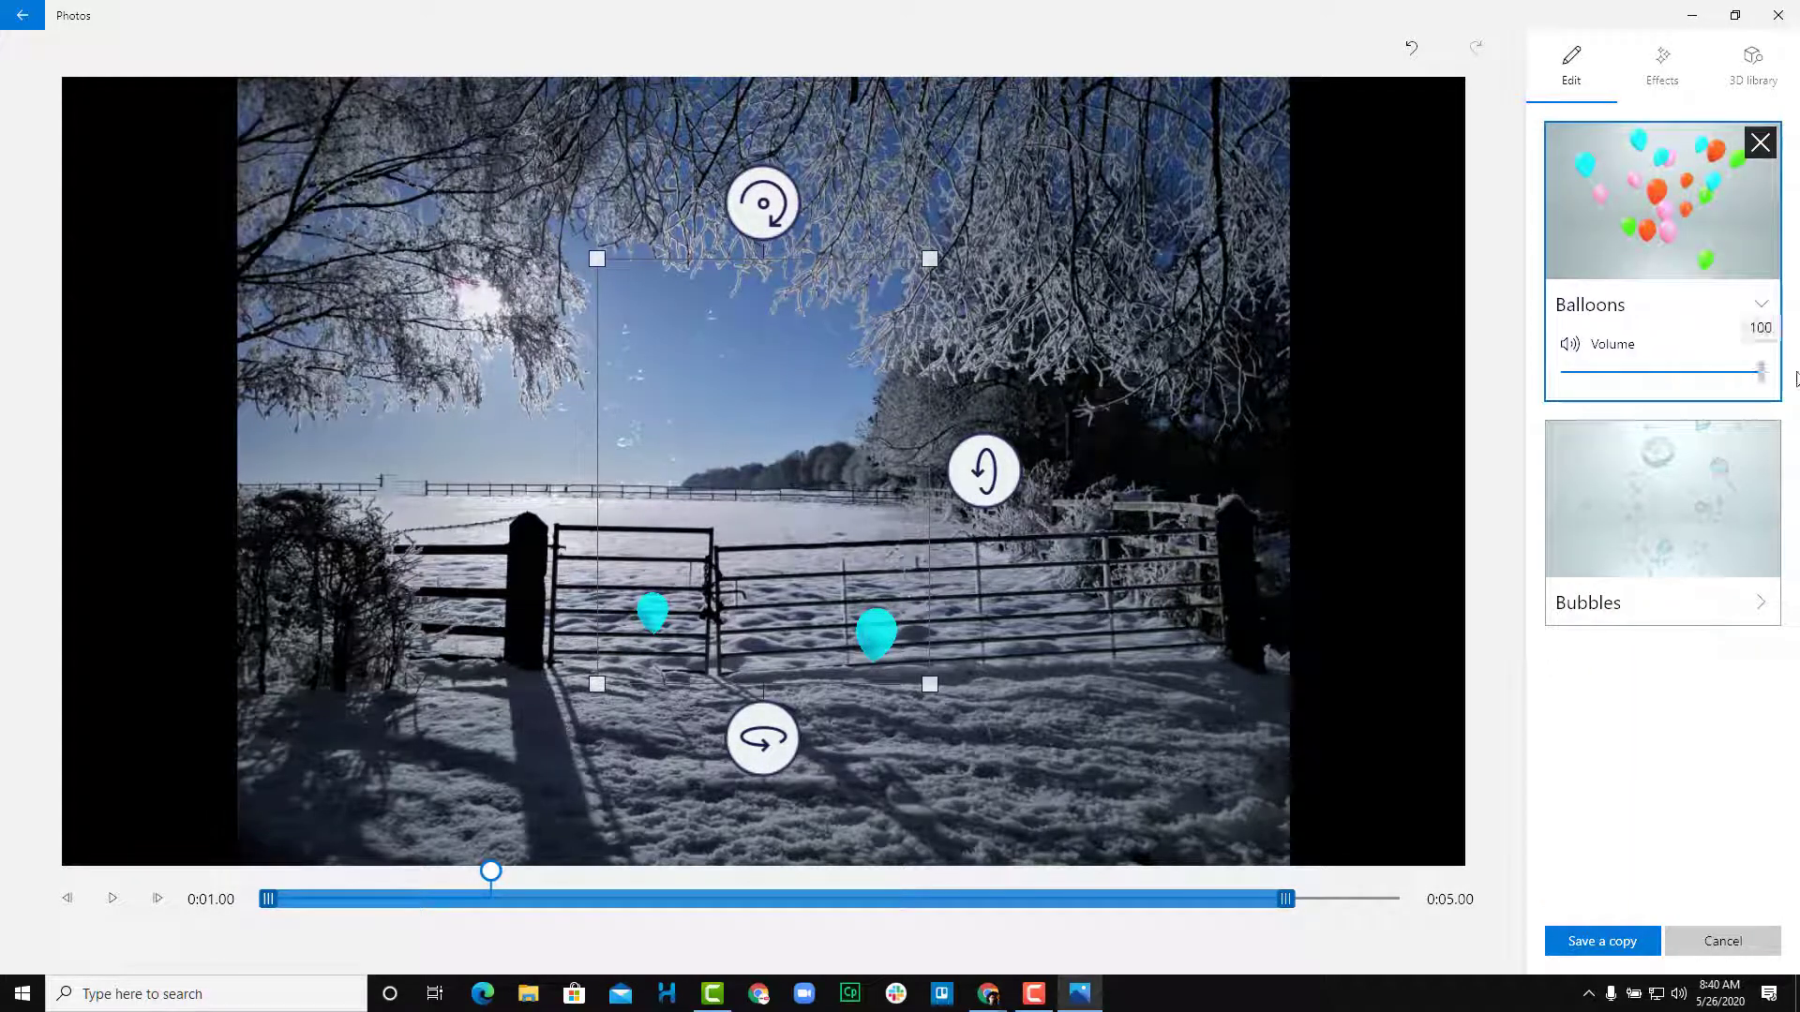
Step: Turn the Balloons effect about its vertical axis and place it over the sky, to the right of the bubbles
{"action": "left_click_drag", "start_coordinate": [899, 560], "coordinate": [1032, 527]}
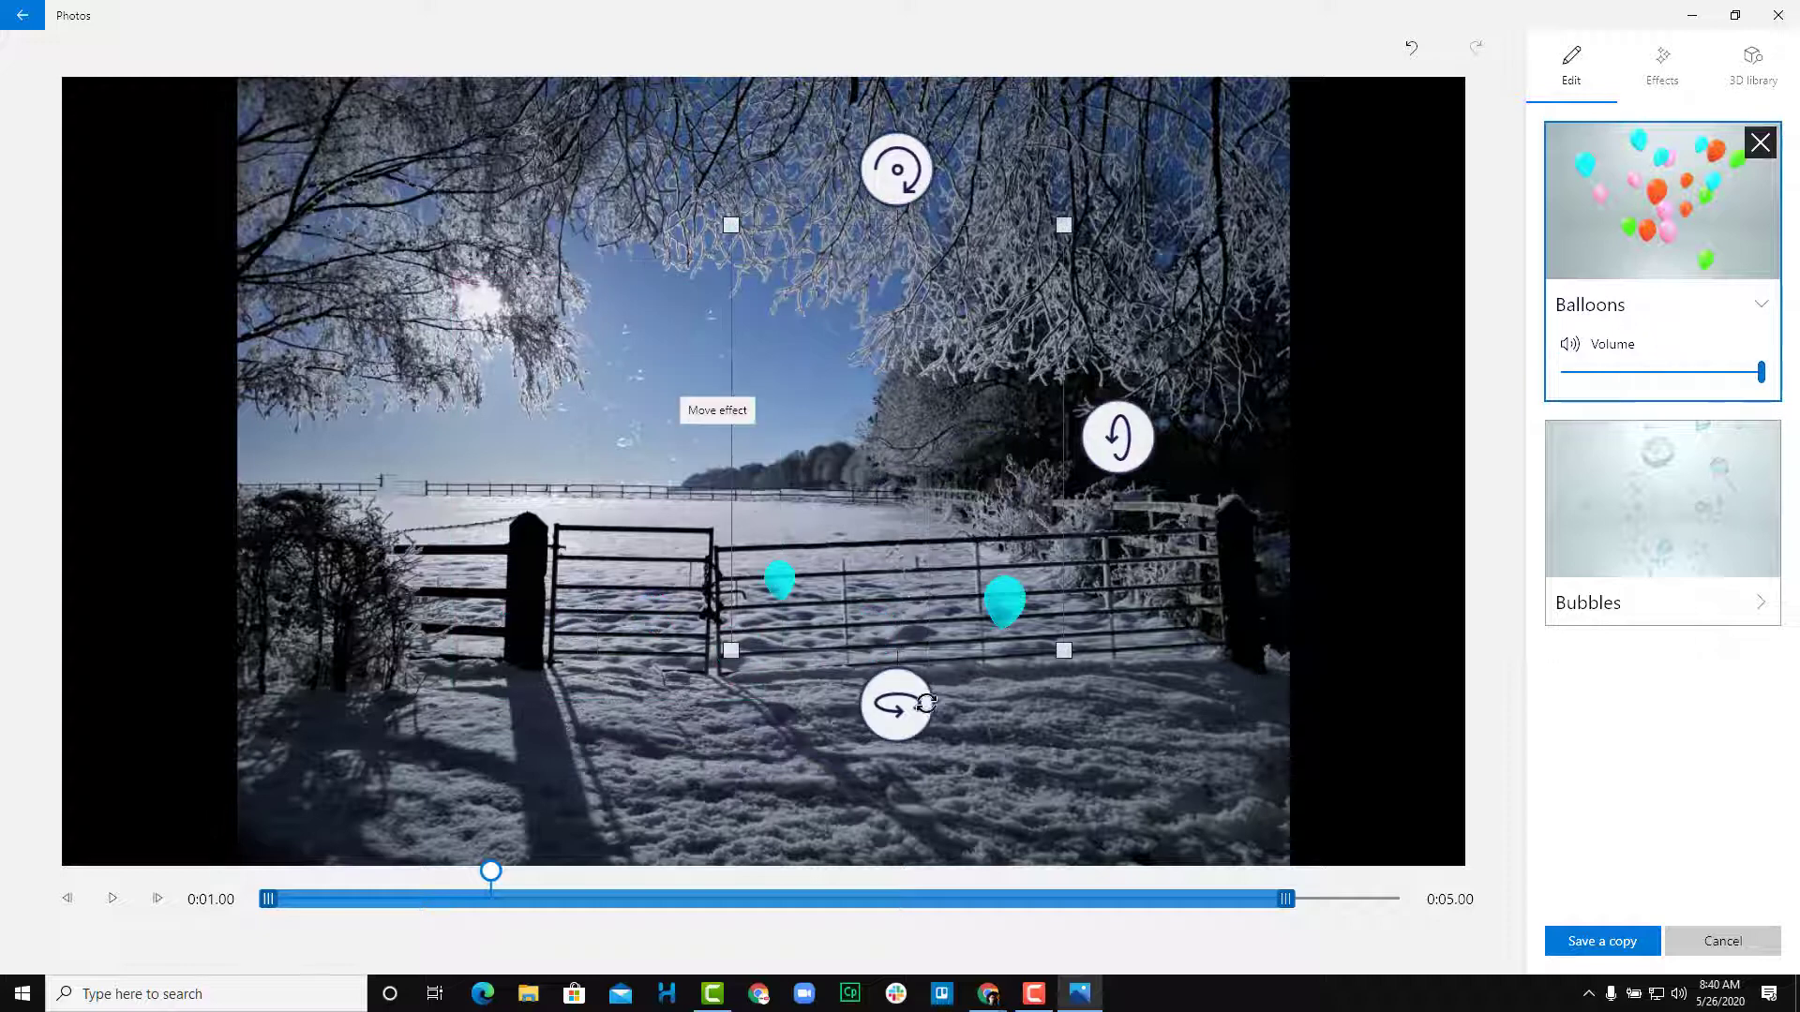
{"action": "left_click_drag", "start_coordinate": [886, 701], "coordinate": [1015, 699]}
{"action": "left_click_drag", "start_coordinate": [890, 603], "coordinate": [840, 313]}
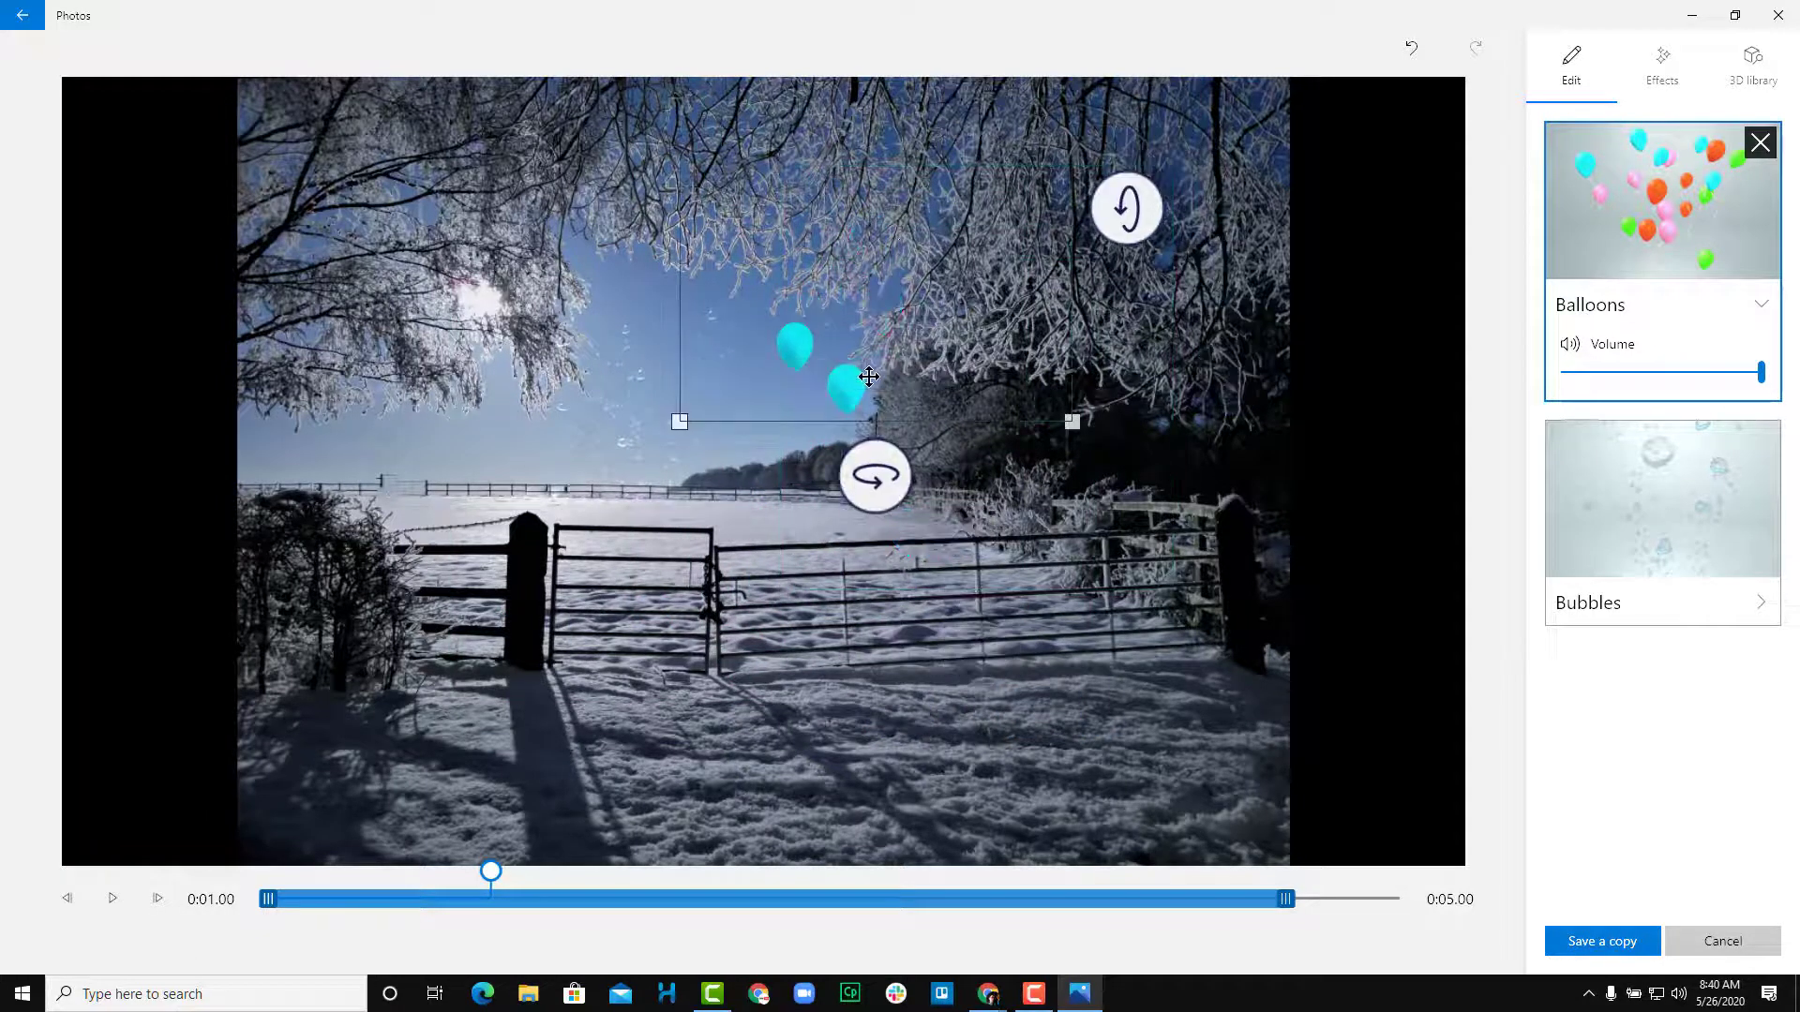
Step: Open the 3D library, preview the bubbles and balloons in playback, and move the playhead to 0:03.70
{"action": "left_click", "coordinate": [1684, 68]}
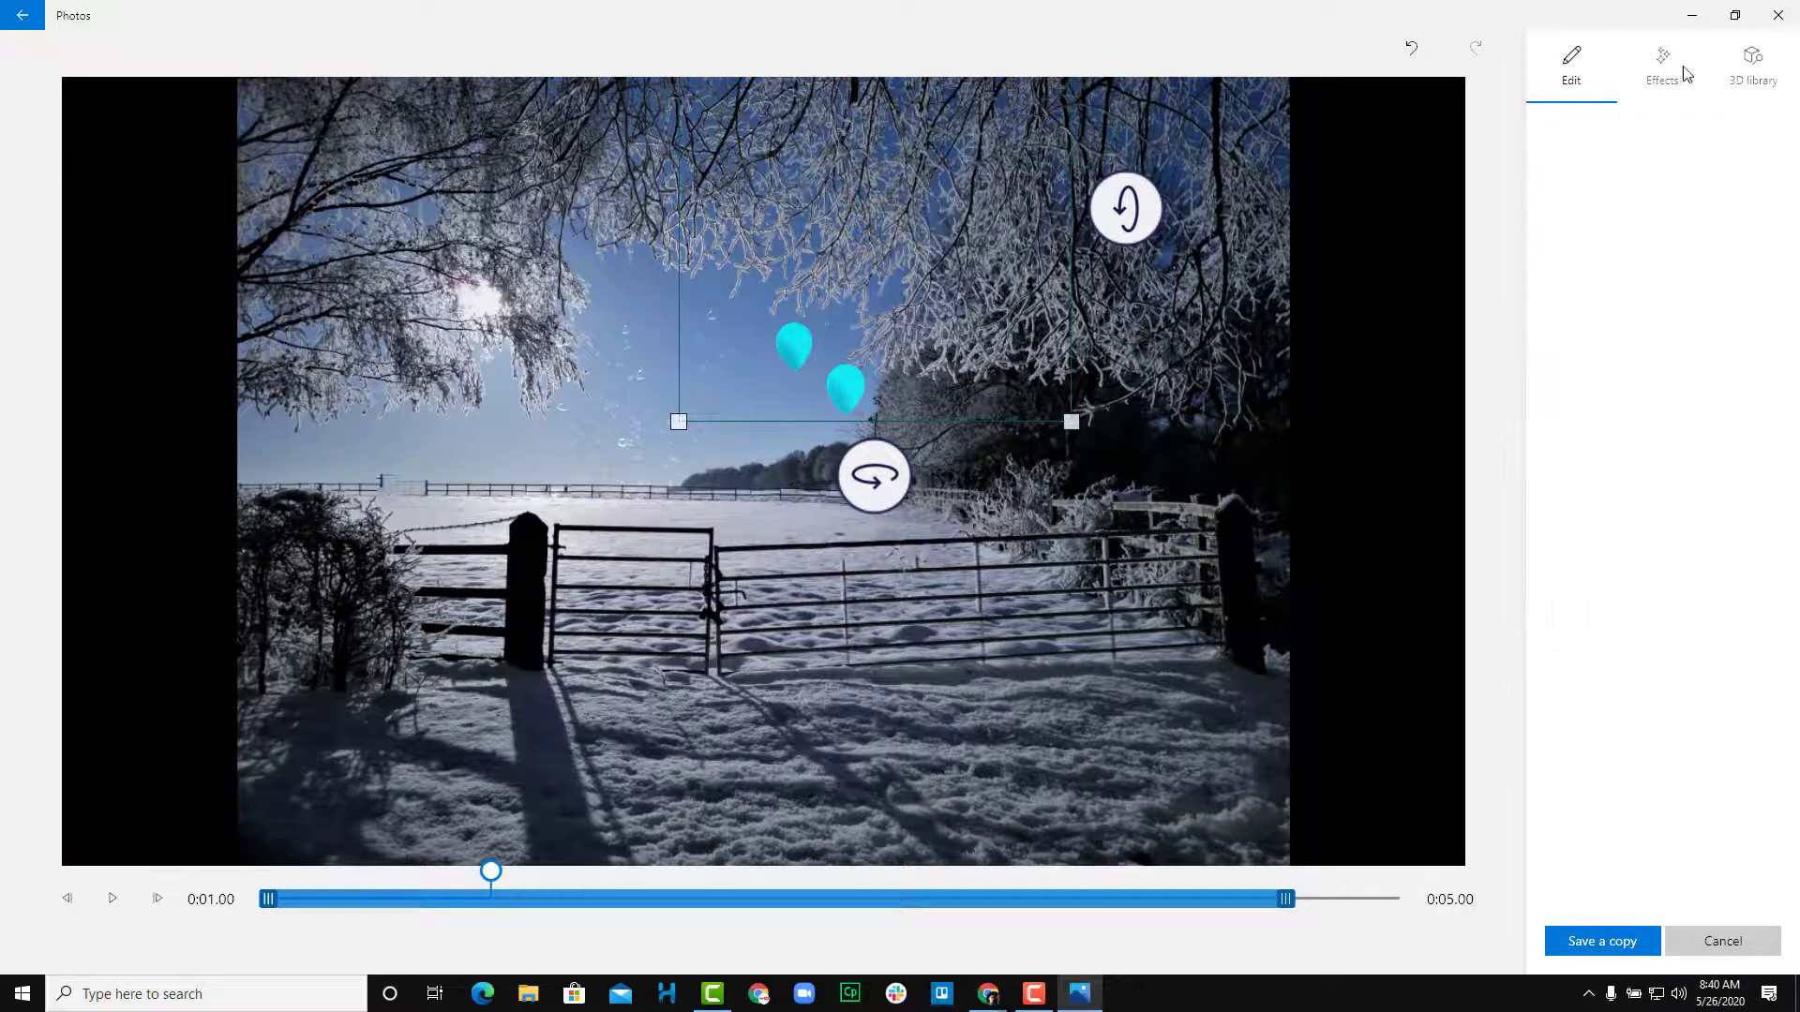
{"action": "left_click", "coordinate": [1744, 67]}
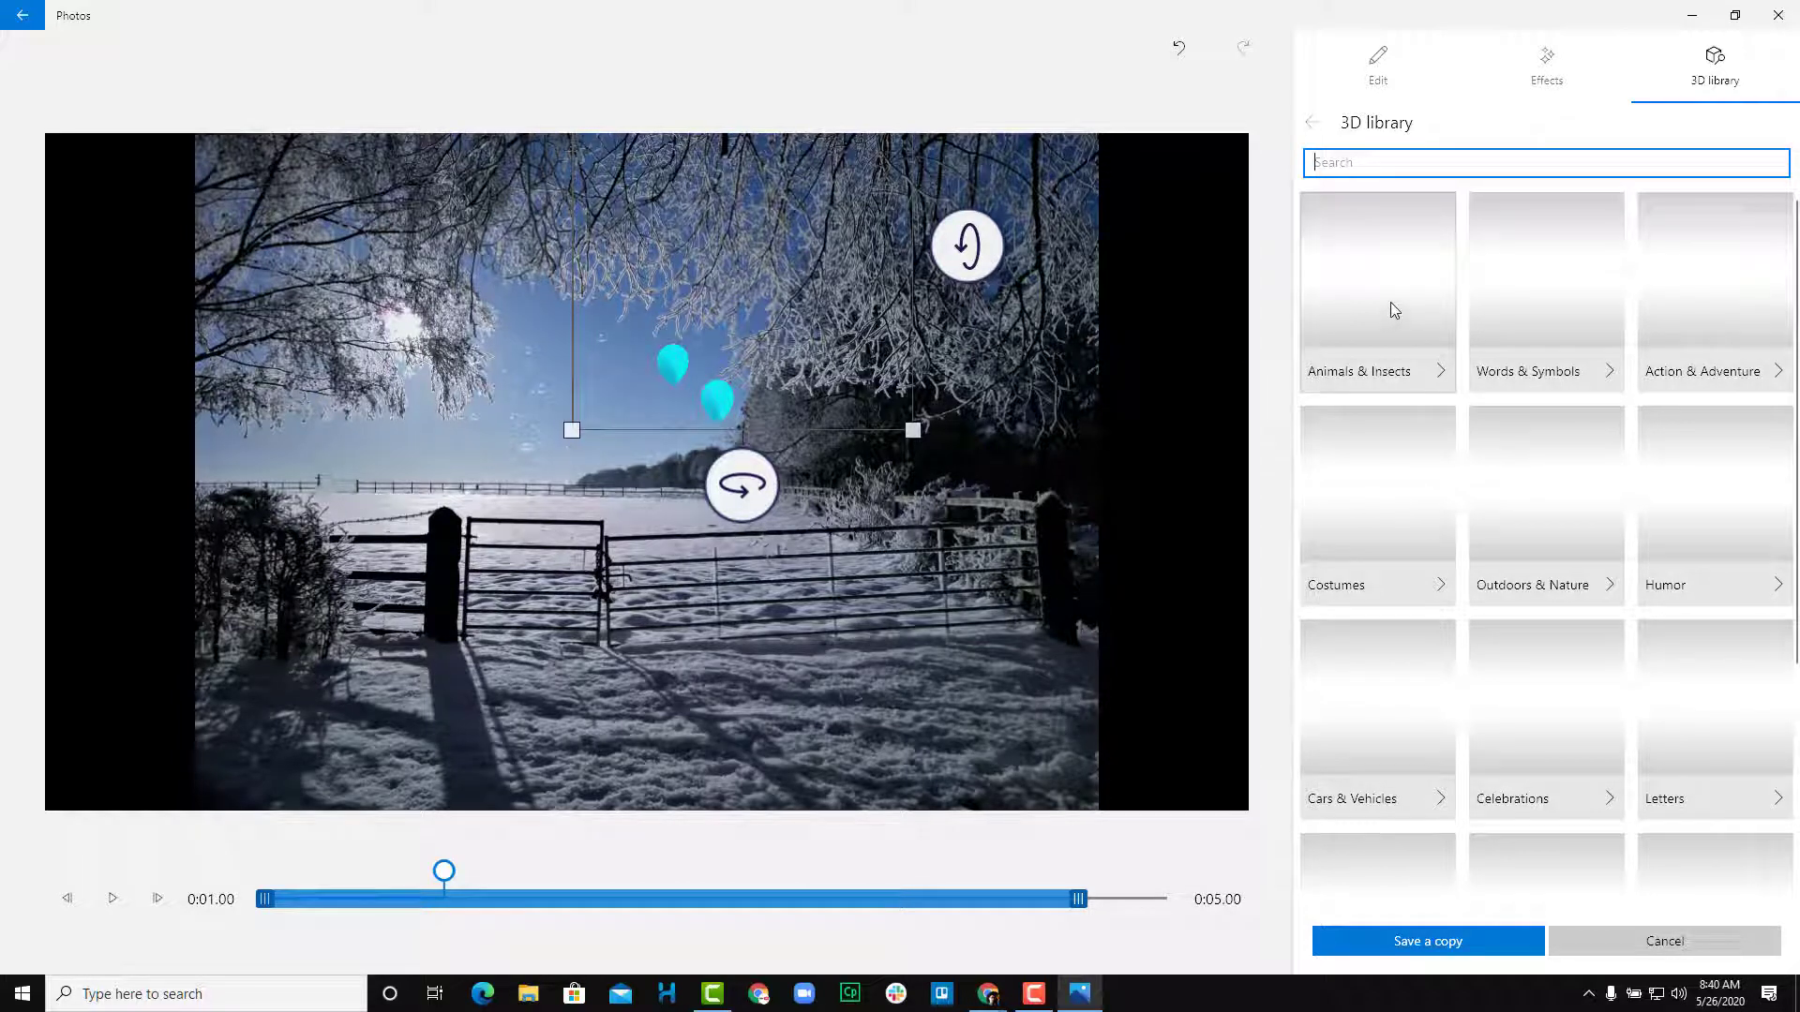
{"action": "left_click", "coordinate": [112, 899]}
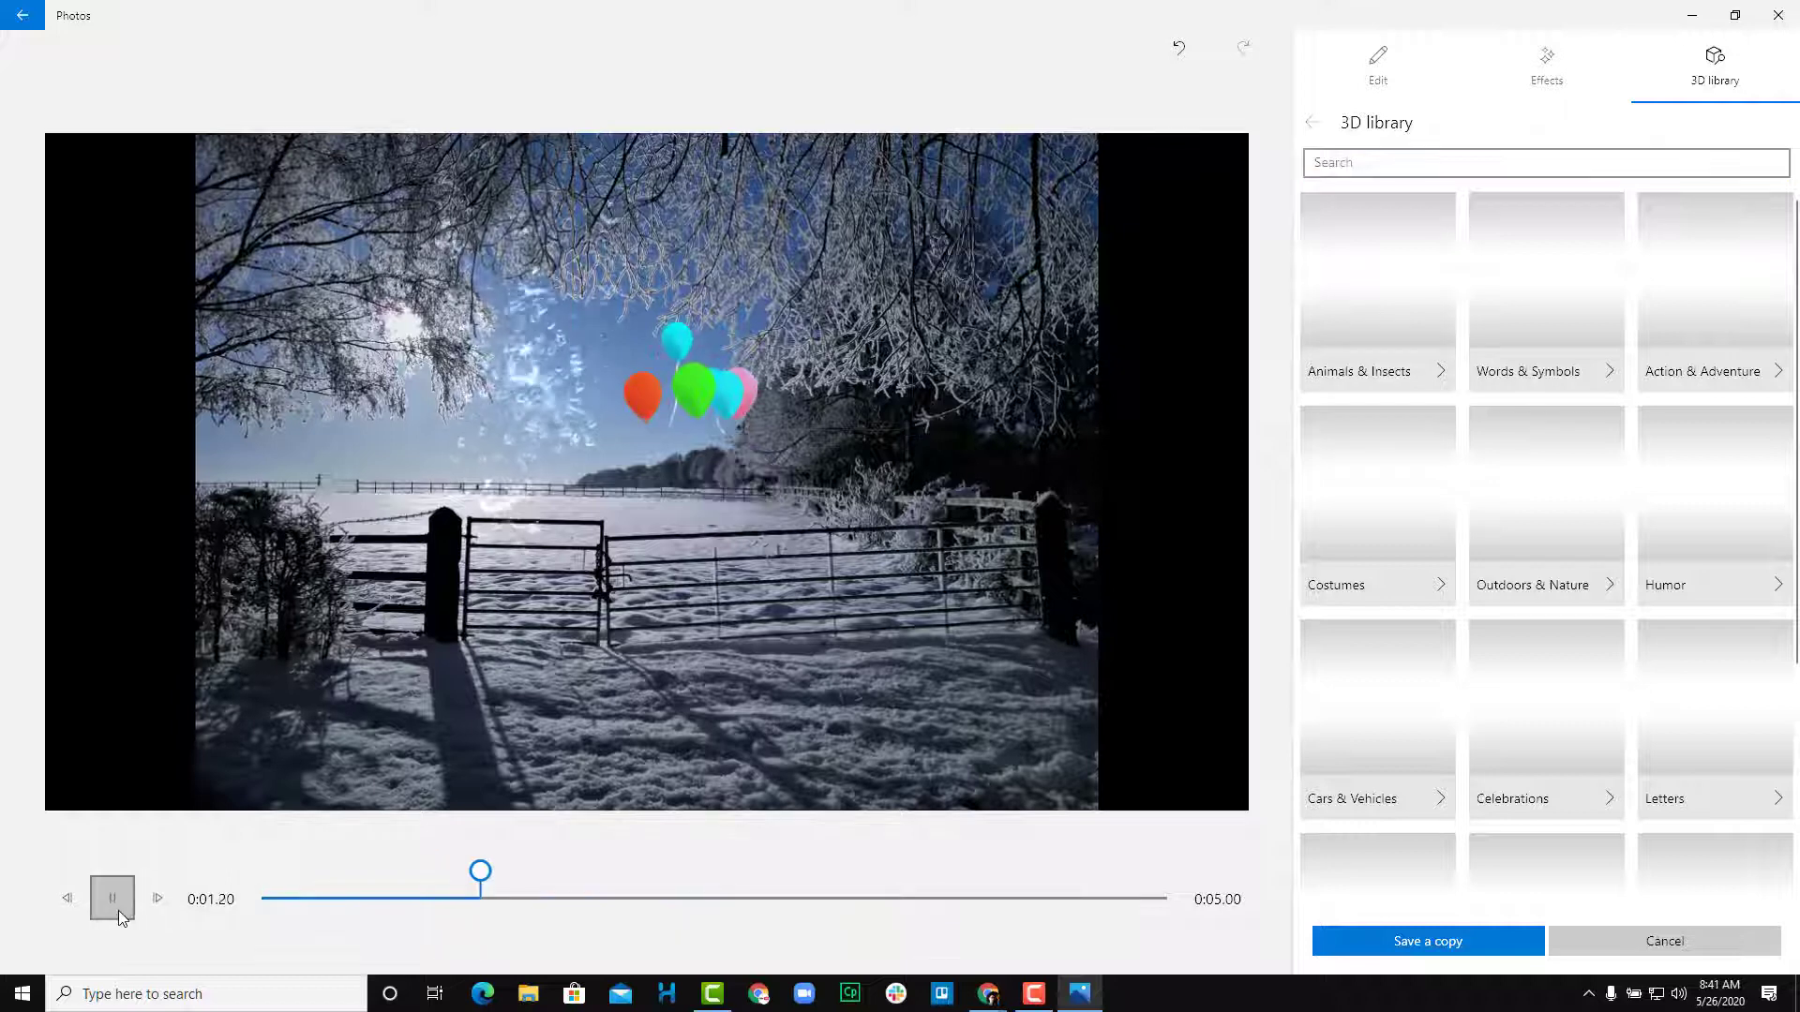
{"action": "left_click", "coordinate": [119, 908]}
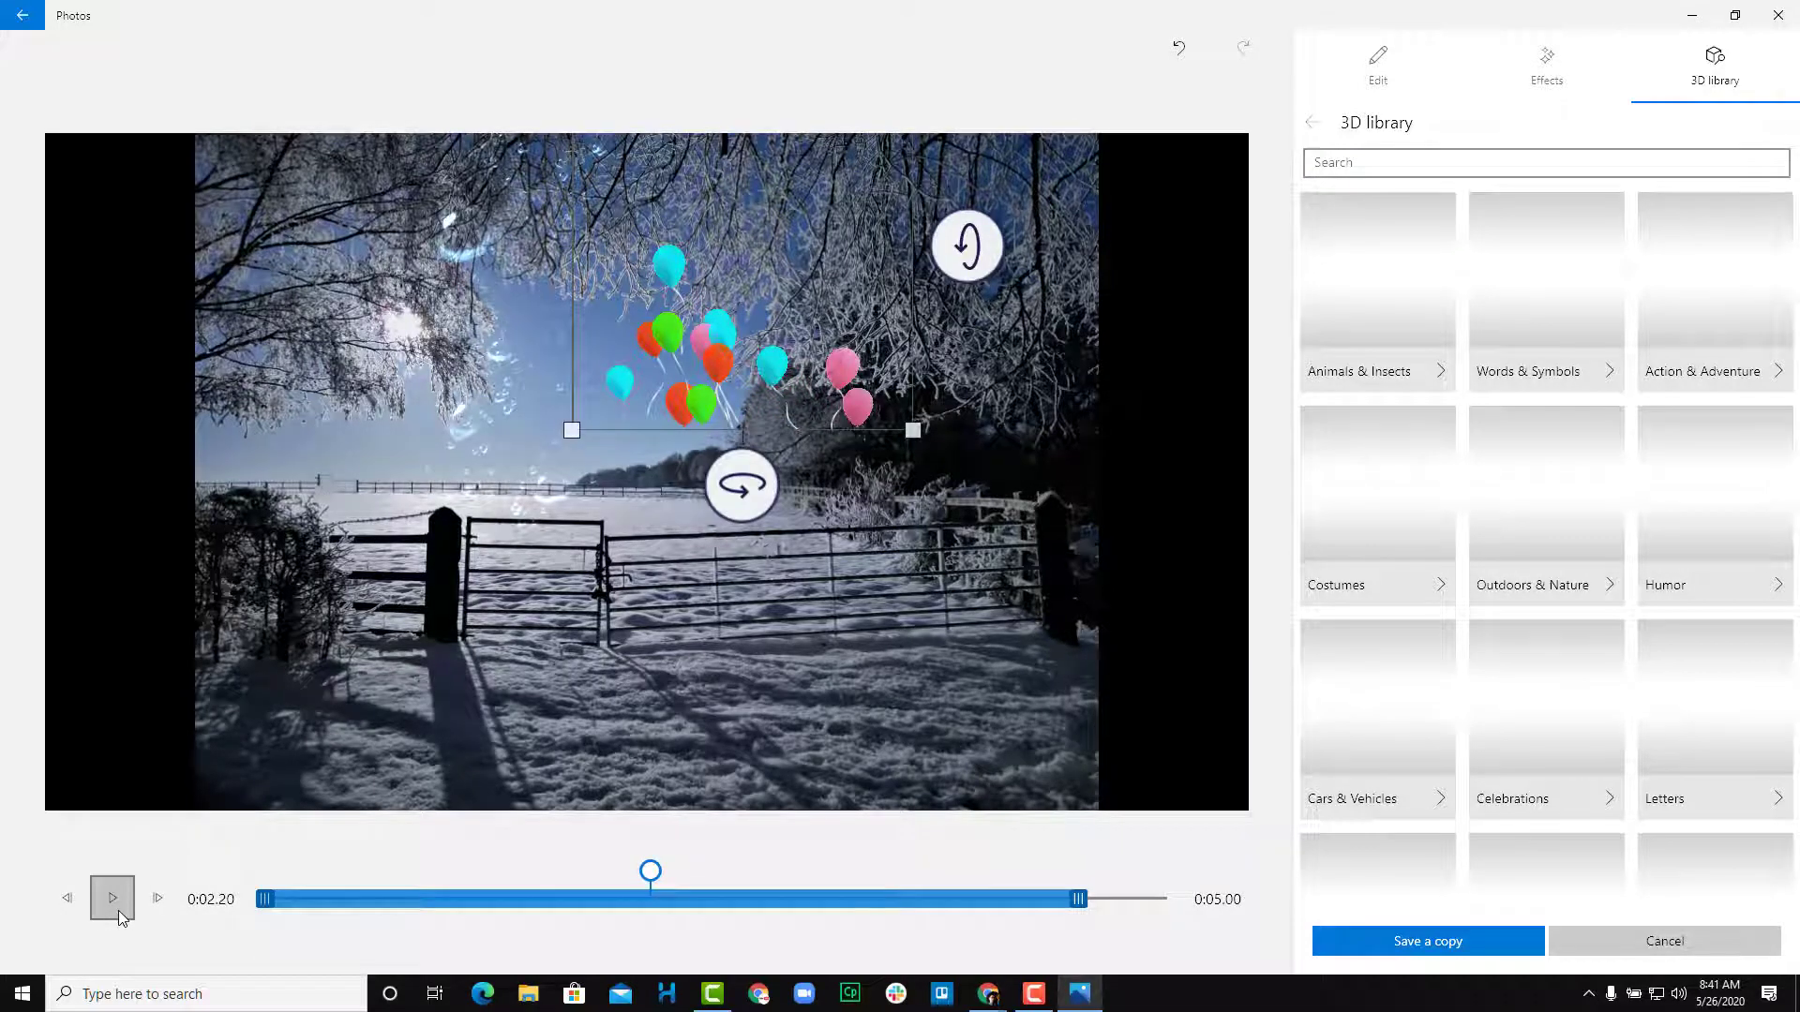
{"action": "left_click_drag", "start_coordinate": [650, 872], "coordinate": [934, 883]}
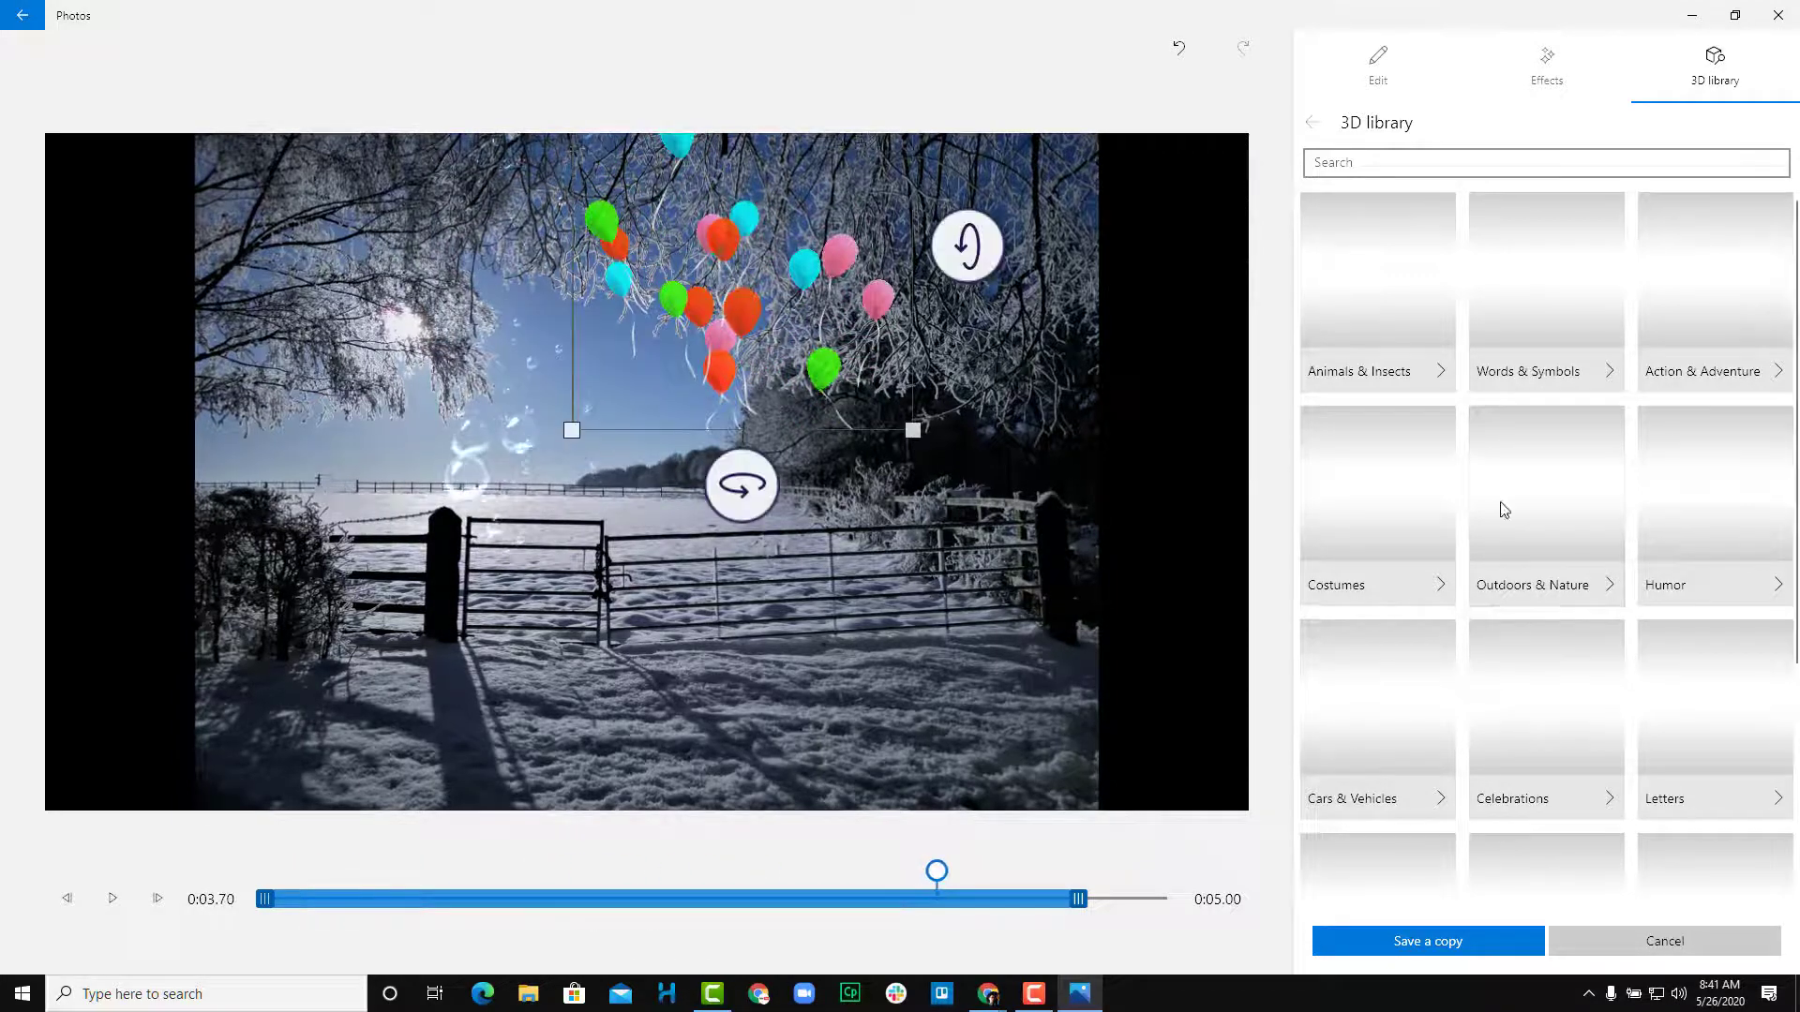
Step: Add the Tropical Leaf 4 model from Animals & Insects, place it in the photo's lower-left corner and turn it about its vertical axis
{"action": "left_click", "coordinate": [1429, 362]}
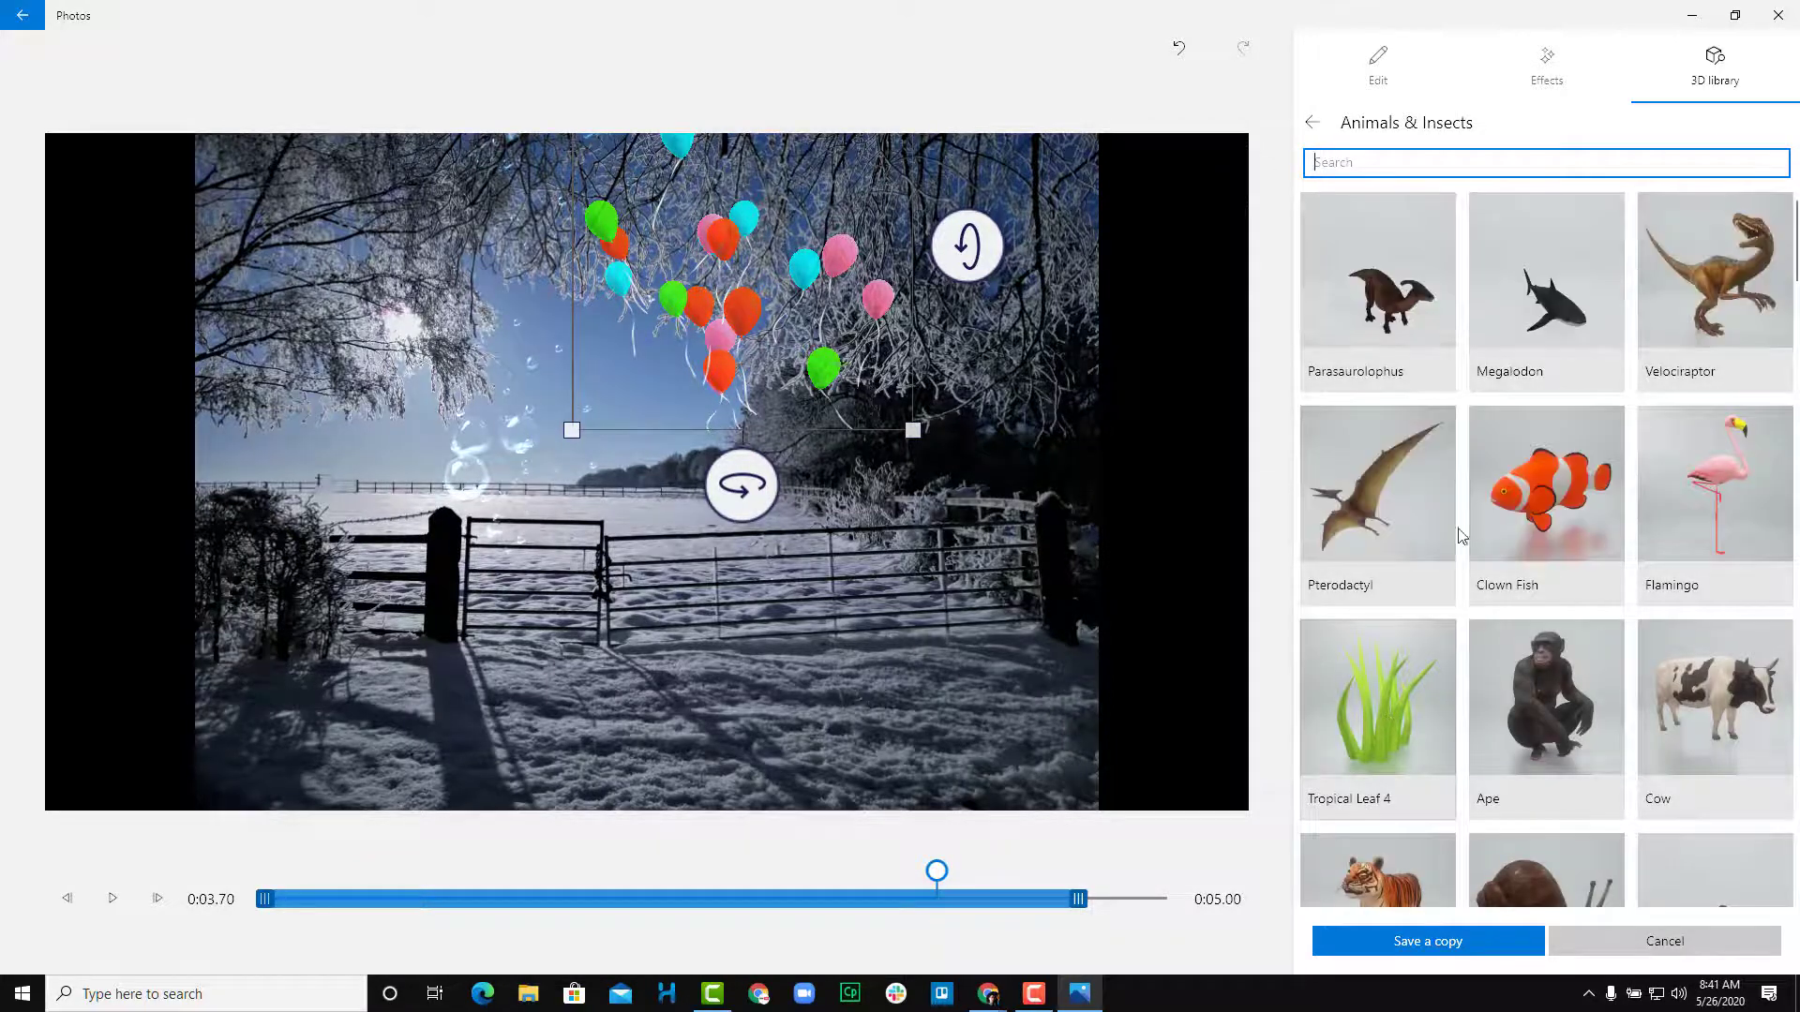
{"action": "left_click", "coordinate": [1338, 716]}
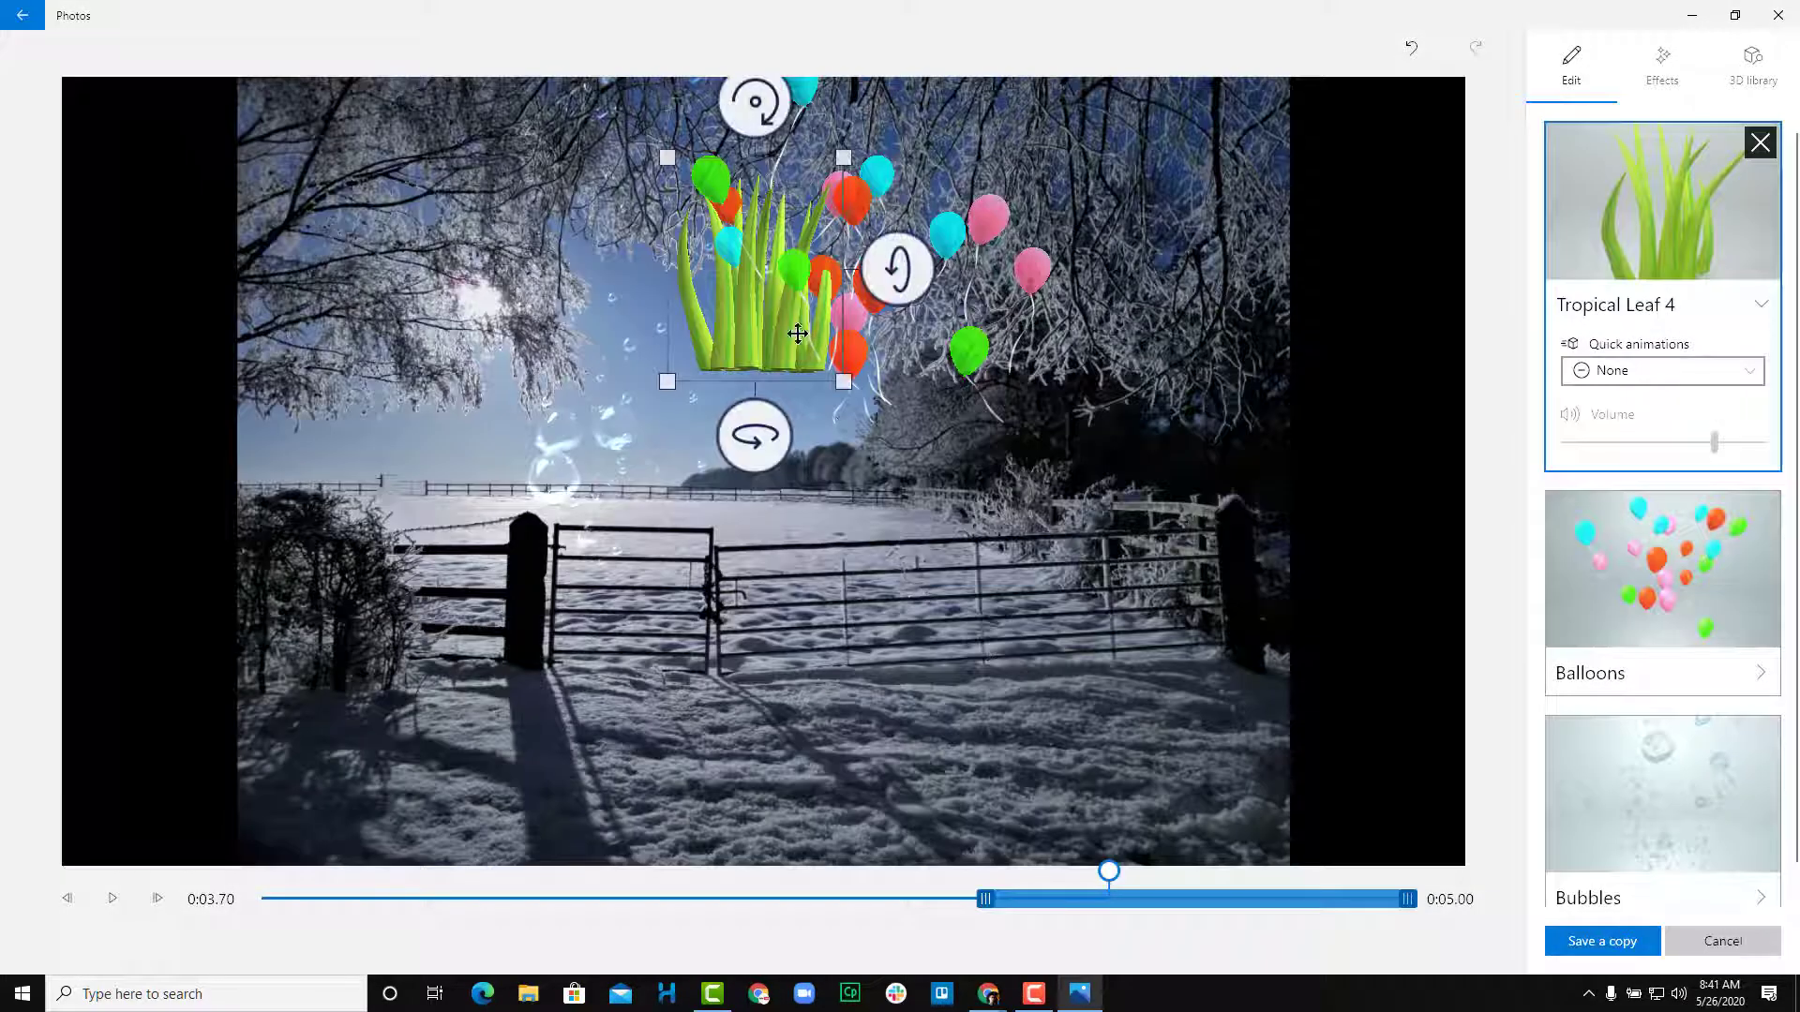
{"action": "left_click_drag", "start_coordinate": [797, 334], "coordinate": [352, 772]}
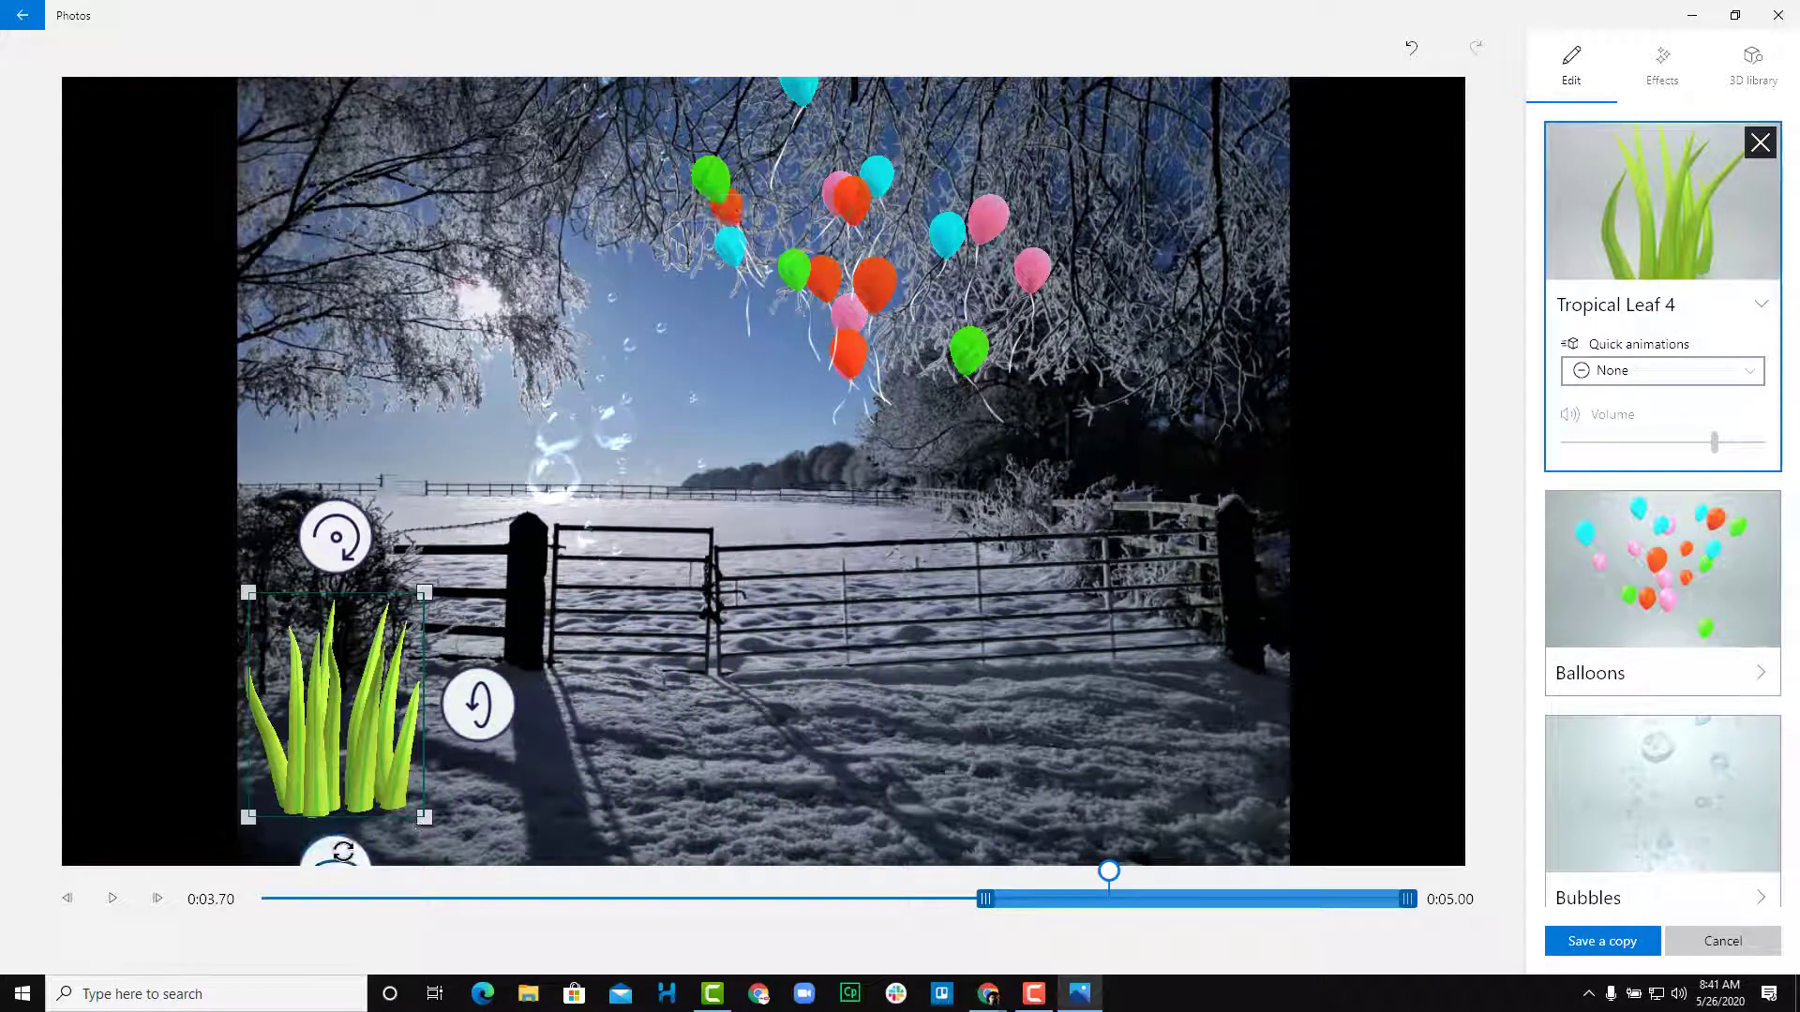
{"action": "left_click_drag", "start_coordinate": [336, 855], "coordinate": [464, 850]}
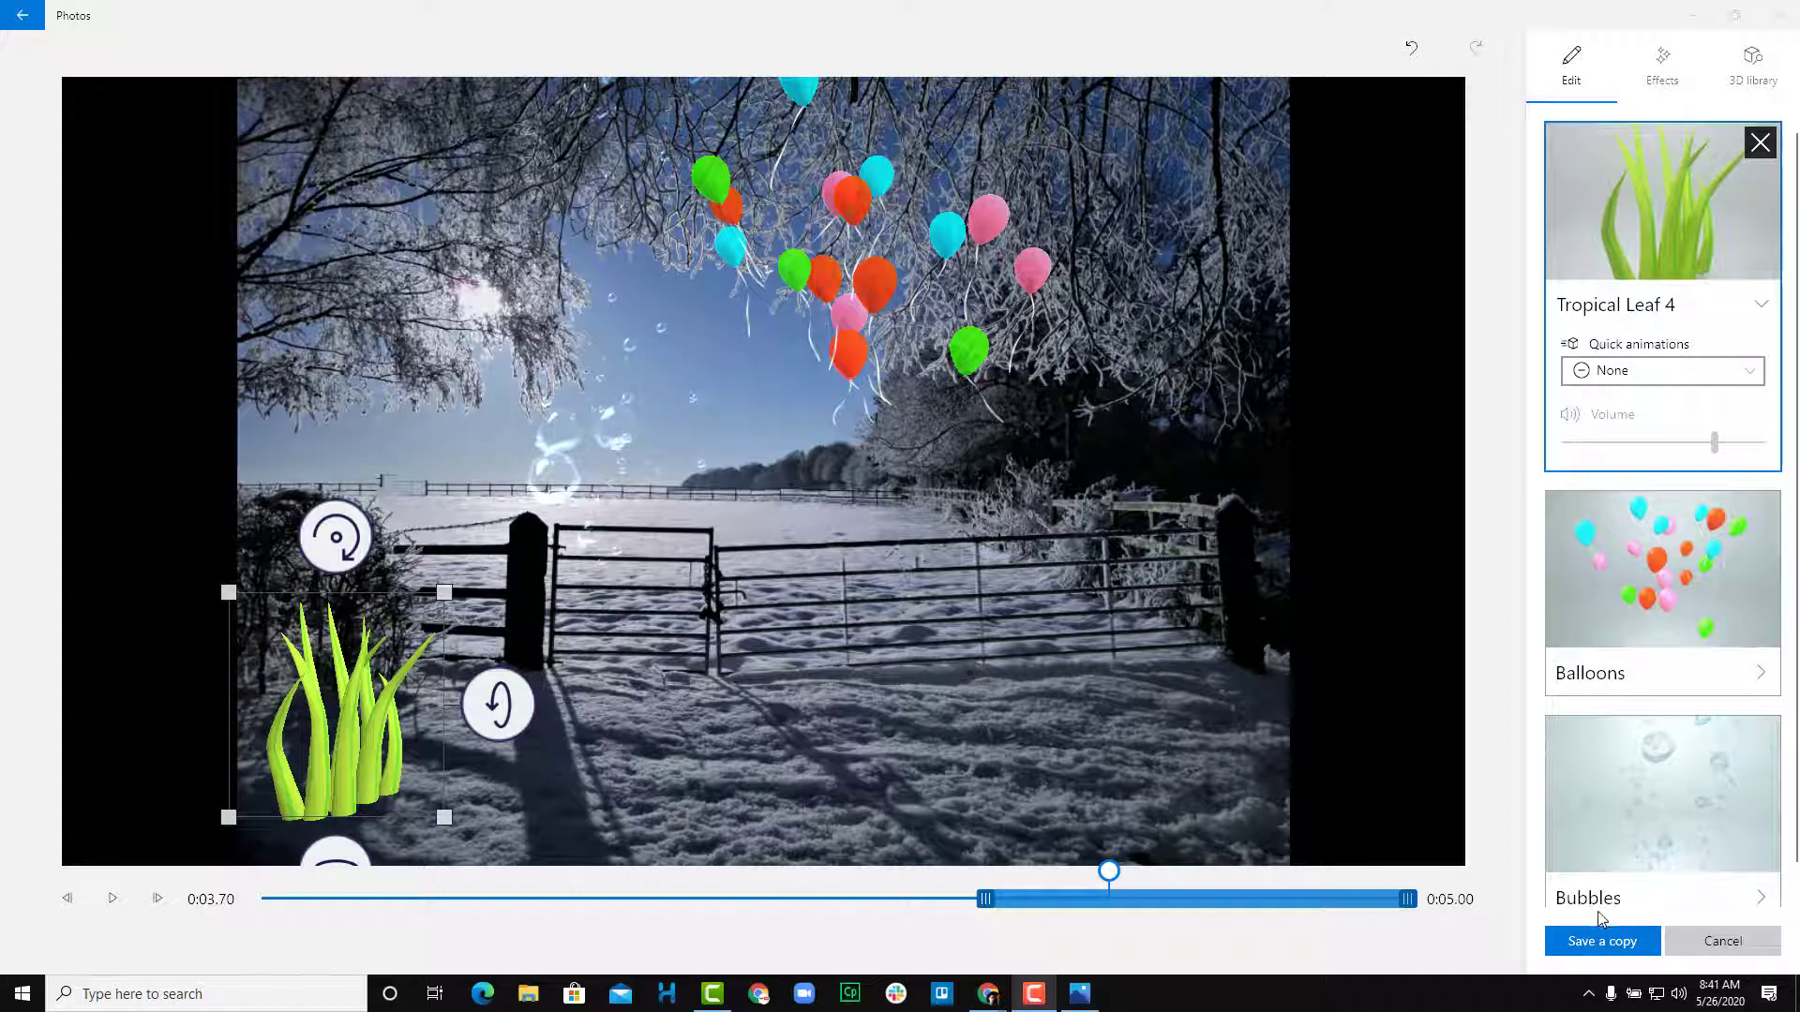
Step: Examine the video export settings, including the additional options, and leave the 3D effects without exporting
{"action": "left_click", "coordinate": [1598, 941]}
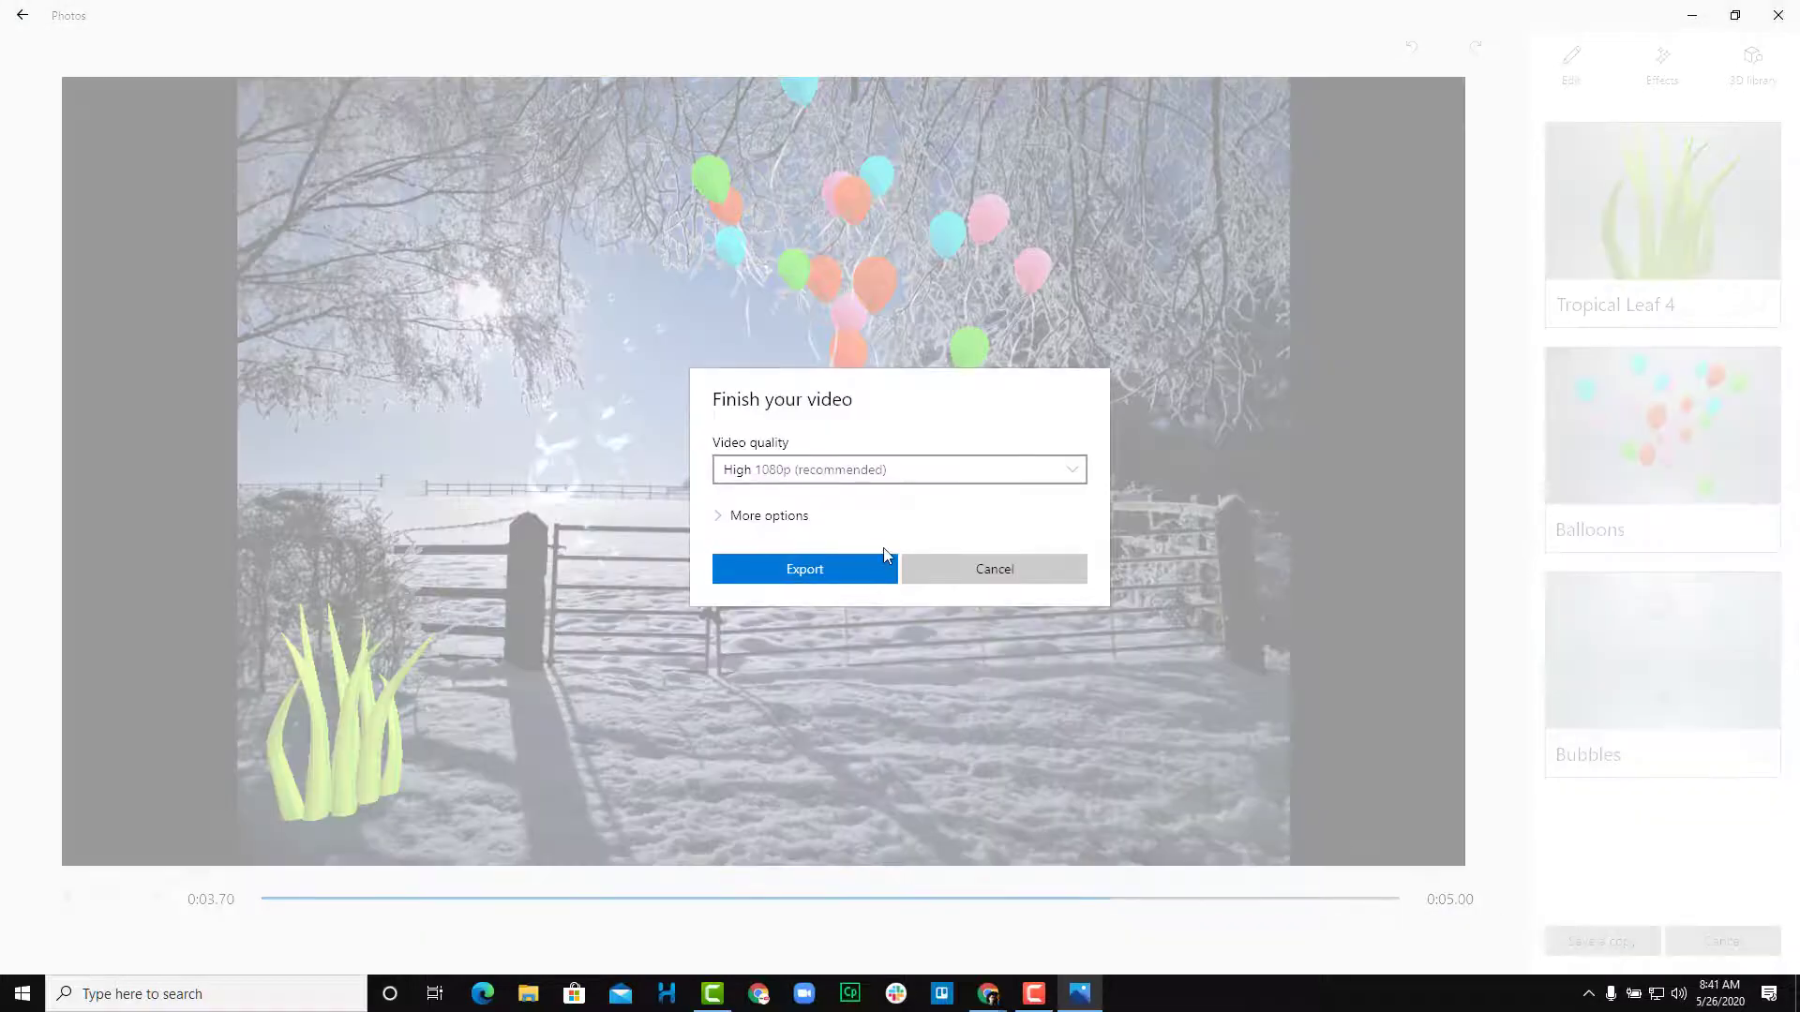
{"action": "left_click", "coordinate": [783, 518]}
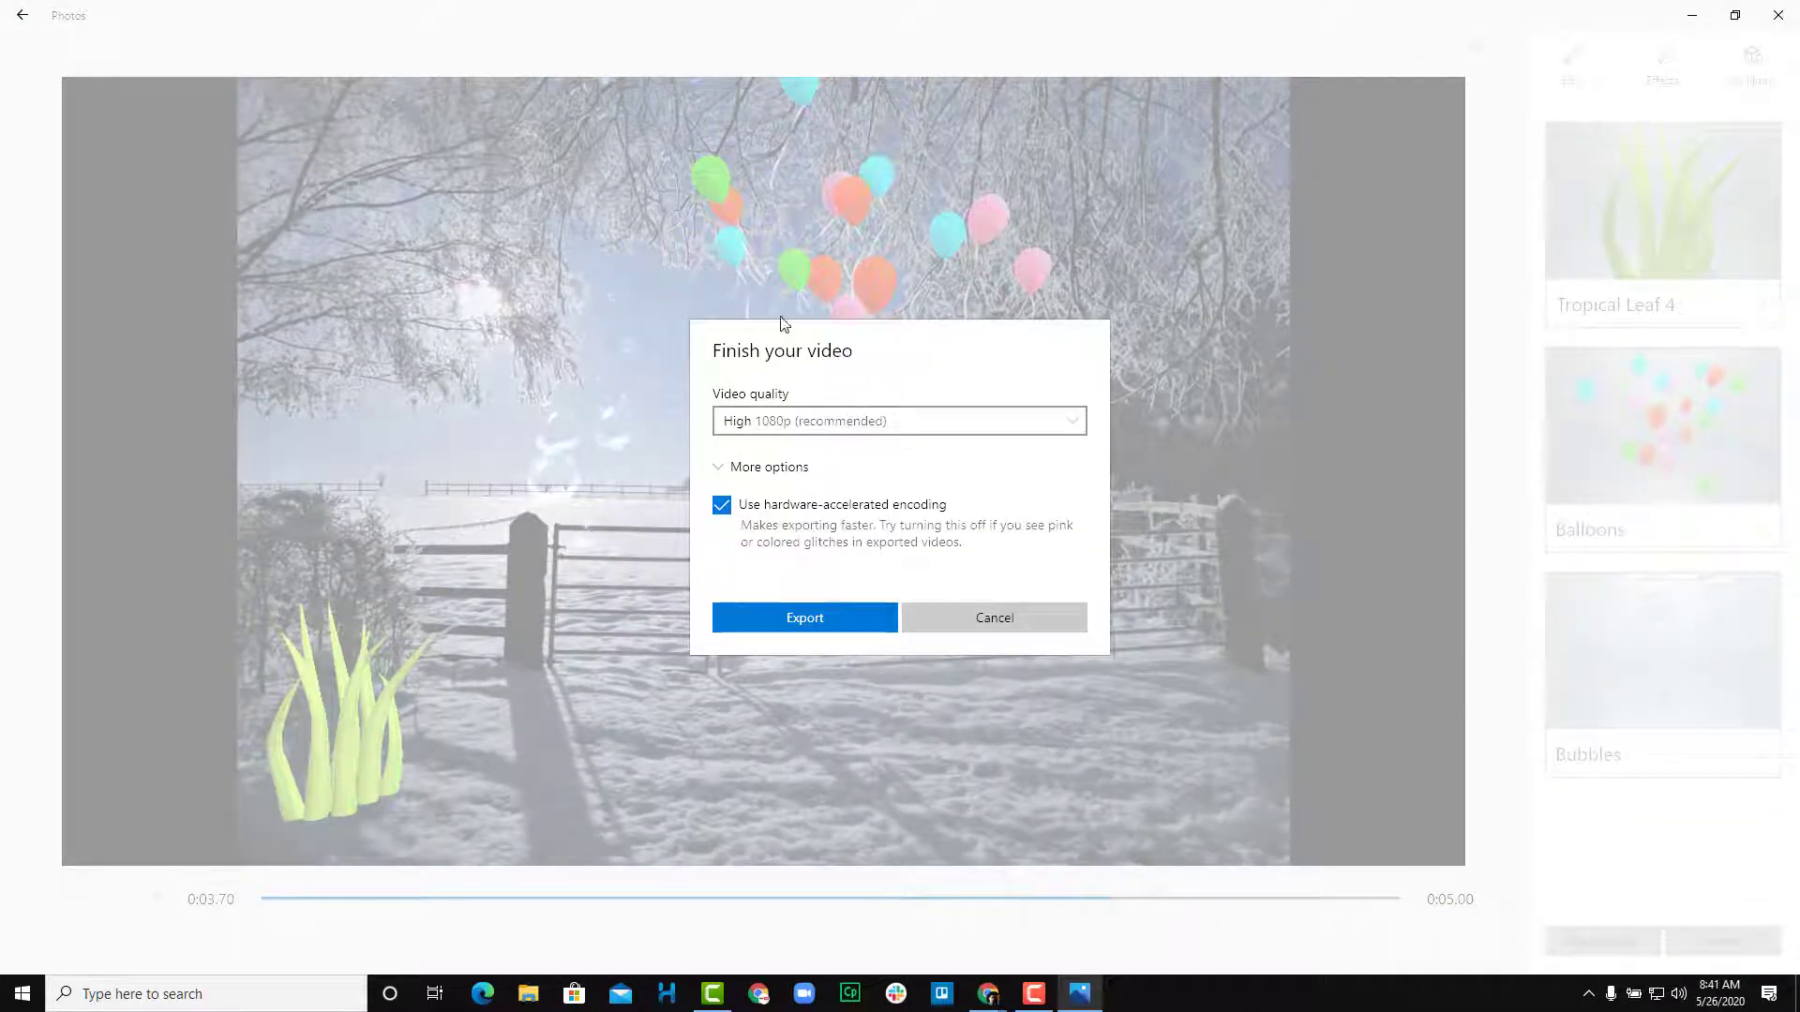
{"action": "left_click", "coordinate": [1030, 619]}
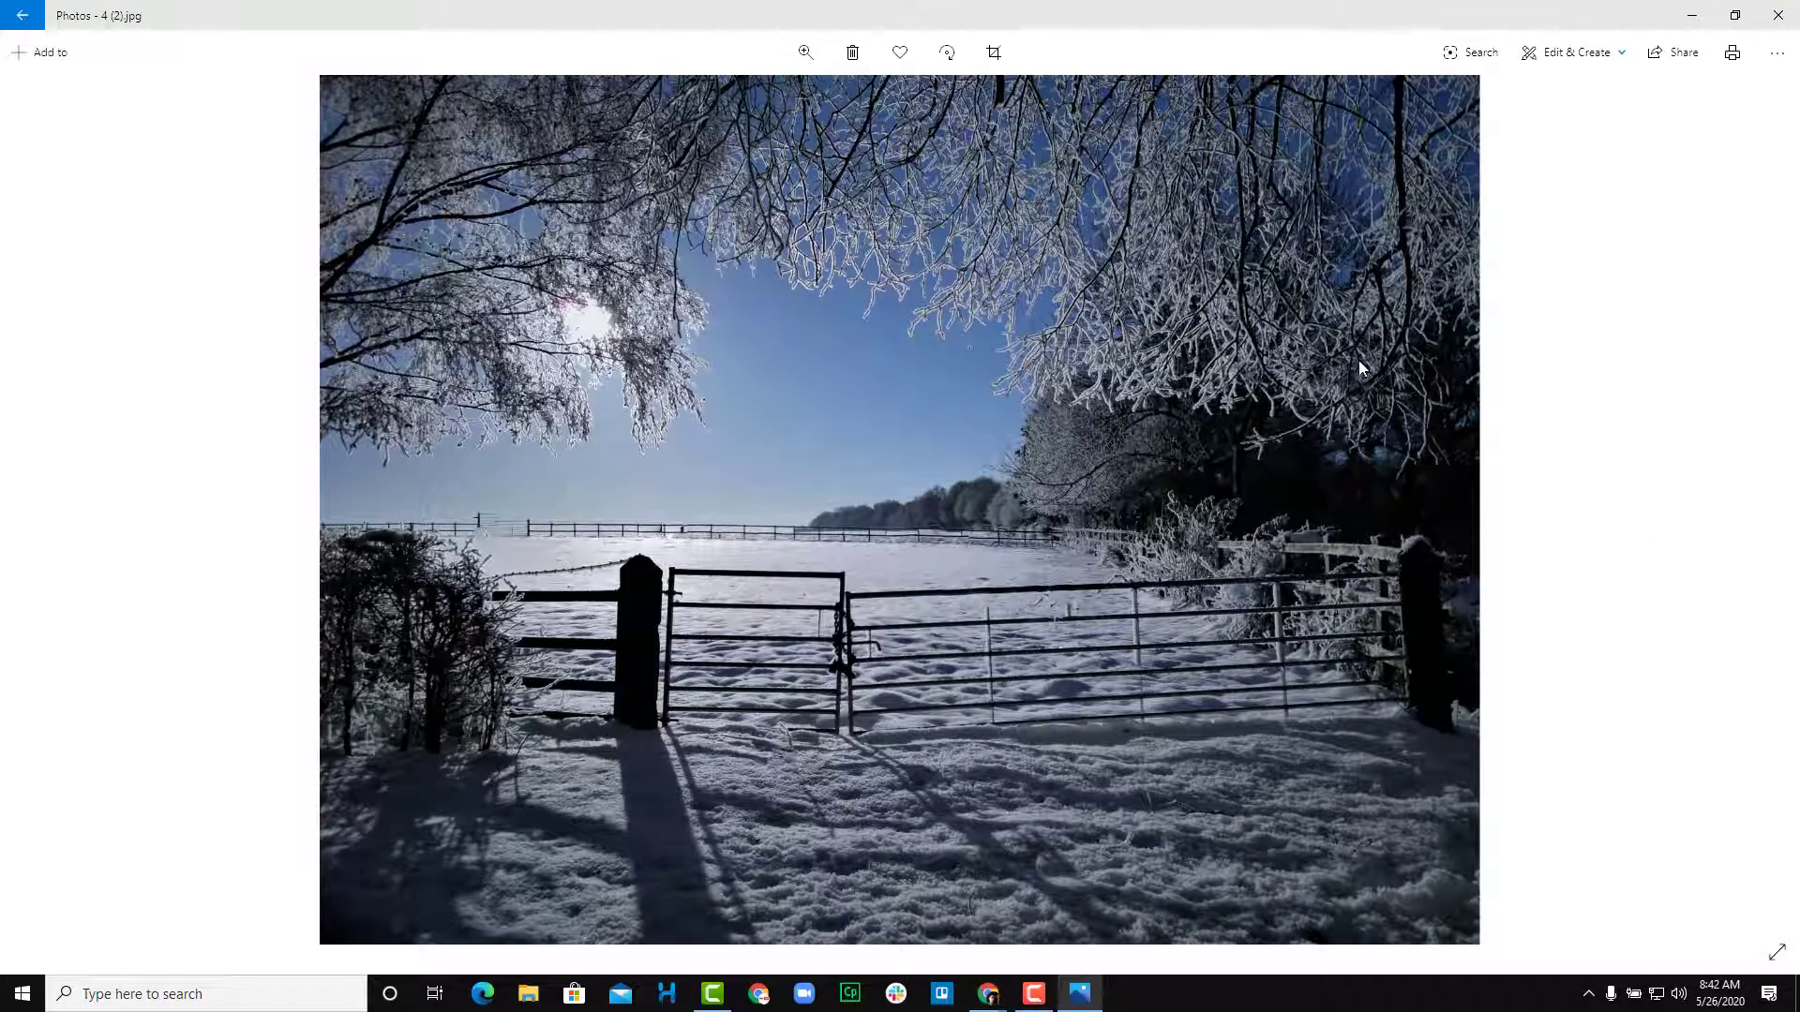
Step: Open the photo for animated text and add the text "Tutortube" in the Adventure style, starting at 0:03.23
{"action": "left_click", "coordinate": [1597, 56]}
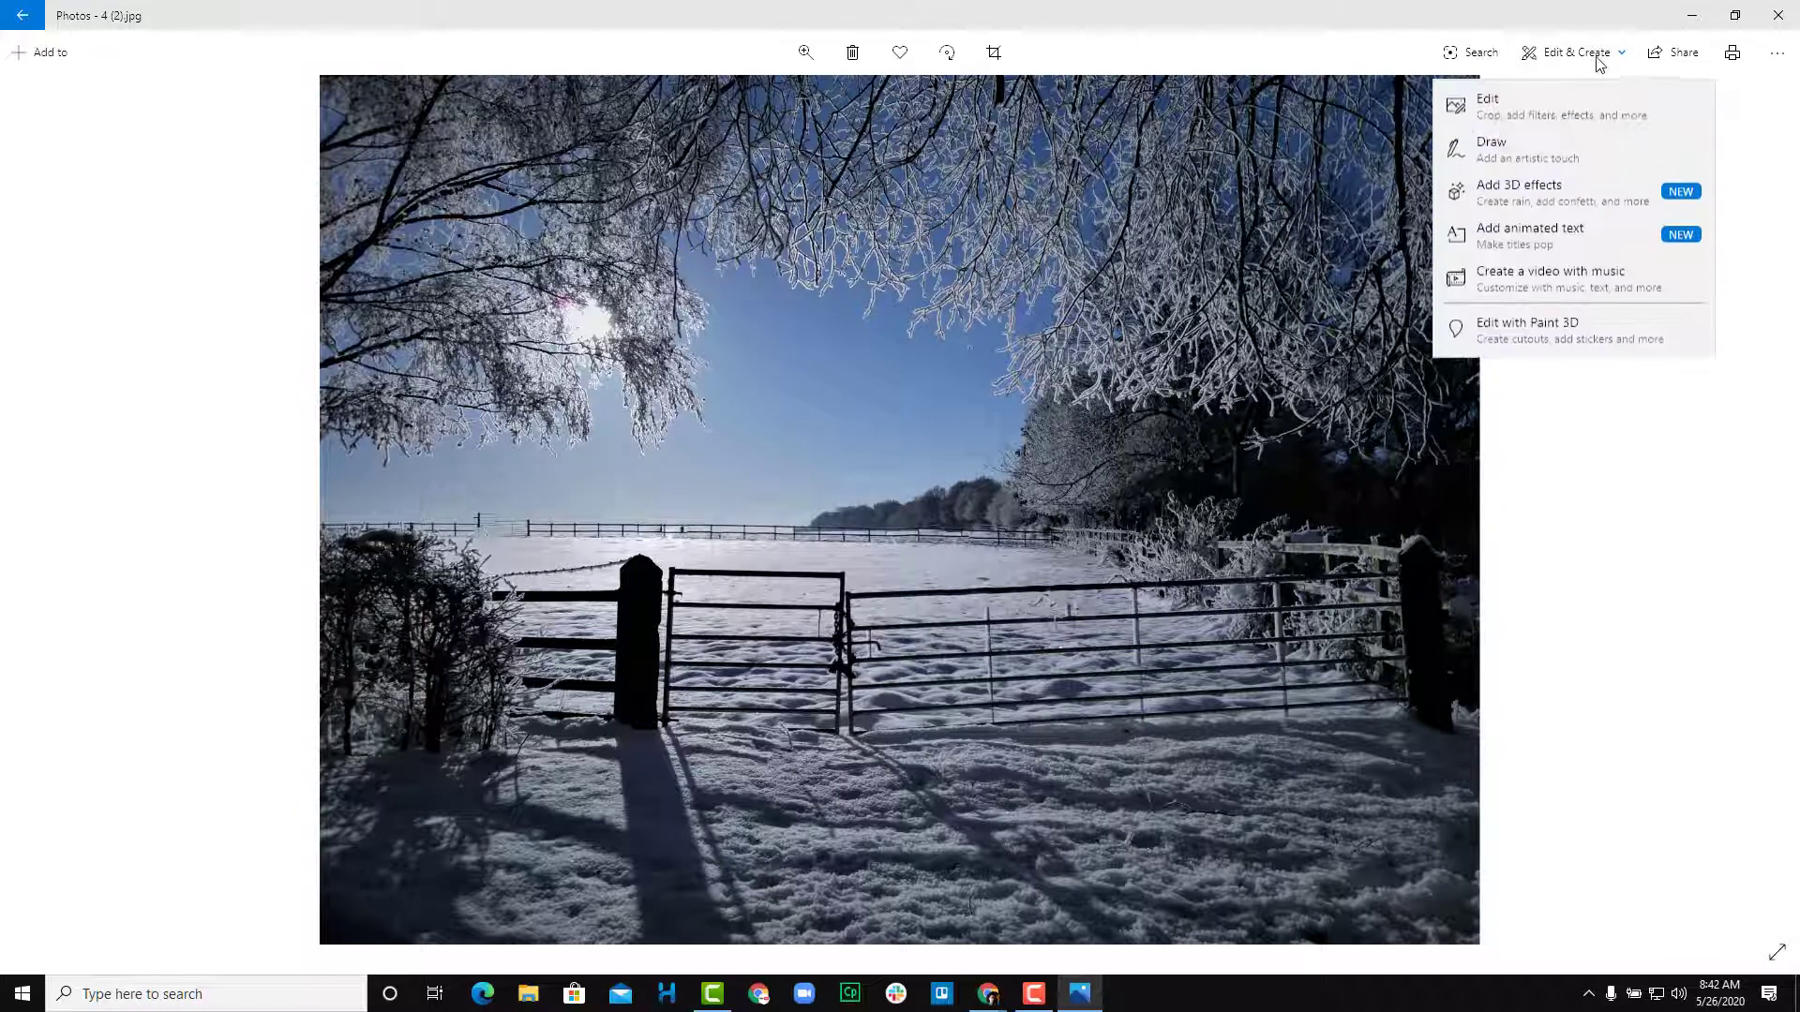
{"action": "left_click", "coordinate": [1564, 241]}
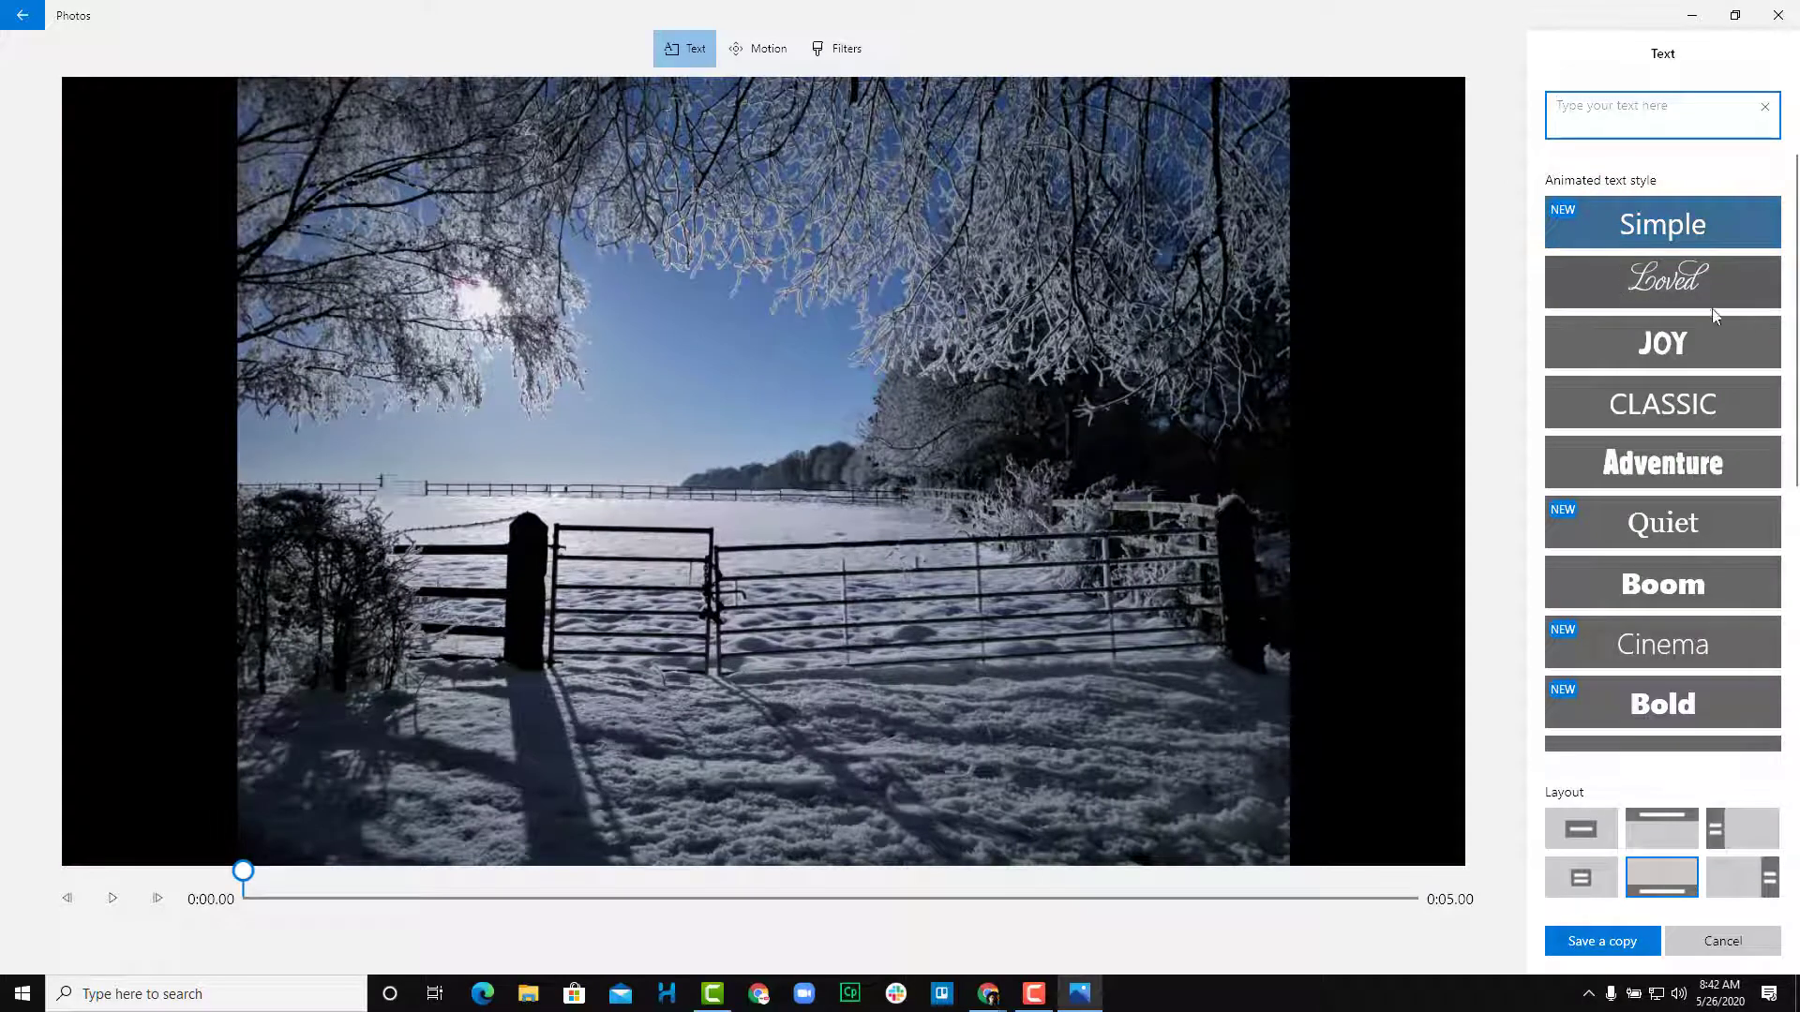
{"action": "left_click", "coordinate": [1656, 465]}
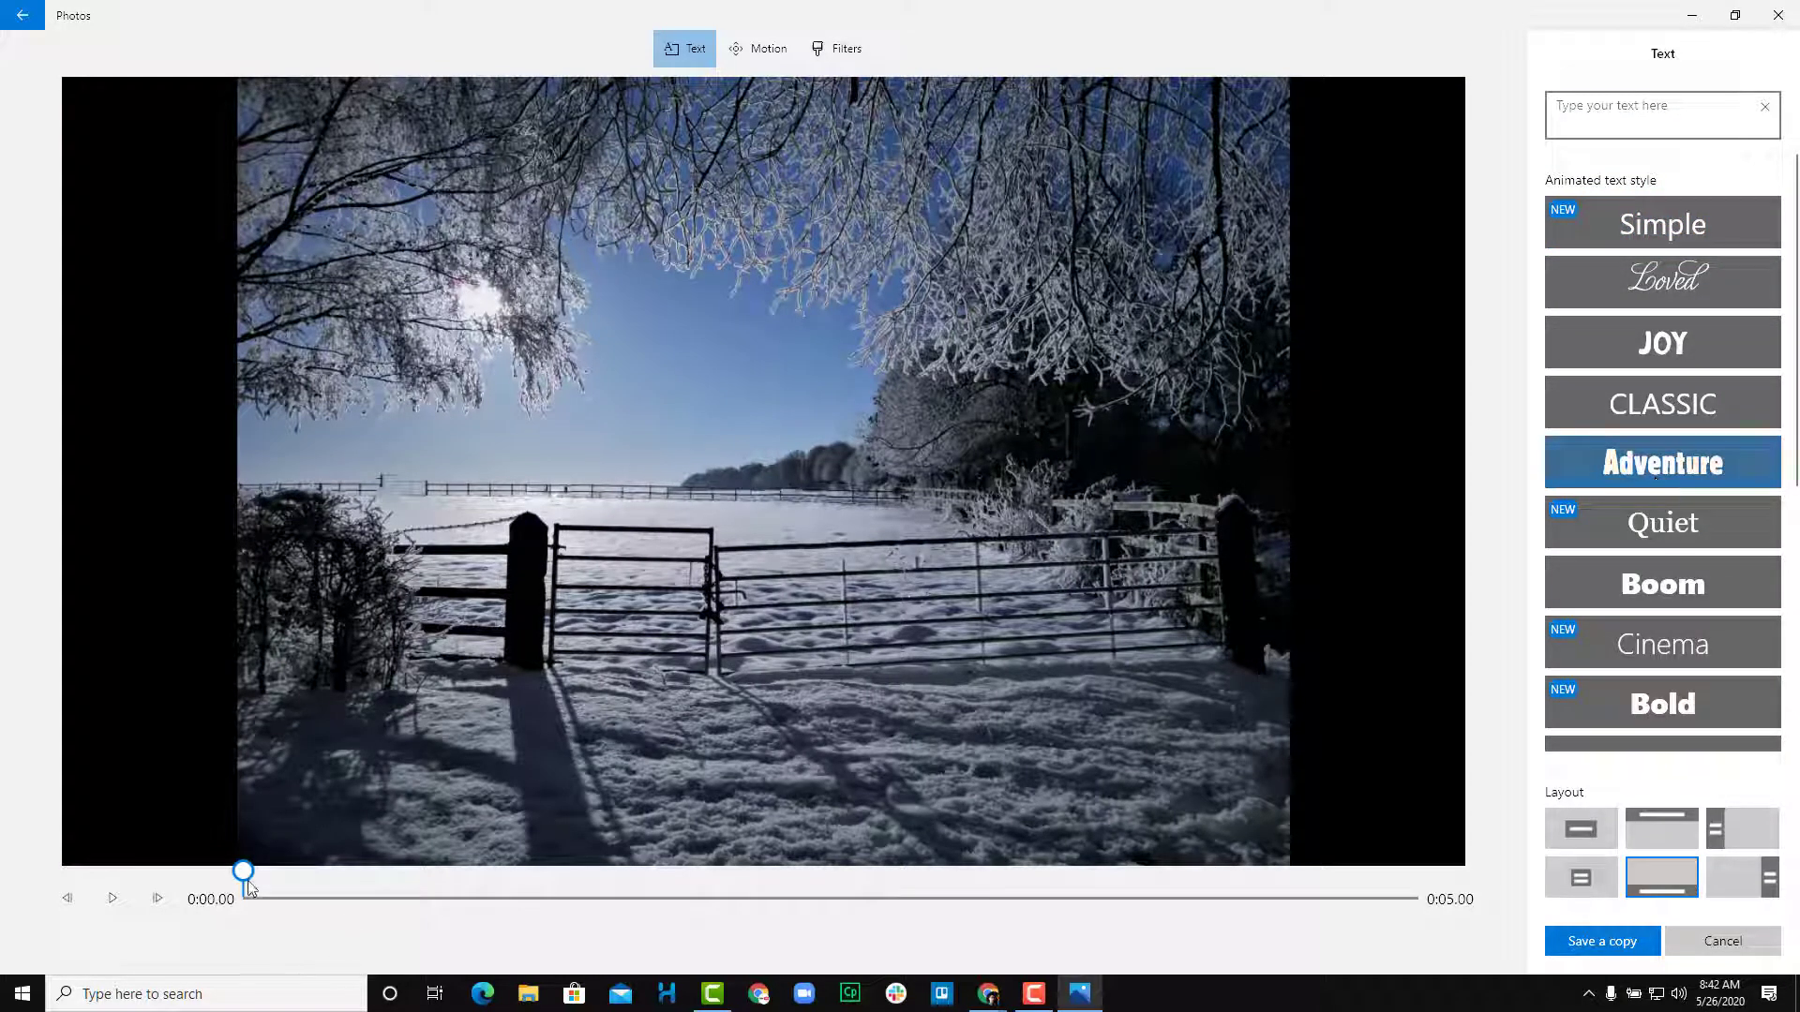
{"action": "left_click_drag", "start_coordinate": [248, 886], "coordinate": [1009, 876]}
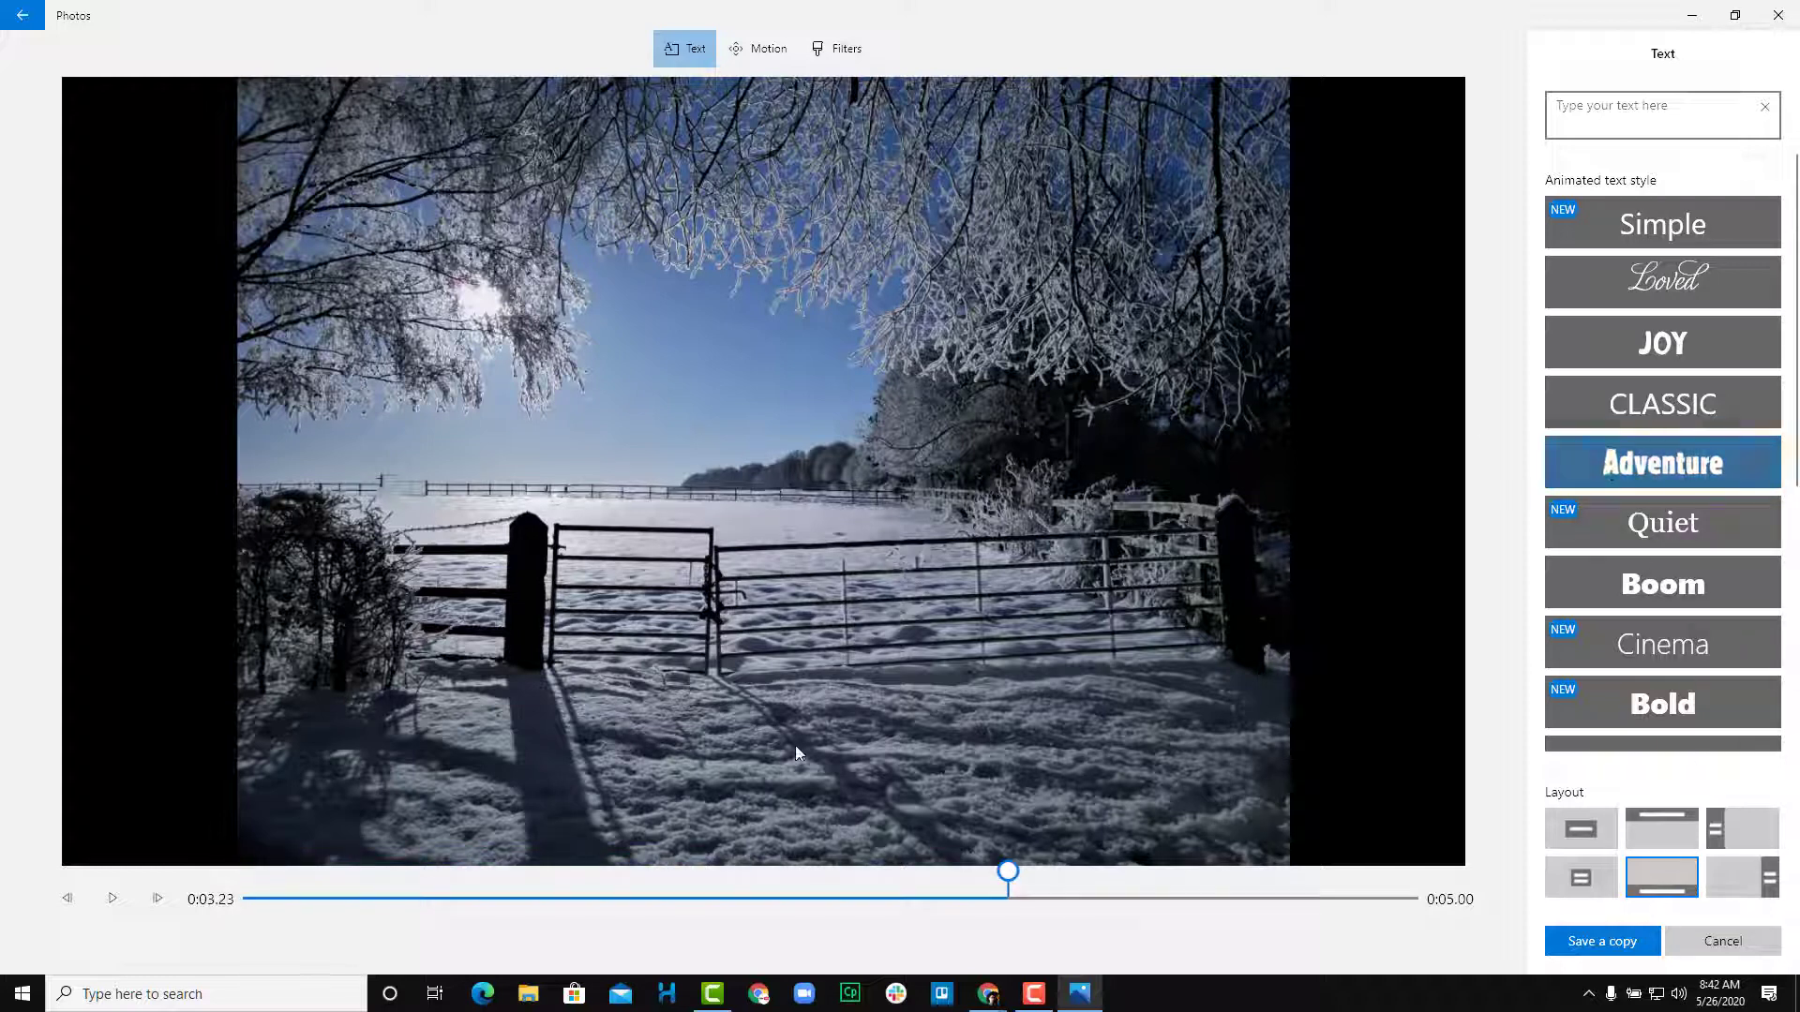
{"action": "left_click", "coordinate": [1658, 121]}
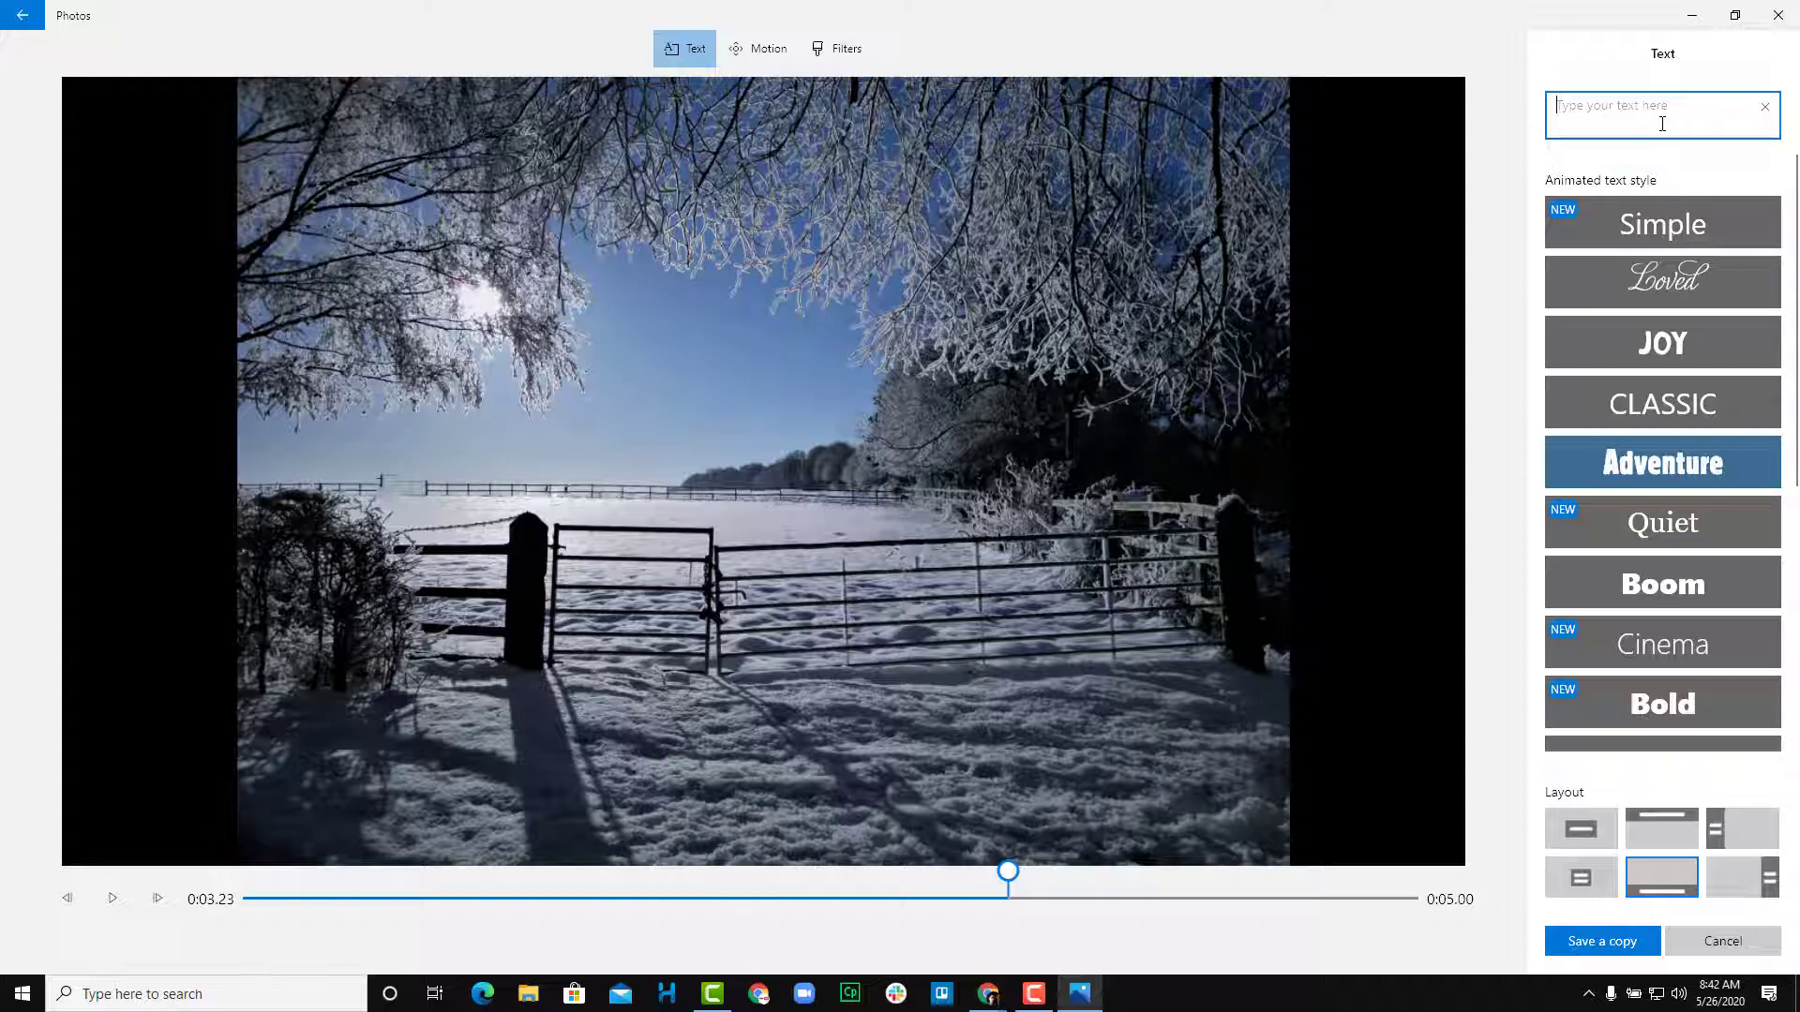
{"action": "type", "text": "Tutortube"}
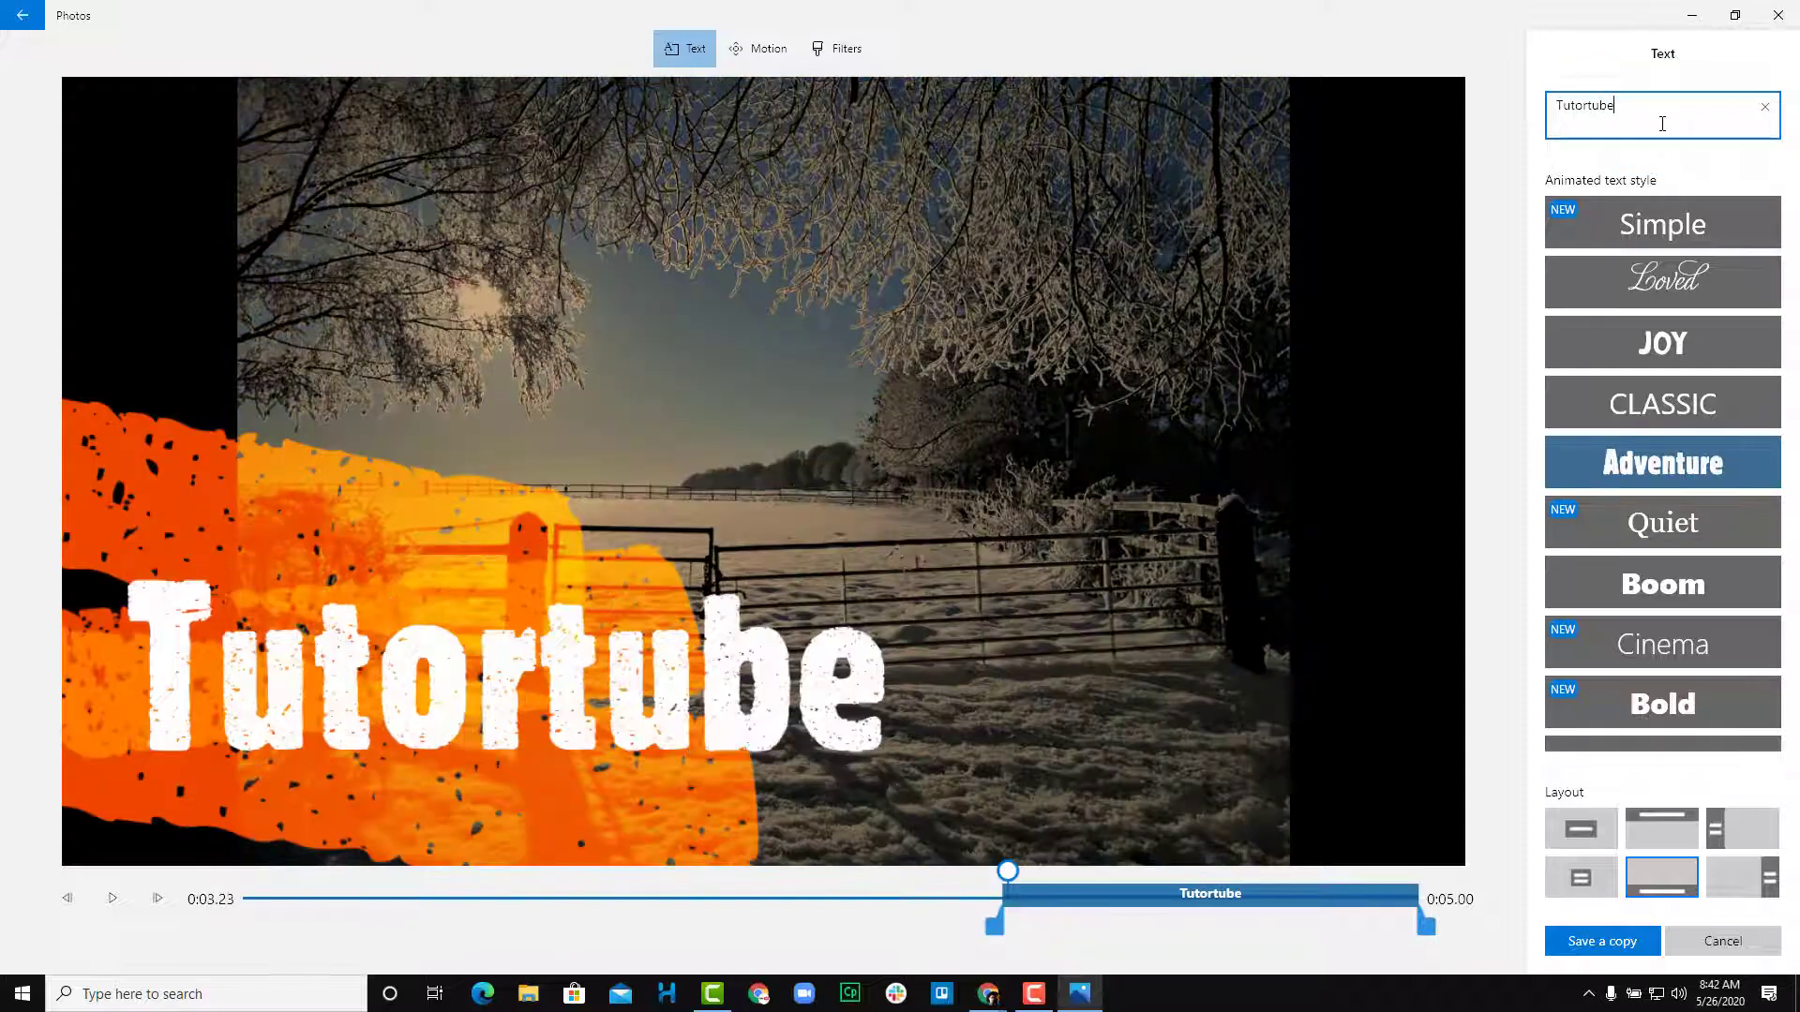
Step: Preview the Tutortube text animation by scrubbing the timeline and playing the section where the text begins
{"action": "mouse_move", "coordinate": [1144, 902]}
{"action": "left_mouse_down"}
{"action": "mouse_move", "coordinate": [1102, 900]}
{"action": "mouse_move", "coordinate": [1176, 894]}
{"action": "left_mouse_up"}
{"action": "left_click_drag", "start_coordinate": [1008, 872], "coordinate": [1257, 872]}
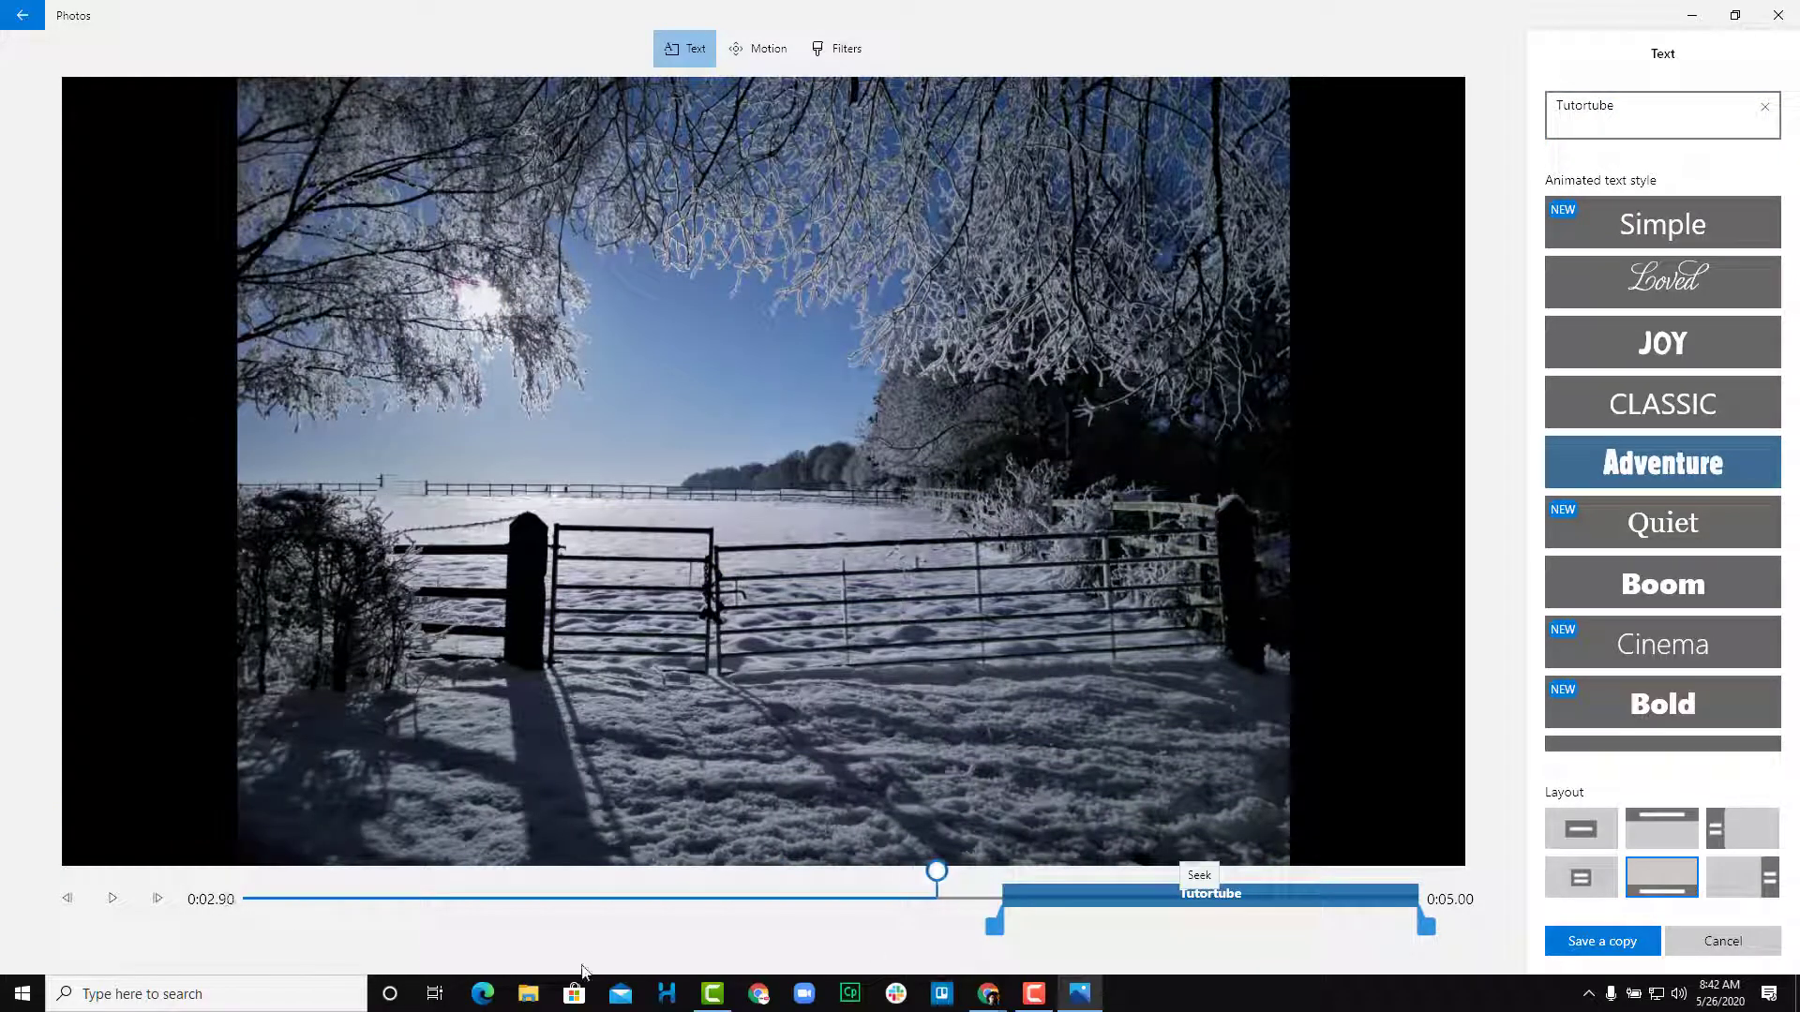
{"action": "left_click", "coordinate": [112, 899]}
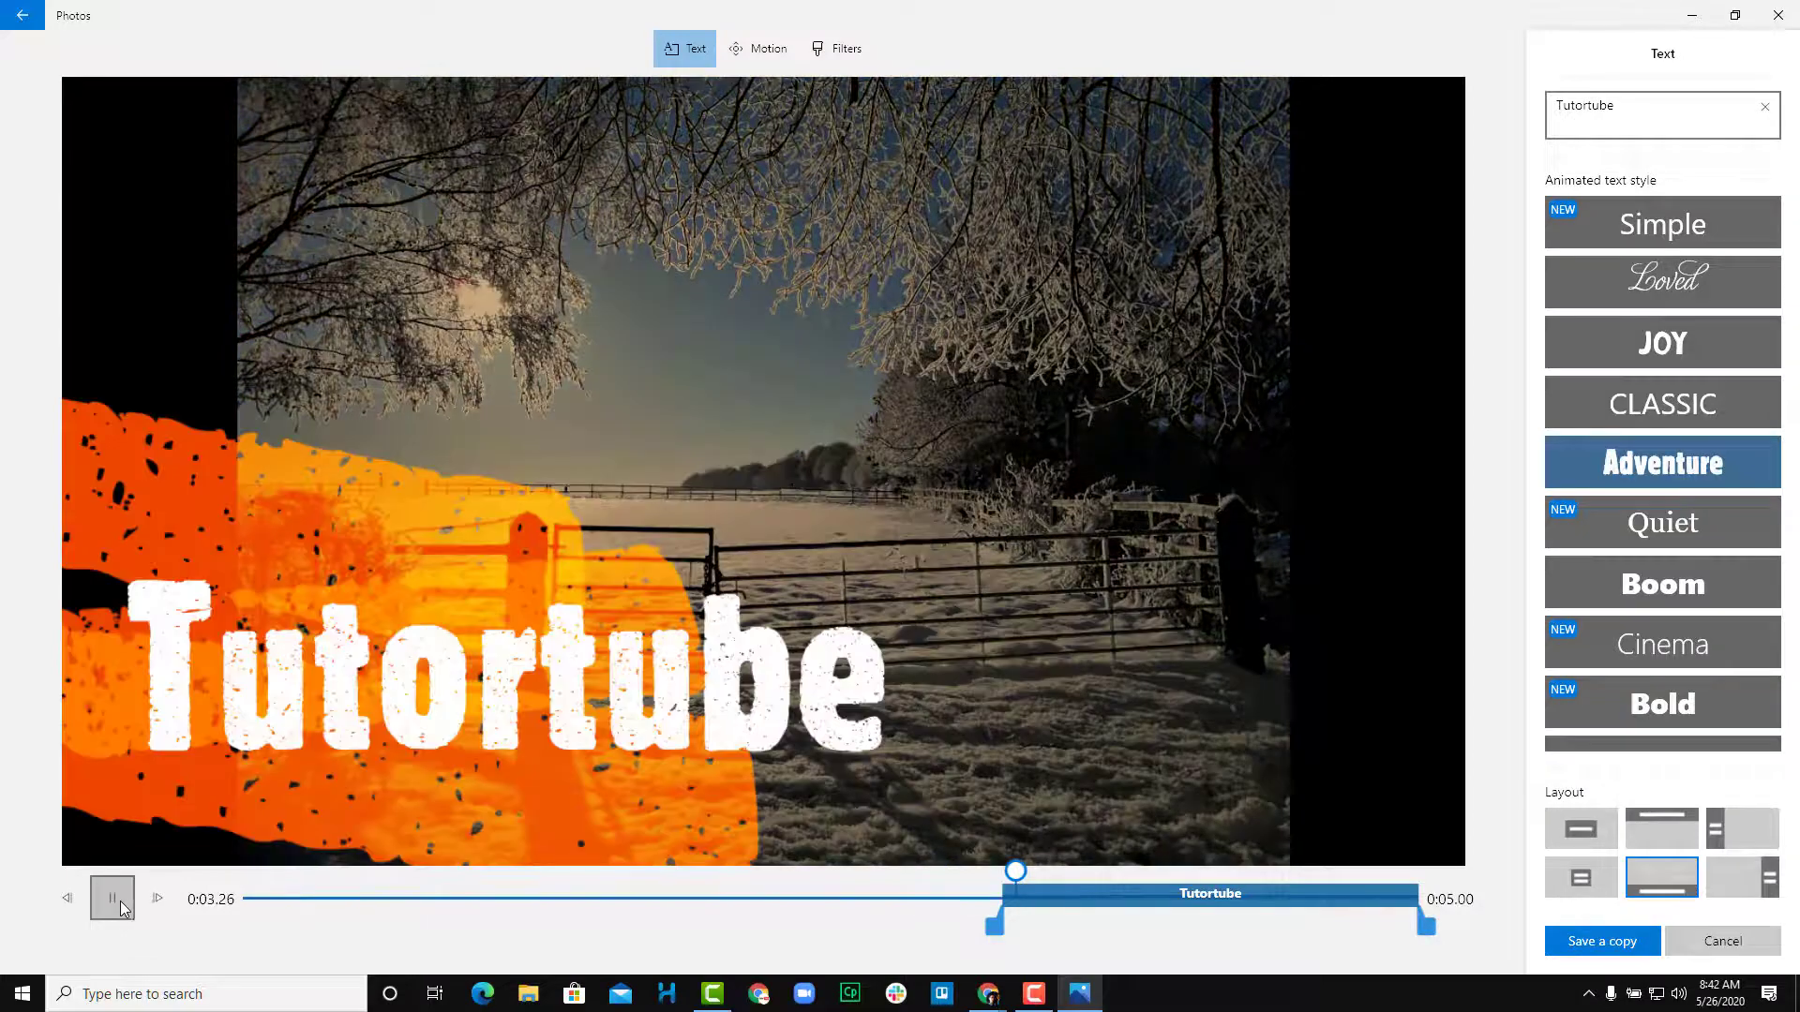
{"action": "left_click", "coordinate": [120, 902]}
Step: Return the playhead to 0:00.00 and move the Tutortube text clip to the start of the timeline
{"action": "left_click_drag", "start_coordinate": [1016, 871], "coordinate": [243, 871]}
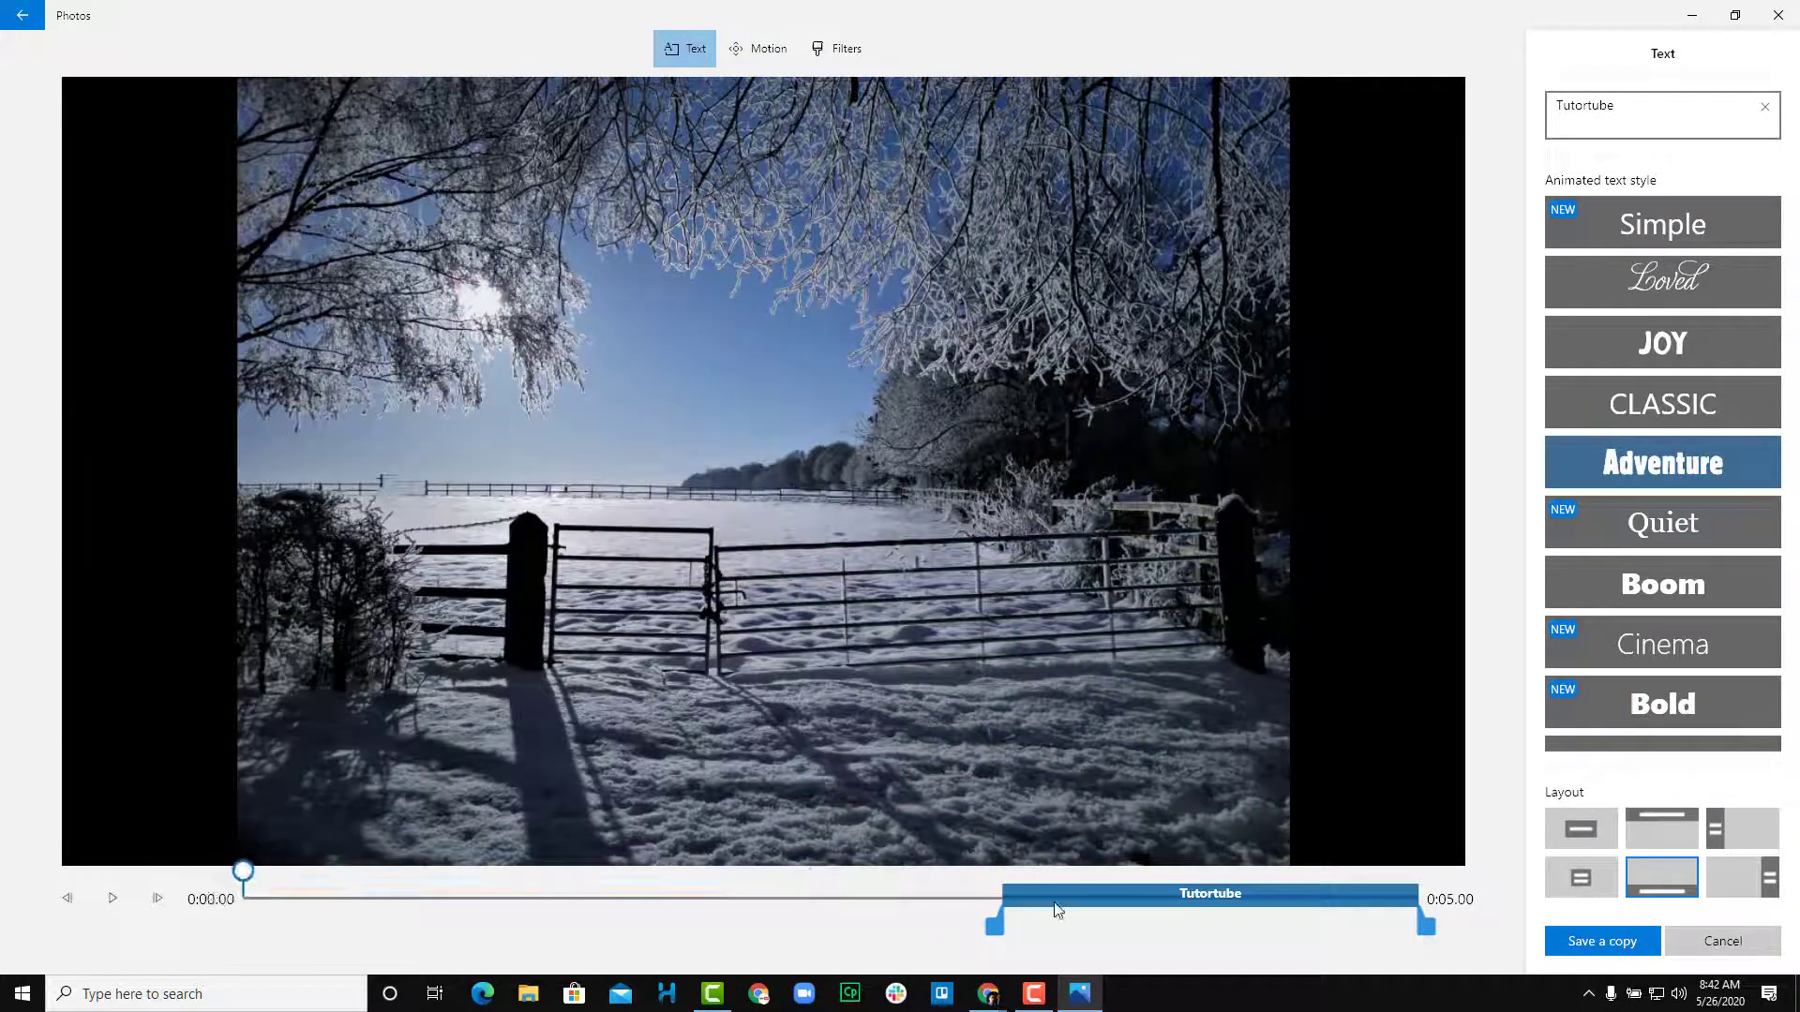
{"action": "left_click_drag", "start_coordinate": [1057, 916], "coordinate": [225, 919]}
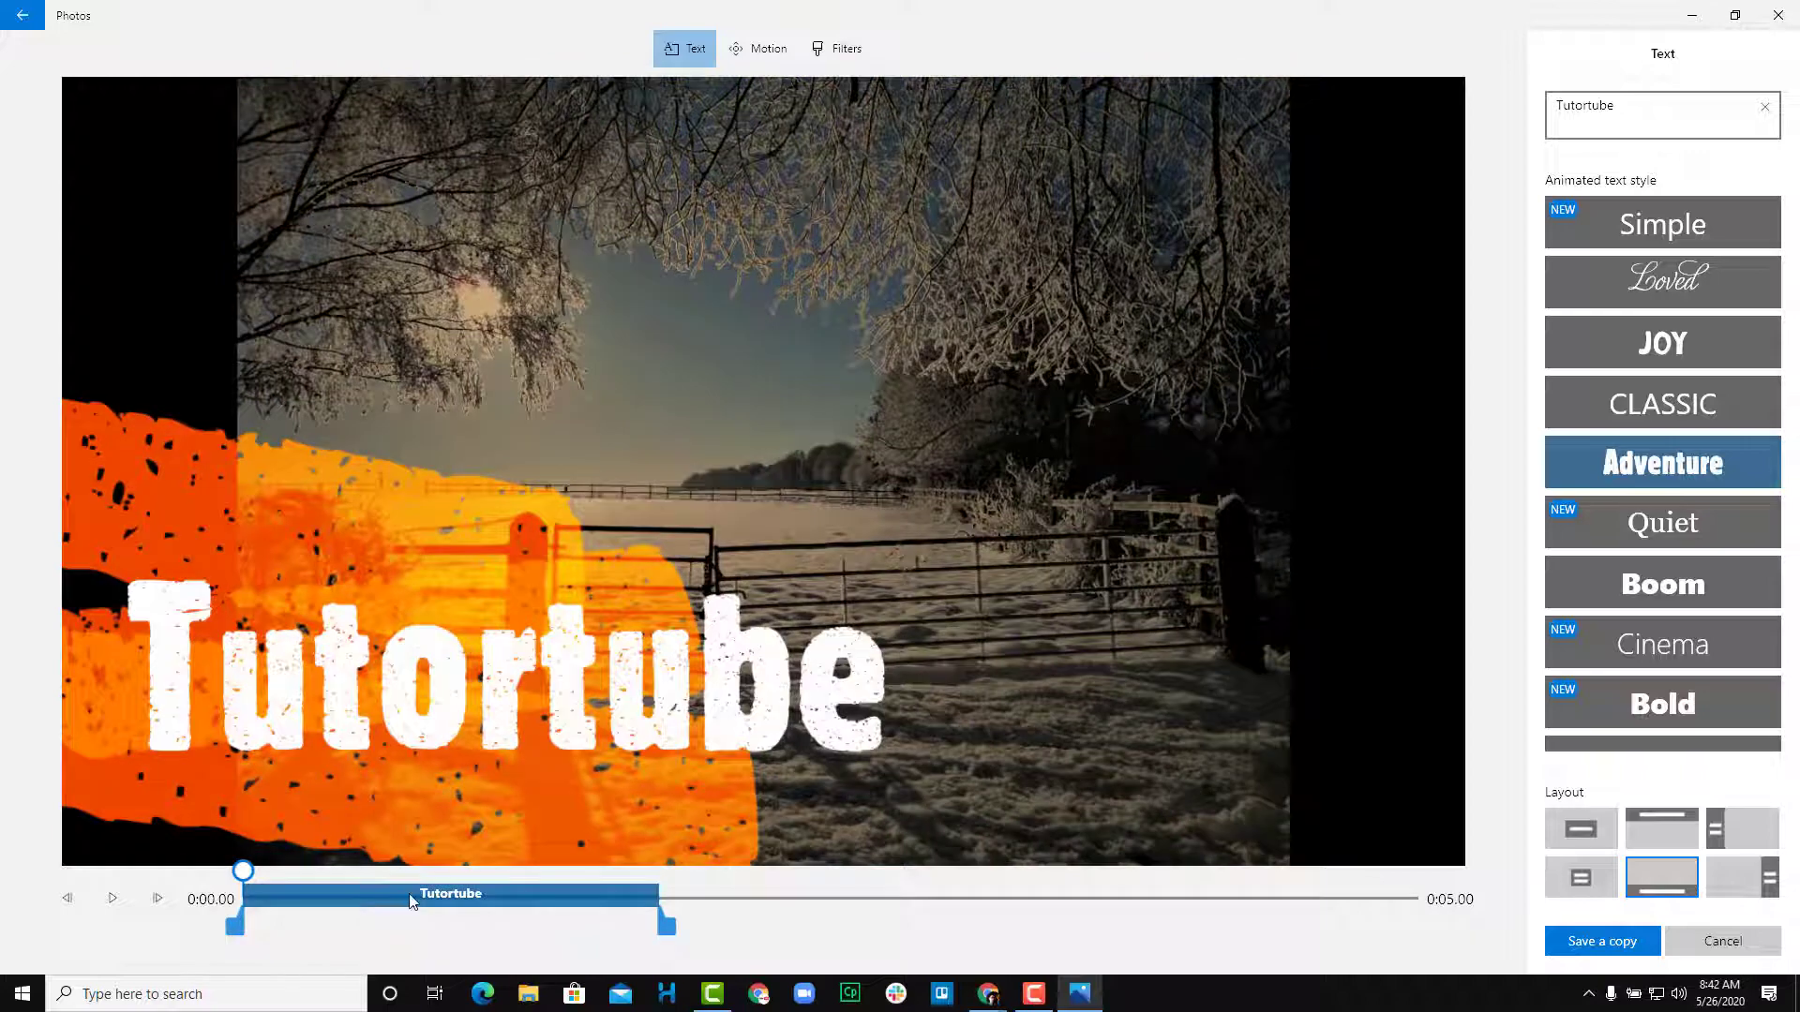
{"action": "left_click_drag", "start_coordinate": [399, 898], "coordinate": [525, 975]}
Step: Apply the Zoom out center motion to the photo and briefly play the result
{"action": "left_click", "coordinate": [755, 54]}
{"action": "left_click", "coordinate": [1611, 234]}
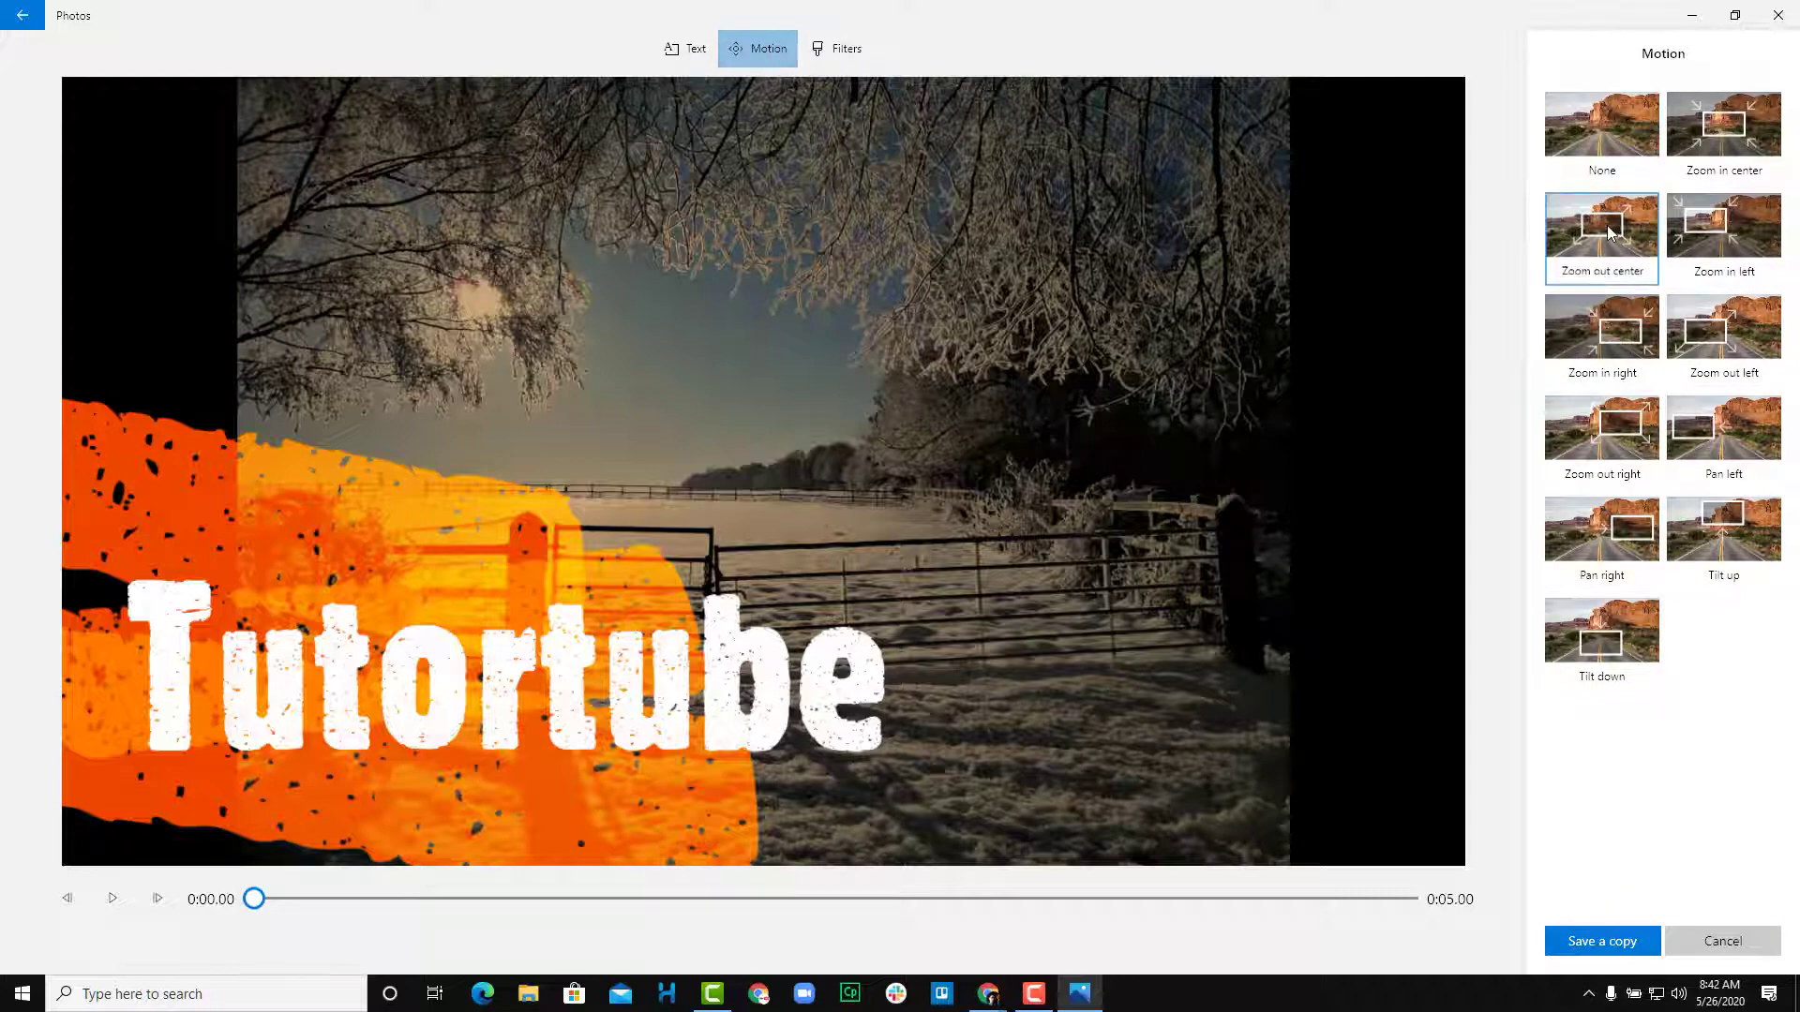
{"action": "left_click", "coordinate": [118, 900]}
{"action": "left_click", "coordinate": [116, 902]}
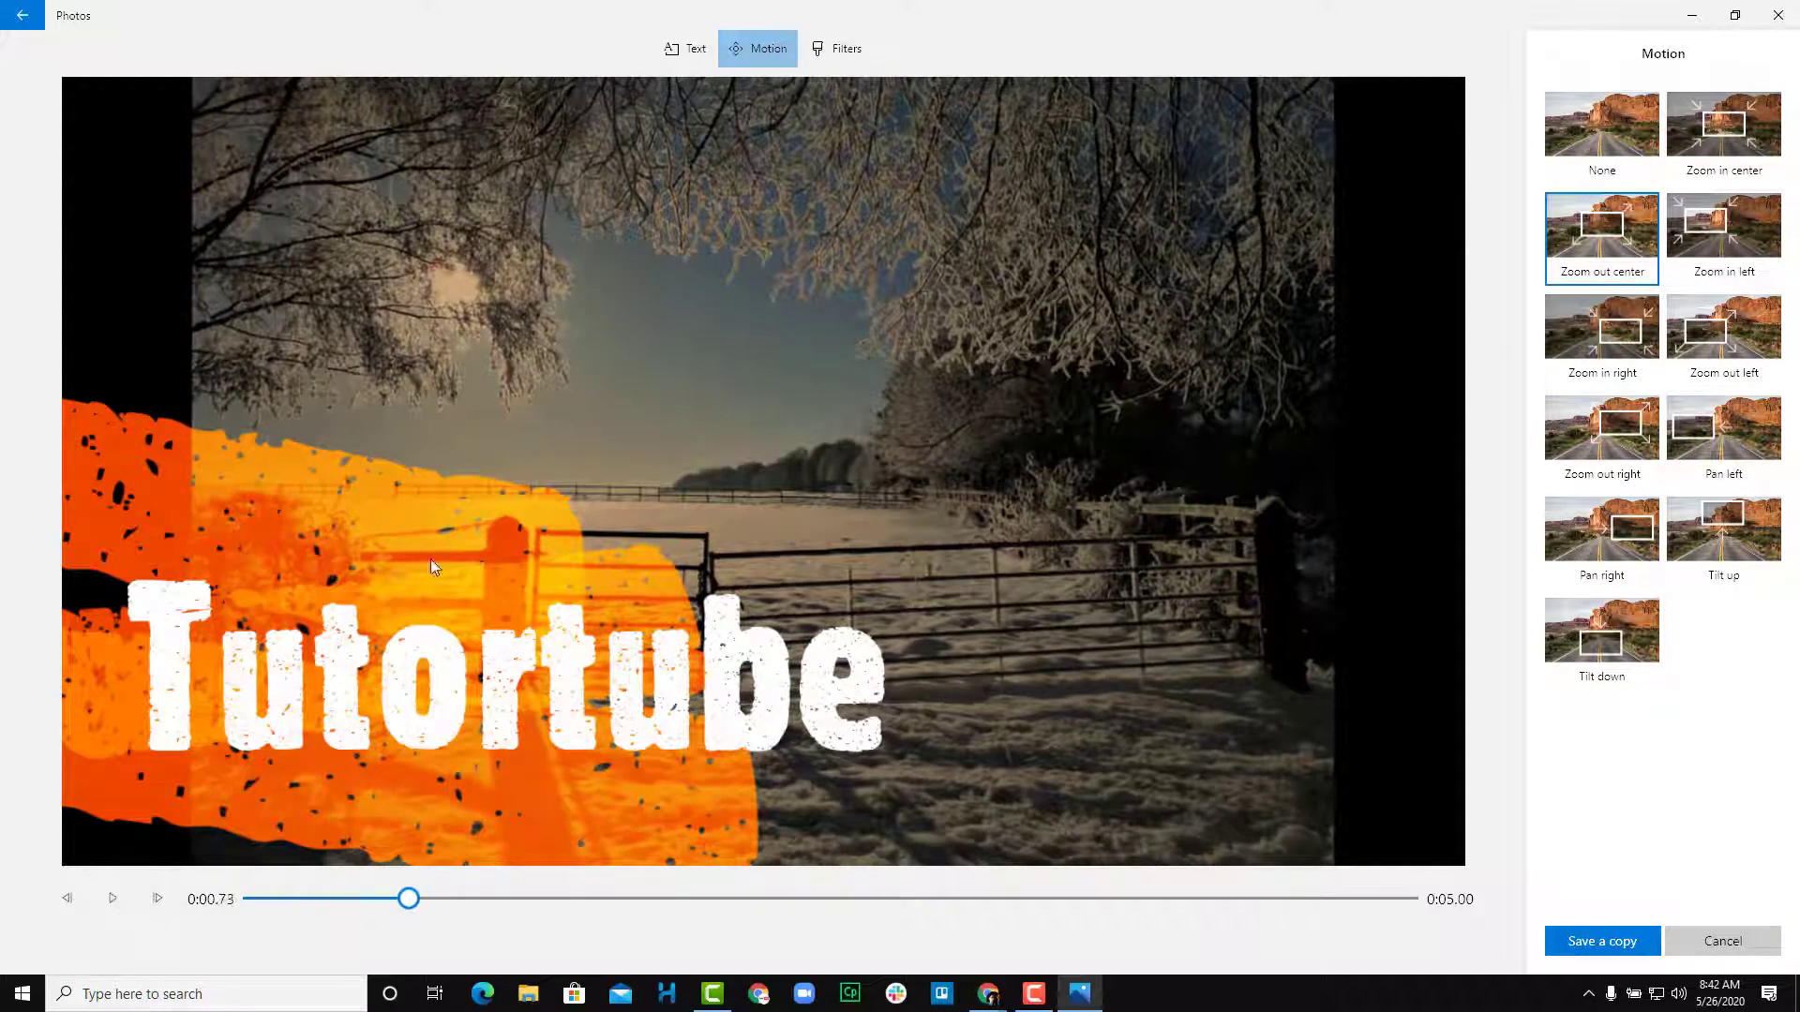
Step: Try the Adventure, Denim and Brassy filters on the video, and apply the Inky filter
{"action": "left_click", "coordinate": [863, 49]}
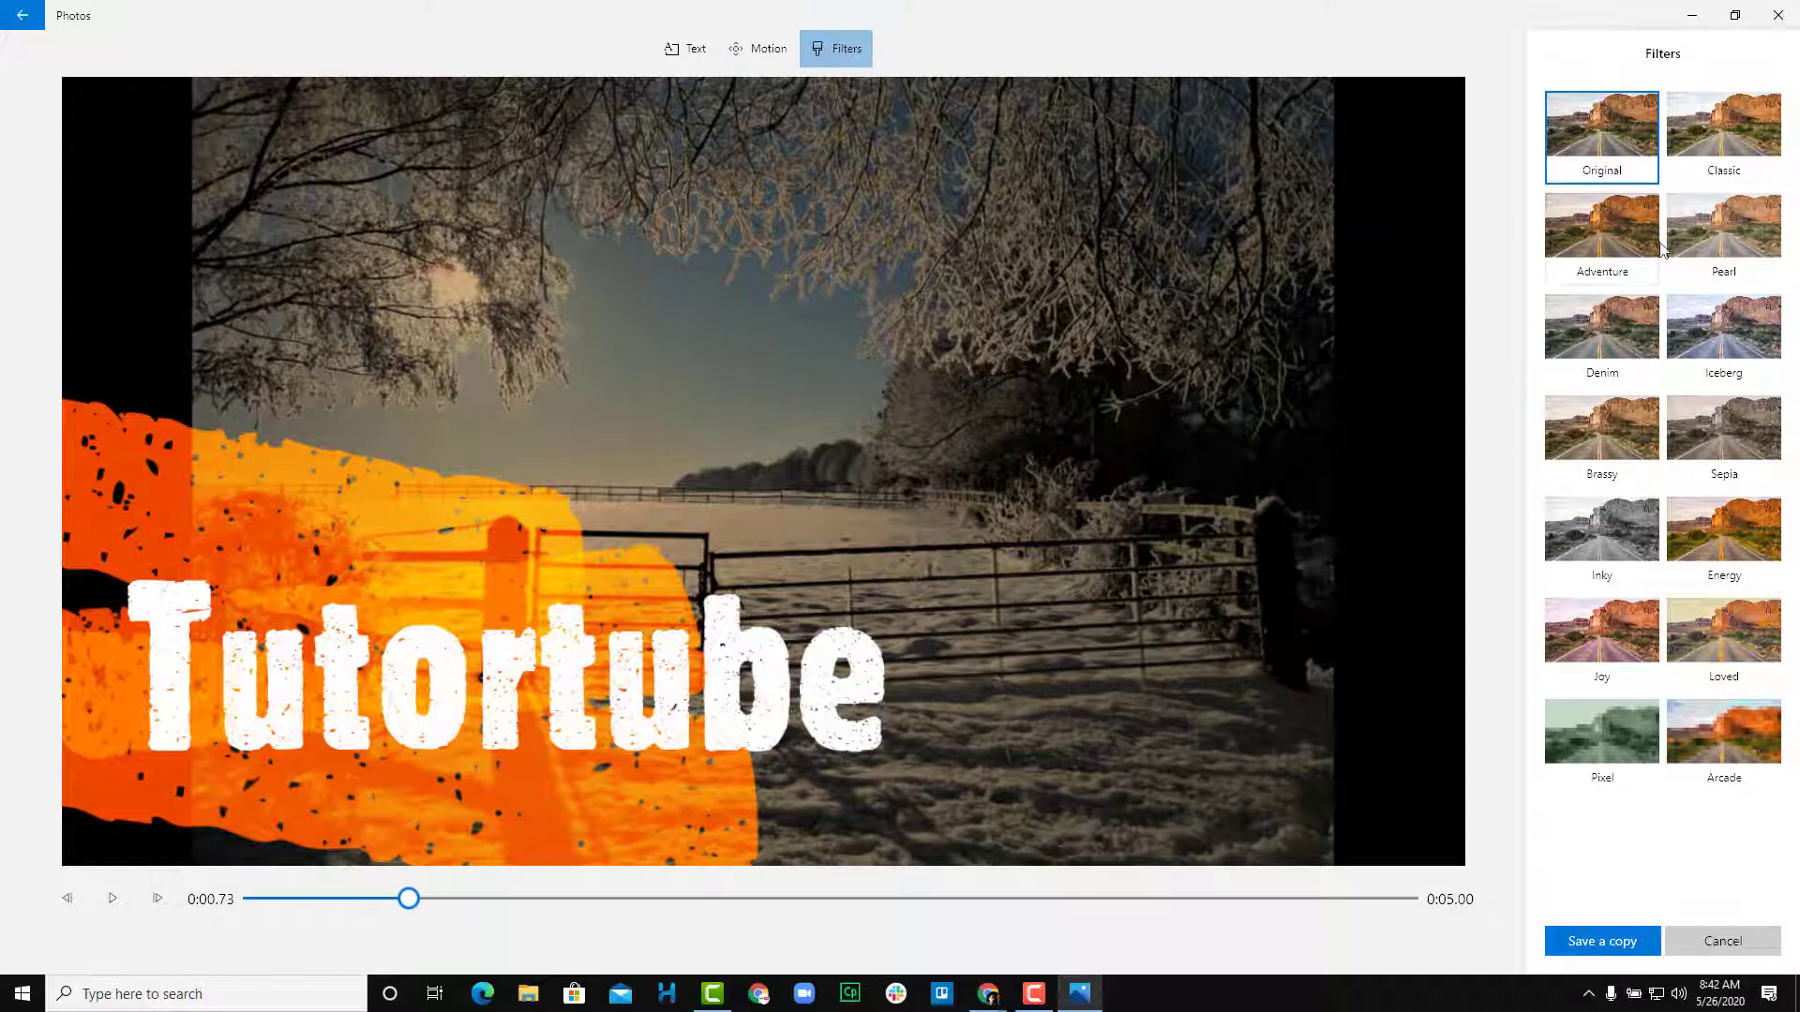
{"action": "left_click", "coordinate": [1617, 245]}
{"action": "left_click", "coordinate": [1623, 324]}
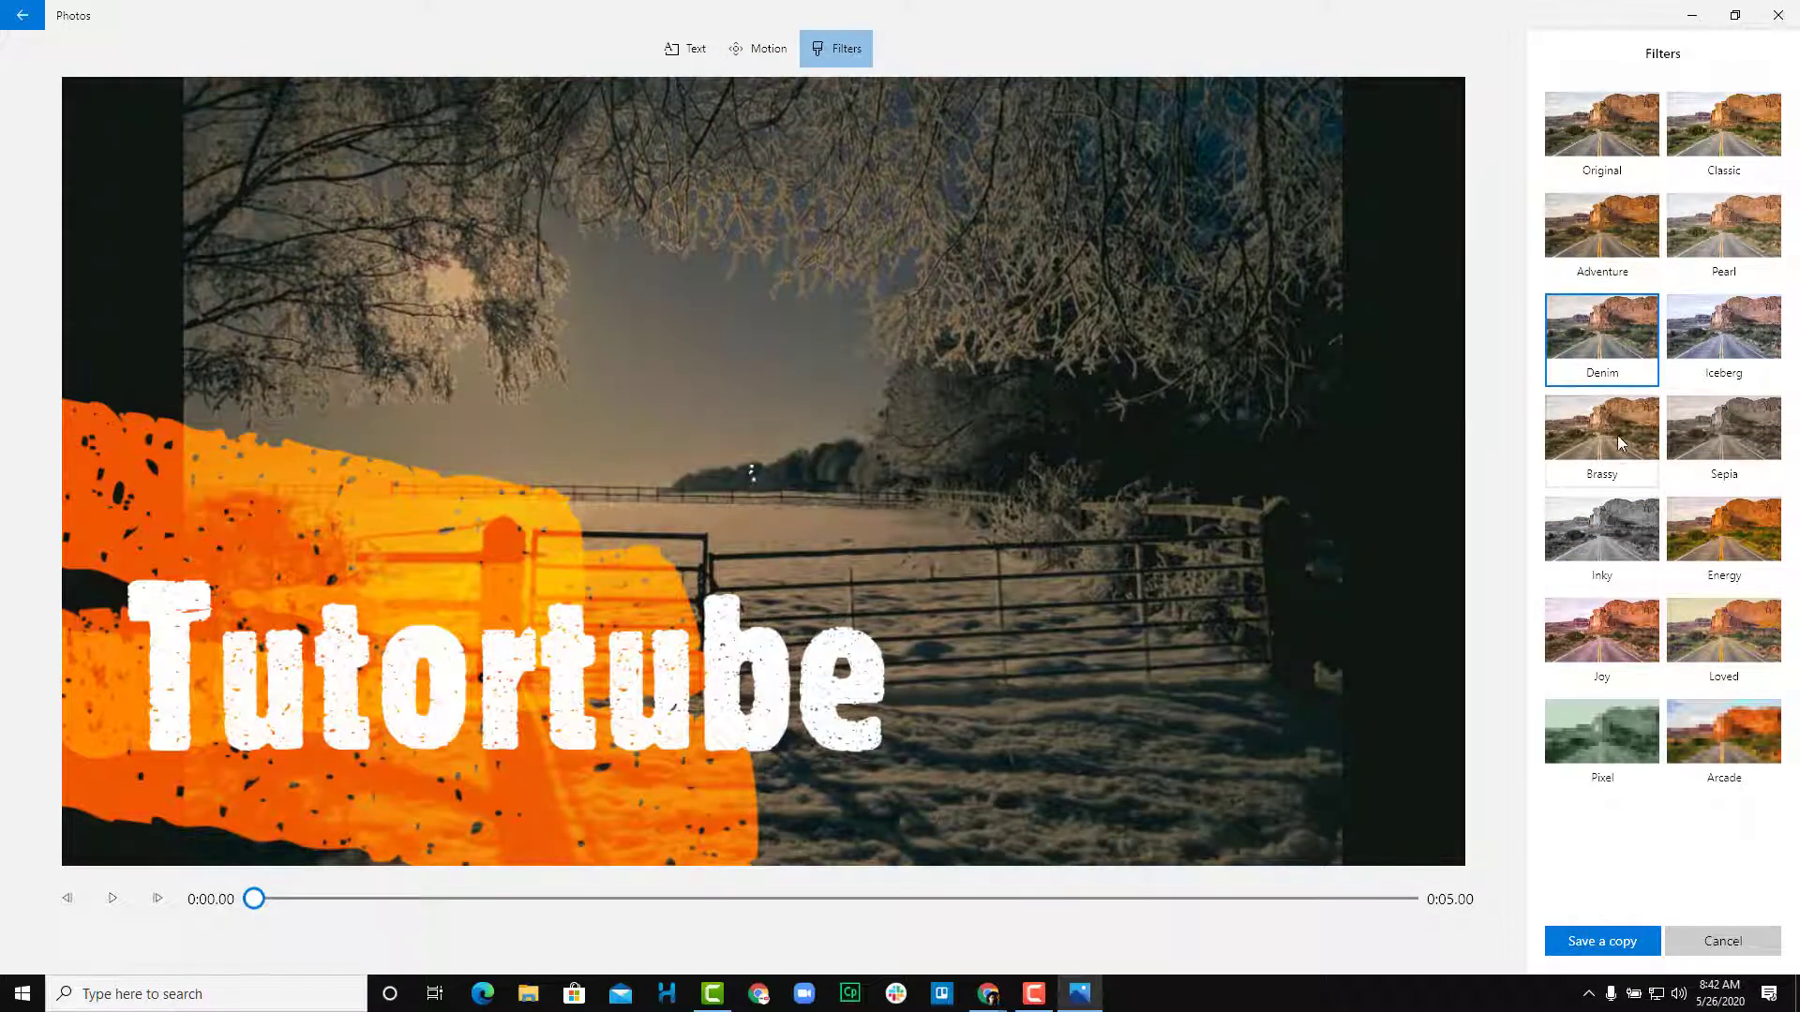
{"action": "left_click", "coordinate": [1631, 440]}
{"action": "left_click", "coordinate": [1616, 551]}
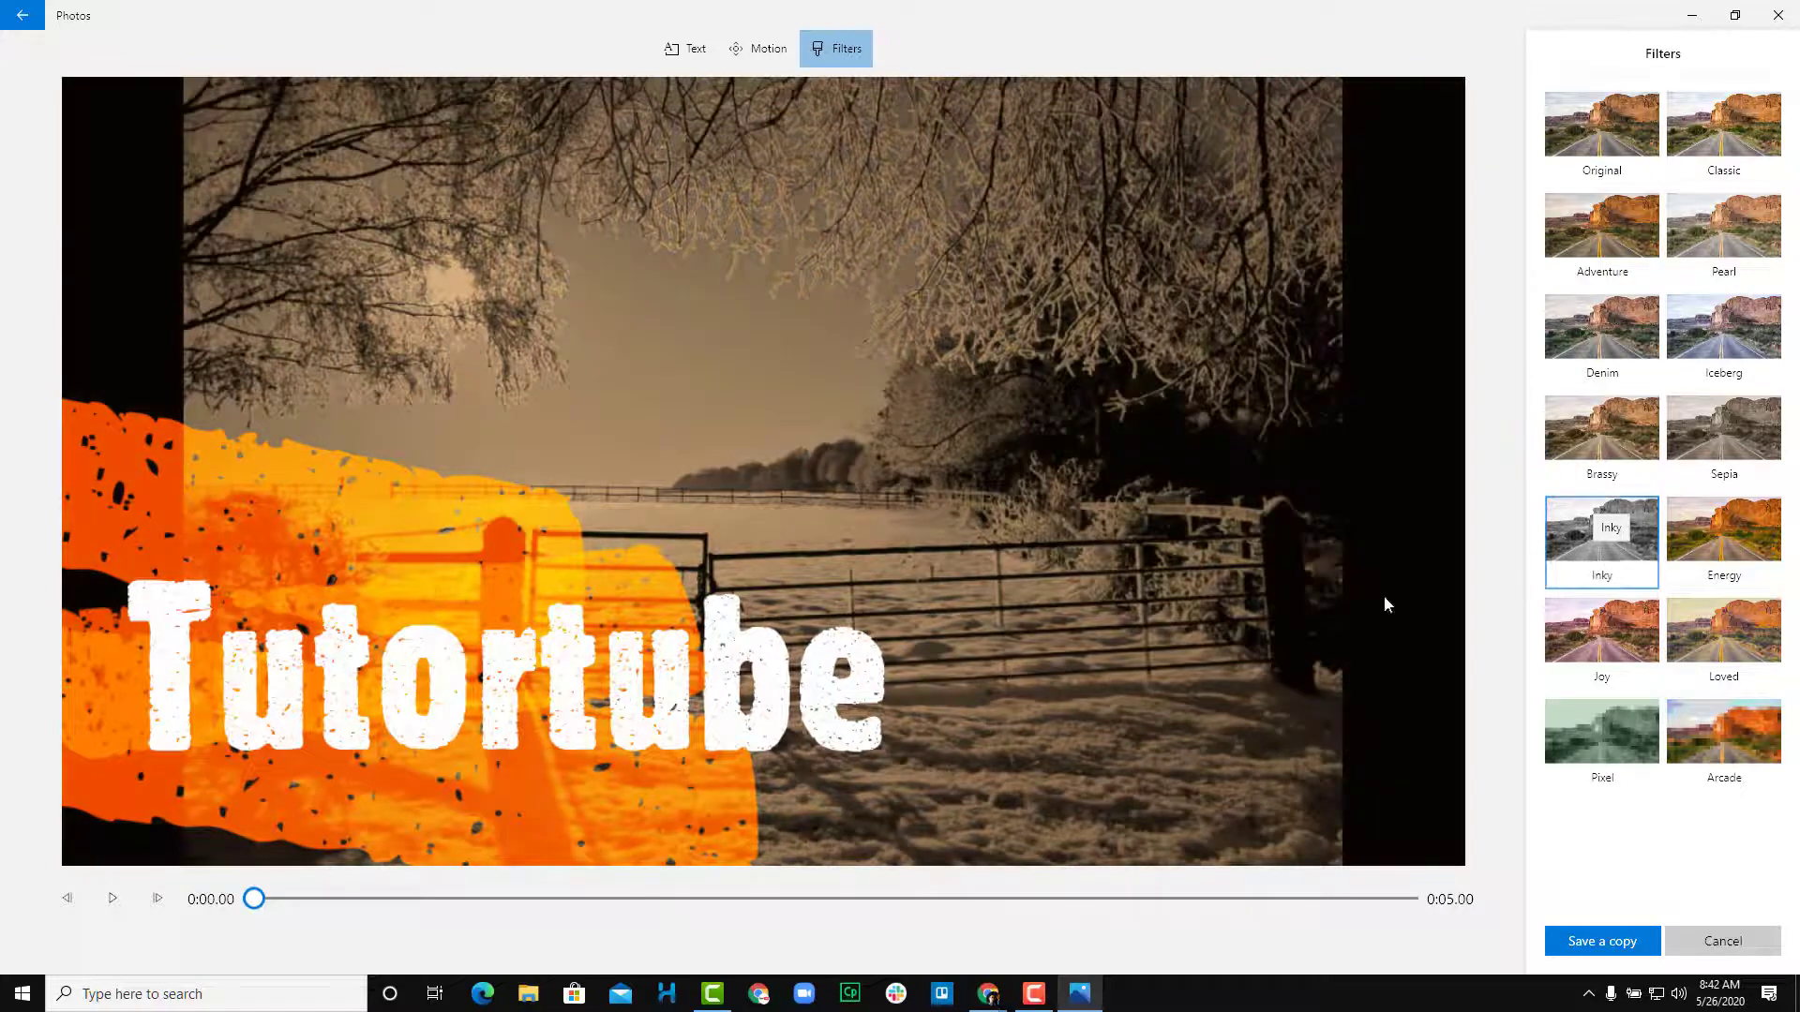
Step: Advance the video three frames to preview the Inky filter together with the motion effect
{"action": "left_click", "coordinate": [159, 908]}
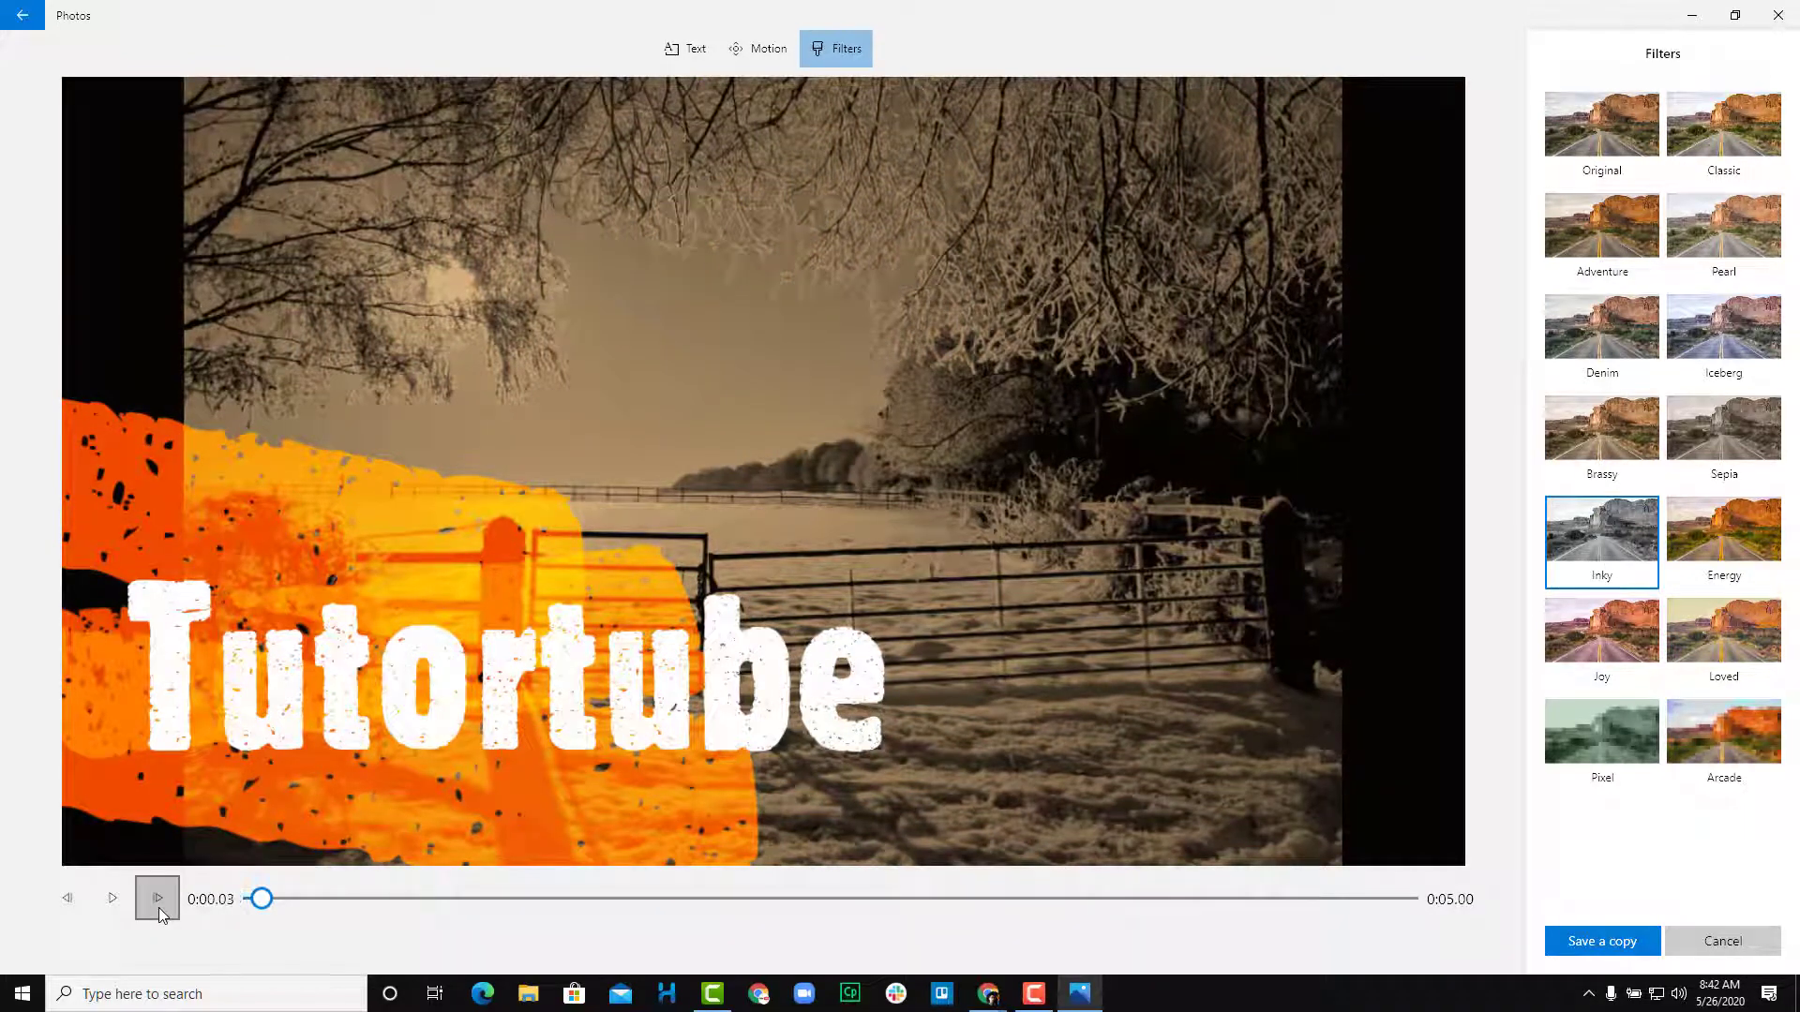
{"action": "left_click", "coordinate": [160, 907]}
{"action": "left_click", "coordinate": [159, 907]}
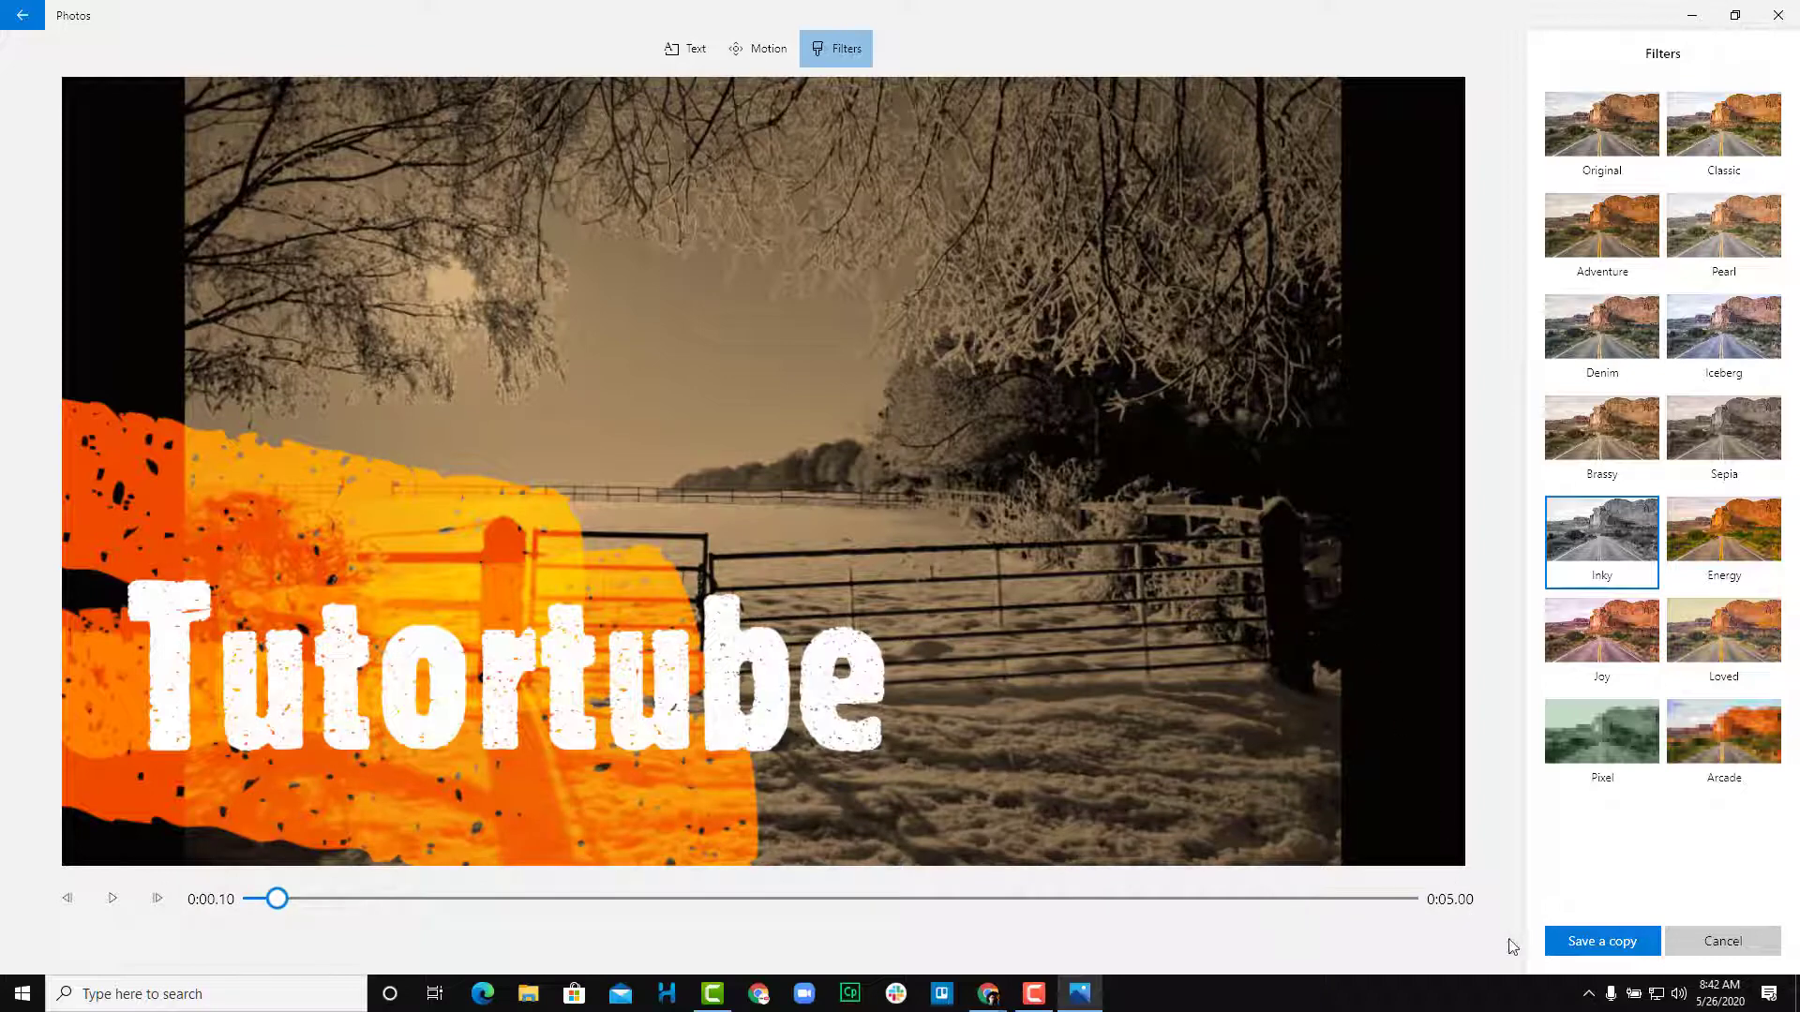
Step: Try the Joy, Boom and Bold animated styles on the Tutortube text, and apply the Chilled style
{"action": "left_click", "coordinate": [677, 51]}
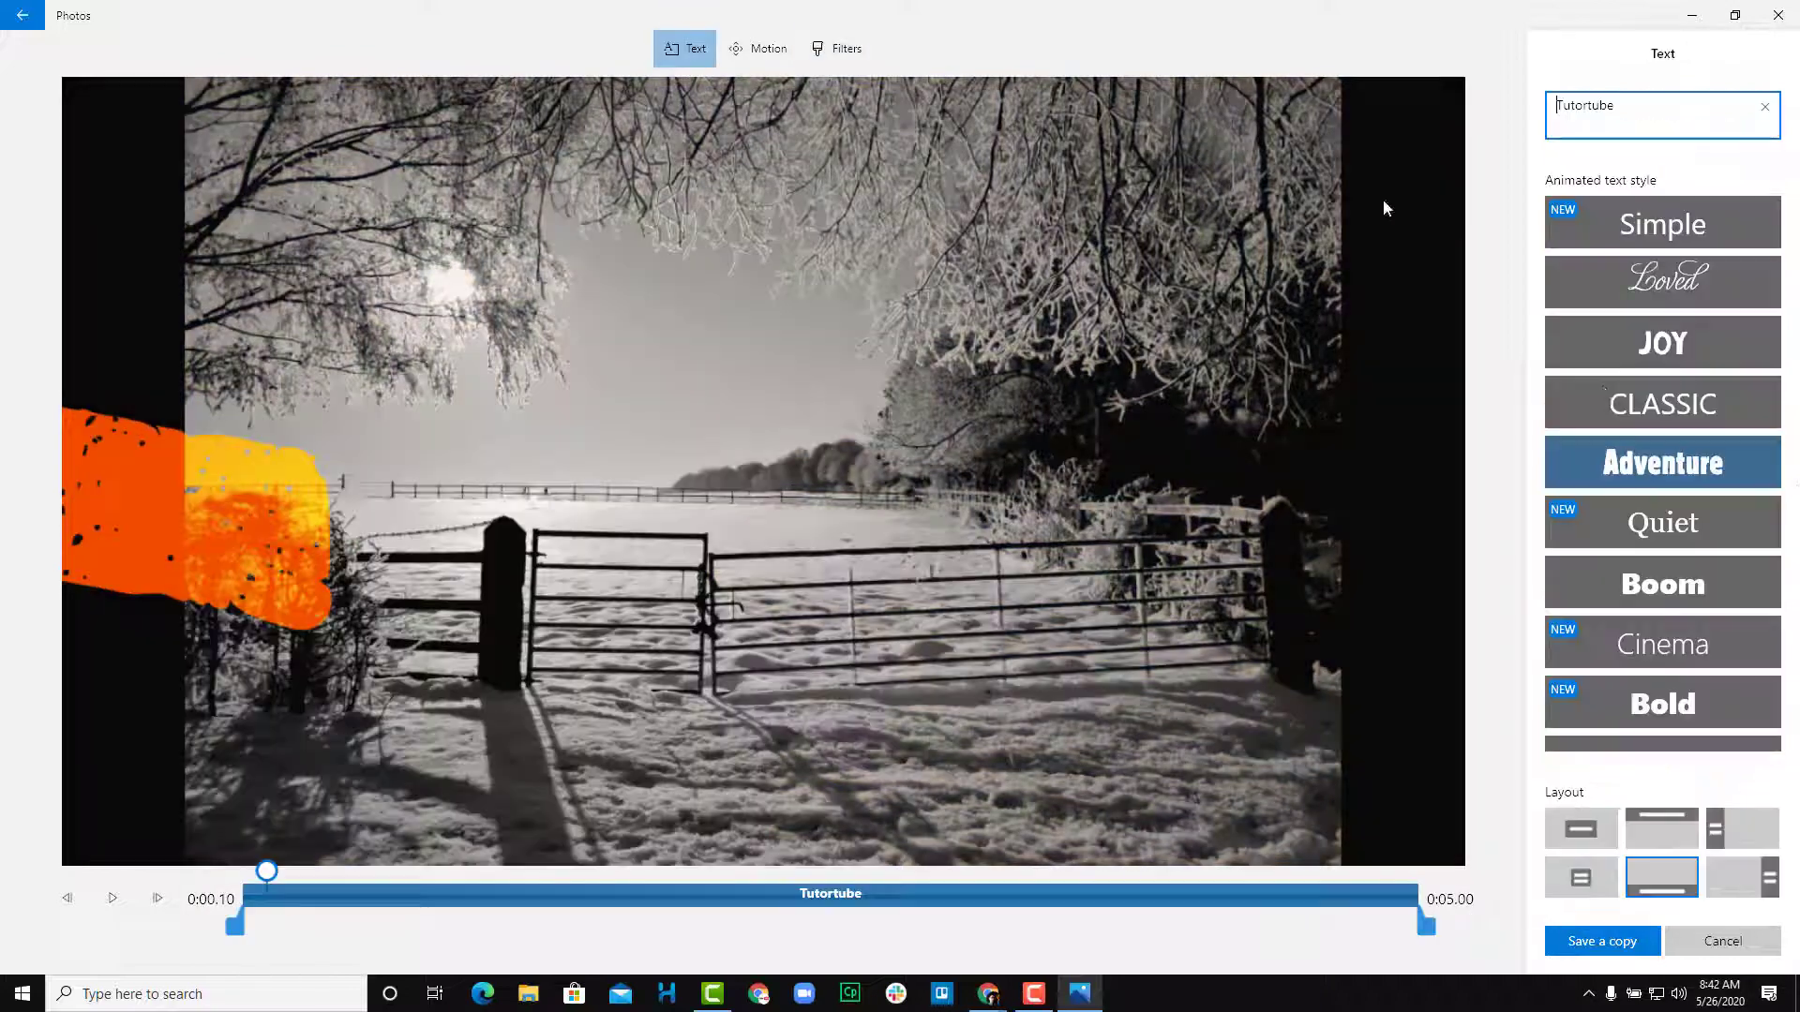
{"action": "left_click", "coordinate": [1625, 351]}
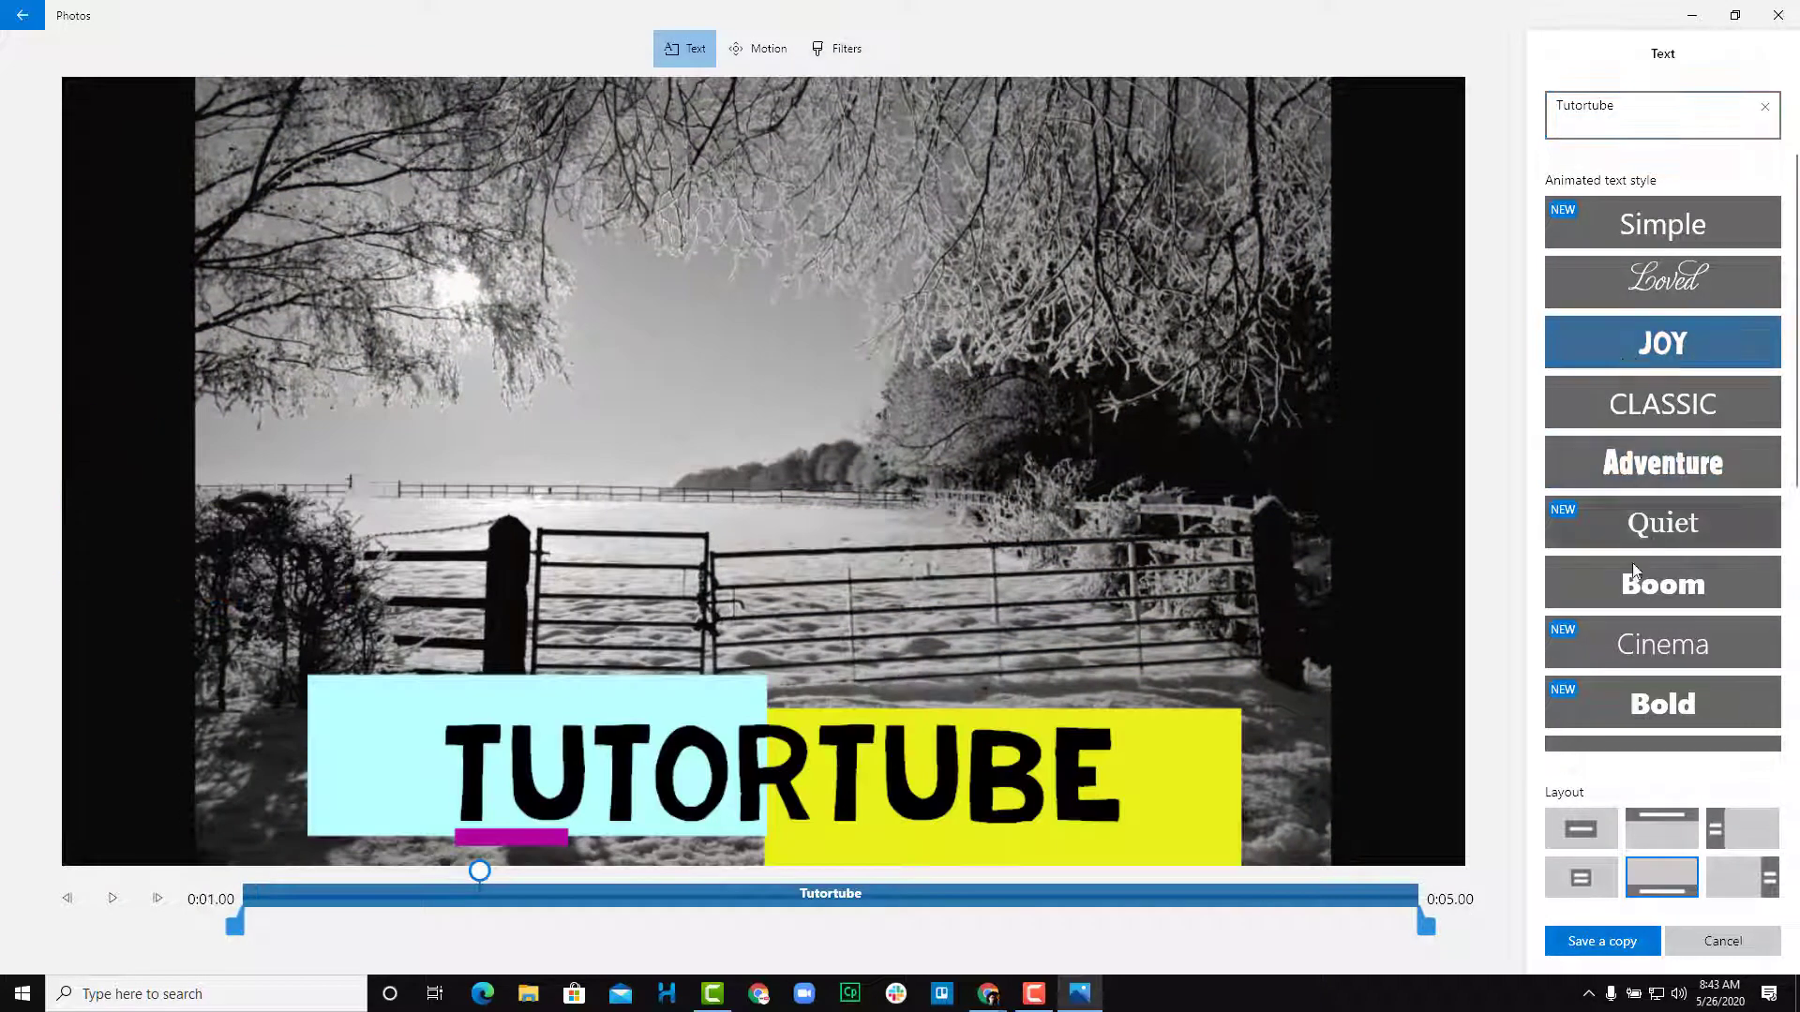
{"action": "left_click", "coordinate": [1629, 582]}
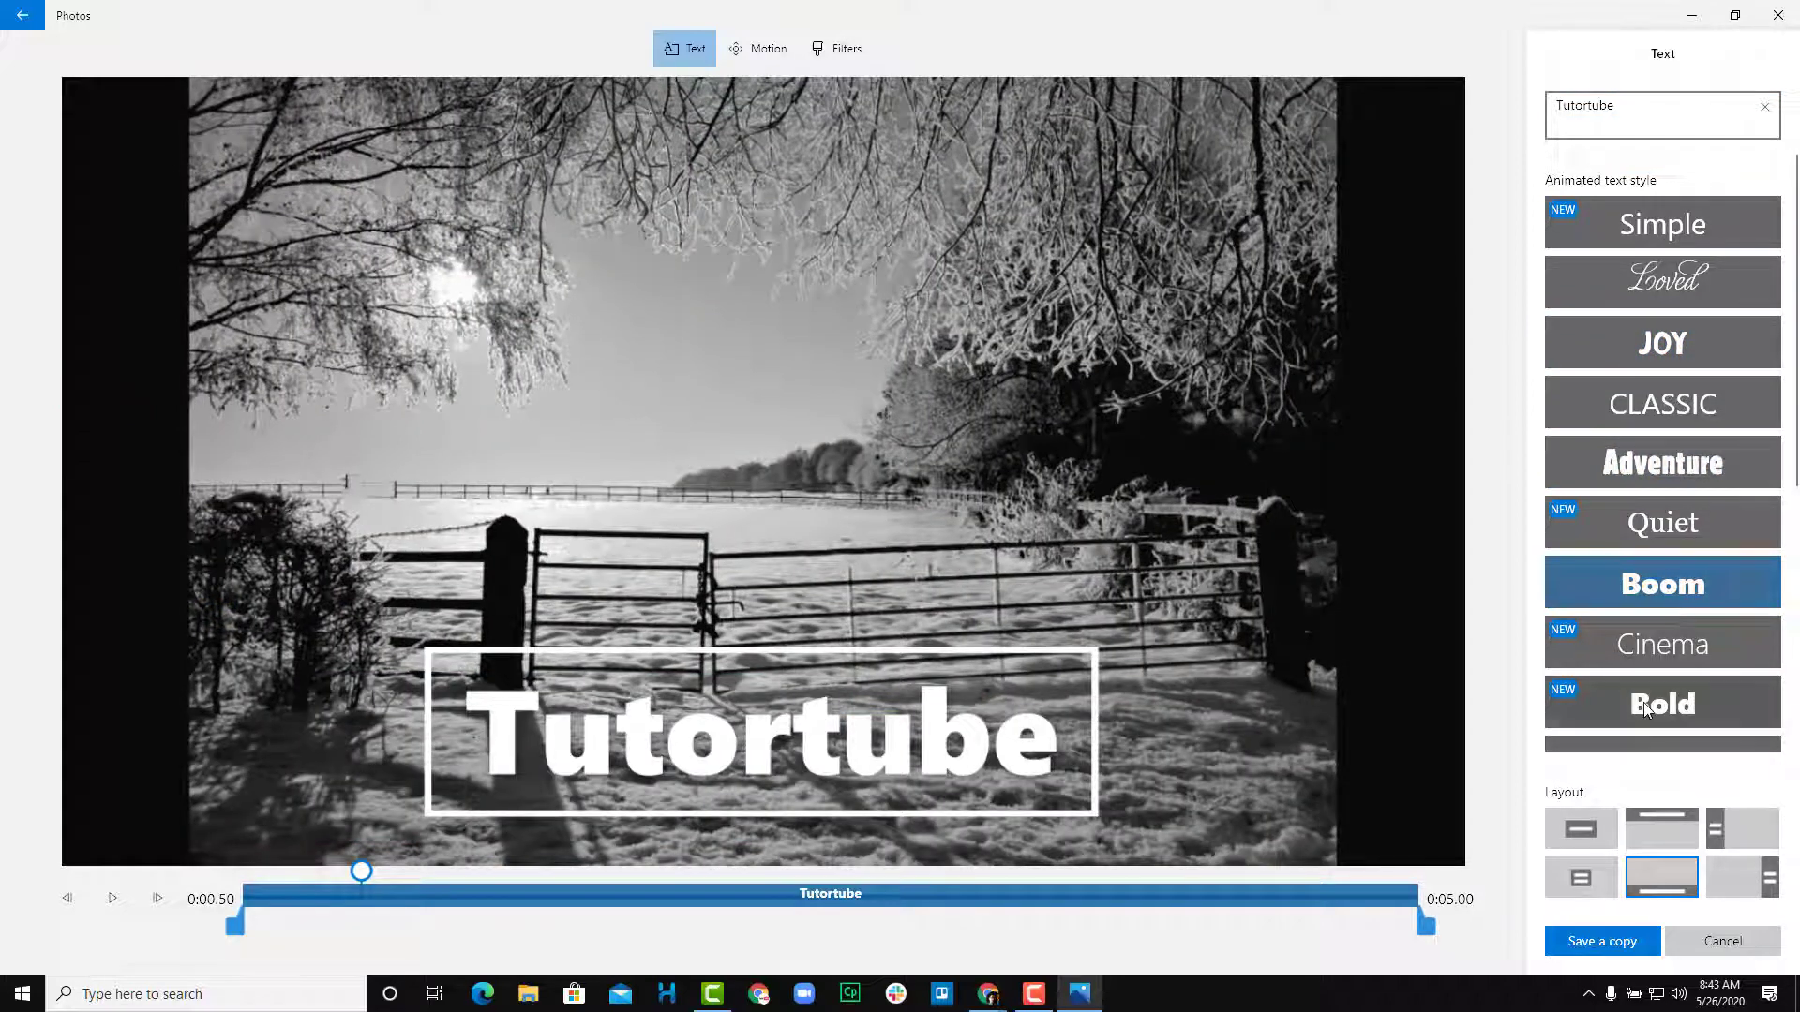
{"action": "left_click", "coordinate": [1646, 710]}
{"action": "scroll", "coordinate": [1641, 694], "scroll_direction": "down", "scroll_amount": 5}
{"action": "left_click", "coordinate": [1638, 671]}
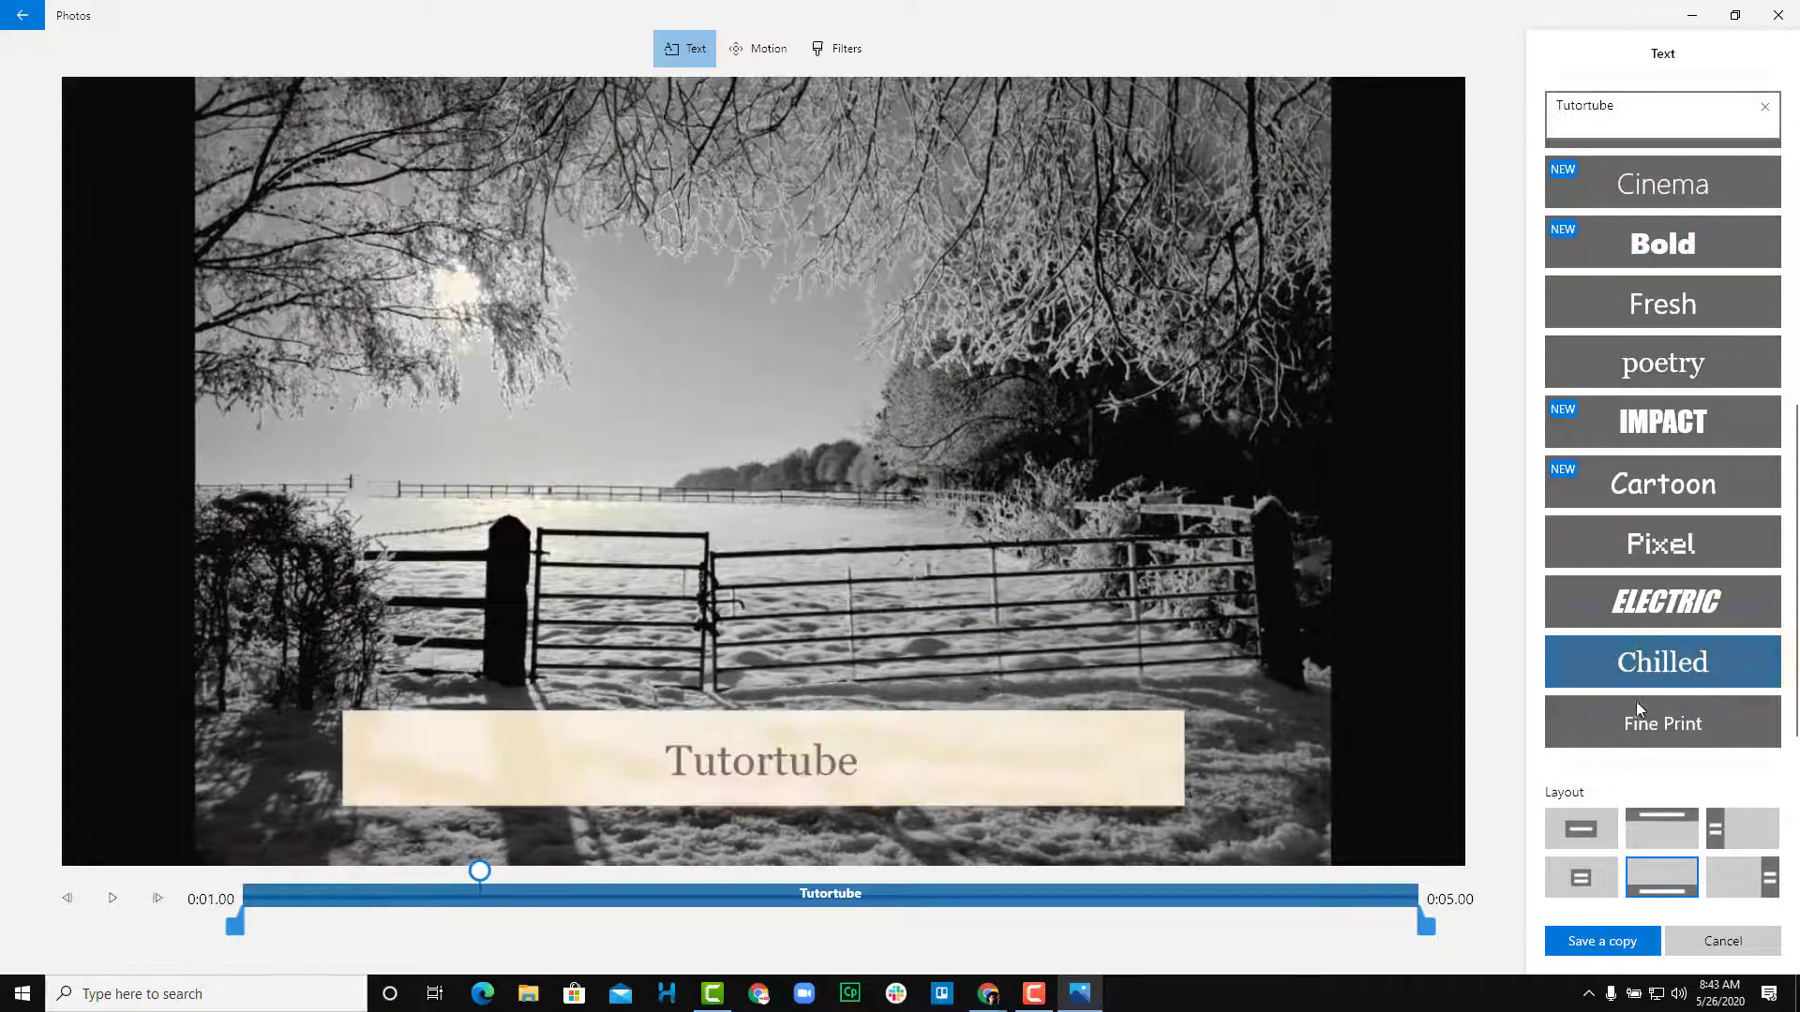
Step: Try the top, side and two-line layouts for the Tutortube text, and choose the centered single-line layout
{"action": "left_click", "coordinate": [1572, 834]}
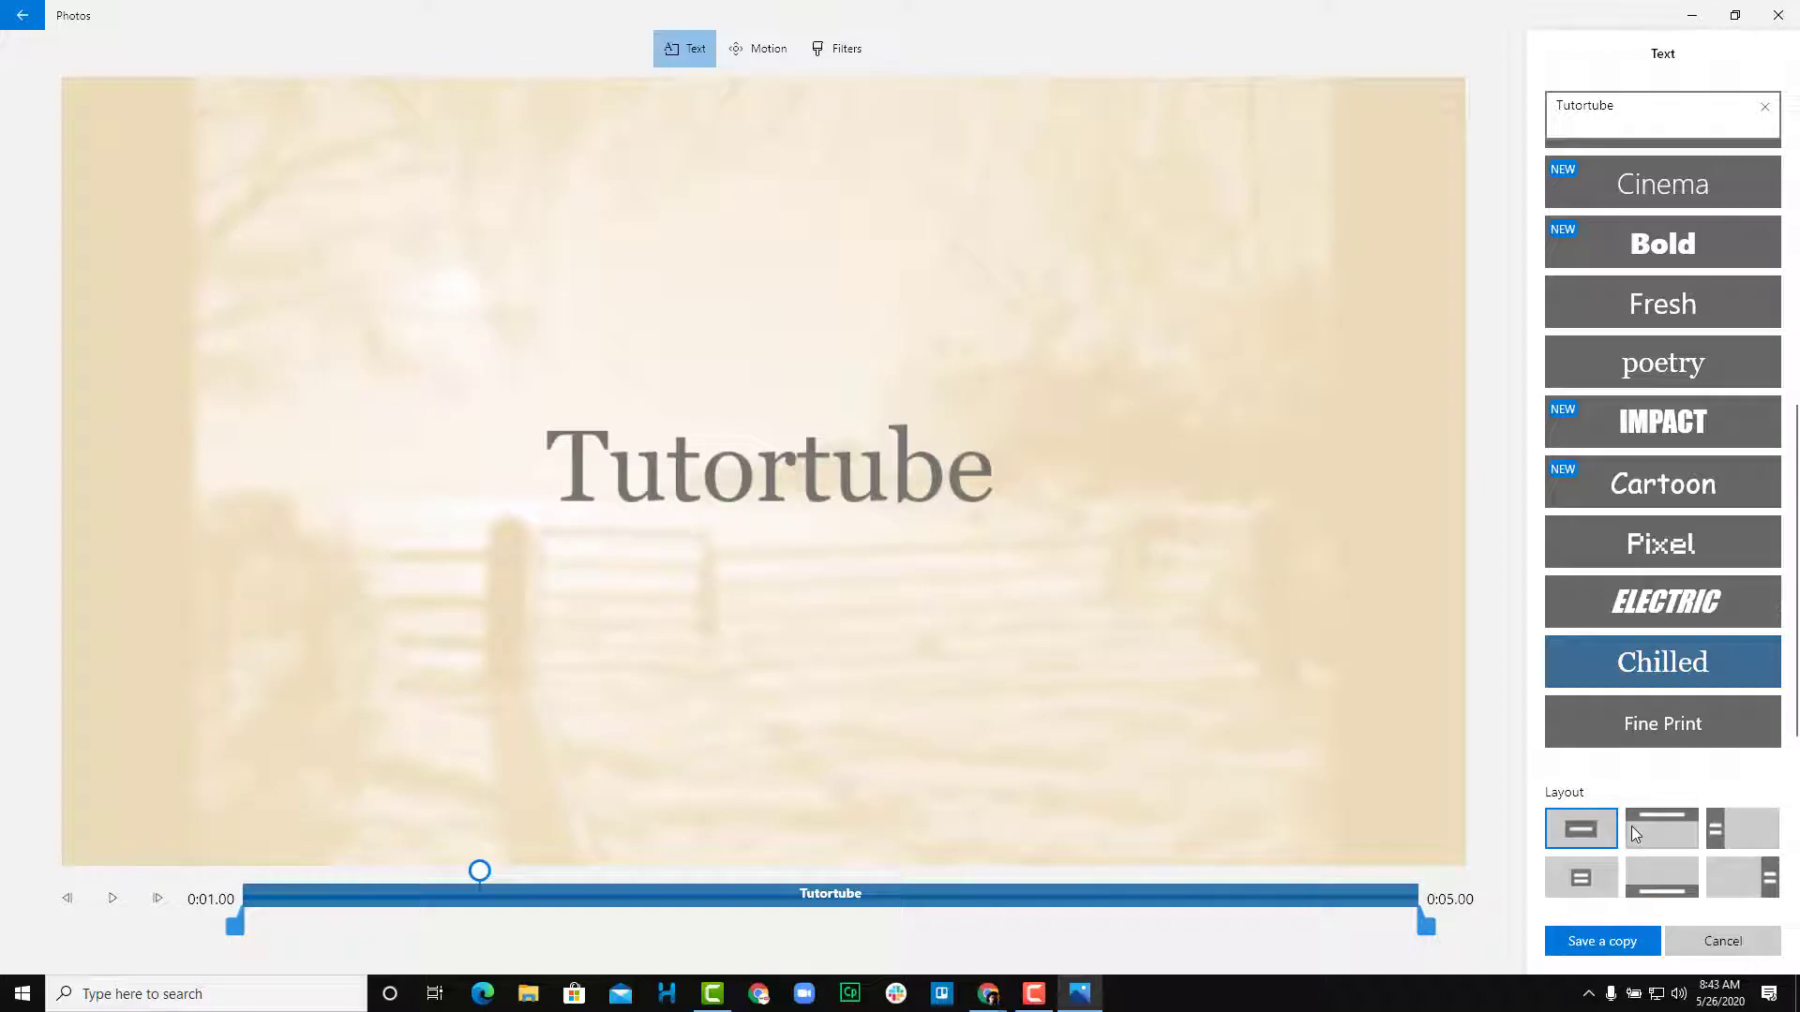
{"action": "left_click", "coordinate": [1631, 825]}
{"action": "left_click", "coordinate": [1712, 825]}
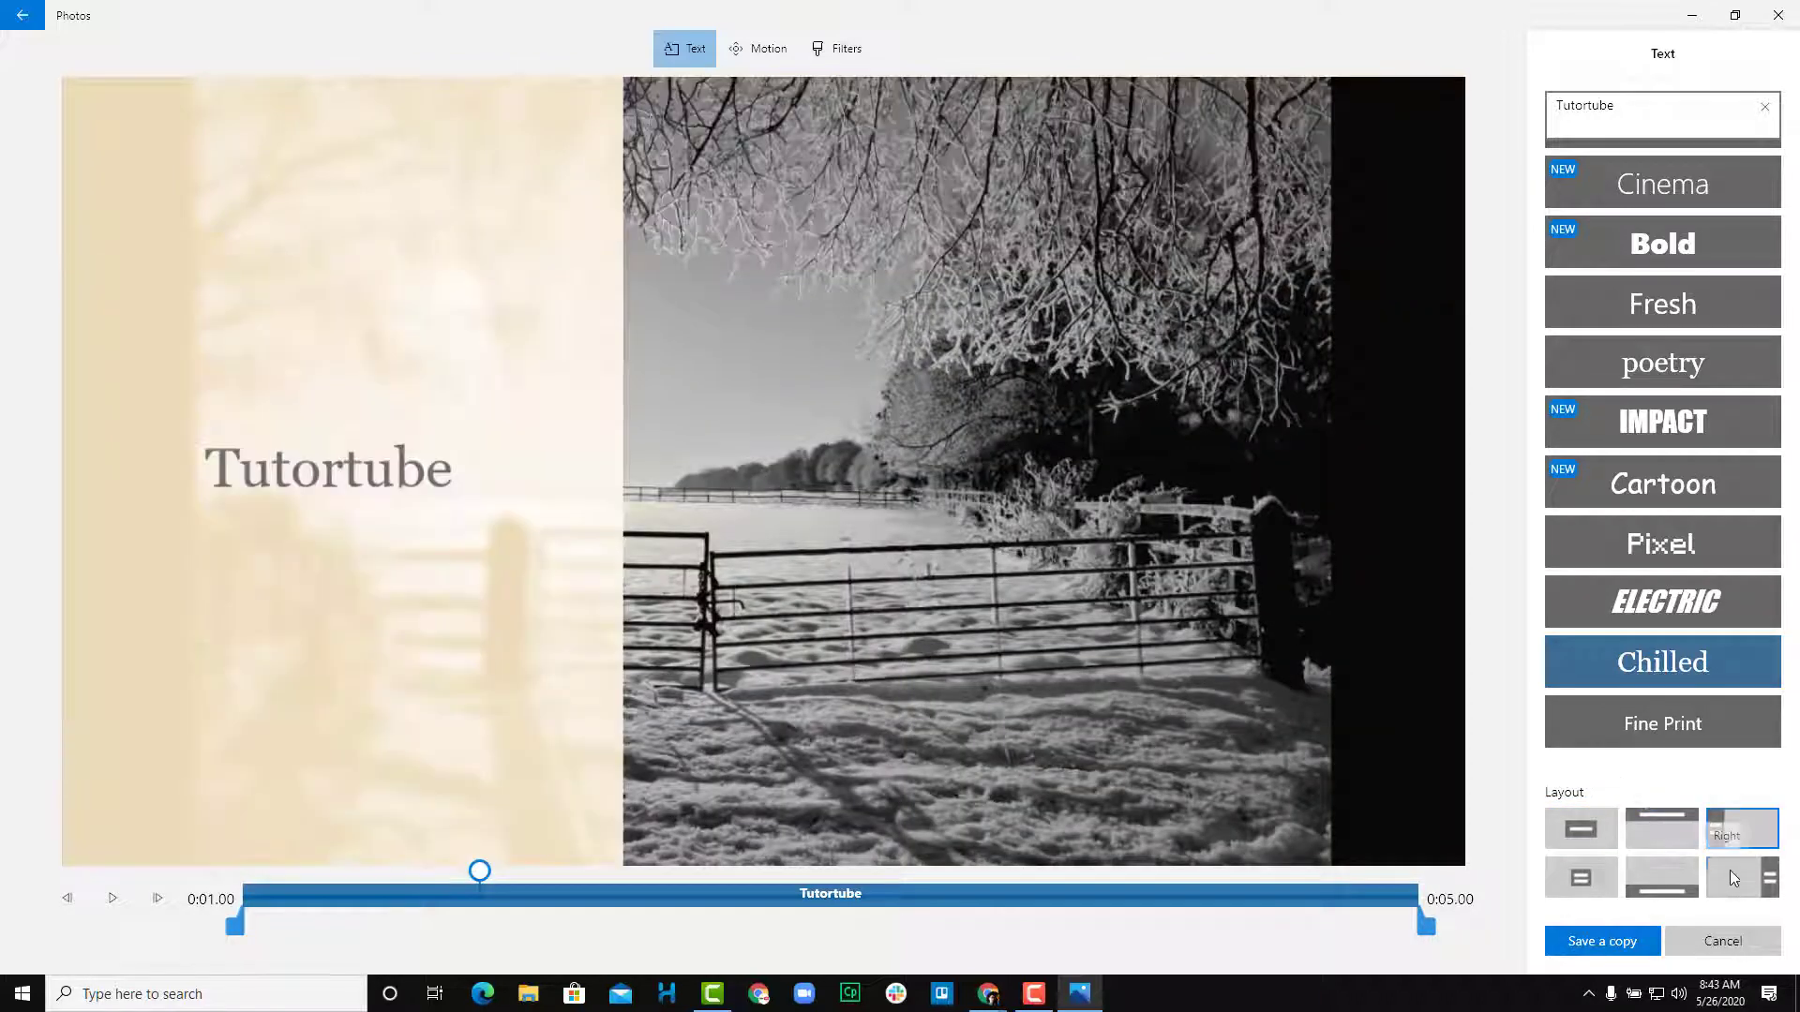
{"action": "left_click", "coordinate": [1730, 870]}
{"action": "left_click", "coordinate": [1586, 870]}
{"action": "left_click", "coordinate": [1579, 825]}
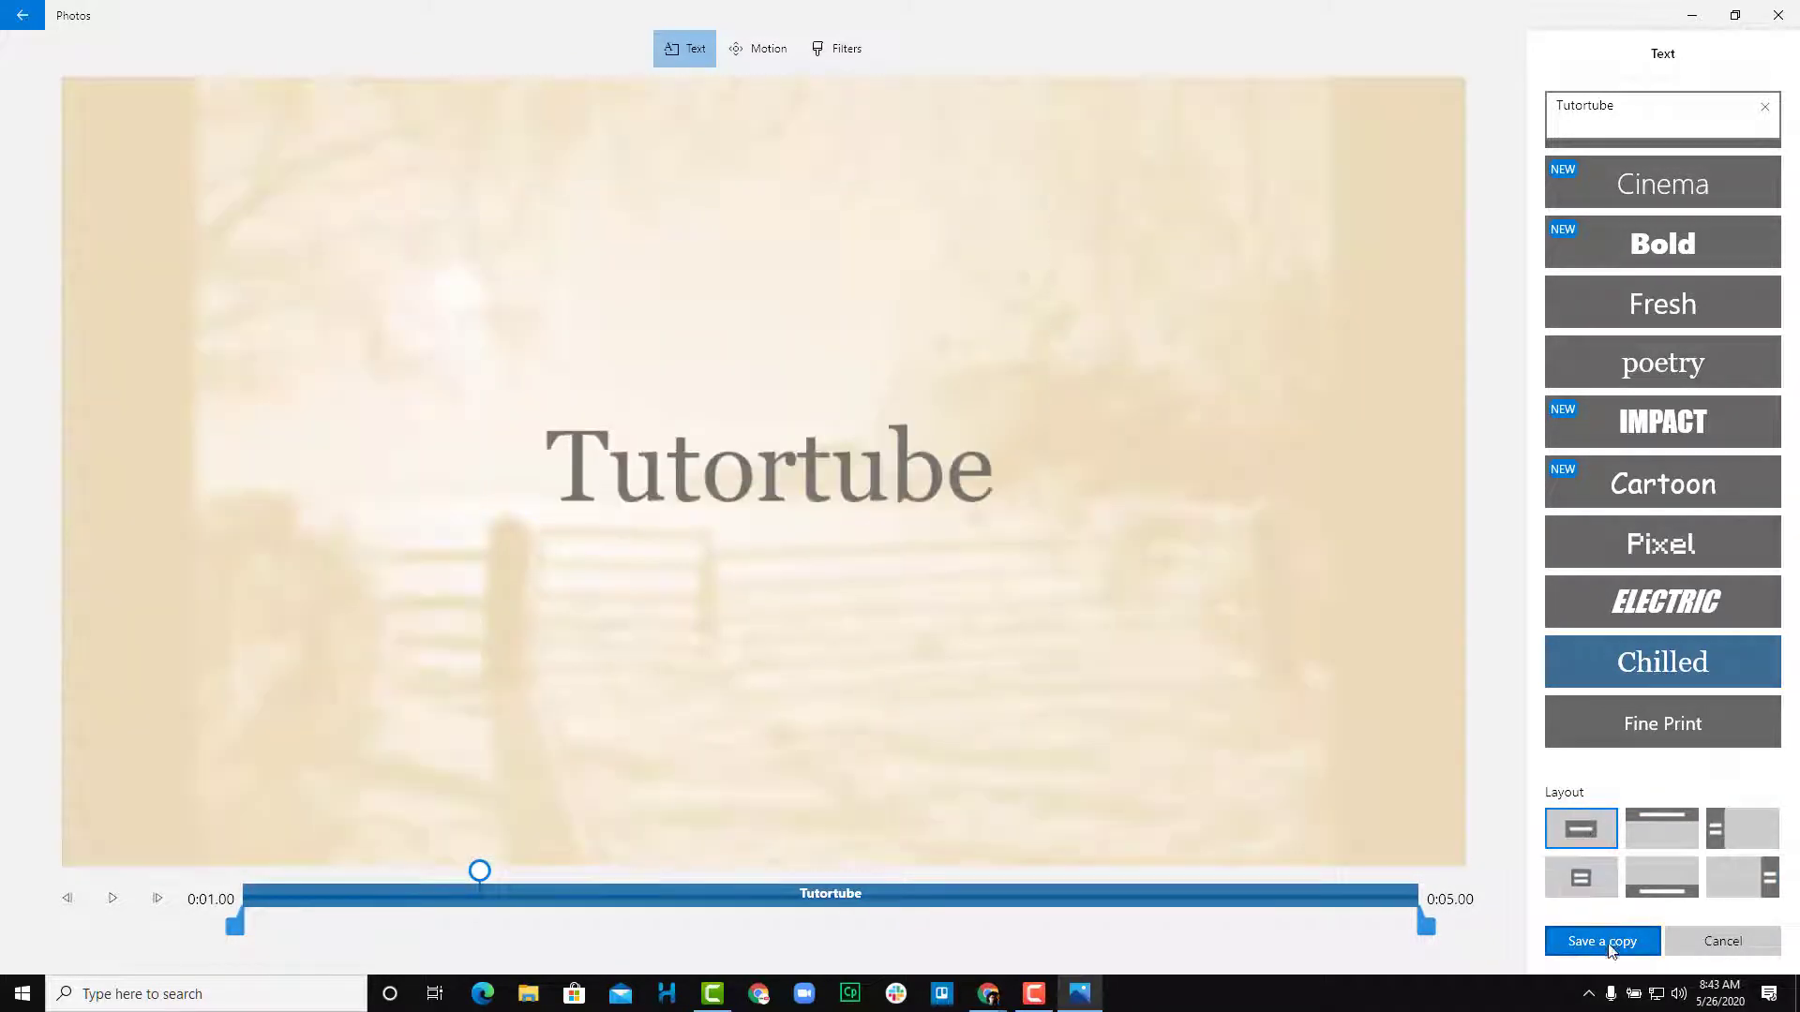
Step: Open the export options for saving a copy of the video, and cancel to return to the photo
{"action": "left_click", "coordinate": [1605, 939]}
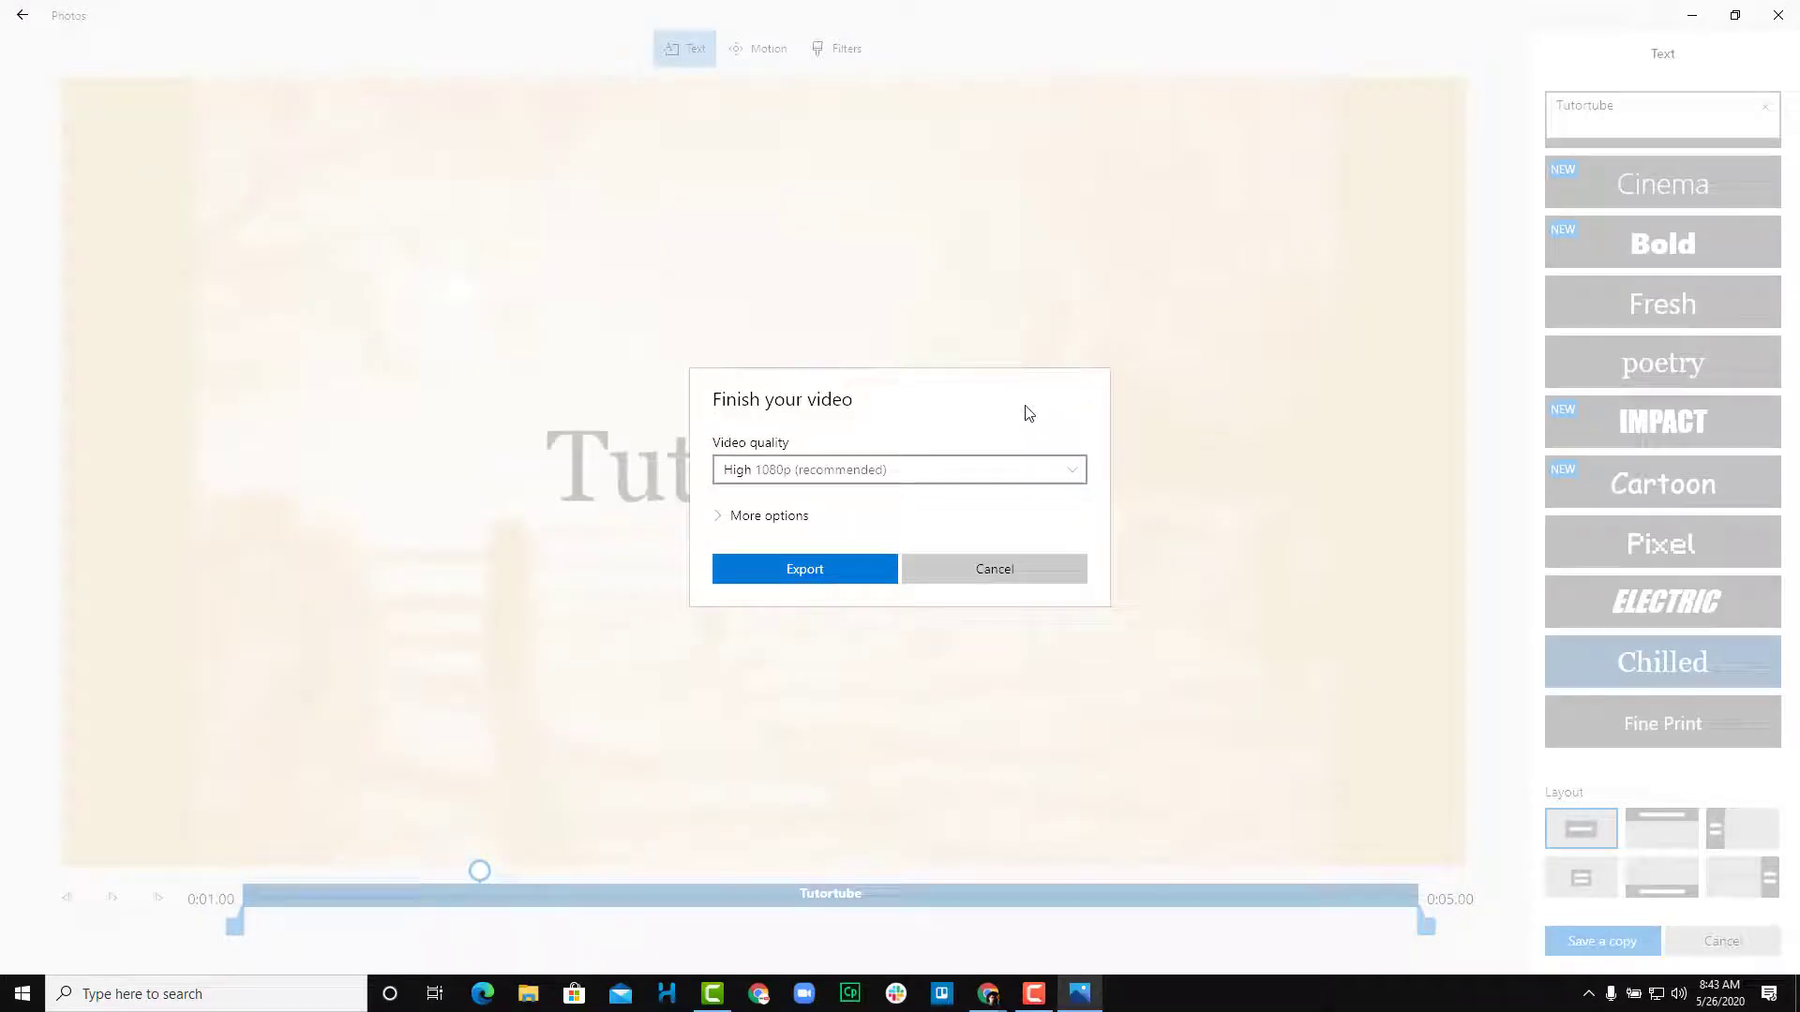
{"action": "left_click", "coordinate": [964, 565]}
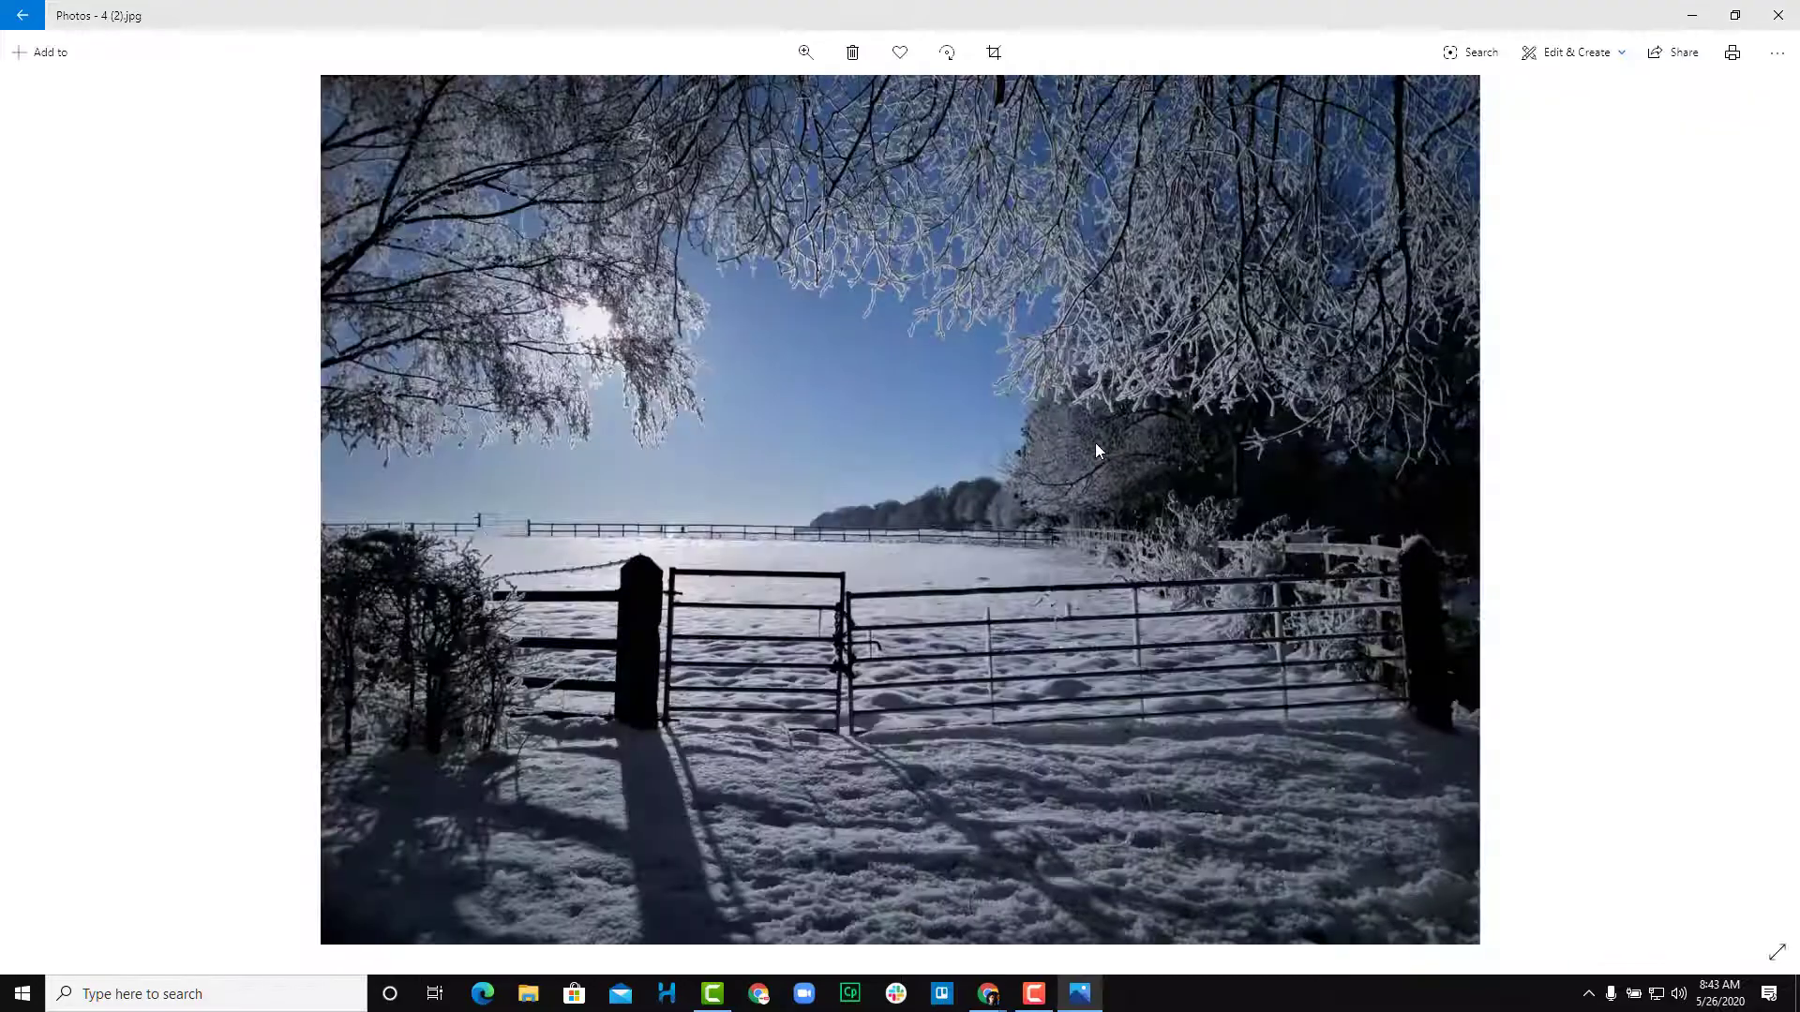
Step: Open the photo in Paint 3D to look over its editing tools, and close it to return to Photos
{"action": "left_click", "coordinate": [1593, 59]}
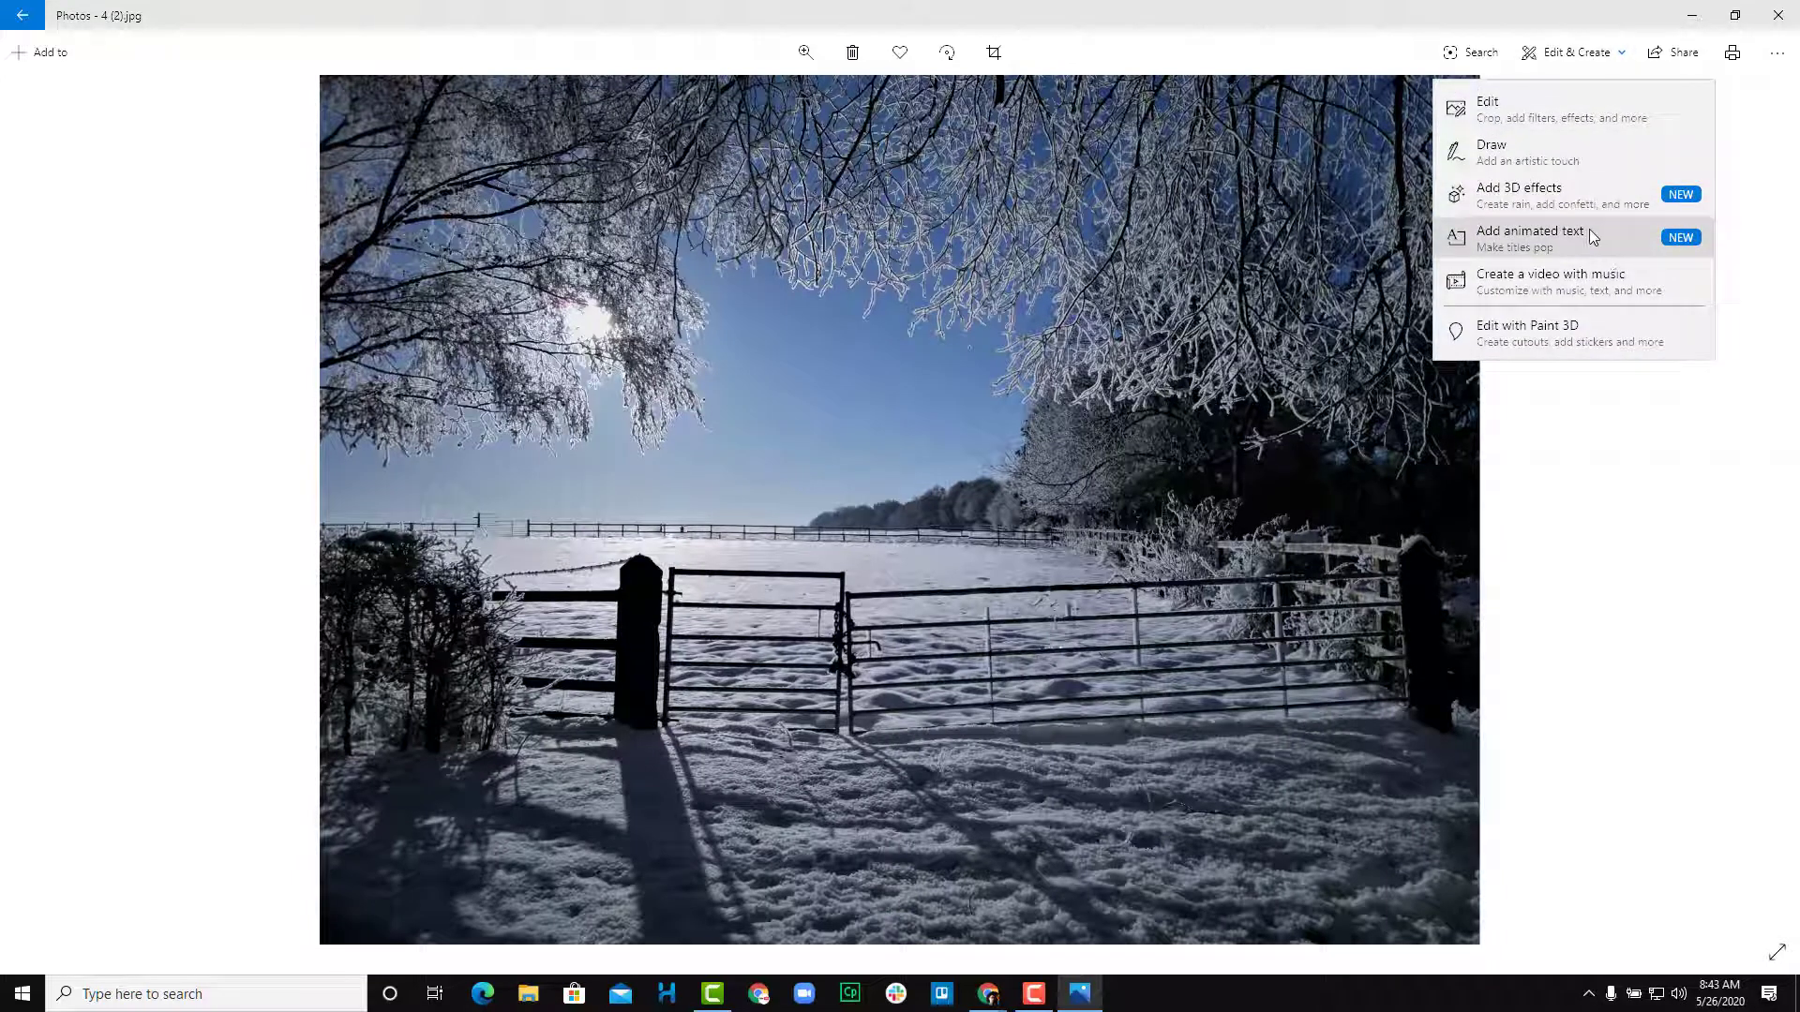
{"action": "left_click", "coordinate": [1541, 333]}
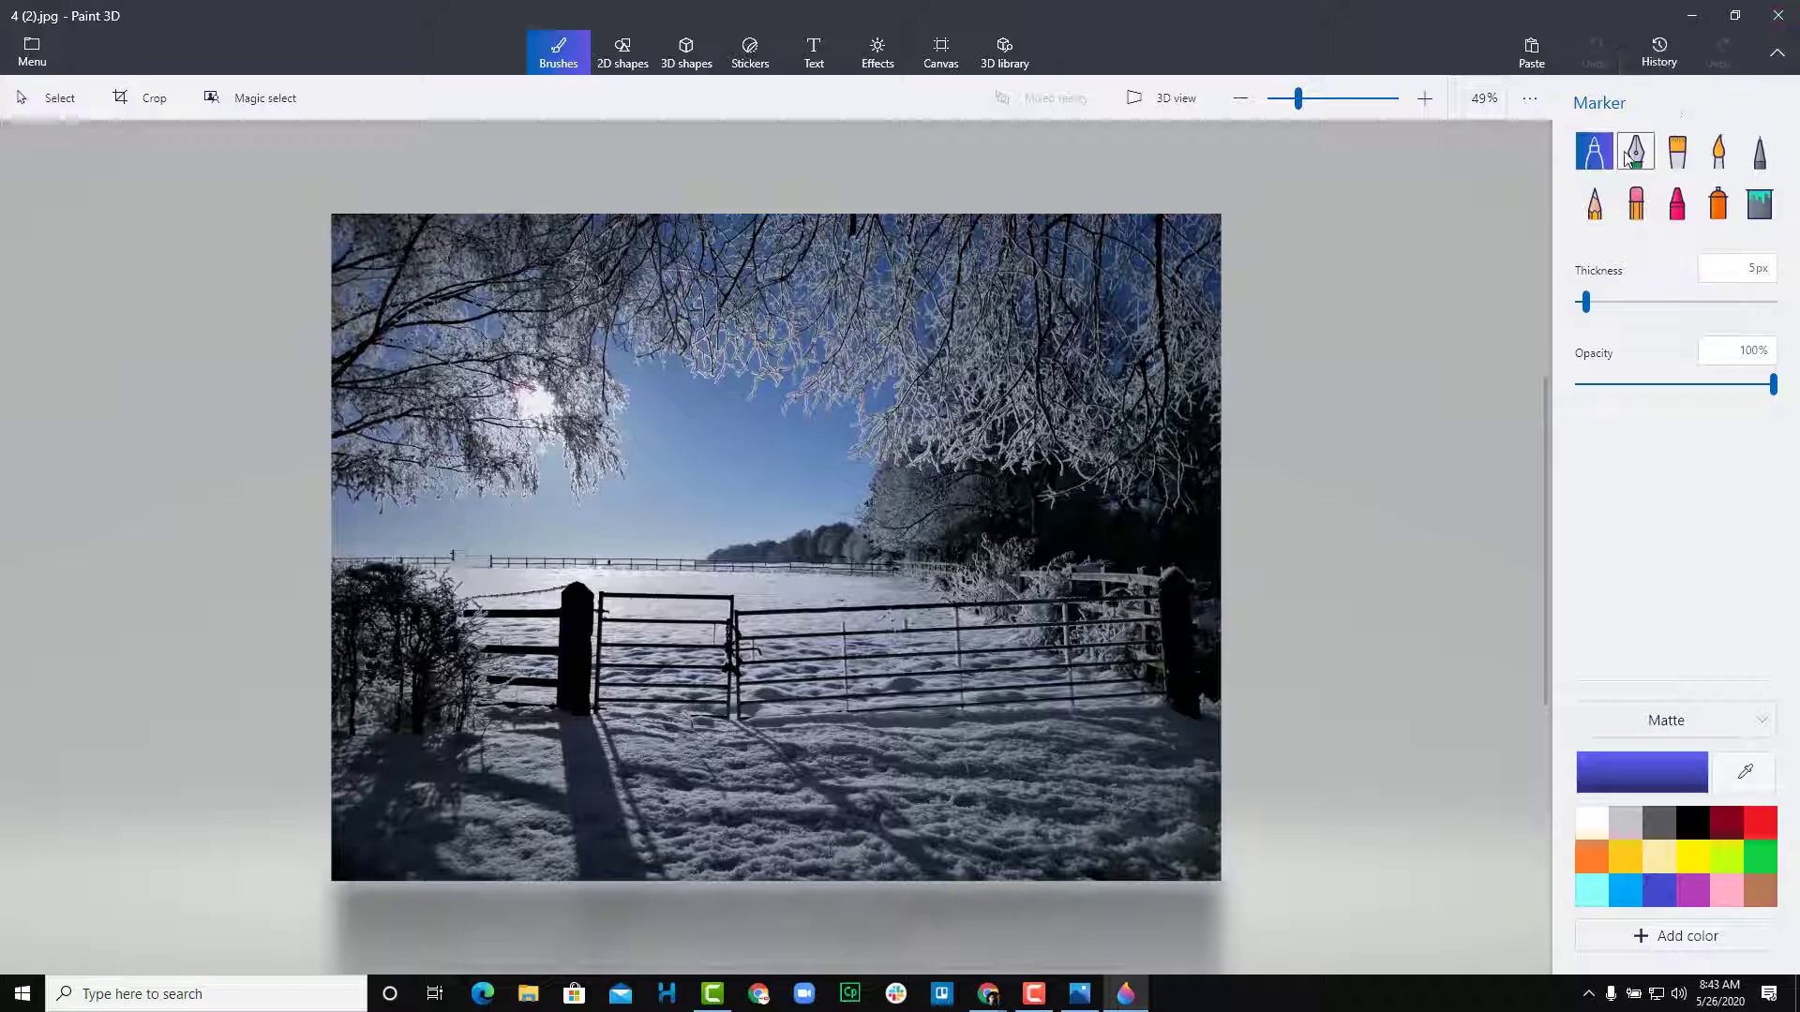
{"action": "left_click", "coordinate": [1780, 16]}
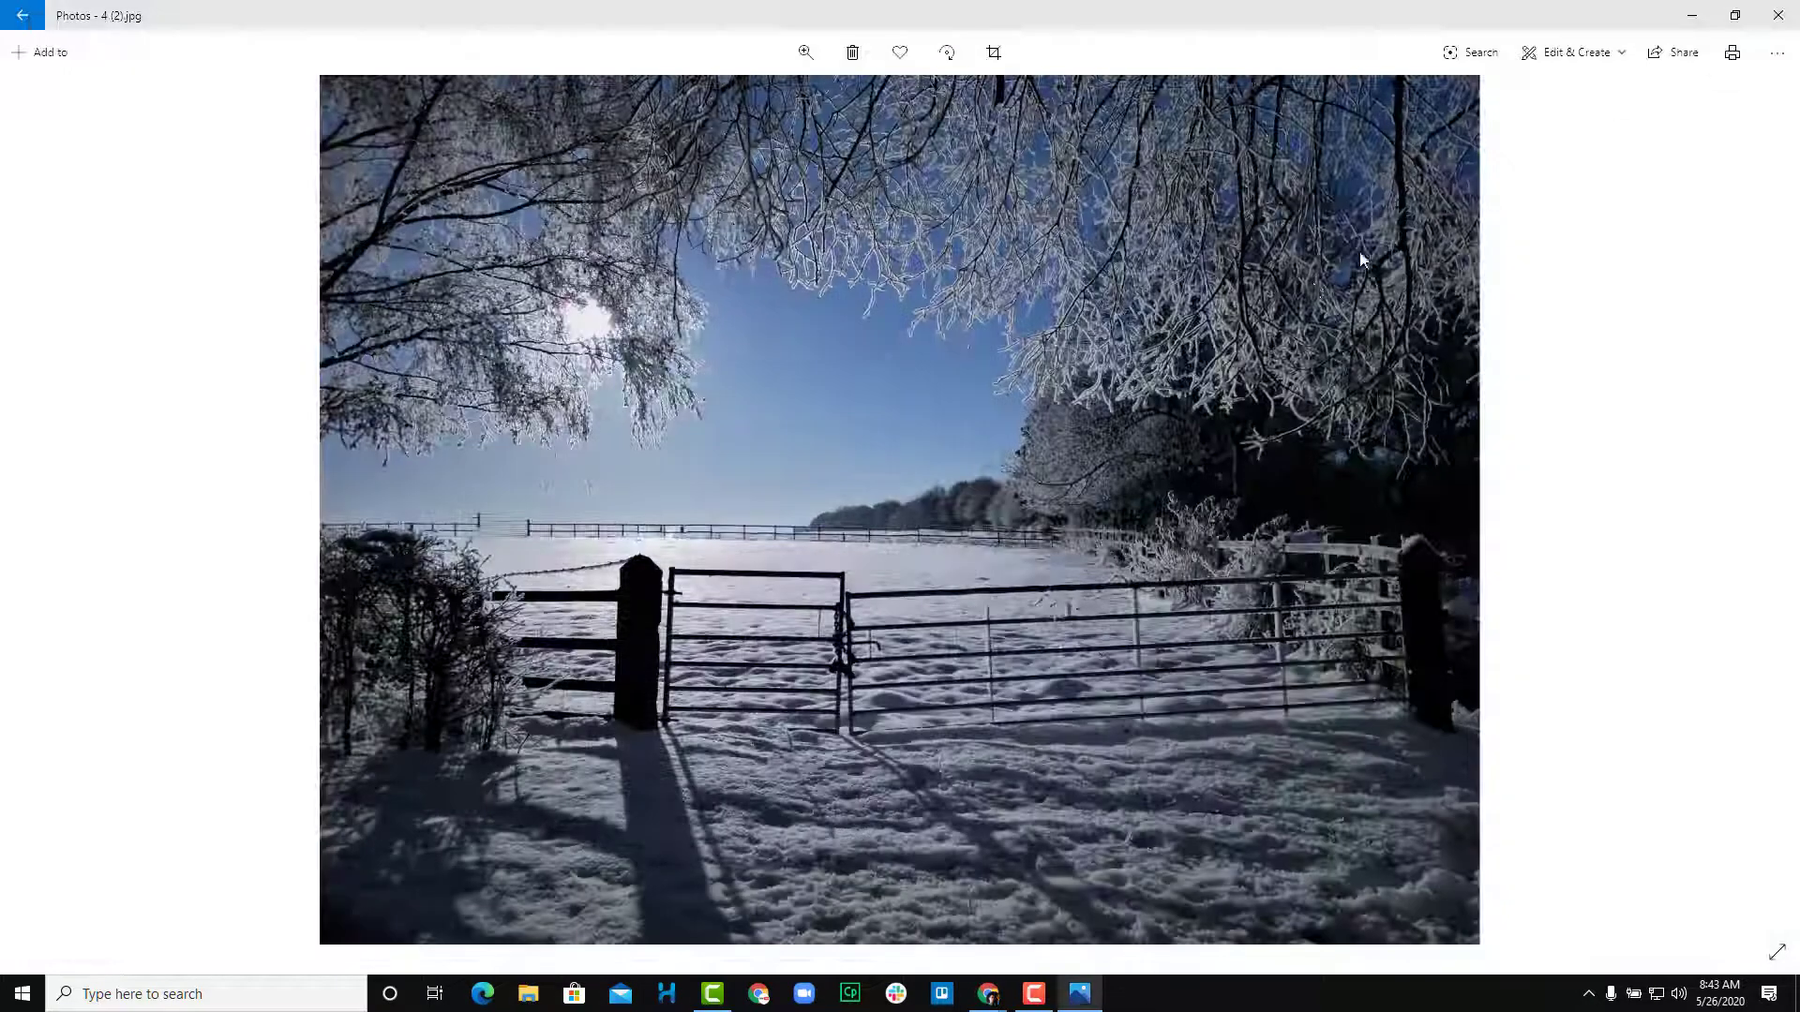